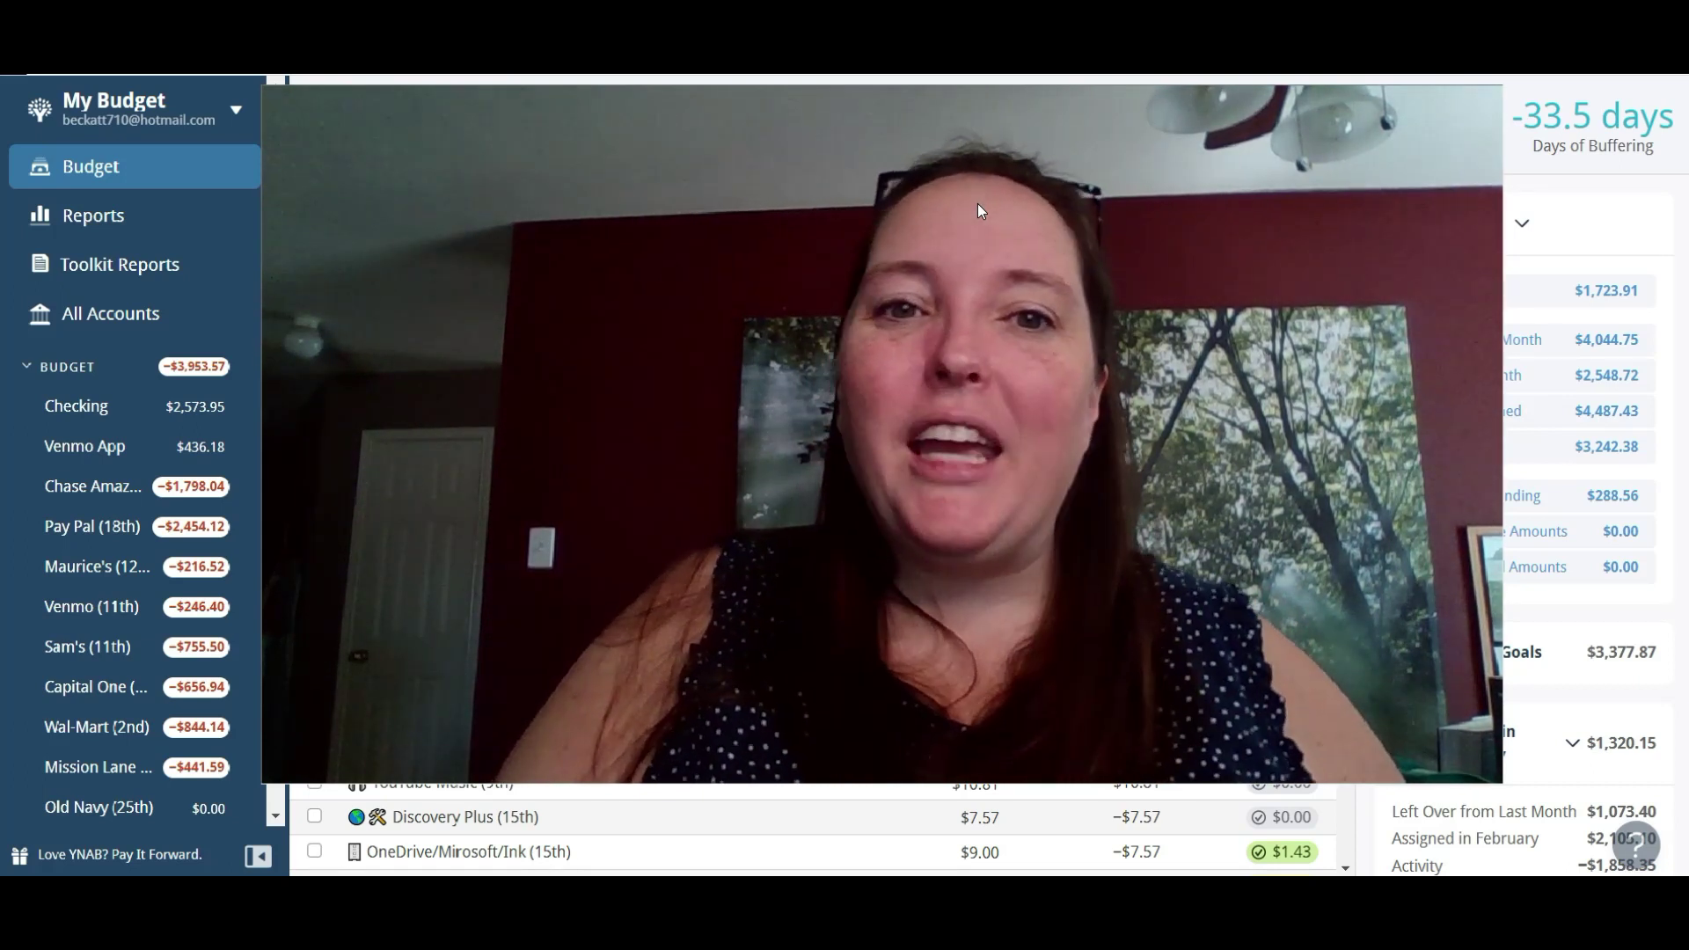
{"action": "left_click_drag", "start_coordinate": [312, 97], "coordinate": [1145, 584]}
{"action": "left_click_drag", "start_coordinate": [1541, 772], "coordinate": [1440, 760]}
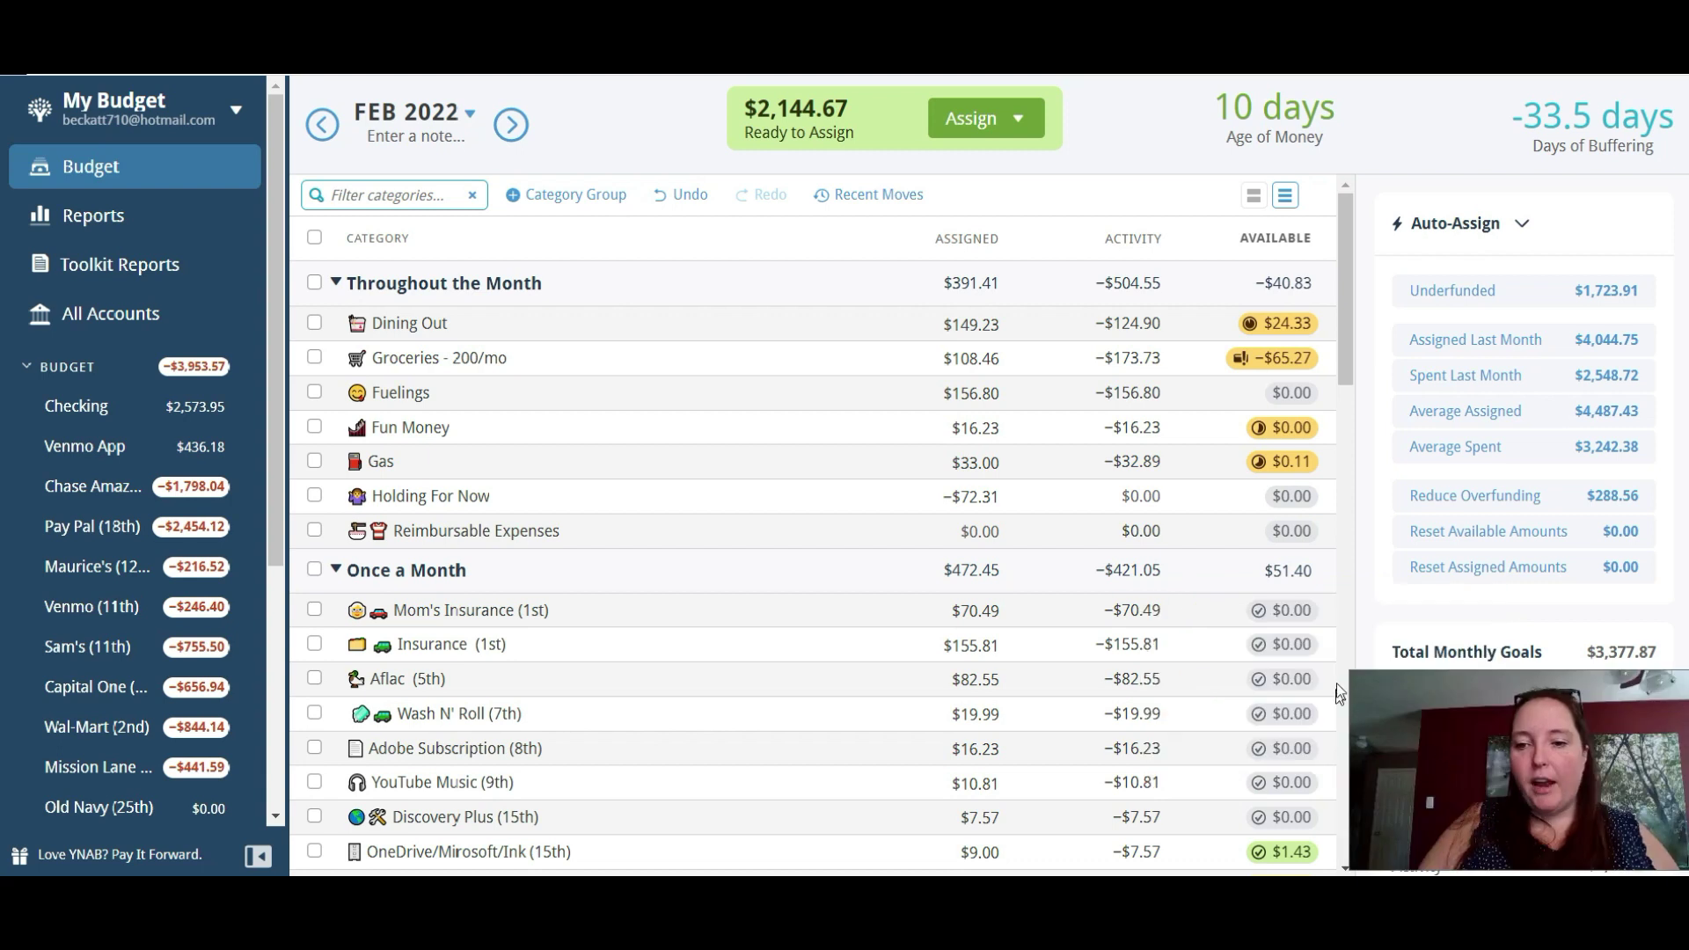
{"action": "left_click_drag", "start_coordinate": [1349, 673], "coordinate": [1365, 682]}
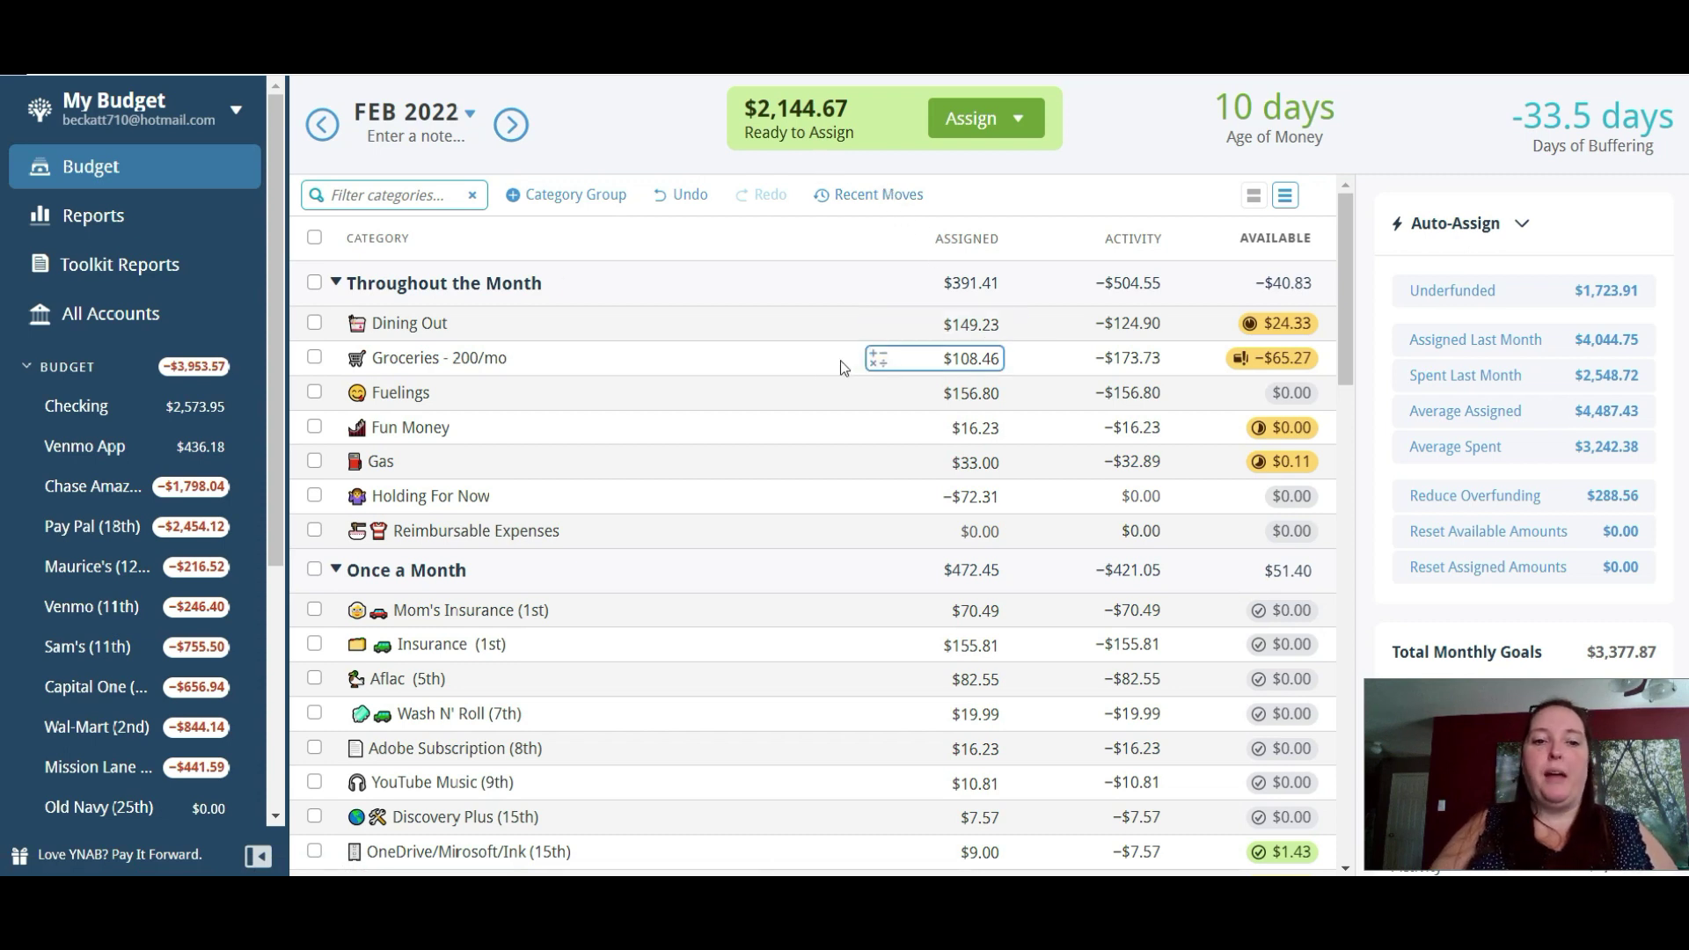
Add $120 to the assigned amount of the Groceries category for February 2022.
{"action": "left_click", "coordinate": [817, 359]}
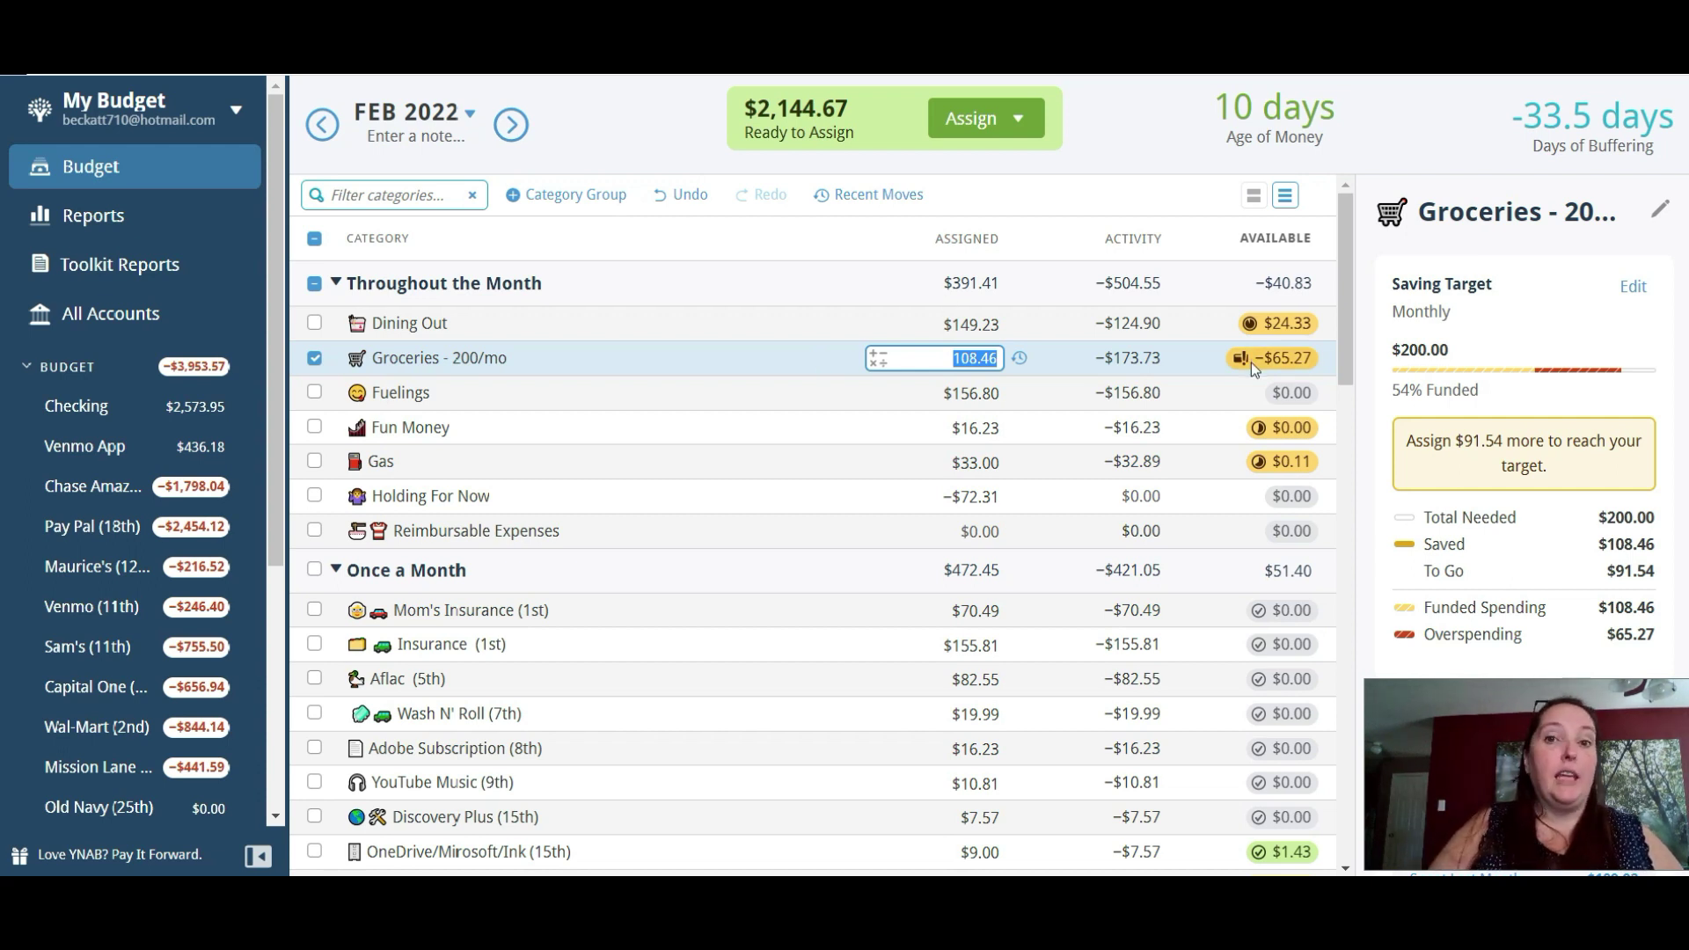
{"action": "mouse_move", "coordinate": [1251, 362]}
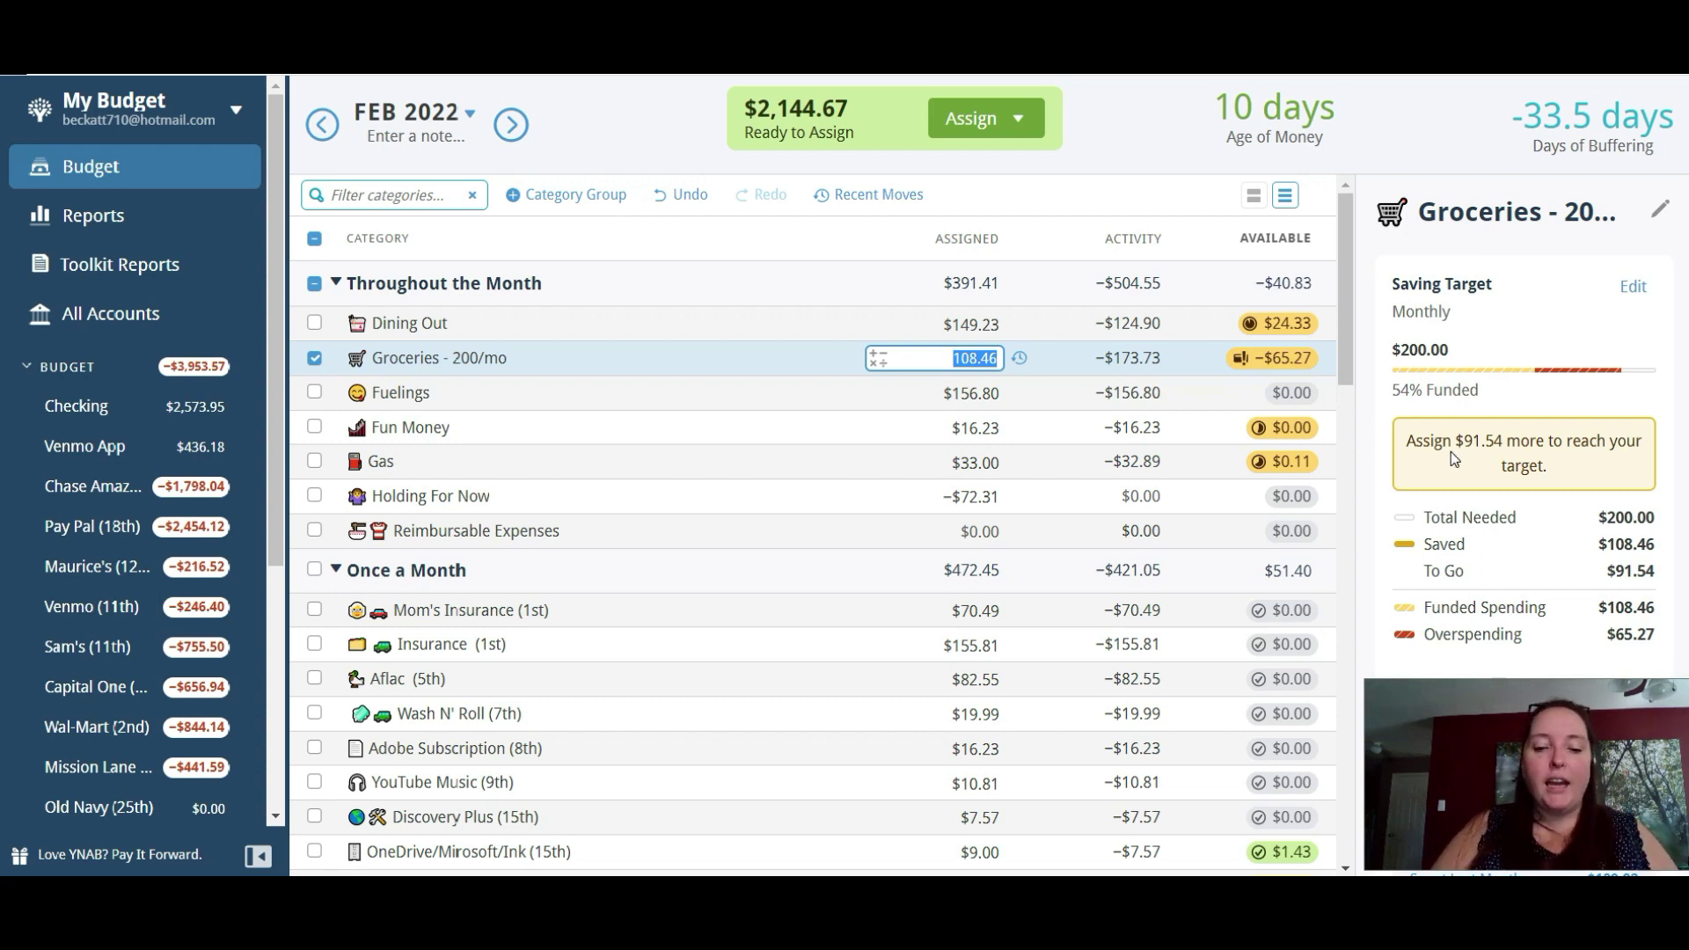
{"action": "type", "text": "+120"}
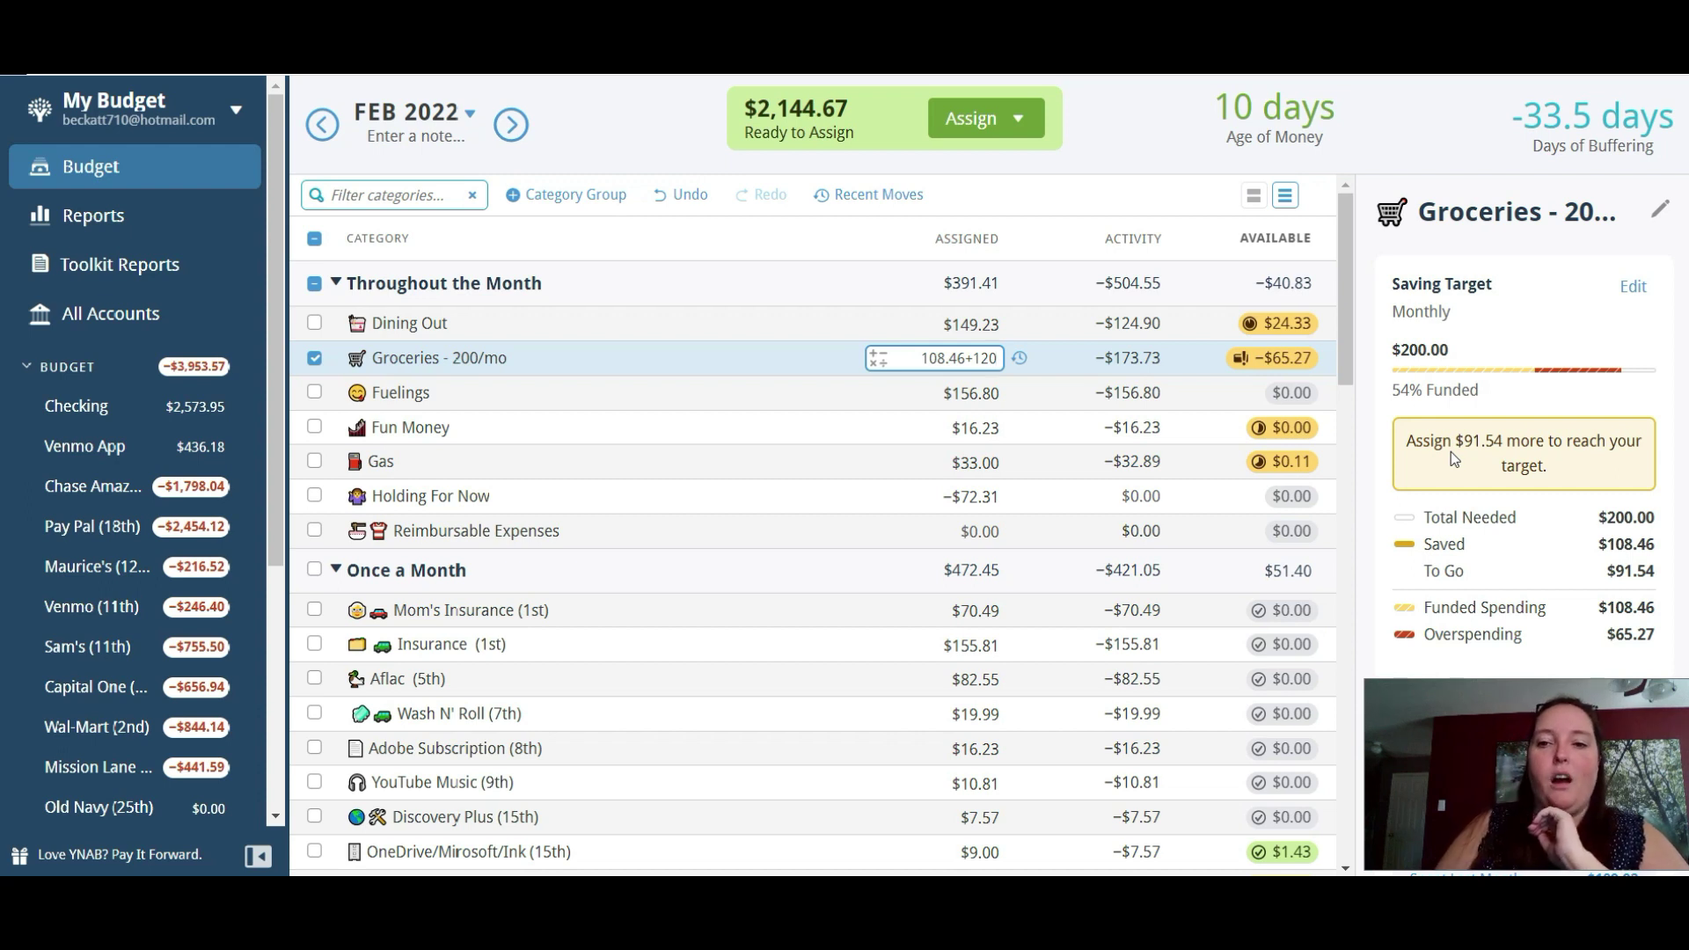
{"action": "key", "text": "equal"}
{"action": "key", "text": "Return"}
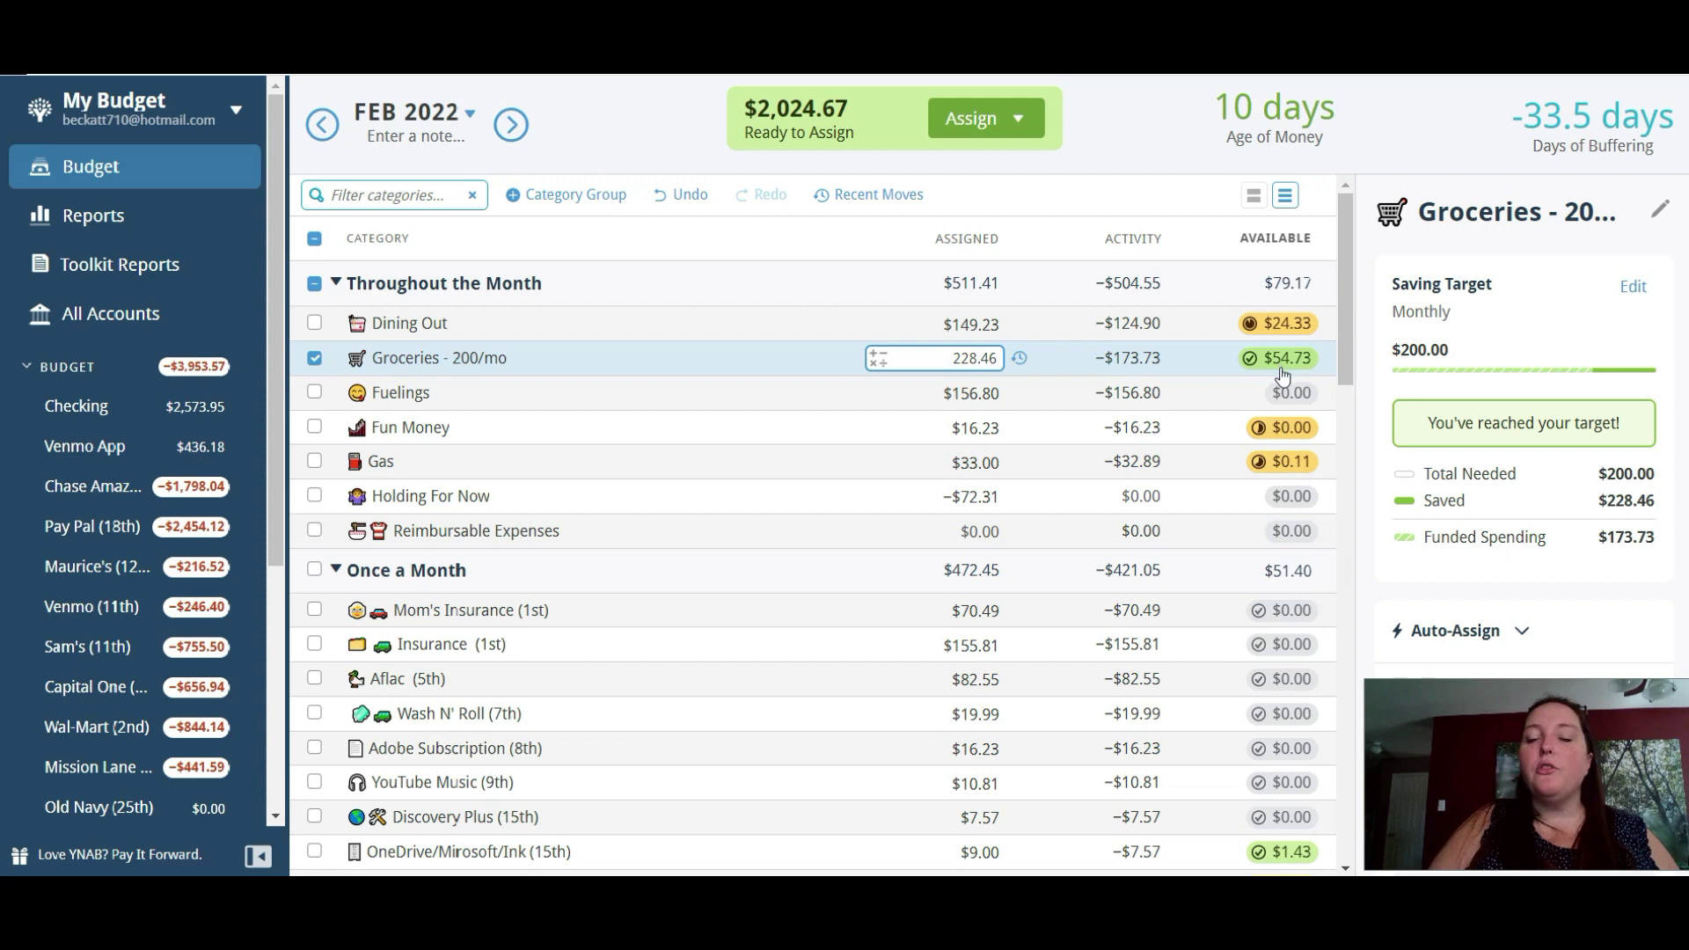
Assign $36 to the Contacts/Glasses category to cover its overspending.
{"action": "left_click_drag", "start_coordinate": [1344, 320], "coordinate": [1376, 541]}
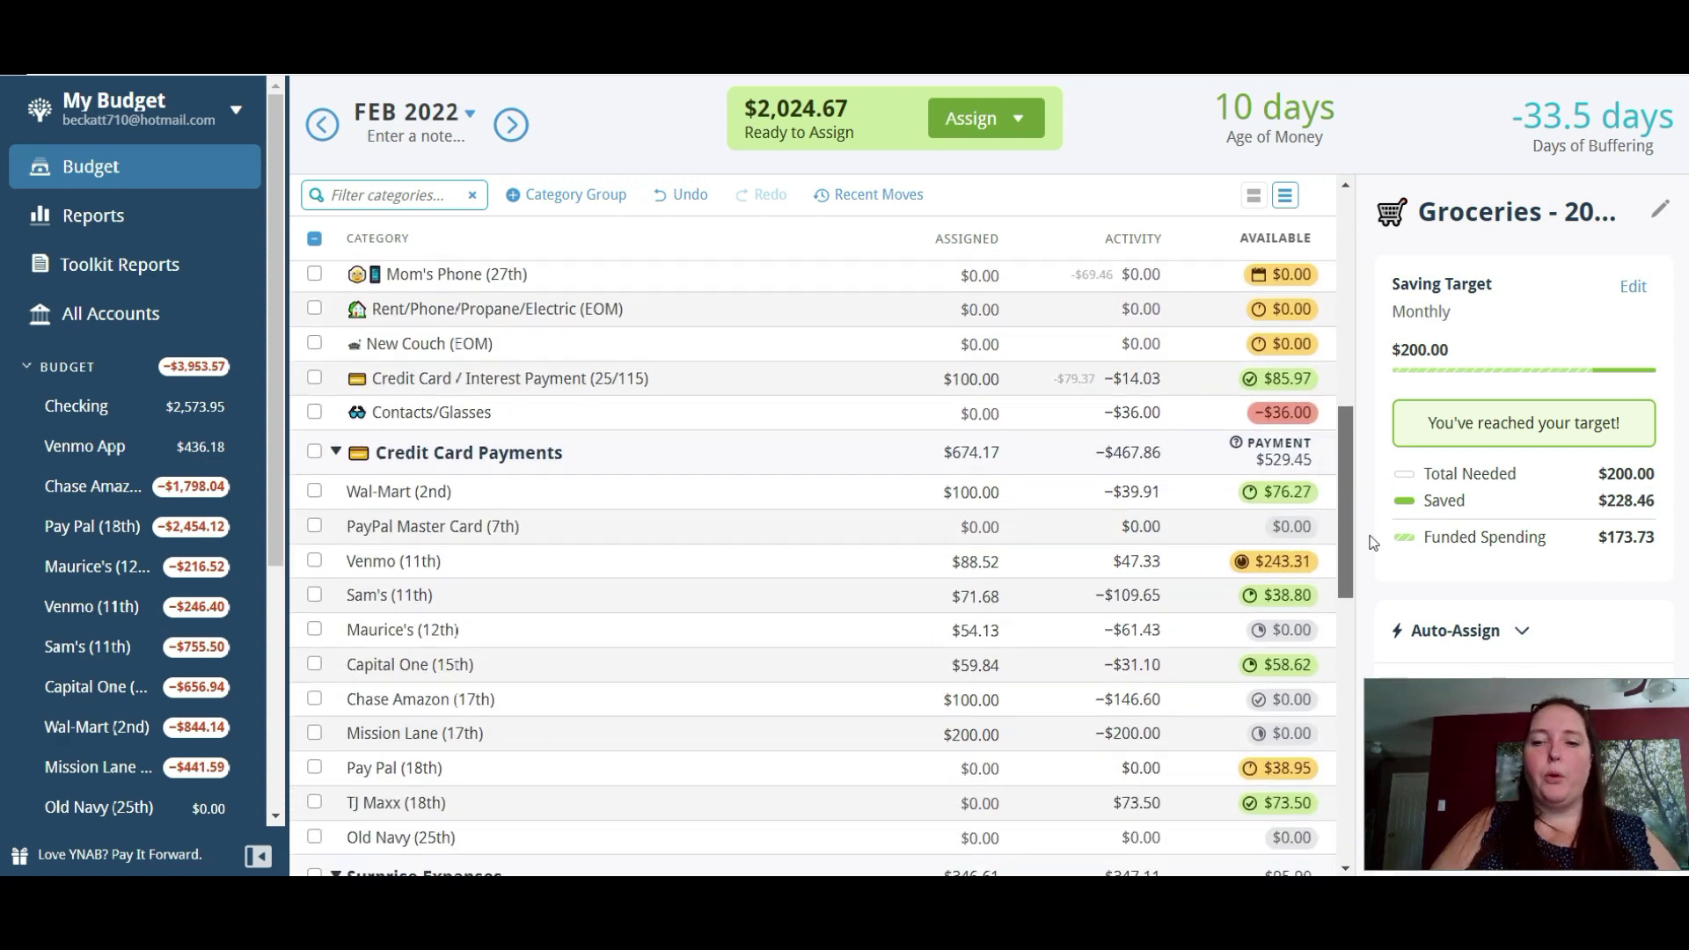
{"action": "left_click", "coordinate": [1267, 410]}
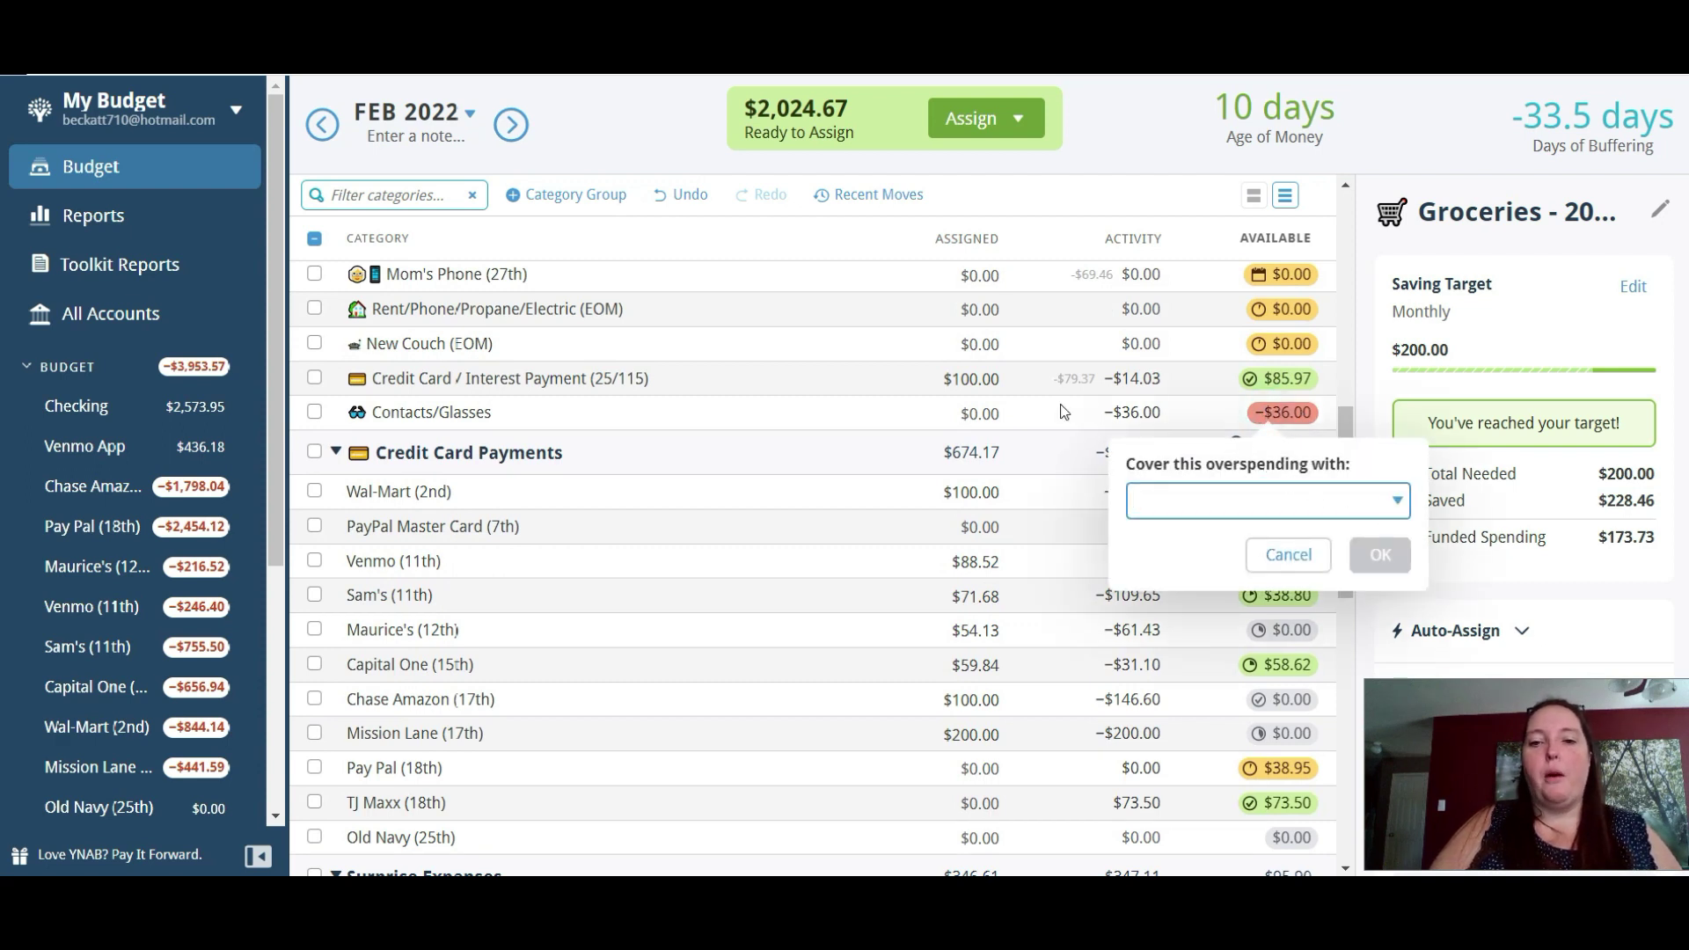
{"action": "left_click", "coordinate": [996, 415]}
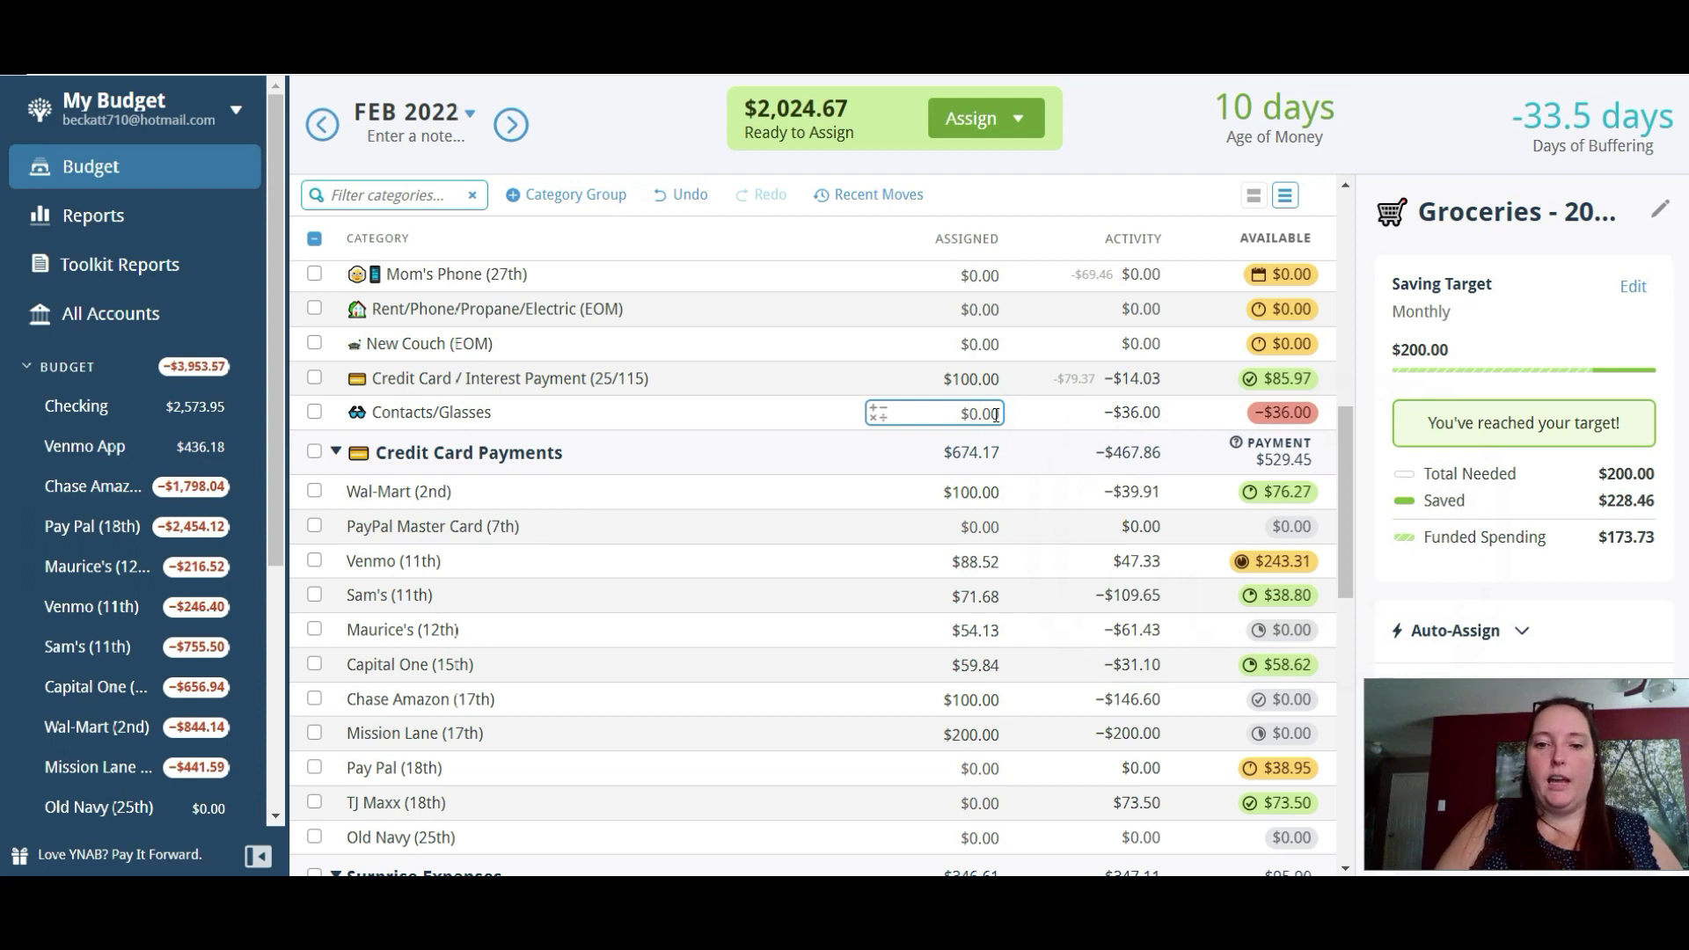
{"action": "left_click", "coordinate": [843, 425]}
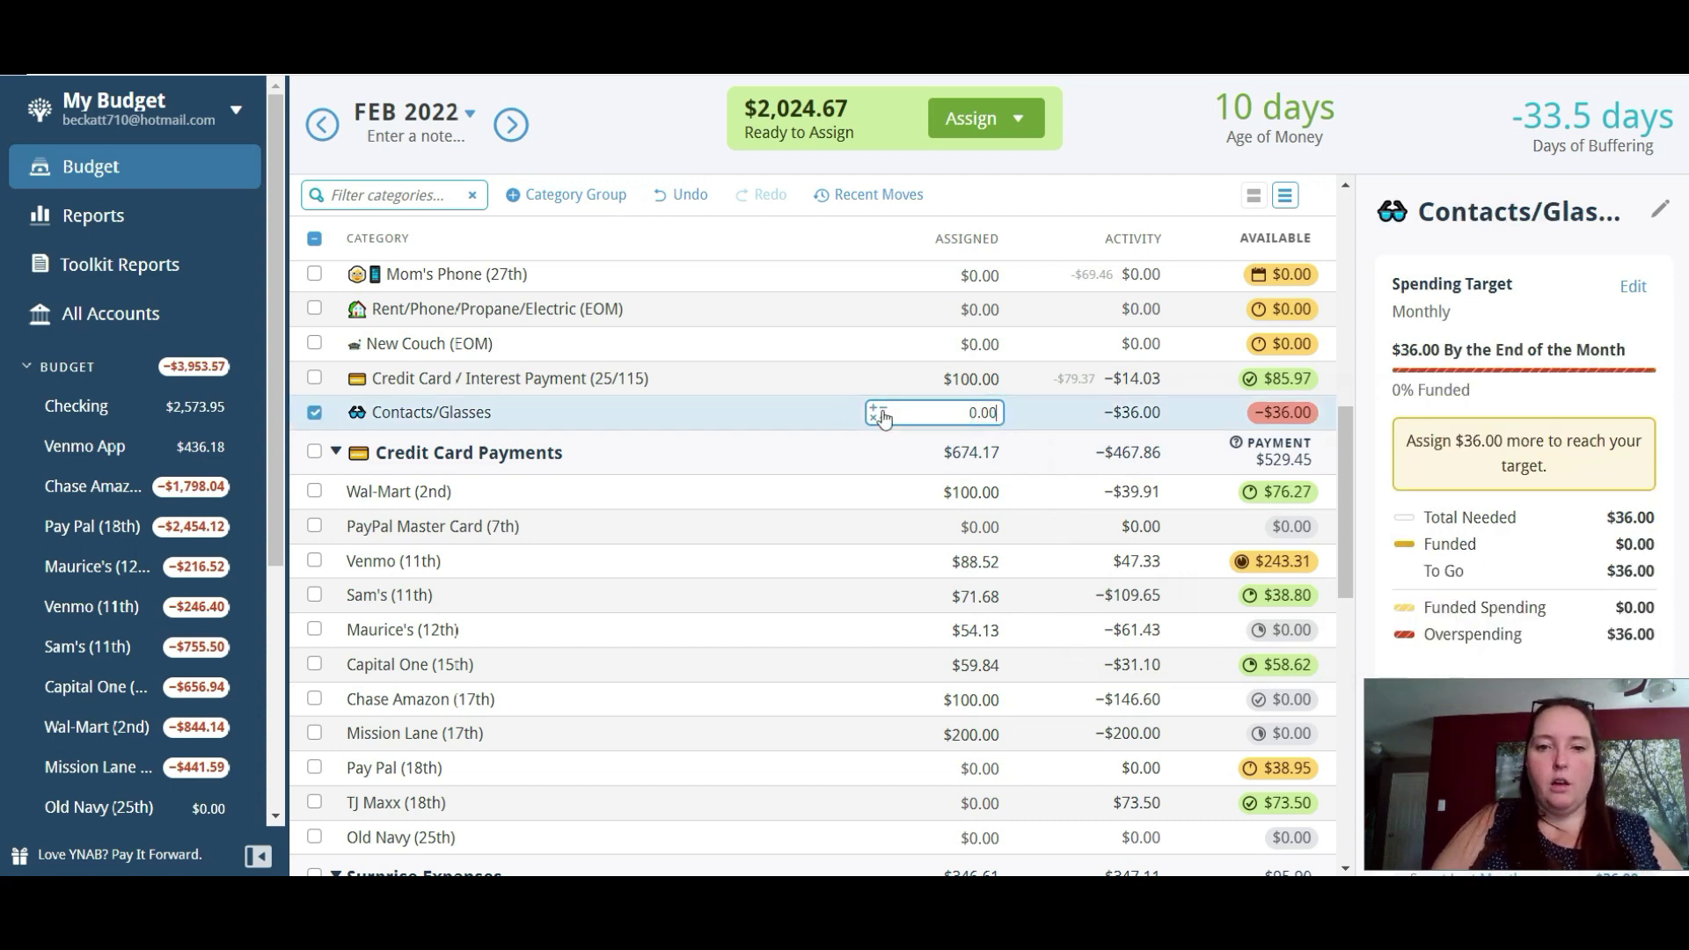
{"action": "type", "text": "36.00"}
{"action": "key", "text": "Escape"}
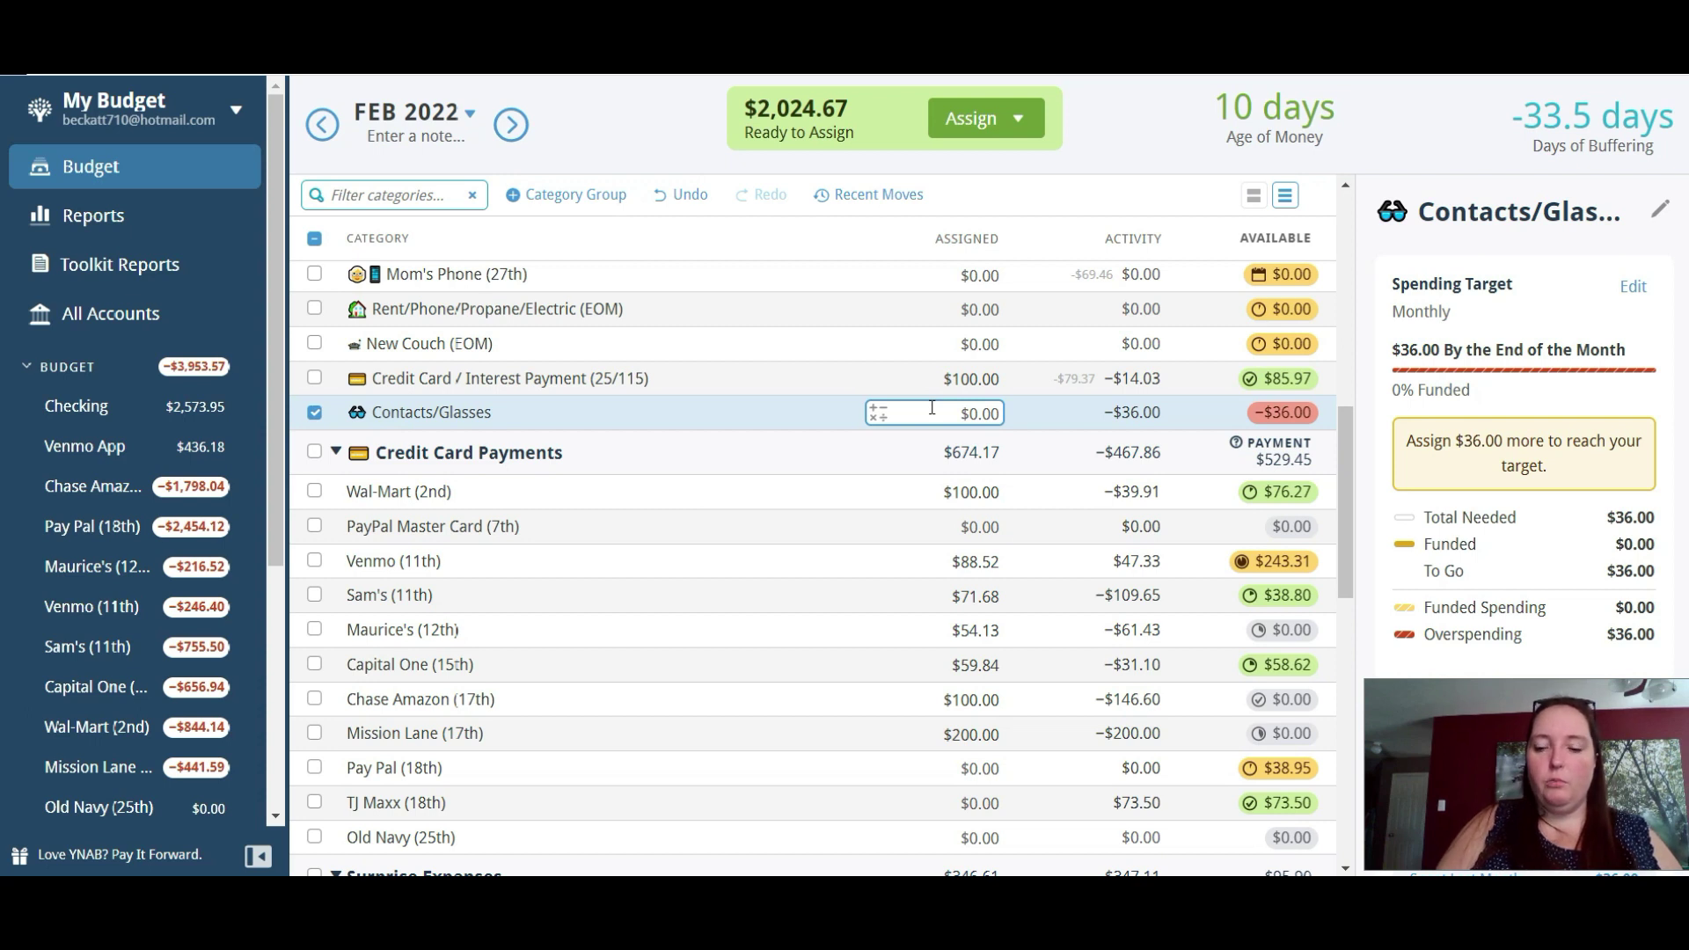
{"action": "left_click", "coordinate": [932, 408]}
{"action": "type", "text": "36"}
{"action": "key", "text": "Return"}
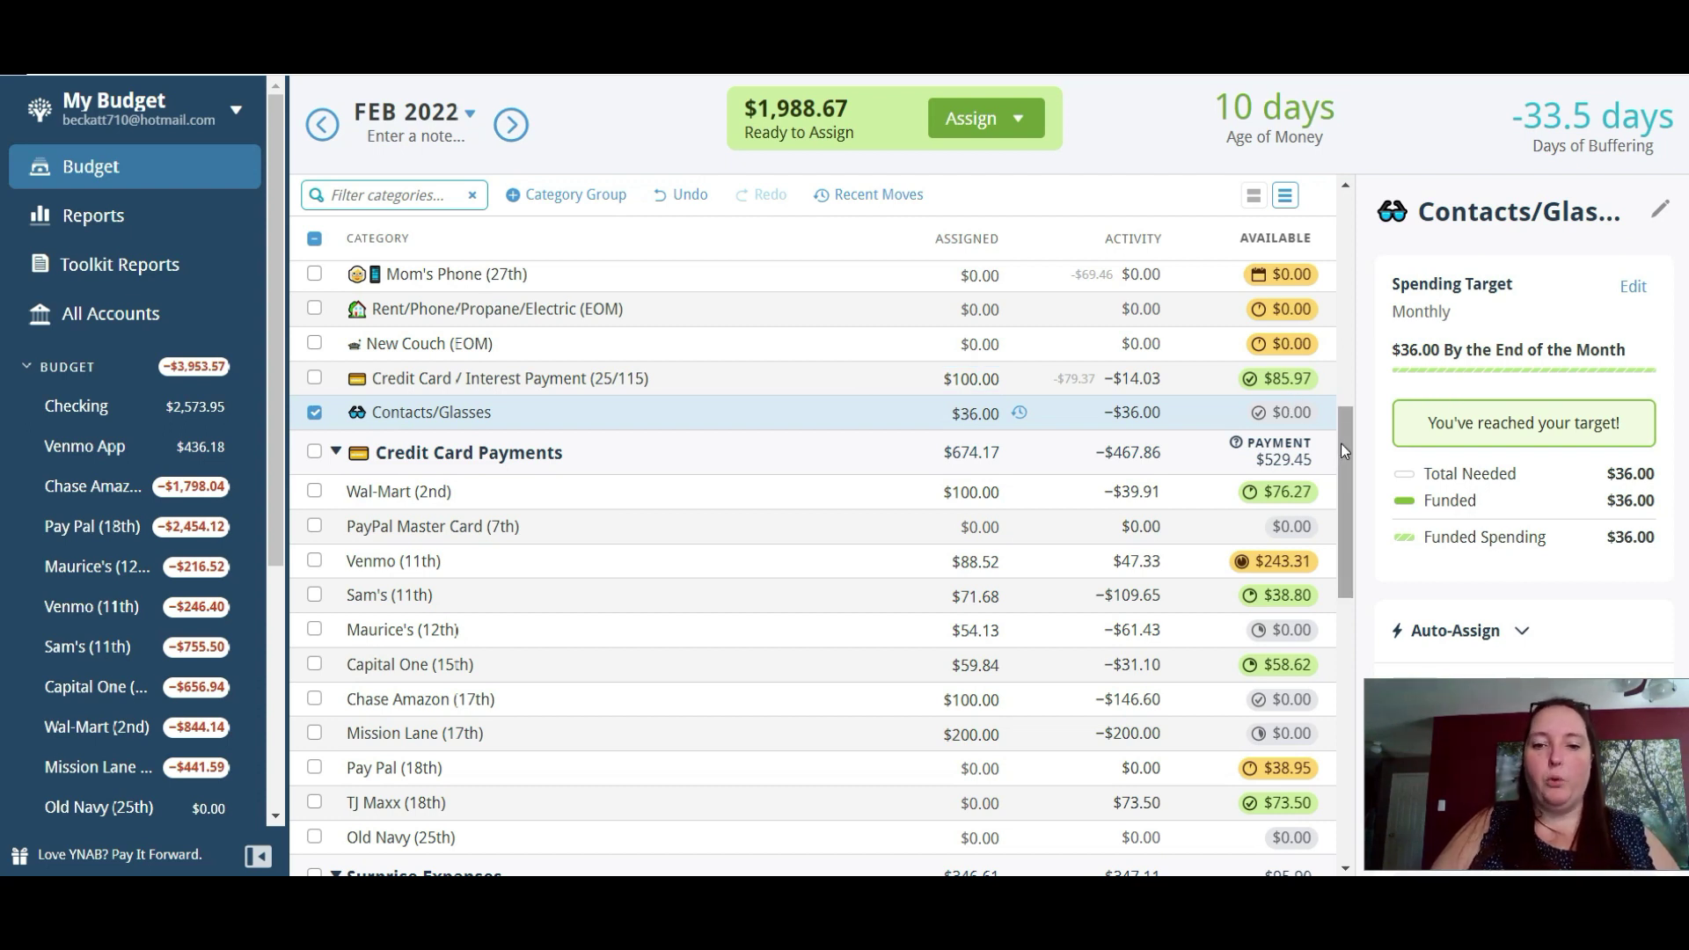
Cover the overspending in Pet Expenses by auto-assigning its underfunded amount of $3.09.
{"action": "left_click_drag", "start_coordinate": [1338, 442], "coordinate": [1346, 548]}
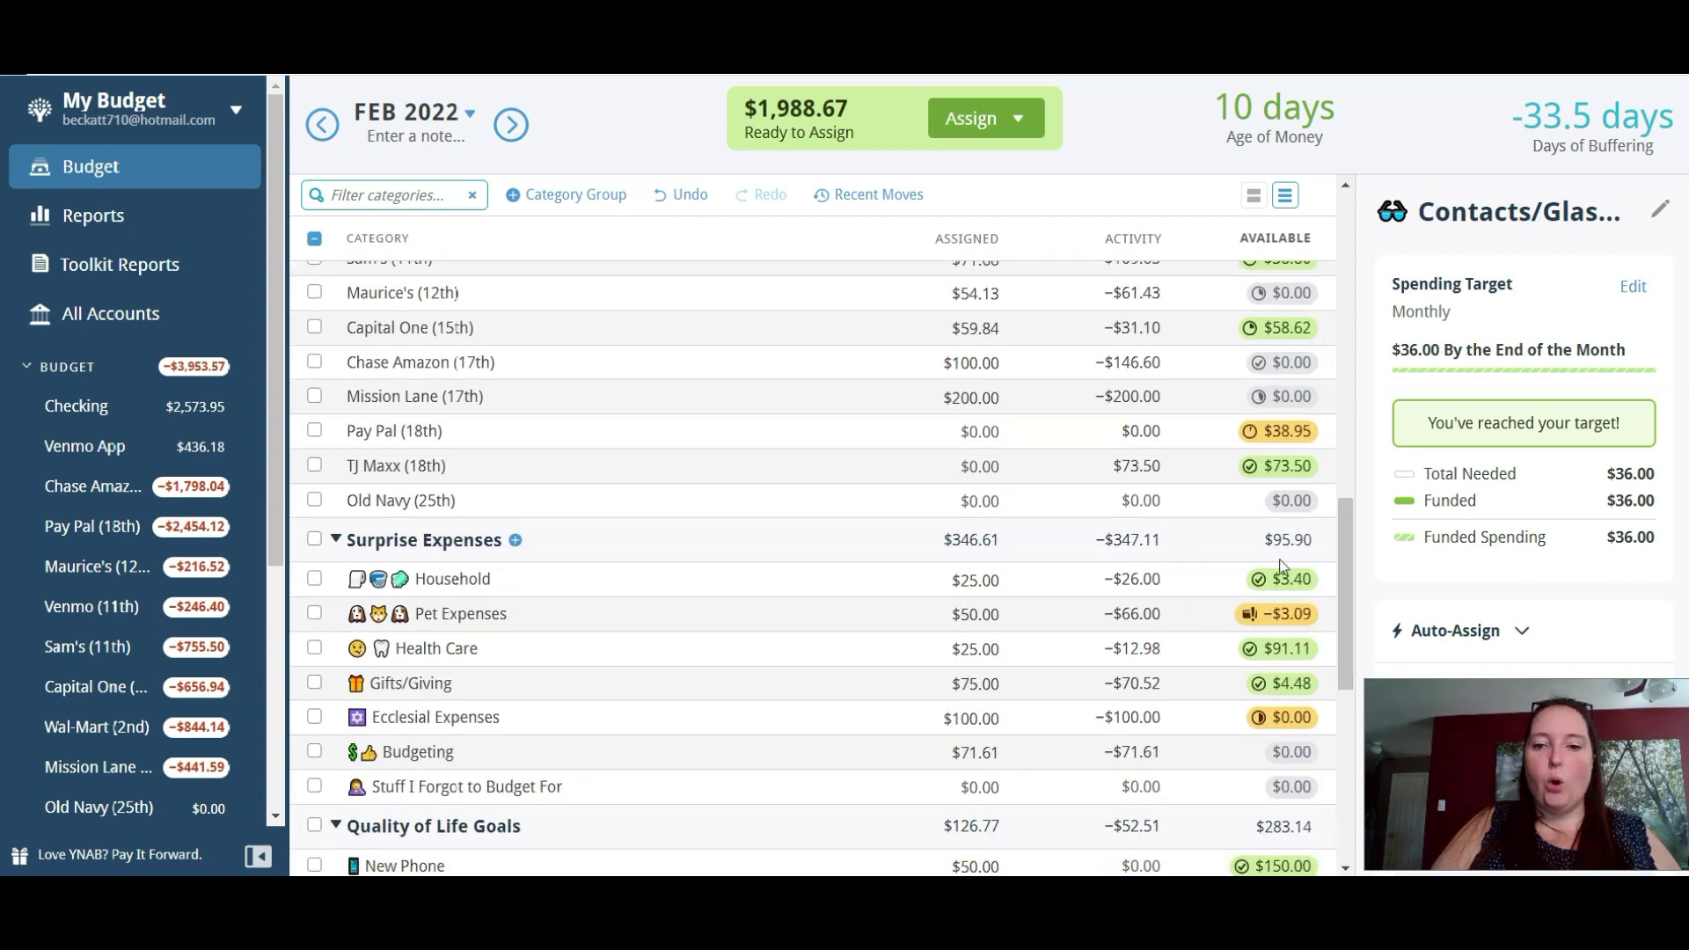
{"action": "mouse_move", "coordinate": [1259, 615]}
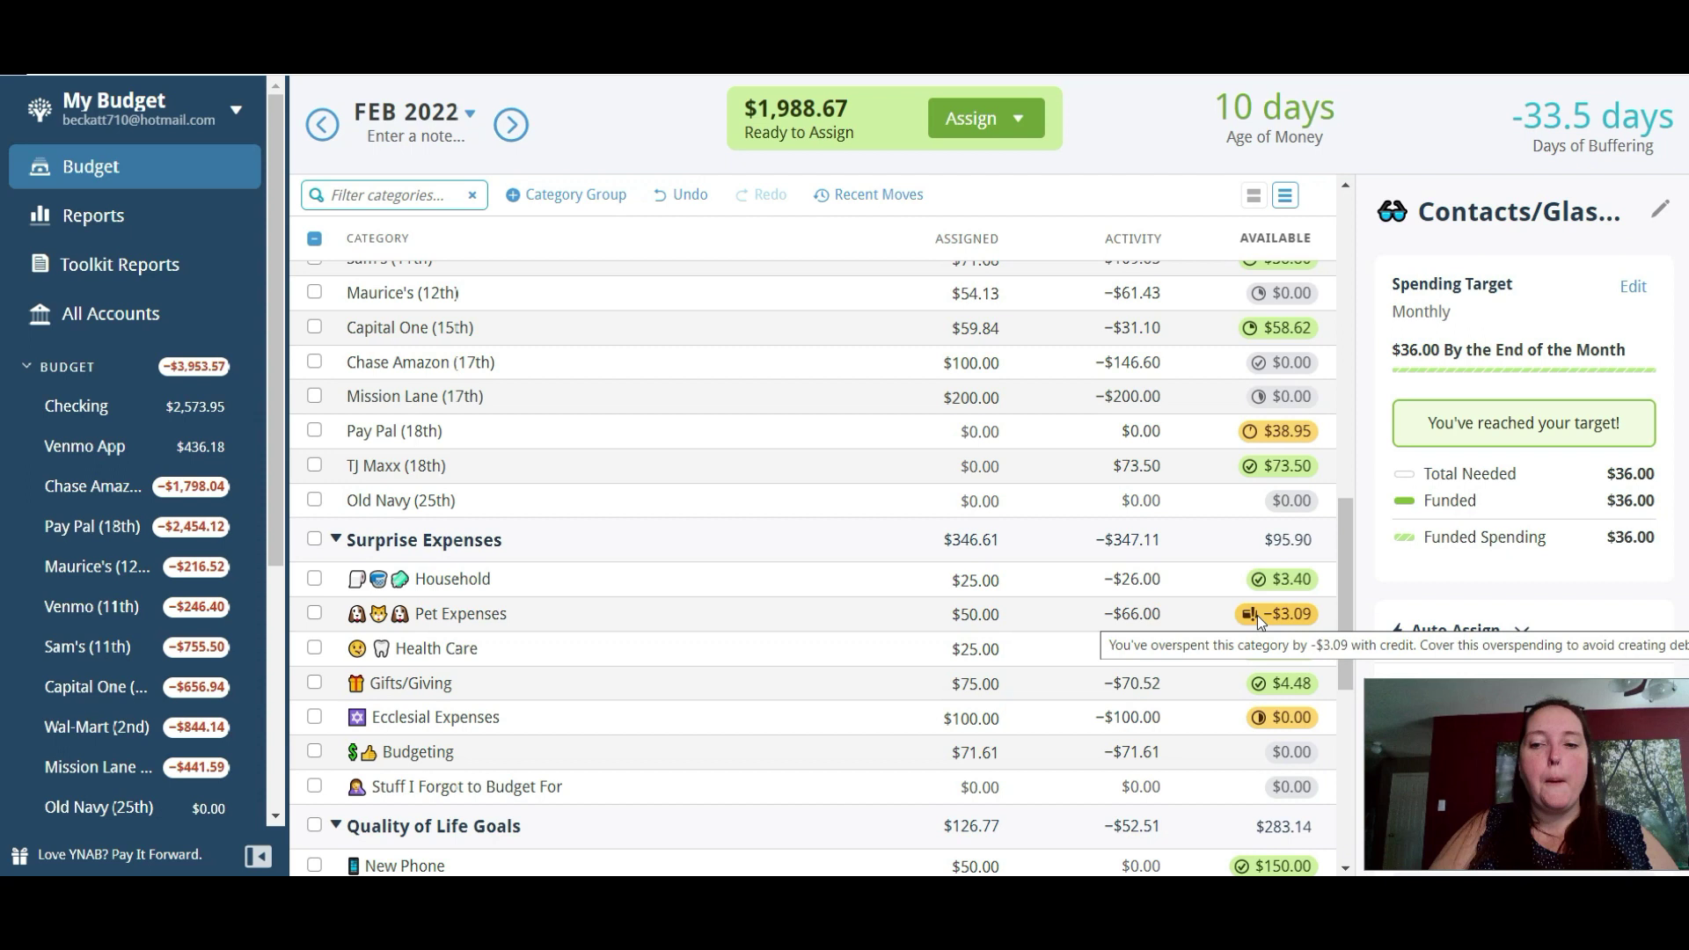
{"action": "left_click", "coordinate": [1257, 615]}
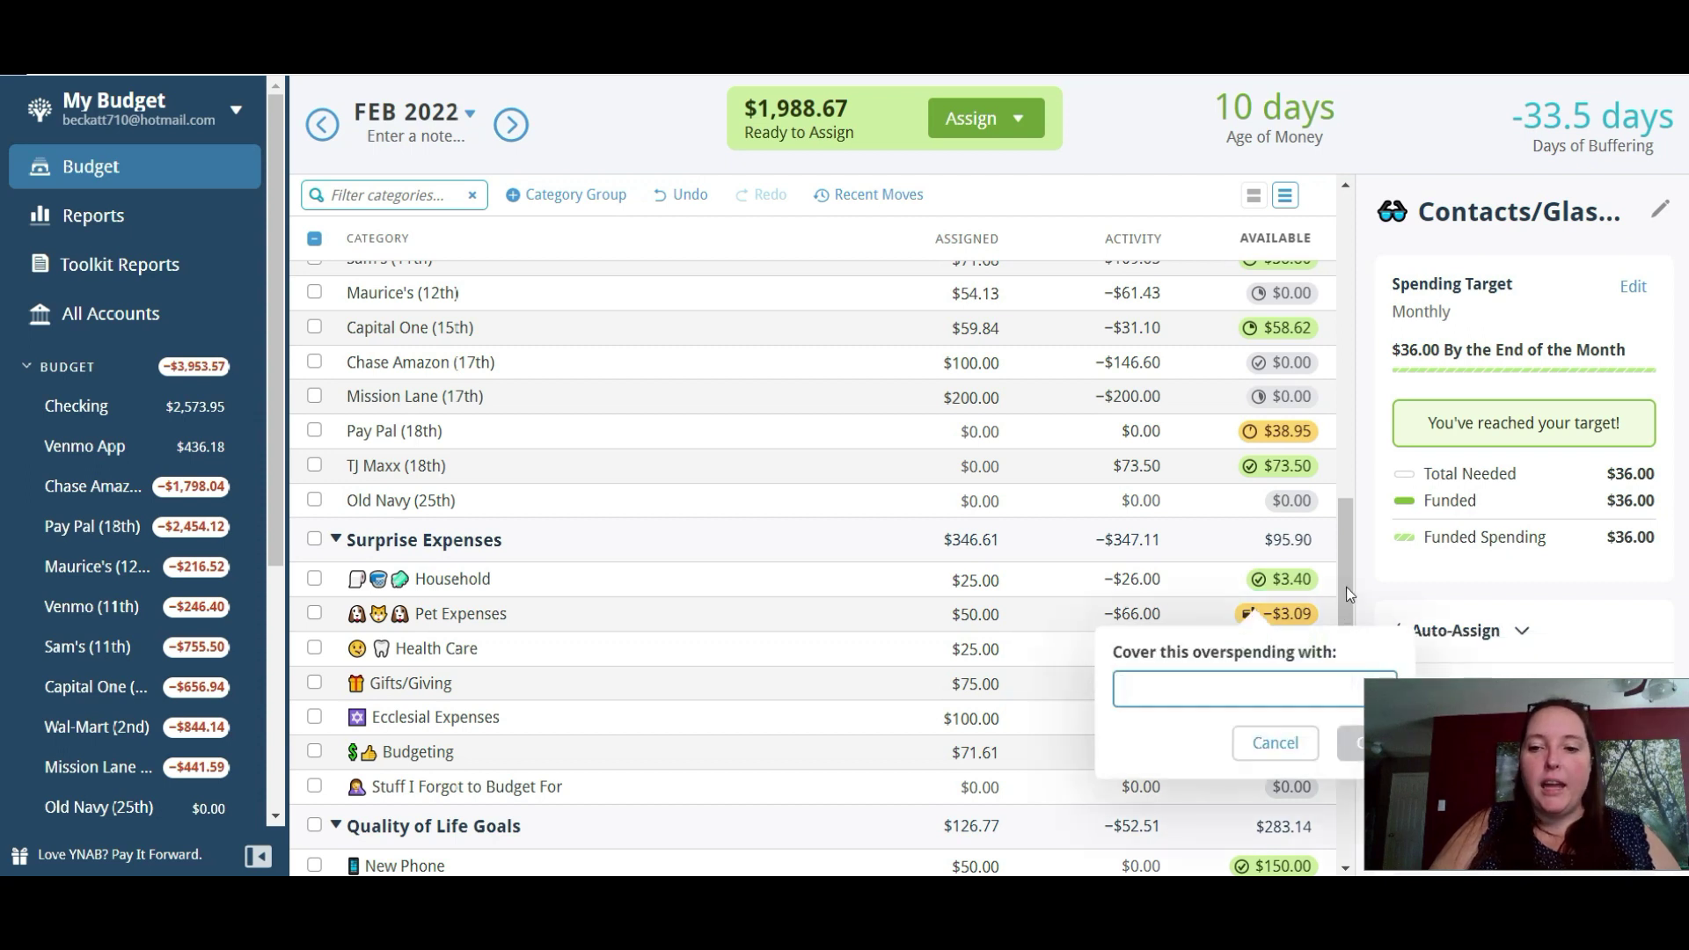
{"action": "left_click", "coordinate": [1346, 586]}
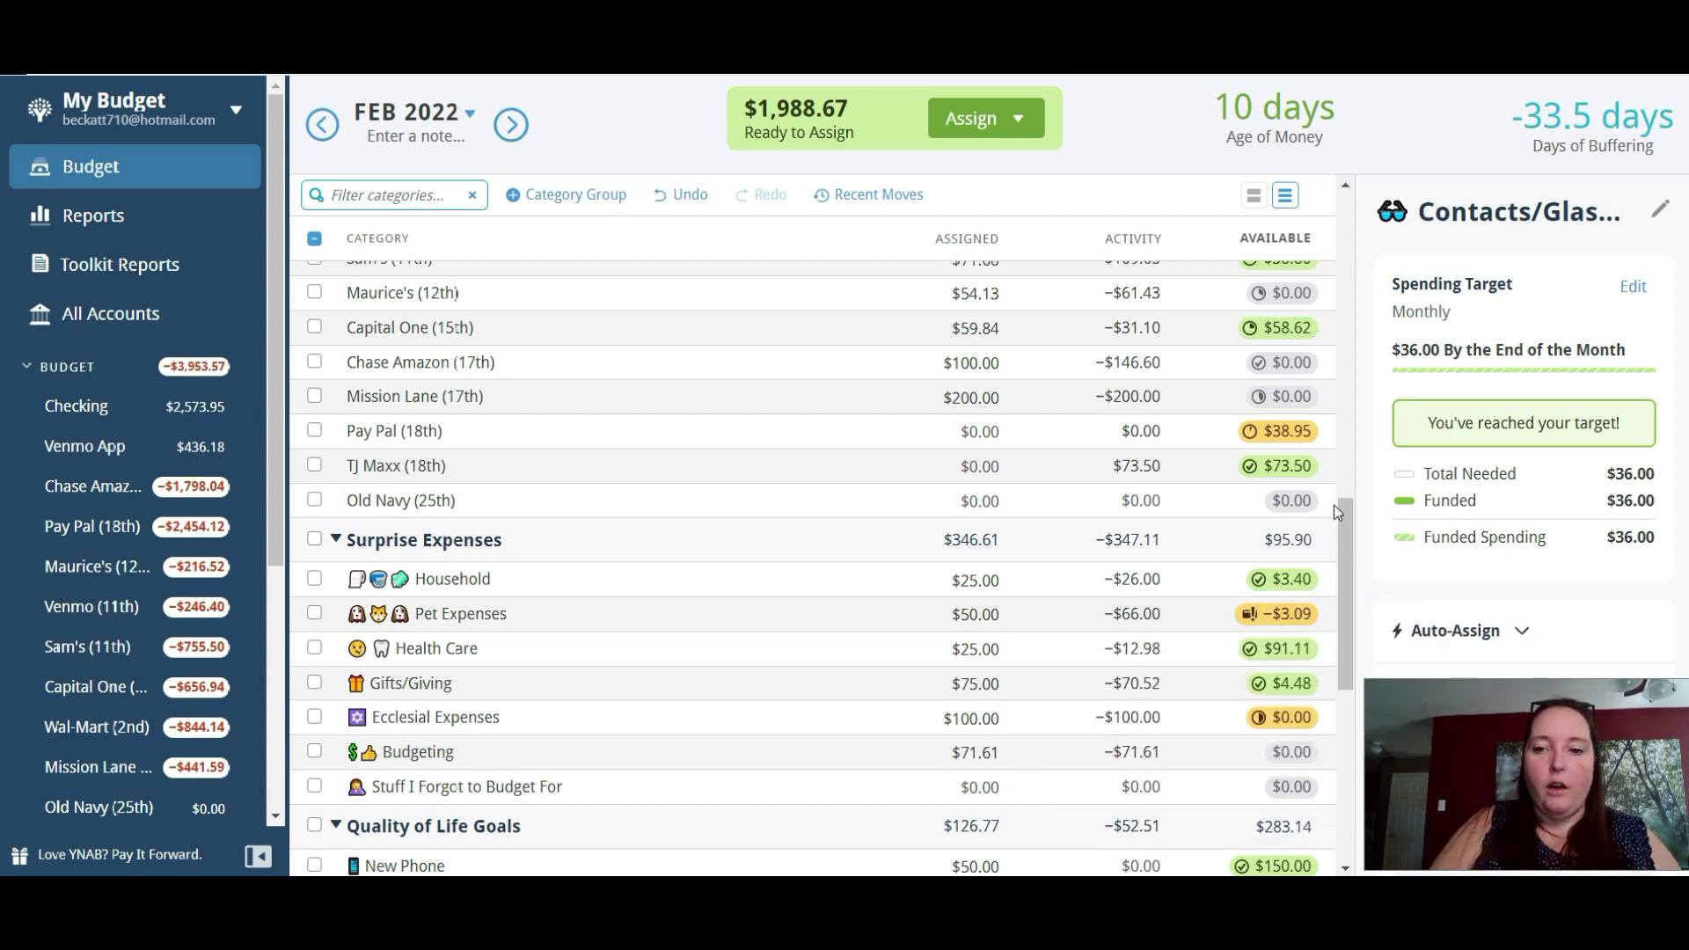
{"action": "left_click_drag", "start_coordinate": [1346, 530], "coordinate": [1341, 509]}
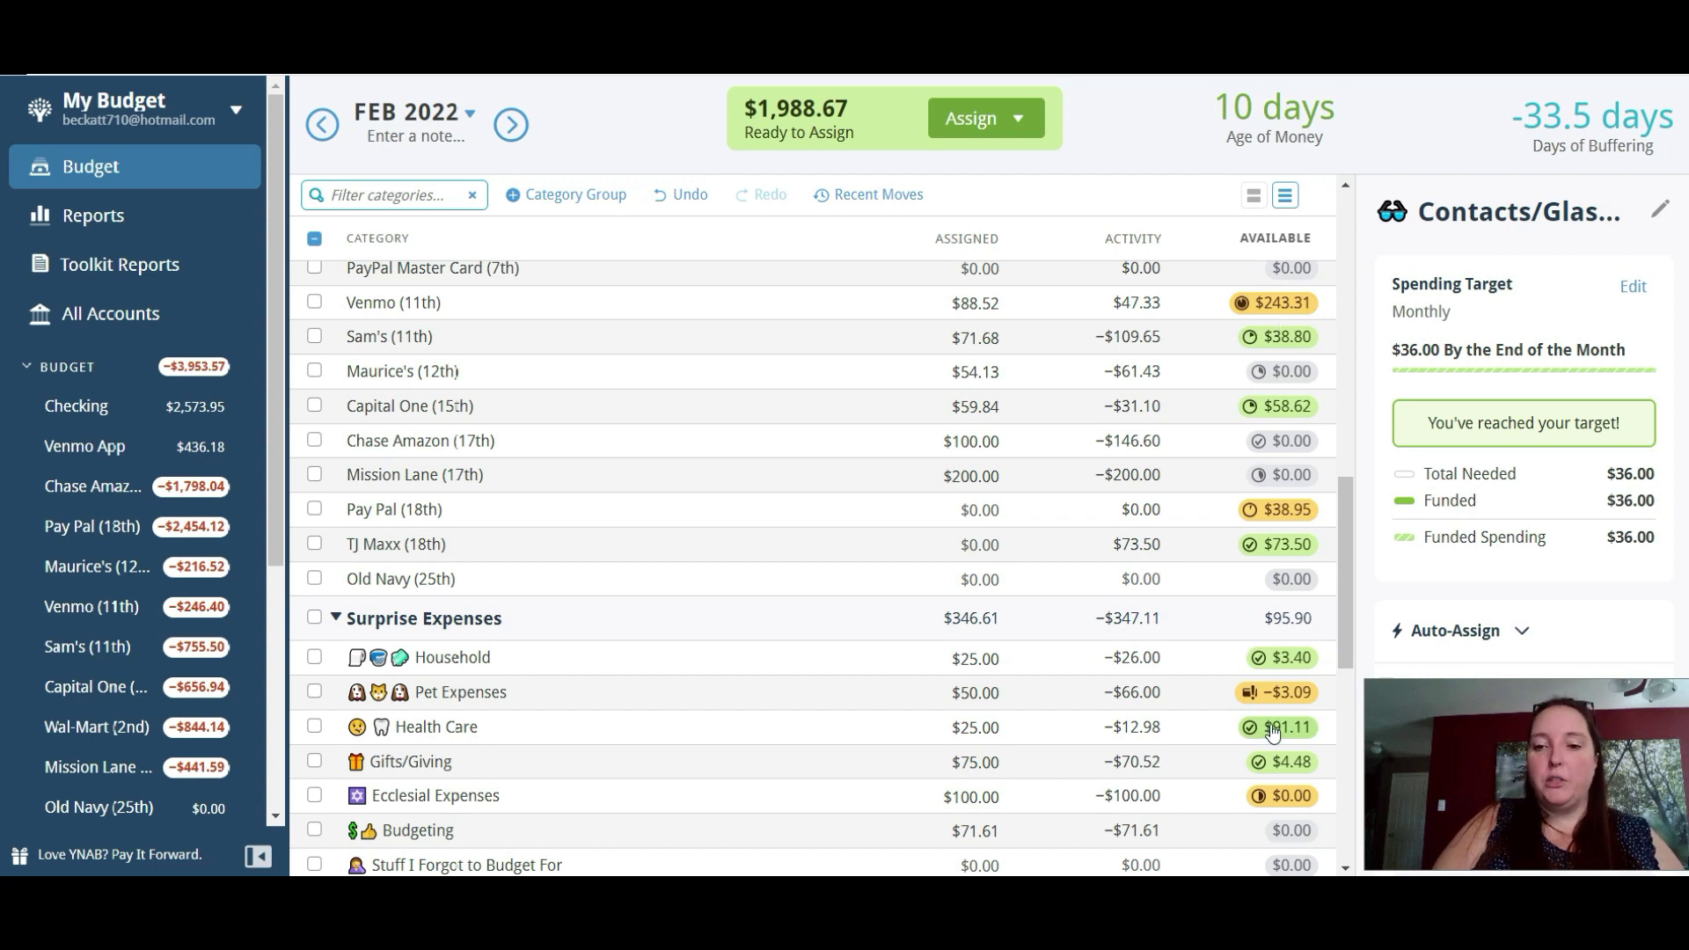
{"action": "mouse_move", "coordinate": [1253, 697]}
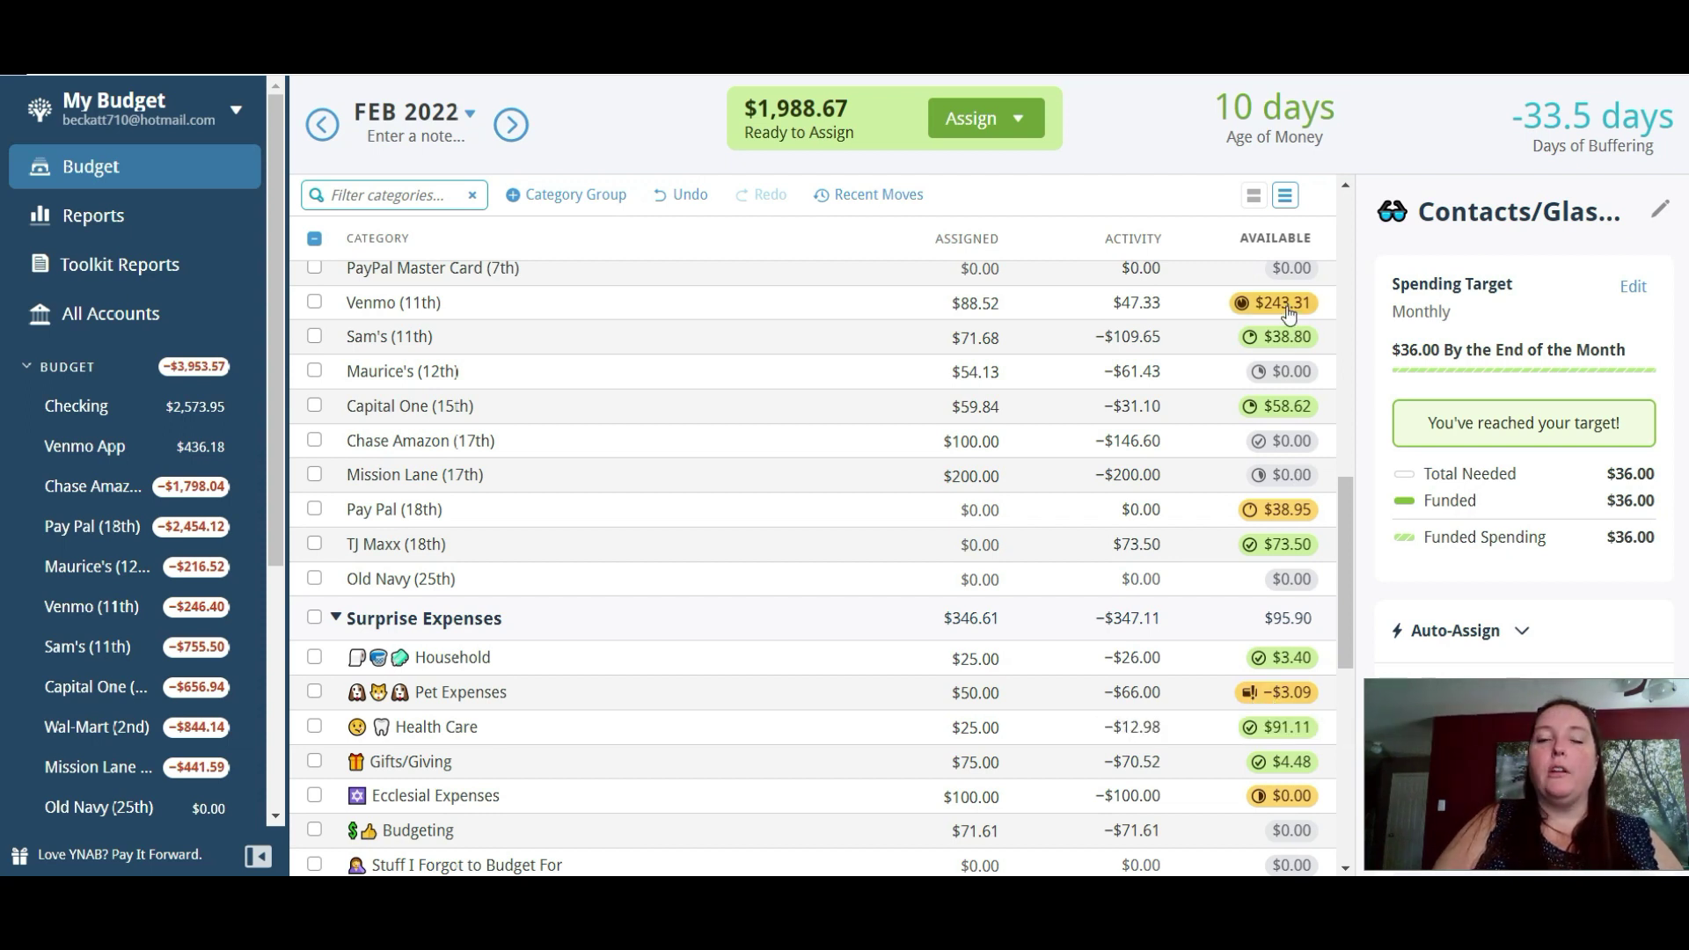
{"action": "mouse_move", "coordinate": [1288, 310]}
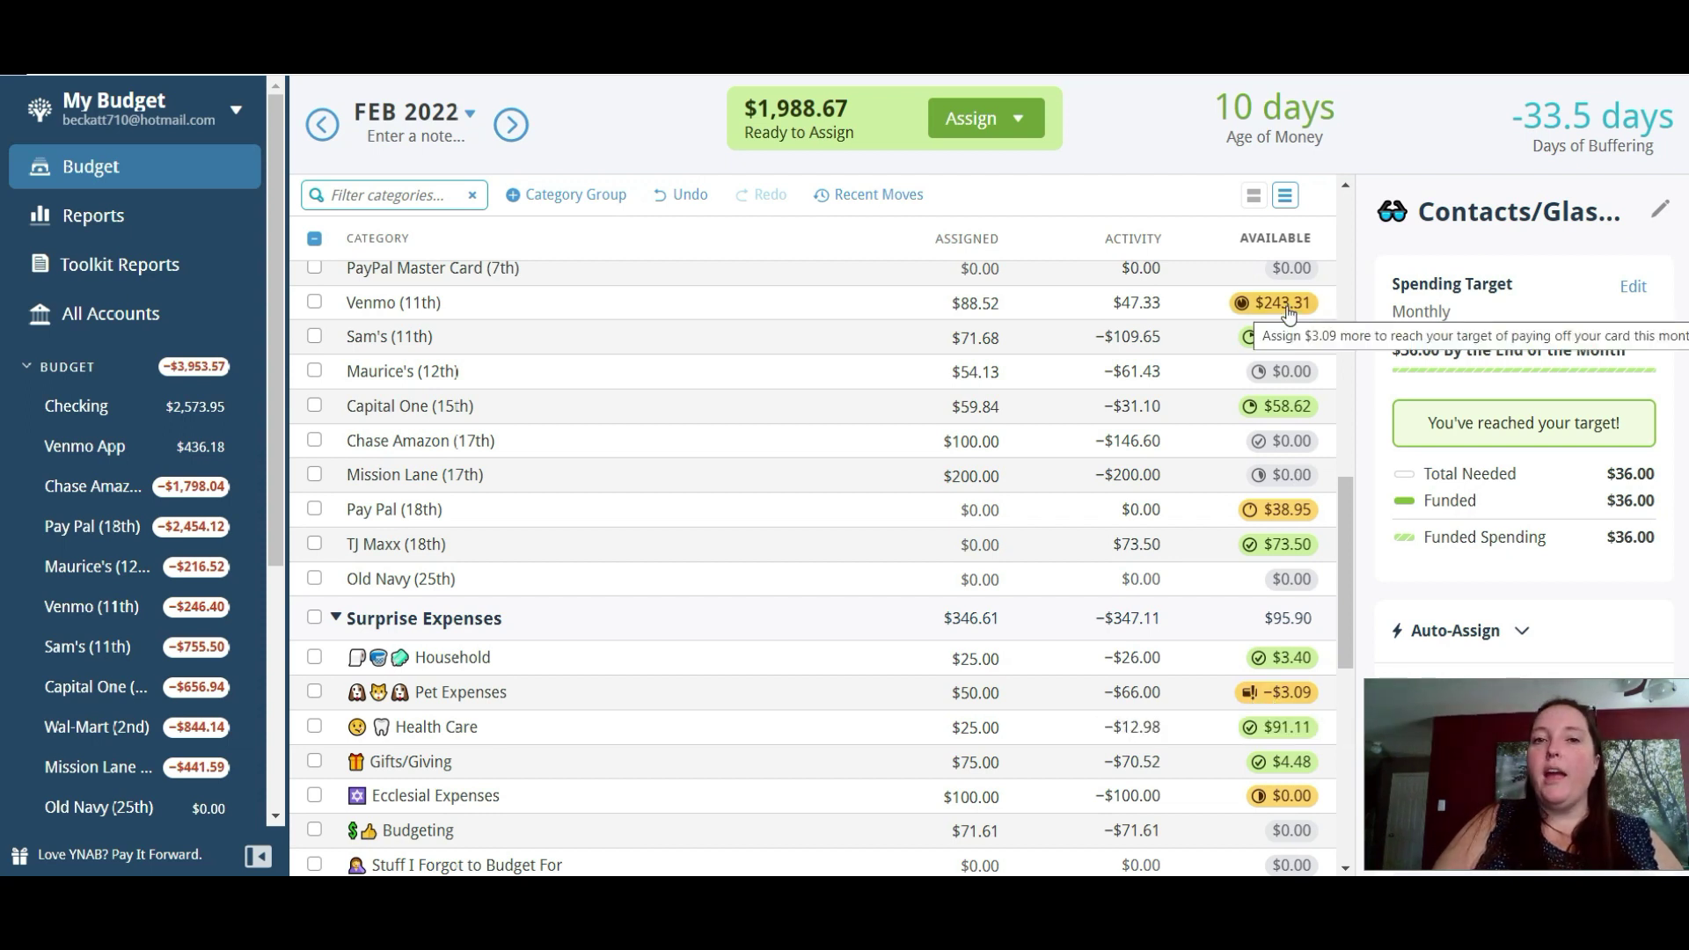
{"action": "left_click", "coordinate": [1037, 699]}
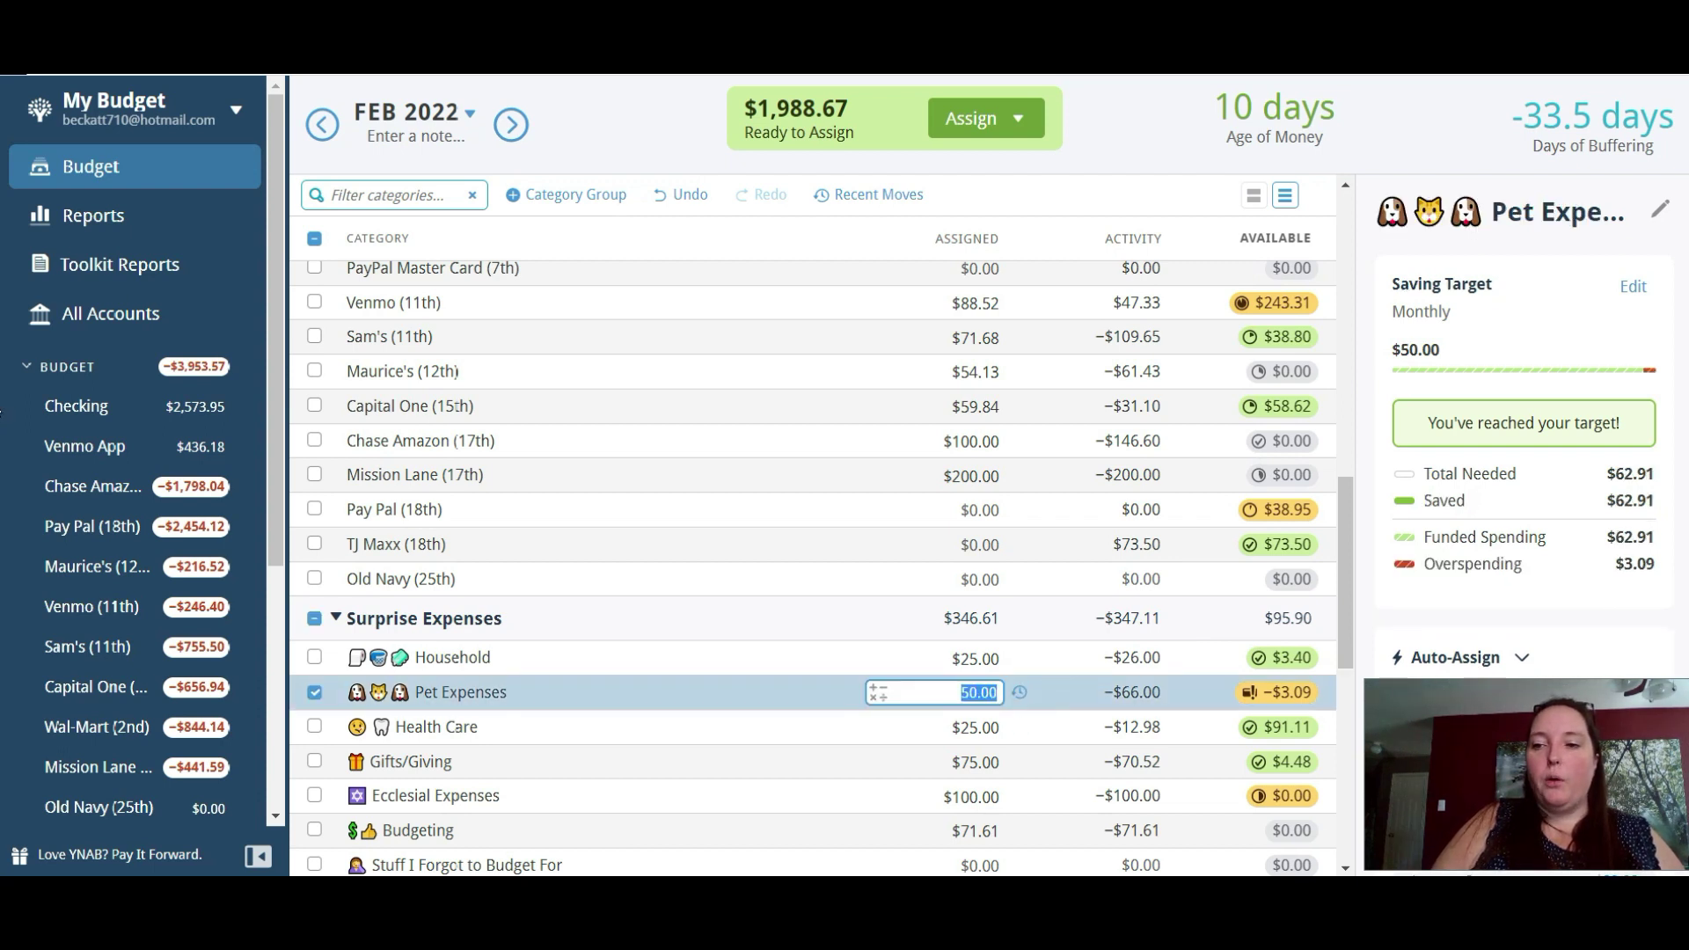
{"action": "scroll", "coordinate": [1564, 519], "scroll_direction": "down", "scroll_amount": 2}
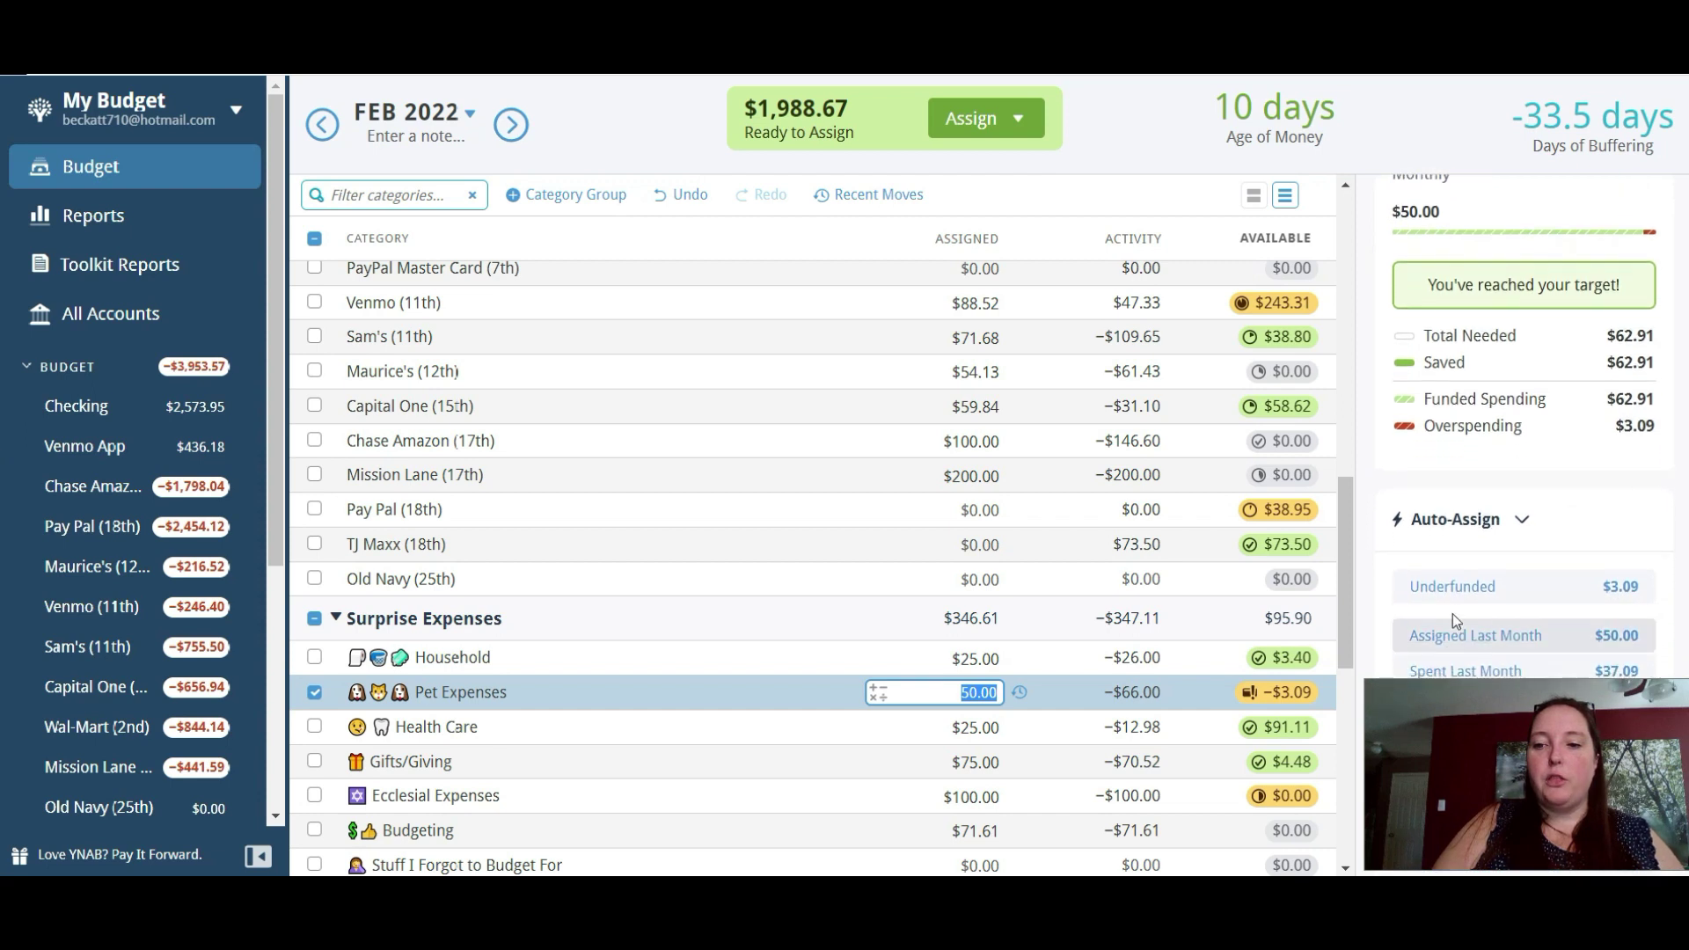
{"action": "left_click", "coordinate": [1466, 591]}
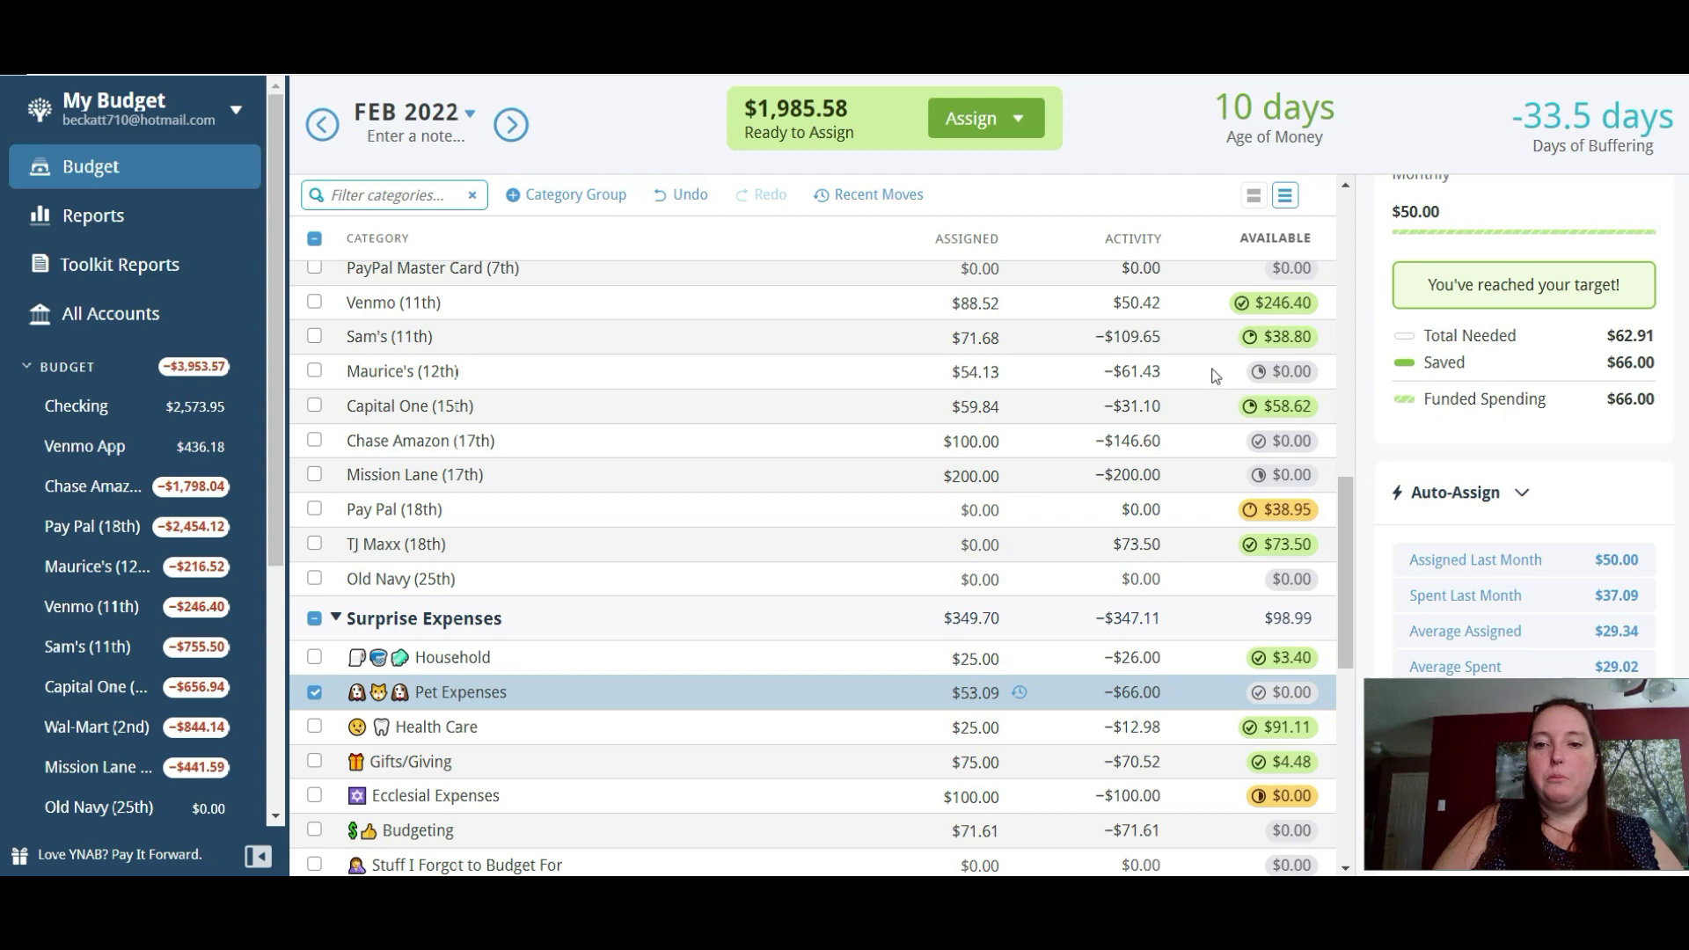
{"action": "mouse_move", "coordinate": [1296, 316]}
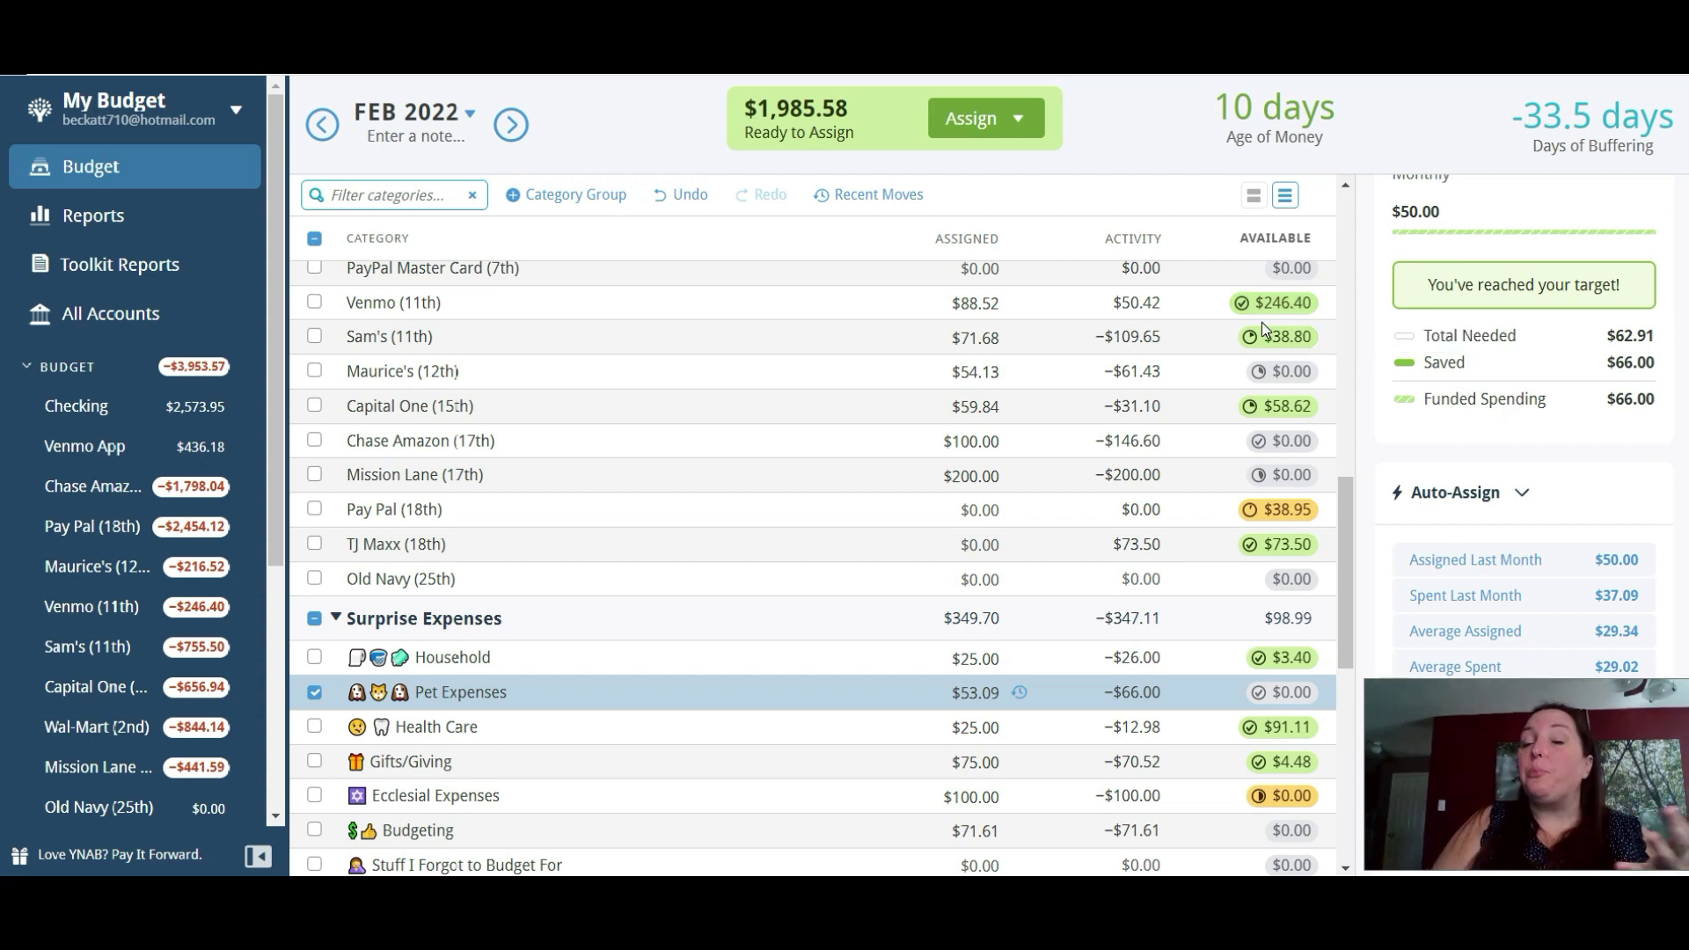
{"action": "mouse_move", "coordinate": [1273, 312]}
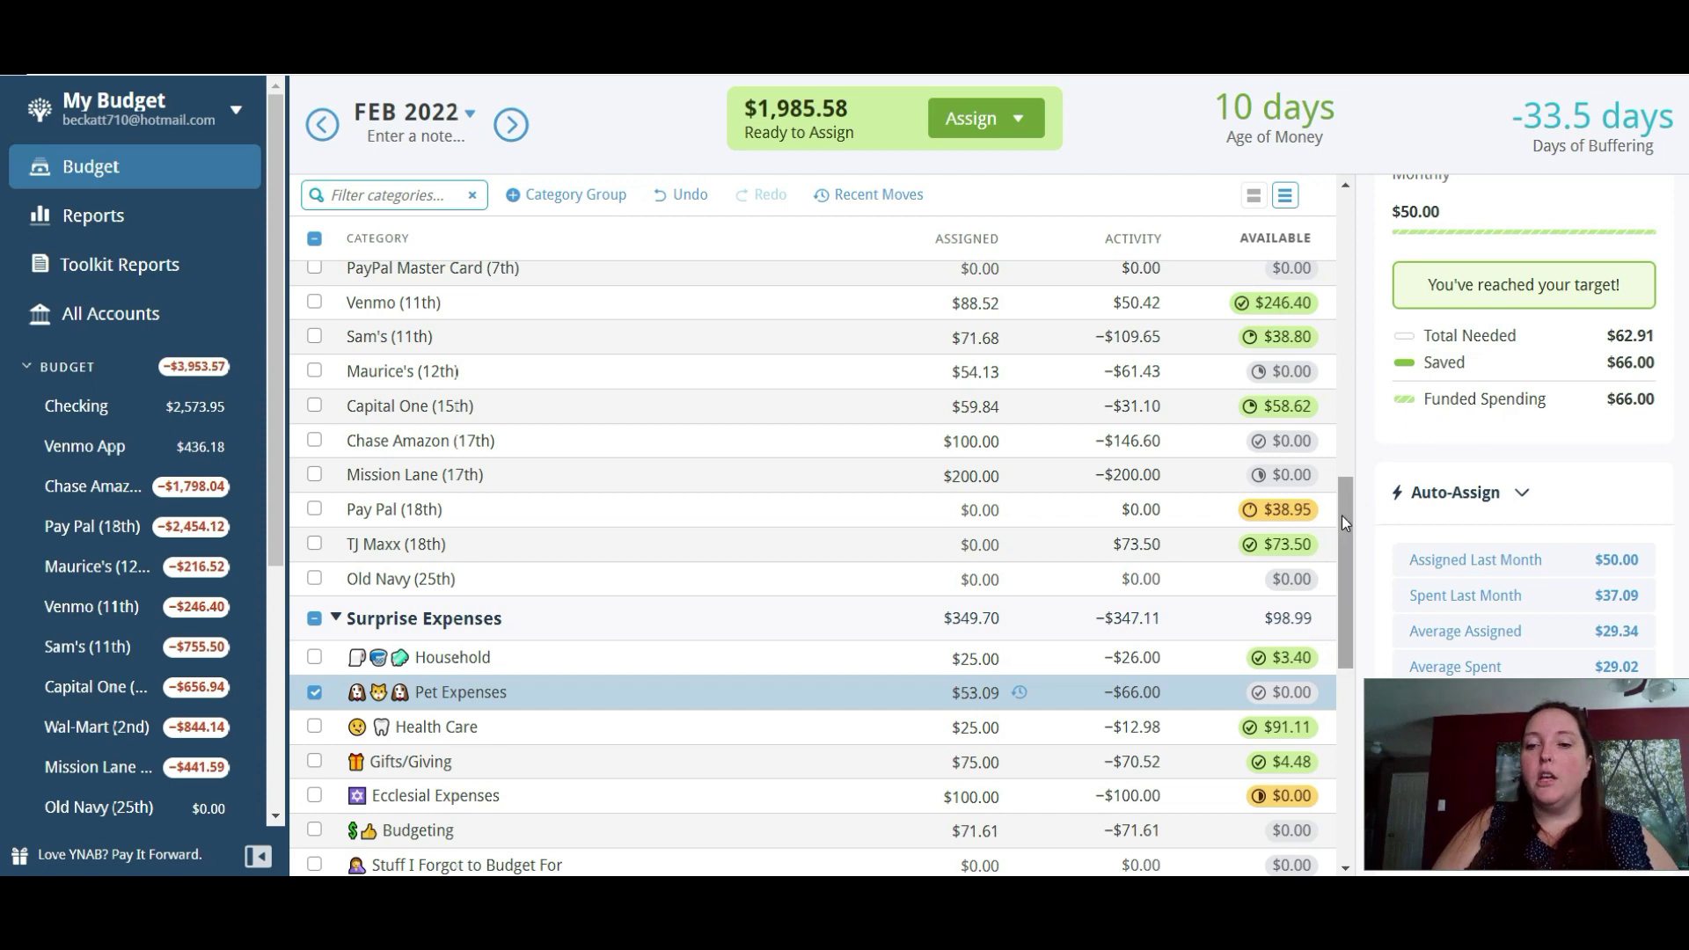
Move the $0.11 available in the Gas category back to Ready to Assign.
{"action": "left_click_drag", "start_coordinate": [1342, 515], "coordinate": [1352, 447]}
{"action": "scroll", "coordinate": [1352, 447], "scroll_direction": "up", "scroll_amount": 10}
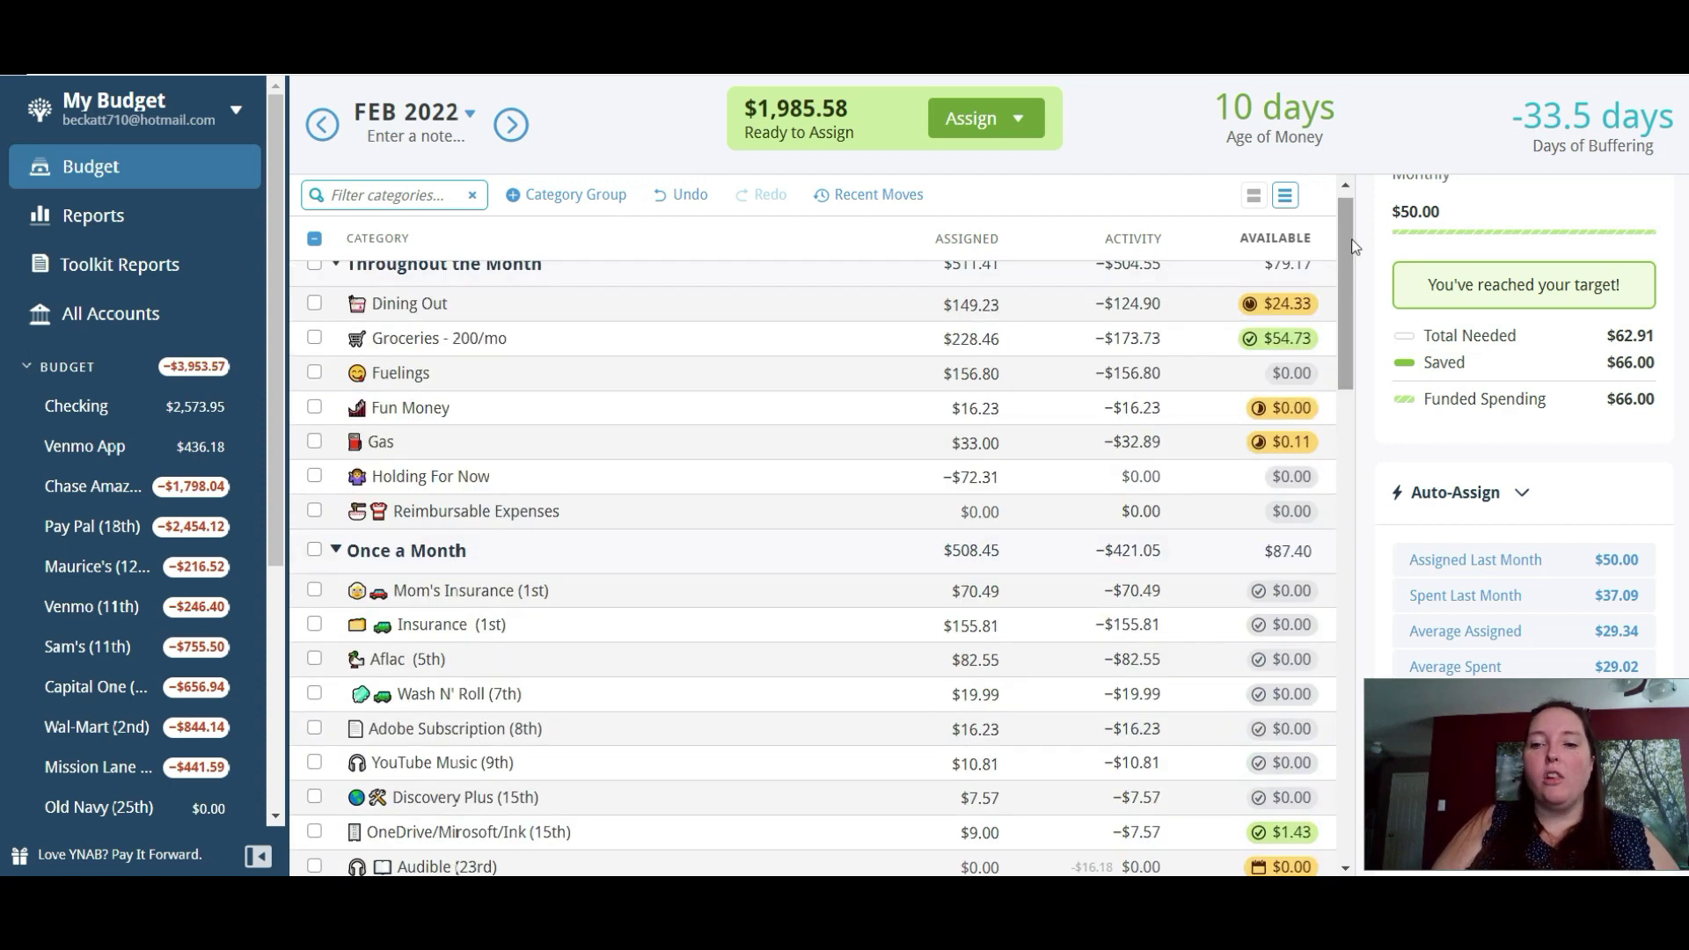
{"action": "left_click", "coordinate": [1269, 446]}
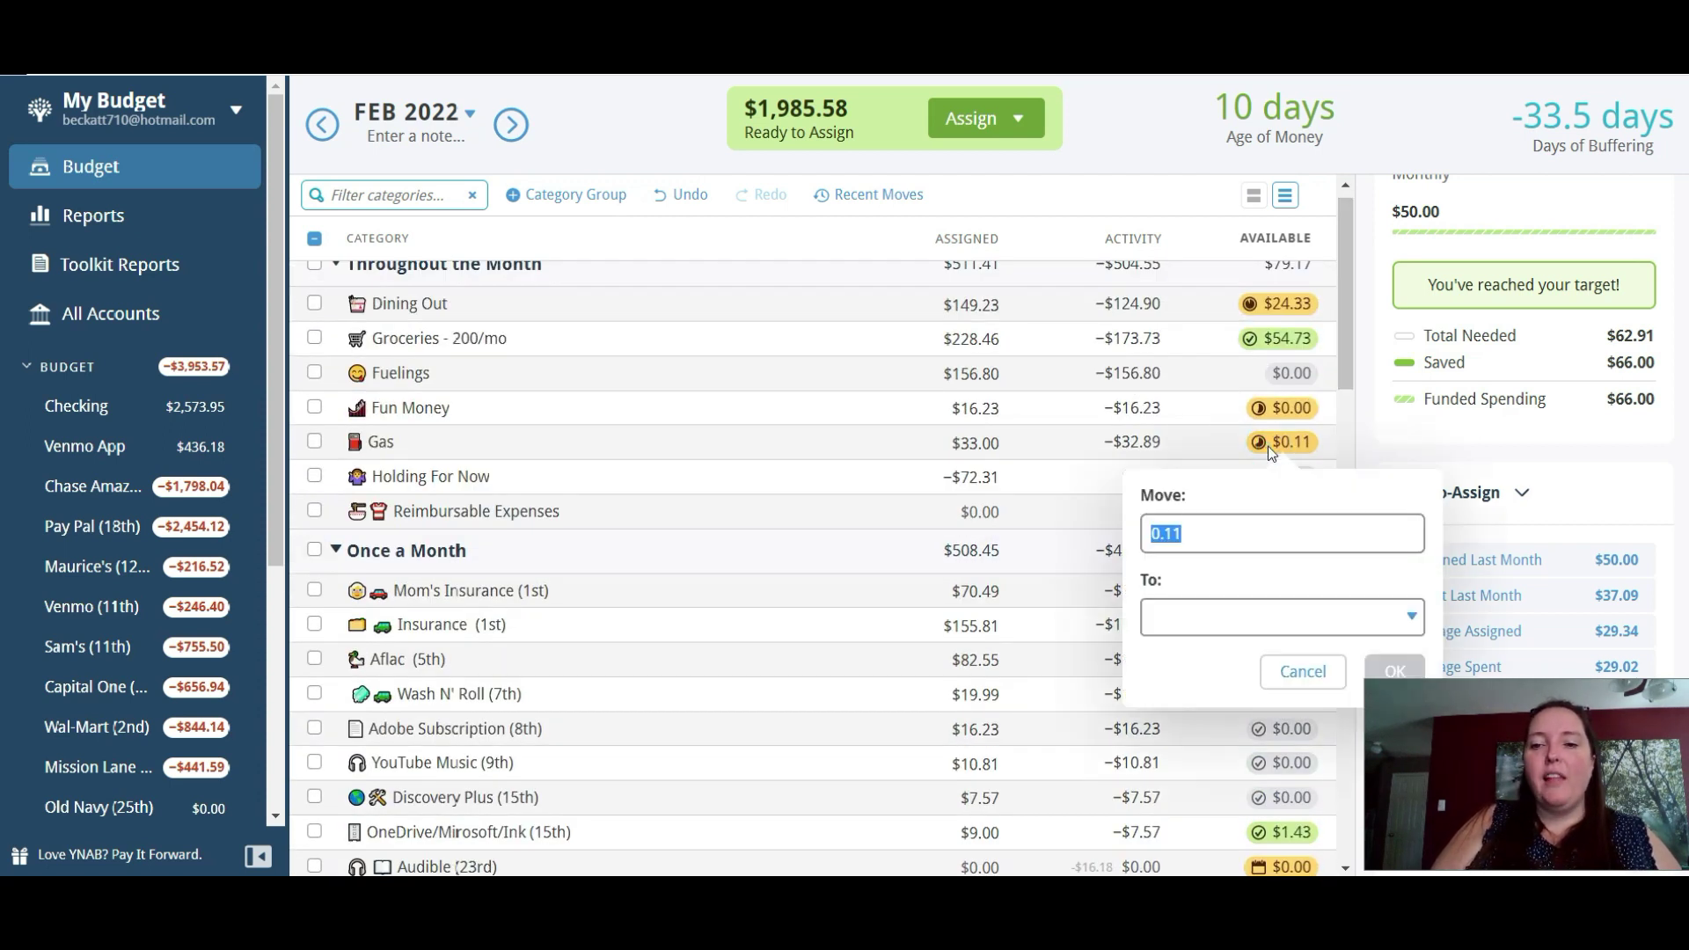
{"action": "left_click", "coordinate": [1183, 635]}
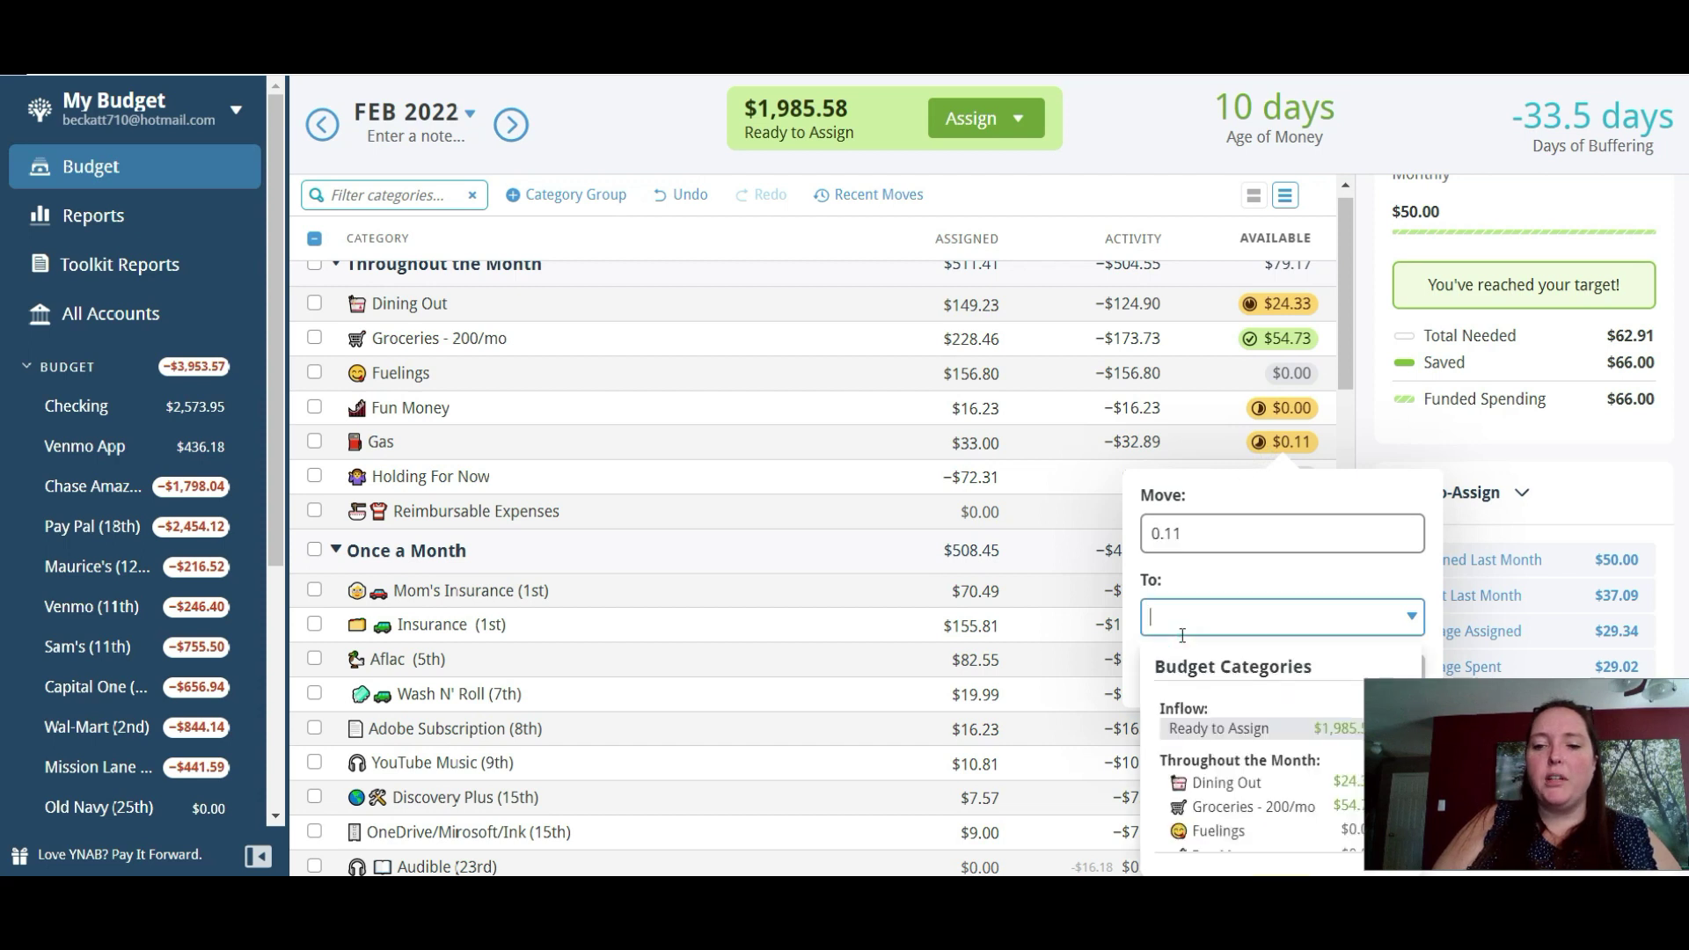
{"action": "left_click", "coordinate": [1192, 730]}
{"action": "left_click", "coordinate": [1383, 673]}
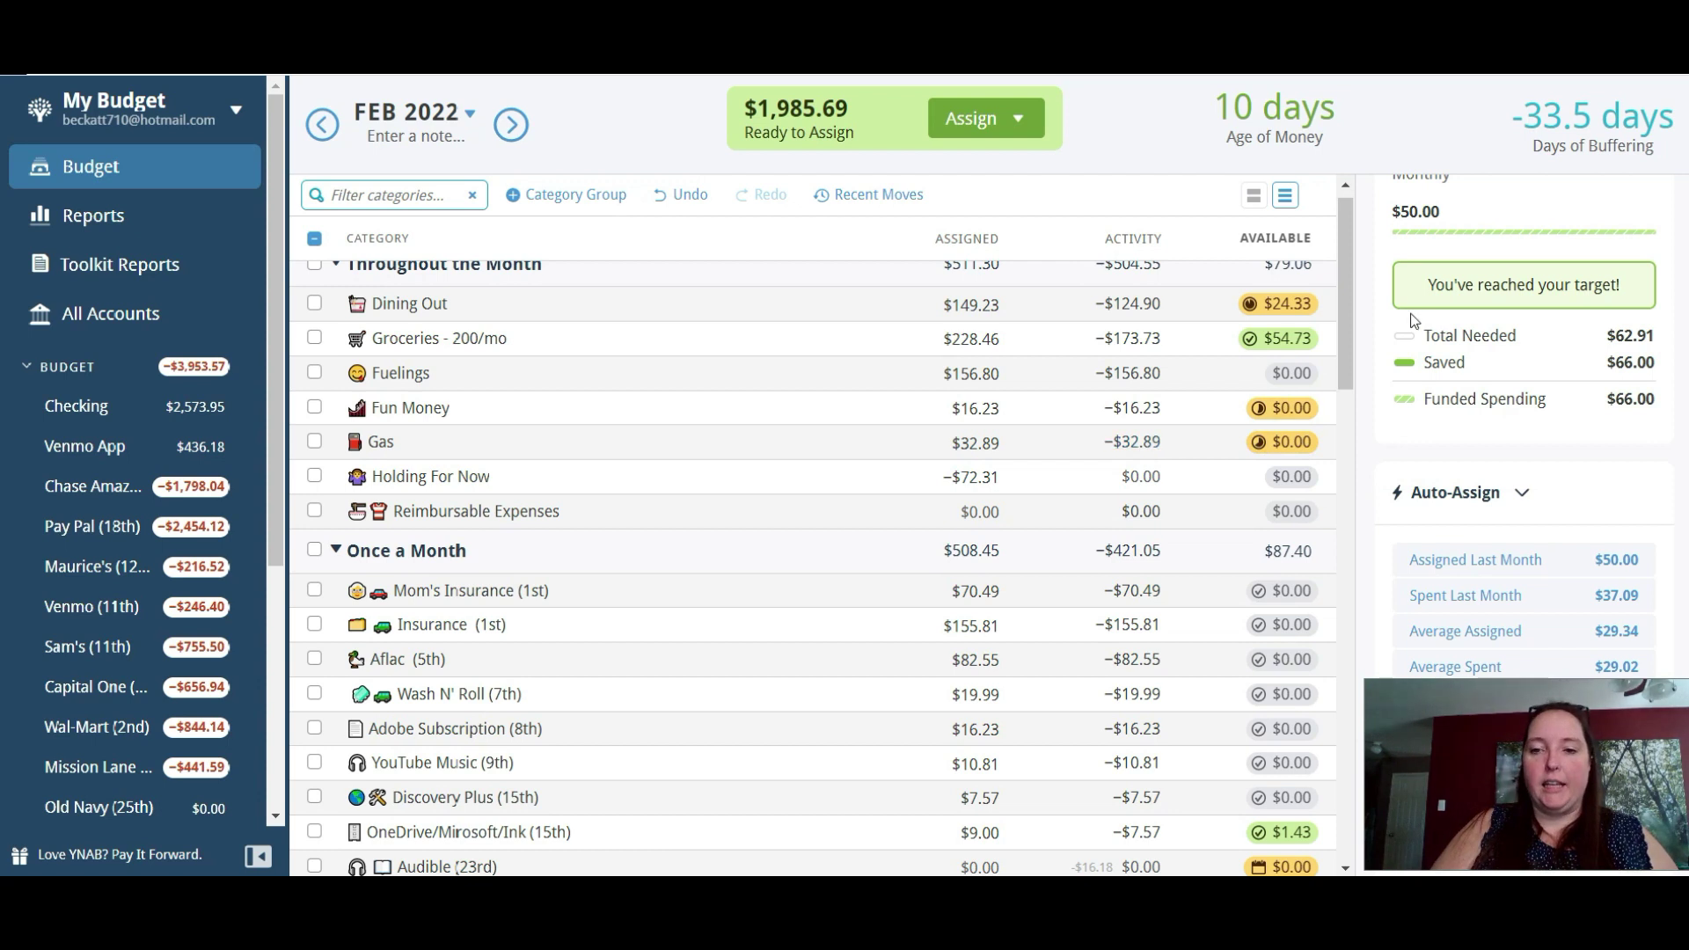
Add $100 to the assigned amount of the Dining Out category.
{"action": "left_click_drag", "start_coordinate": [1349, 281], "coordinate": [1344, 242]}
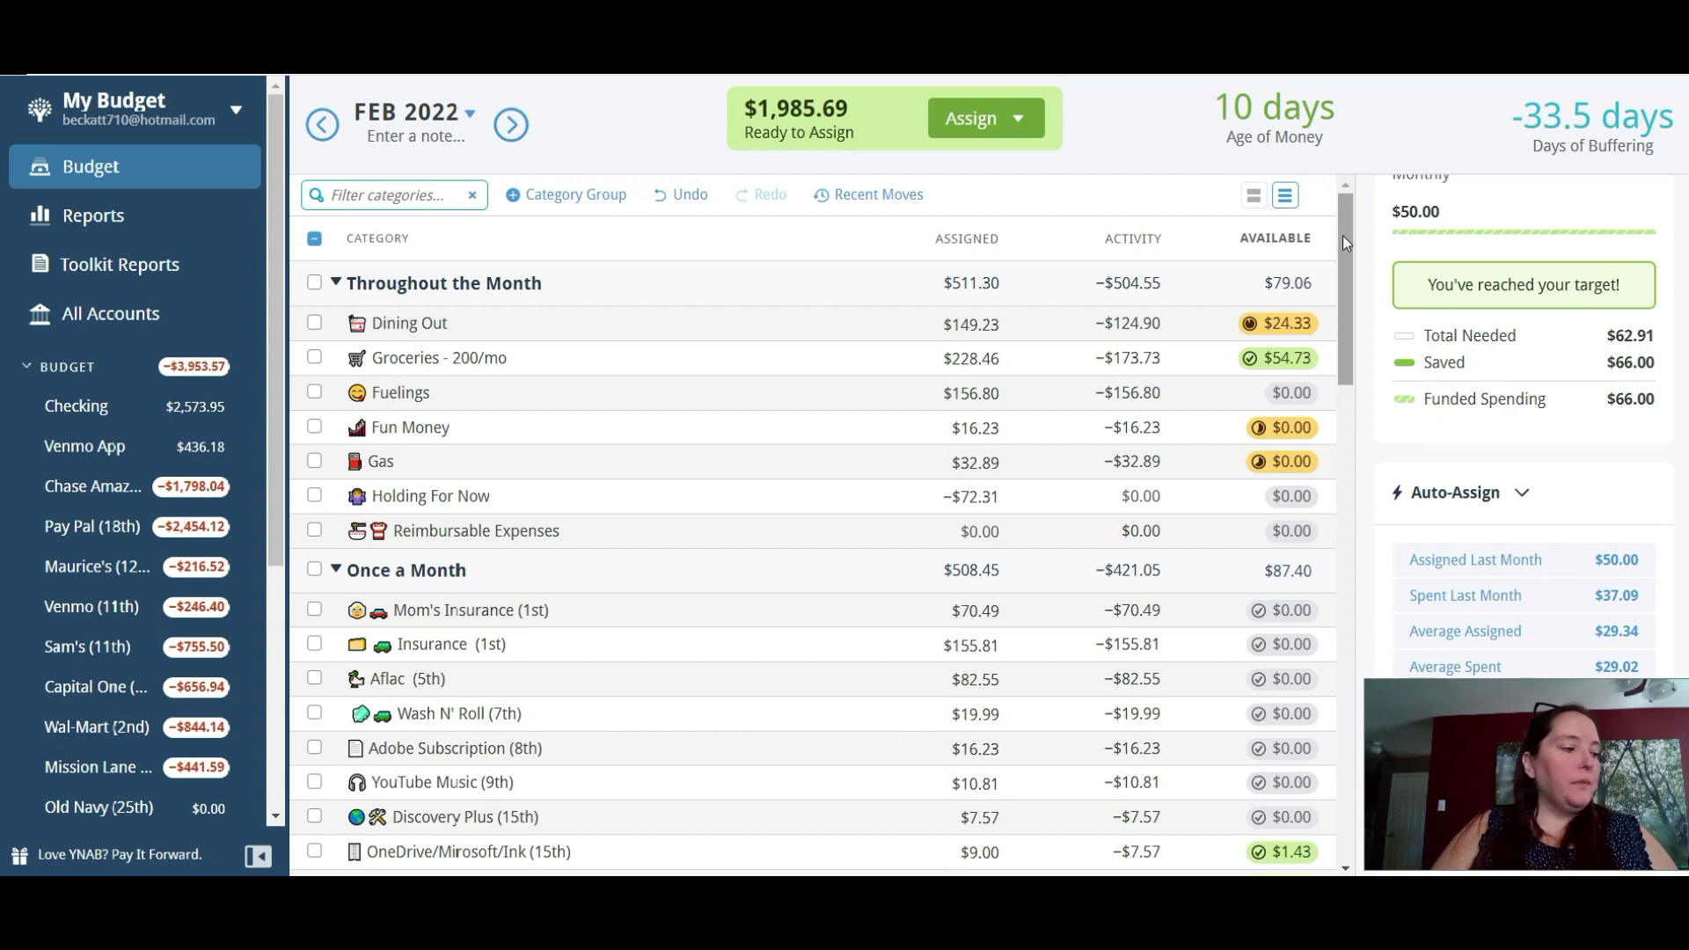
{"action": "left_click", "coordinate": [1207, 313]}
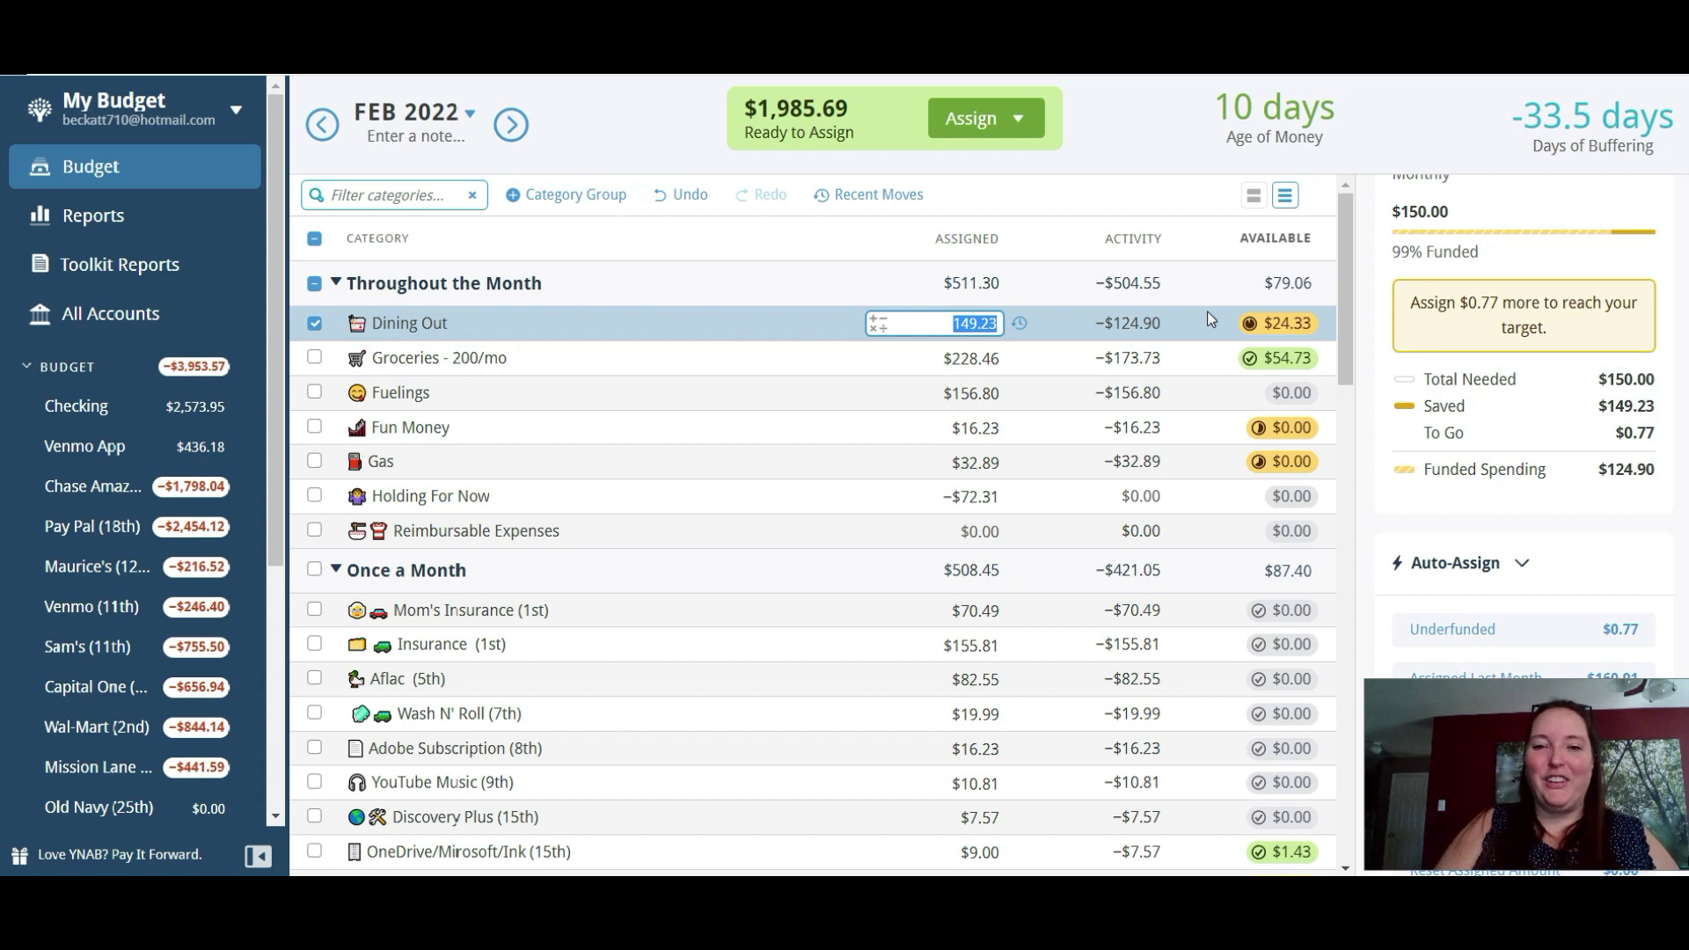
{"action": "key", "text": "Right"}
{"action": "type", "text": "+100"}
{"action": "key", "text": "Return"}
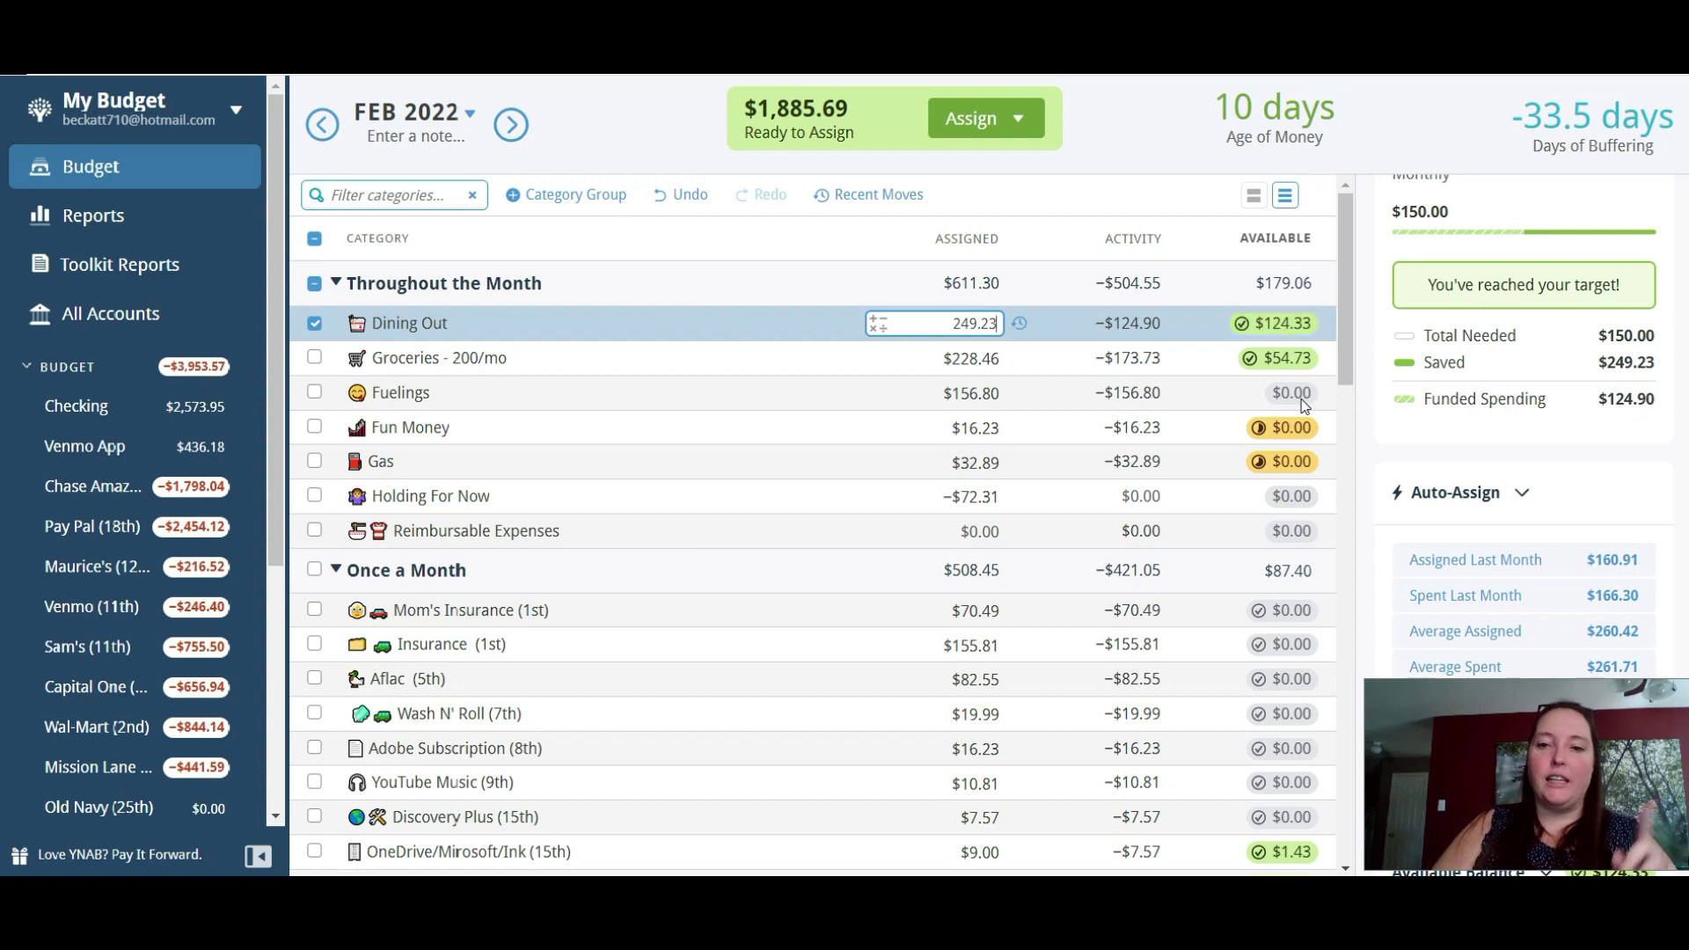
Add $13.77 to the assigned amount of the Fun Money category.
{"action": "left_click", "coordinate": [1224, 426]}
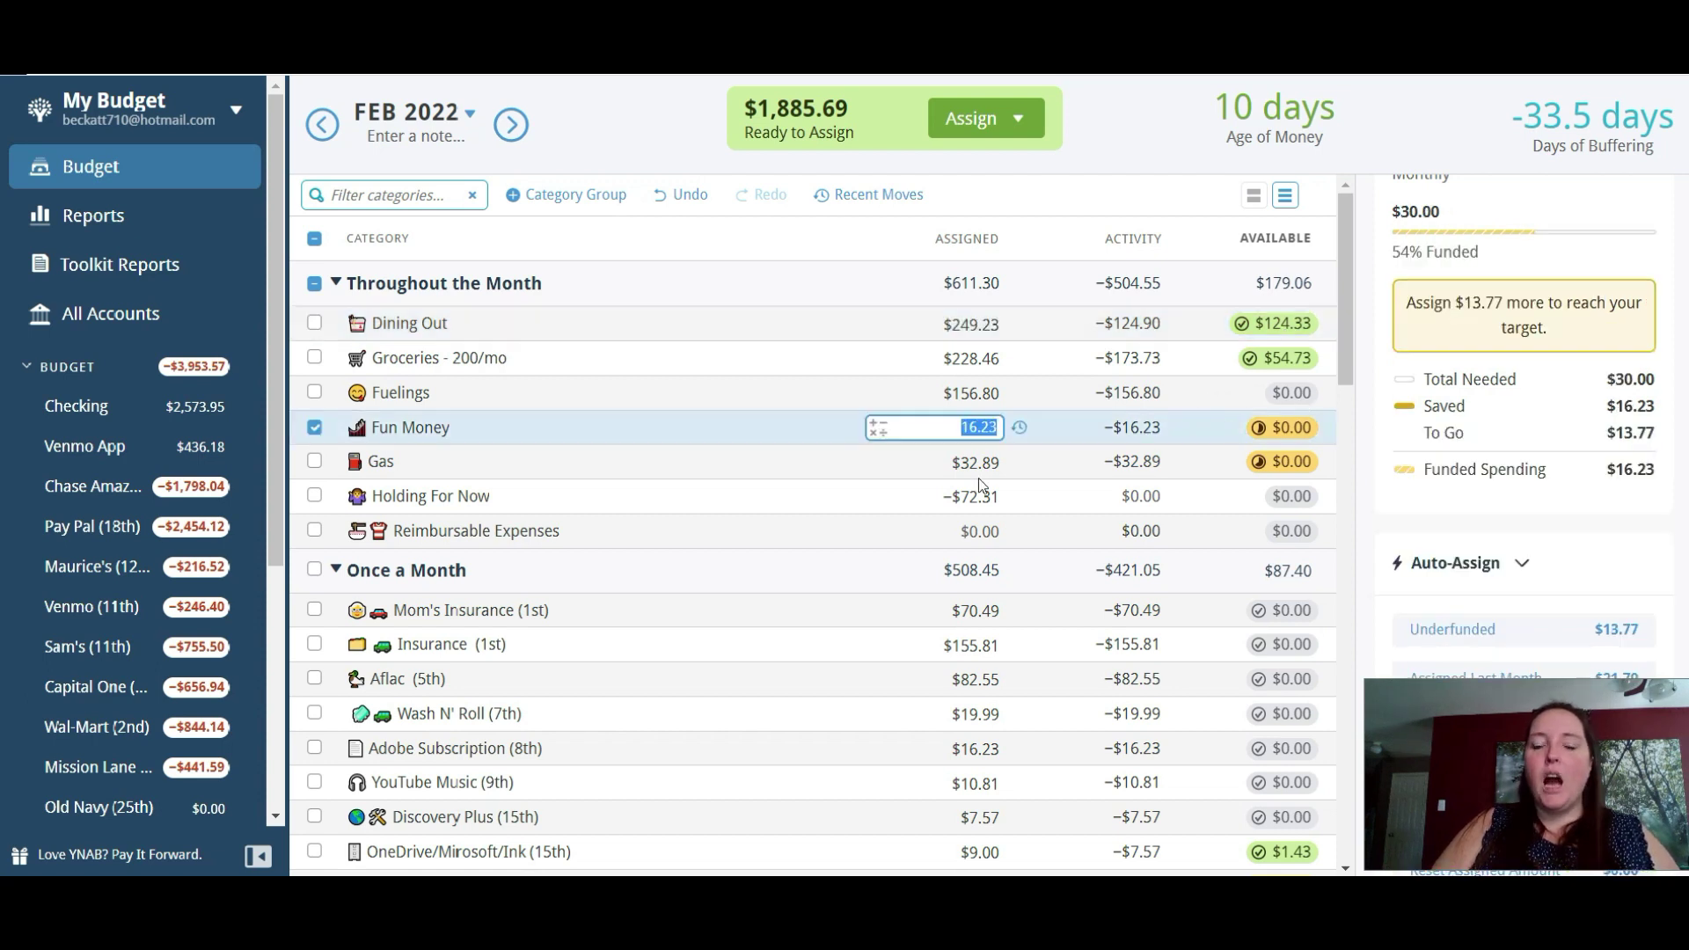
{"action": "type", "text": "+"}
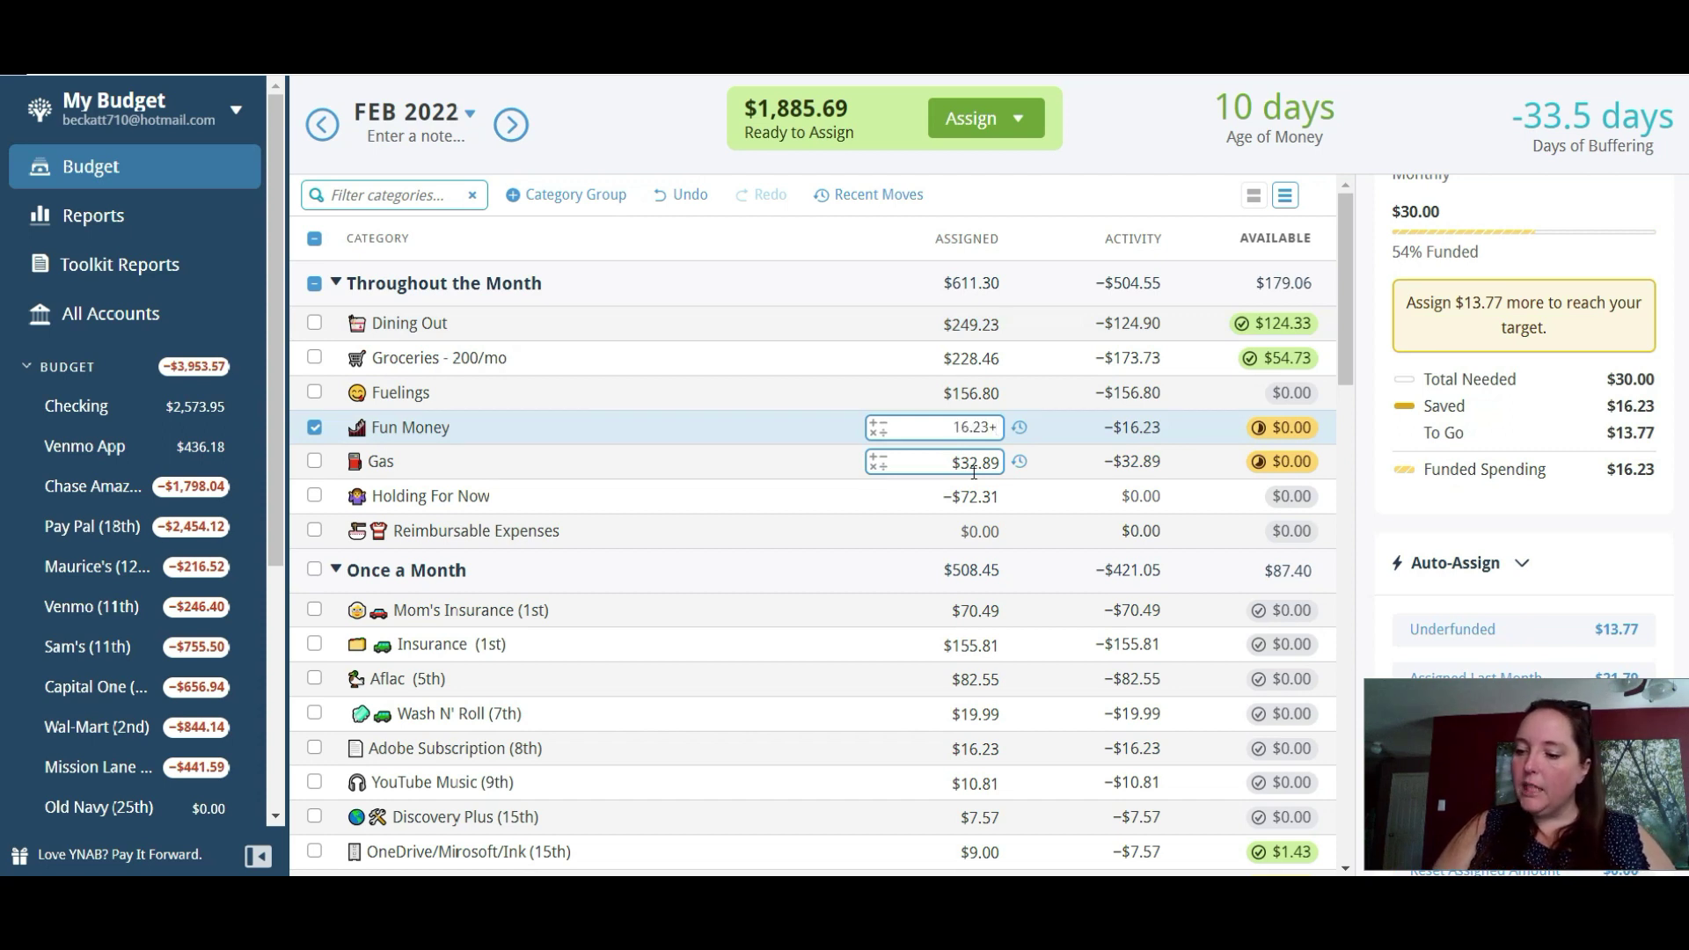
{"action": "type", "text": "10.5"}
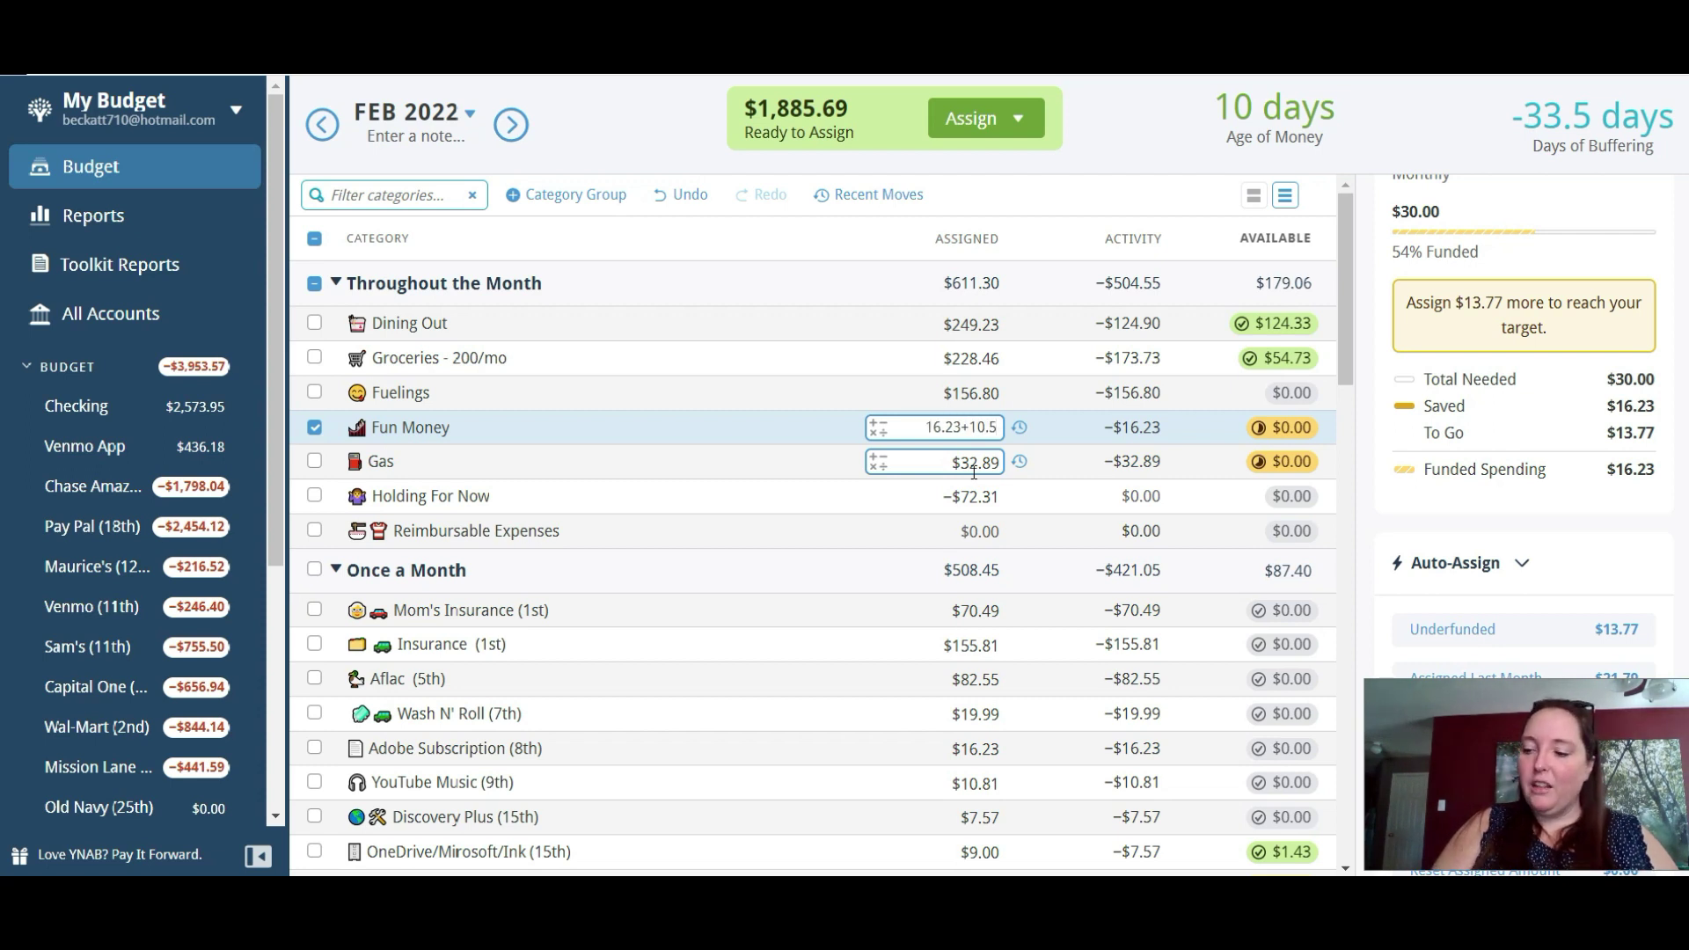
{"action": "key", "text": "BackSpace"}
{"action": "key", "text": "BackSpace"}
{"action": "key", "text": "BackSpace"}
{"action": "key", "text": "BackSpace"}
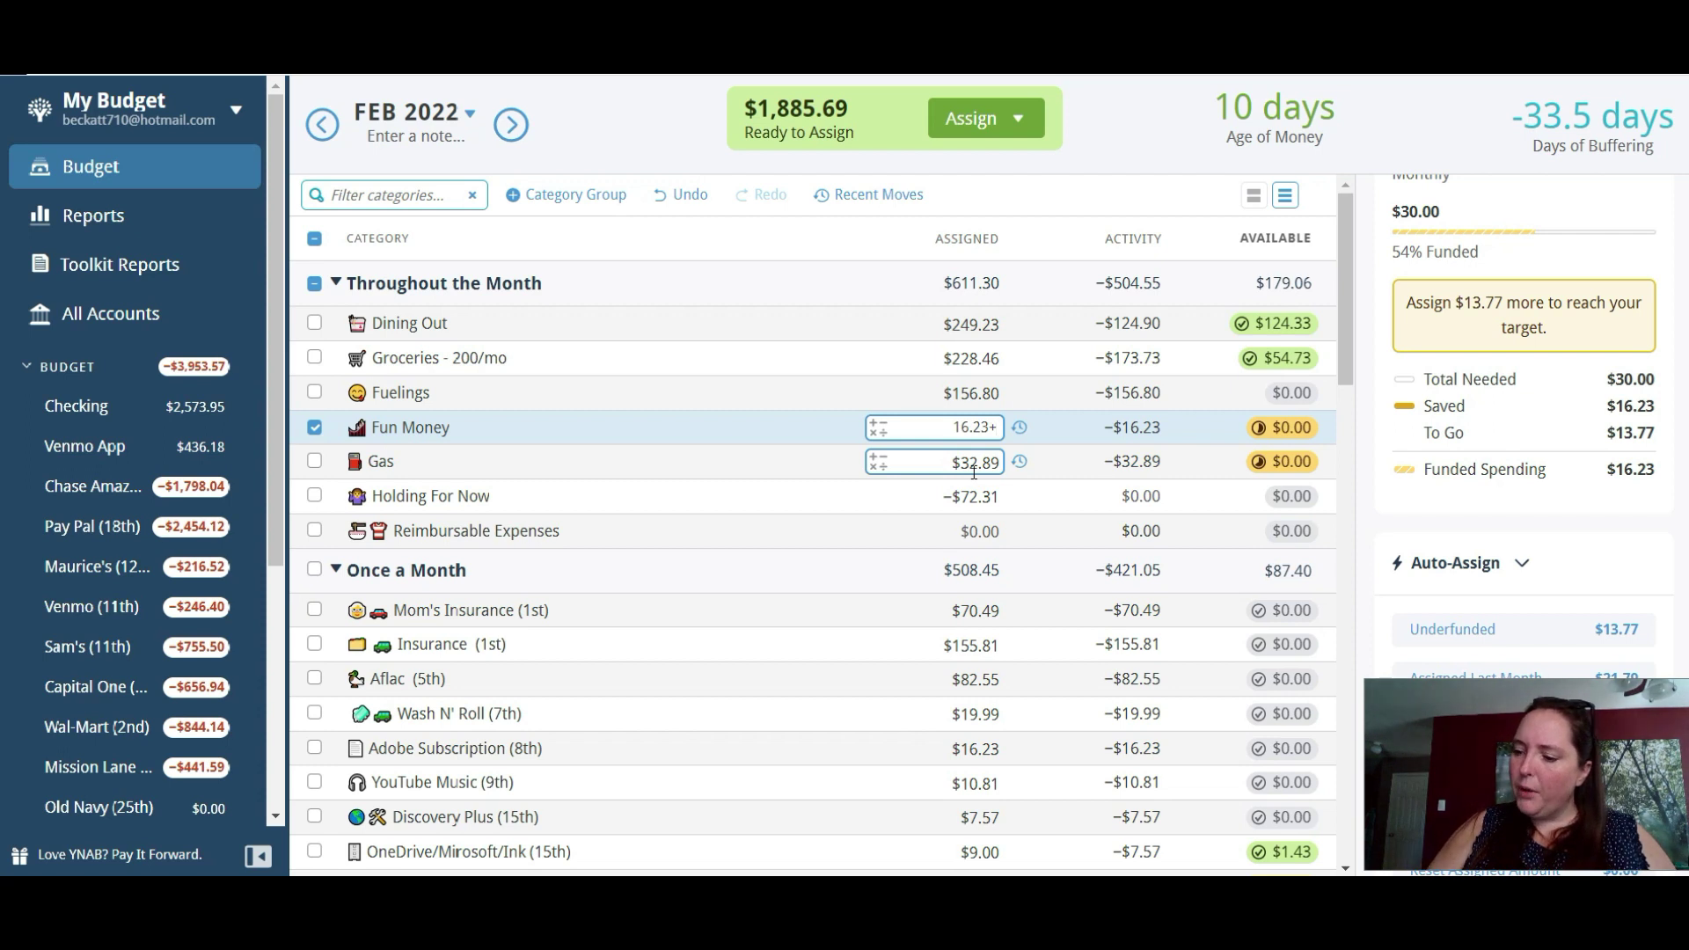
{"action": "type", "text": "13.4"}
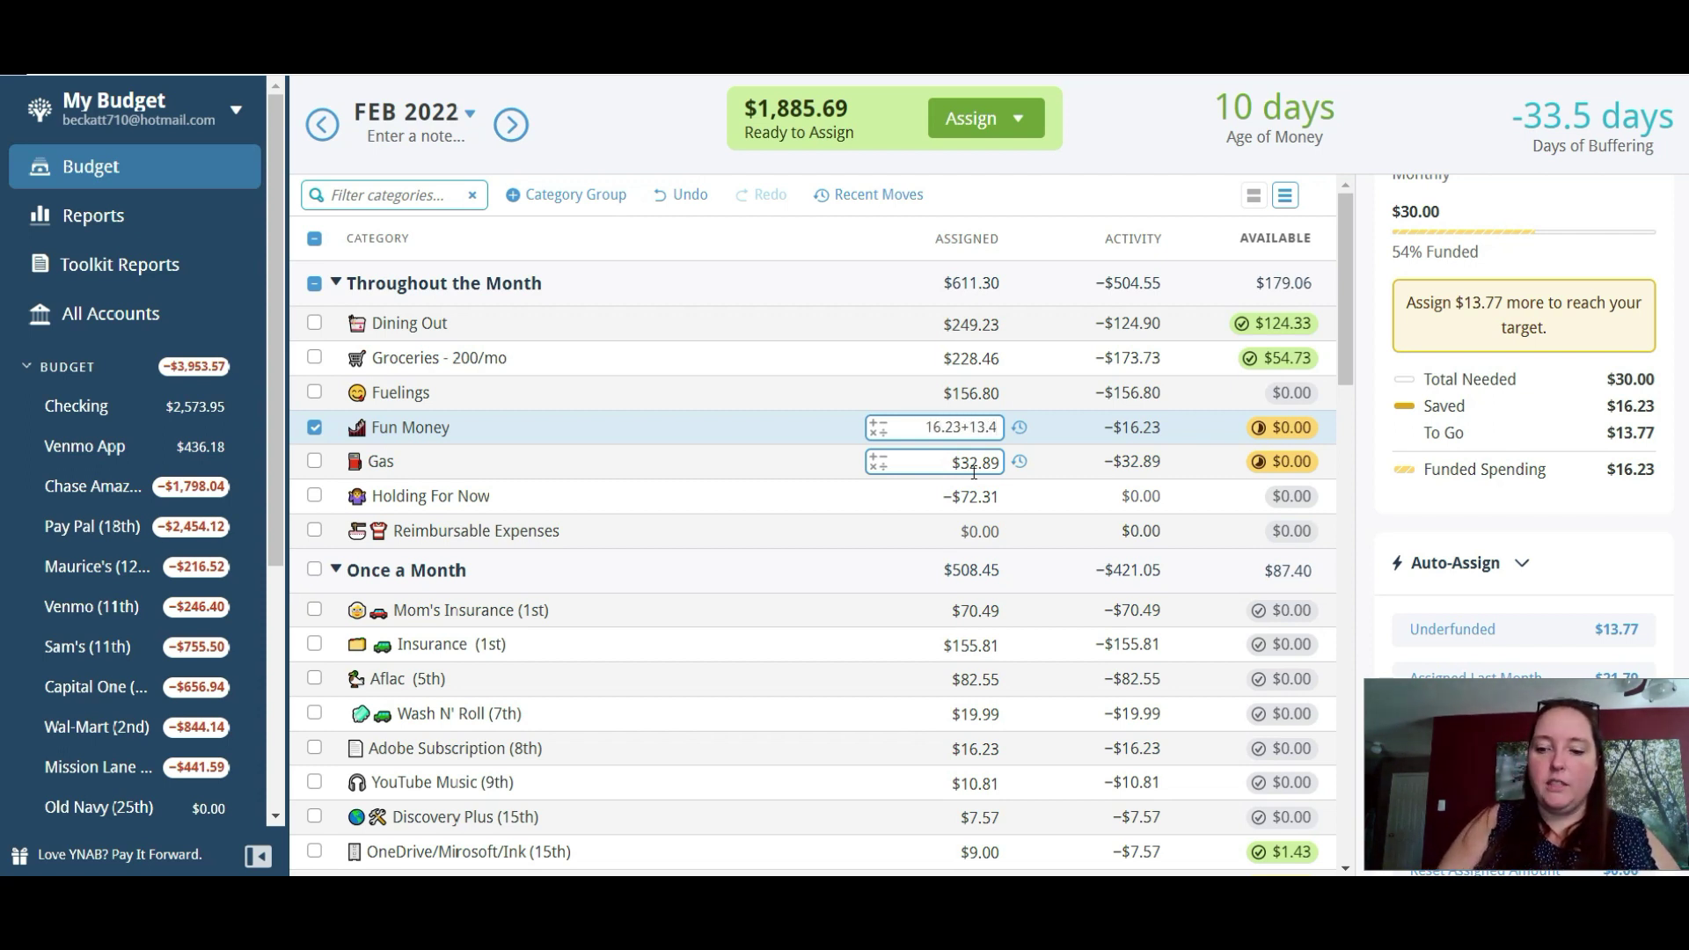
{"action": "key", "text": "BackSpace"}
{"action": "type", "text": "77"}
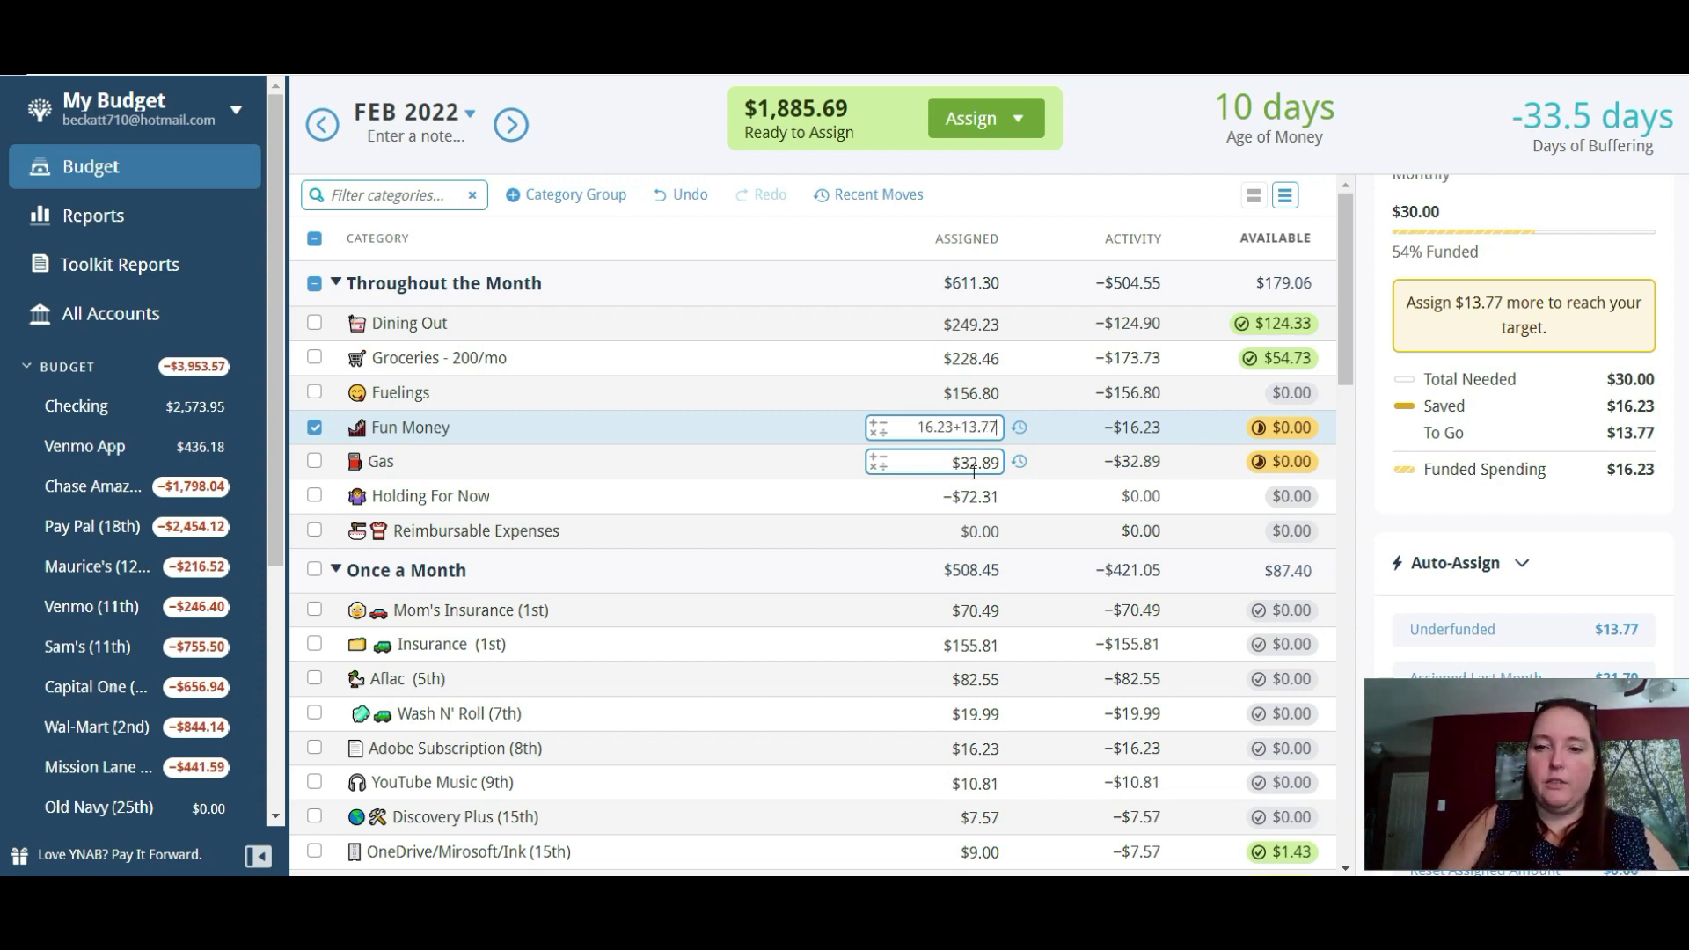
{"action": "key", "text": "Return"}
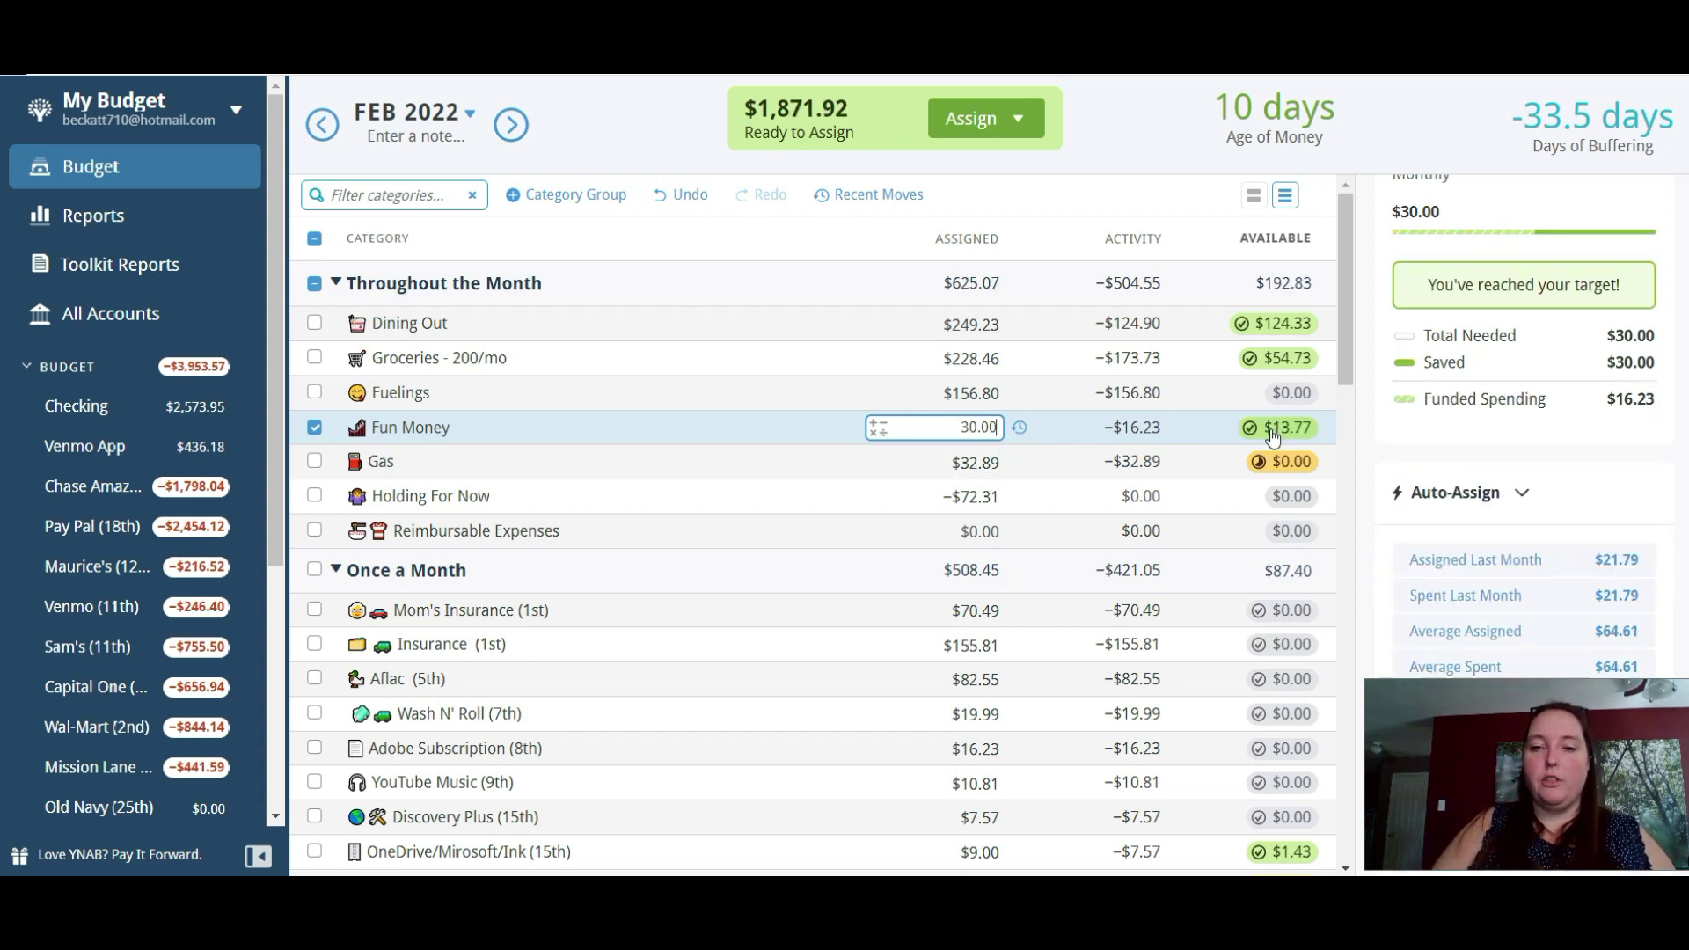
{"action": "left_click", "coordinate": [805, 425]}
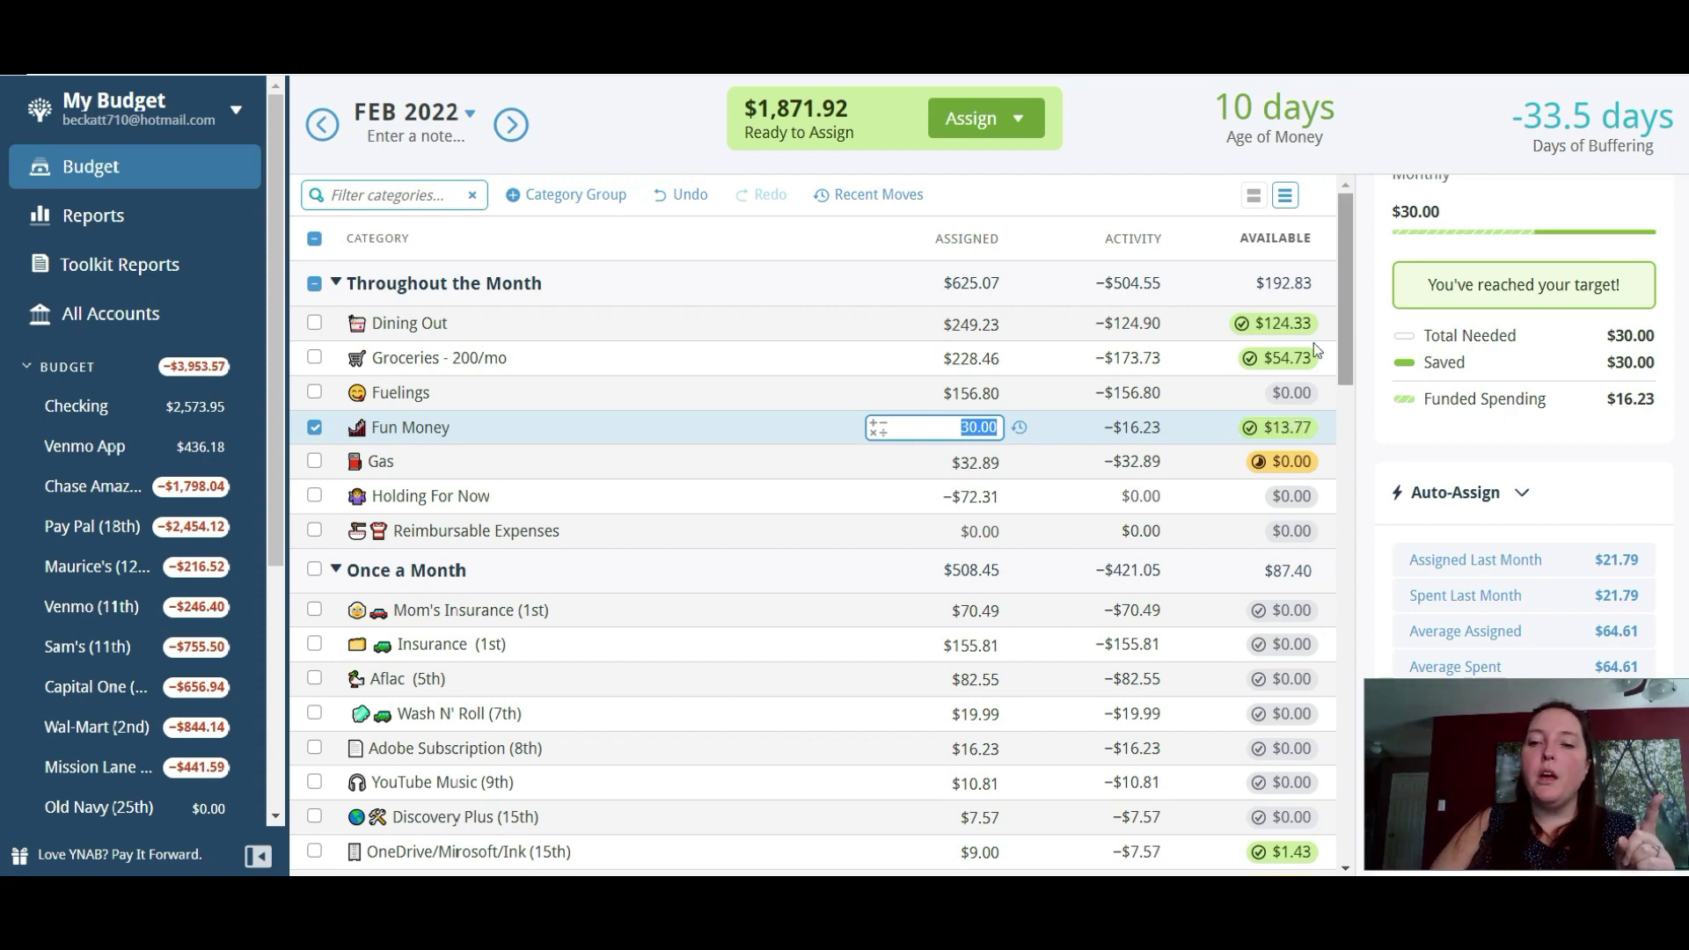
{"action": "left_click", "coordinate": [1345, 354]}
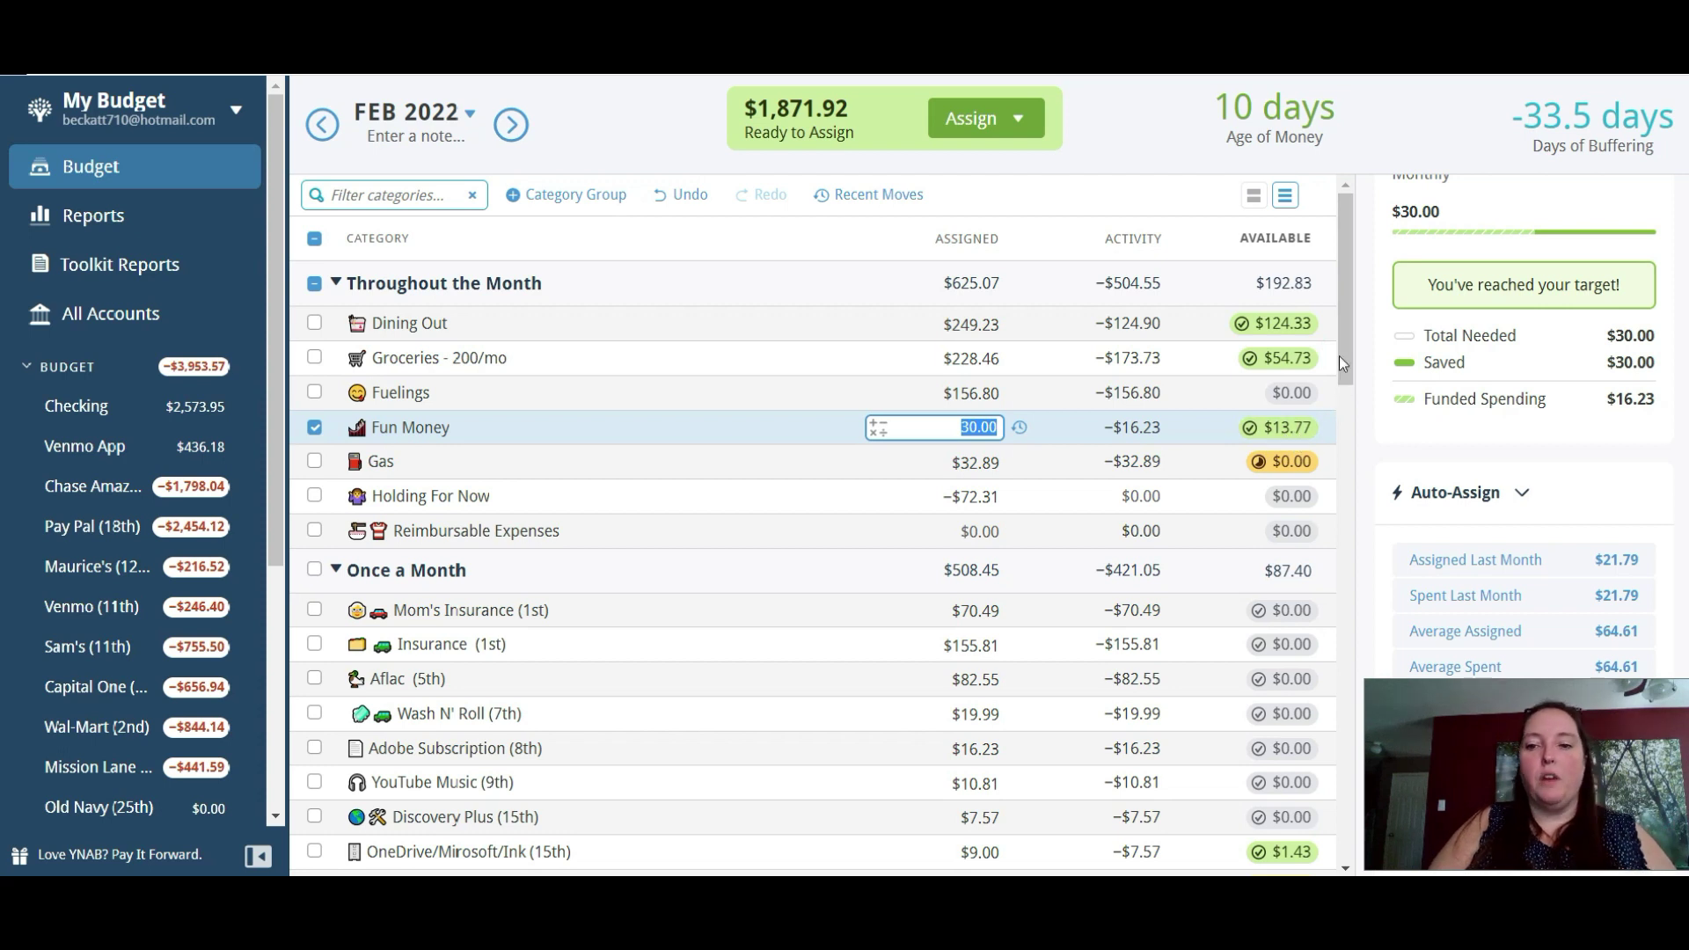
{"action": "left_click", "coordinate": [1373, 442]}
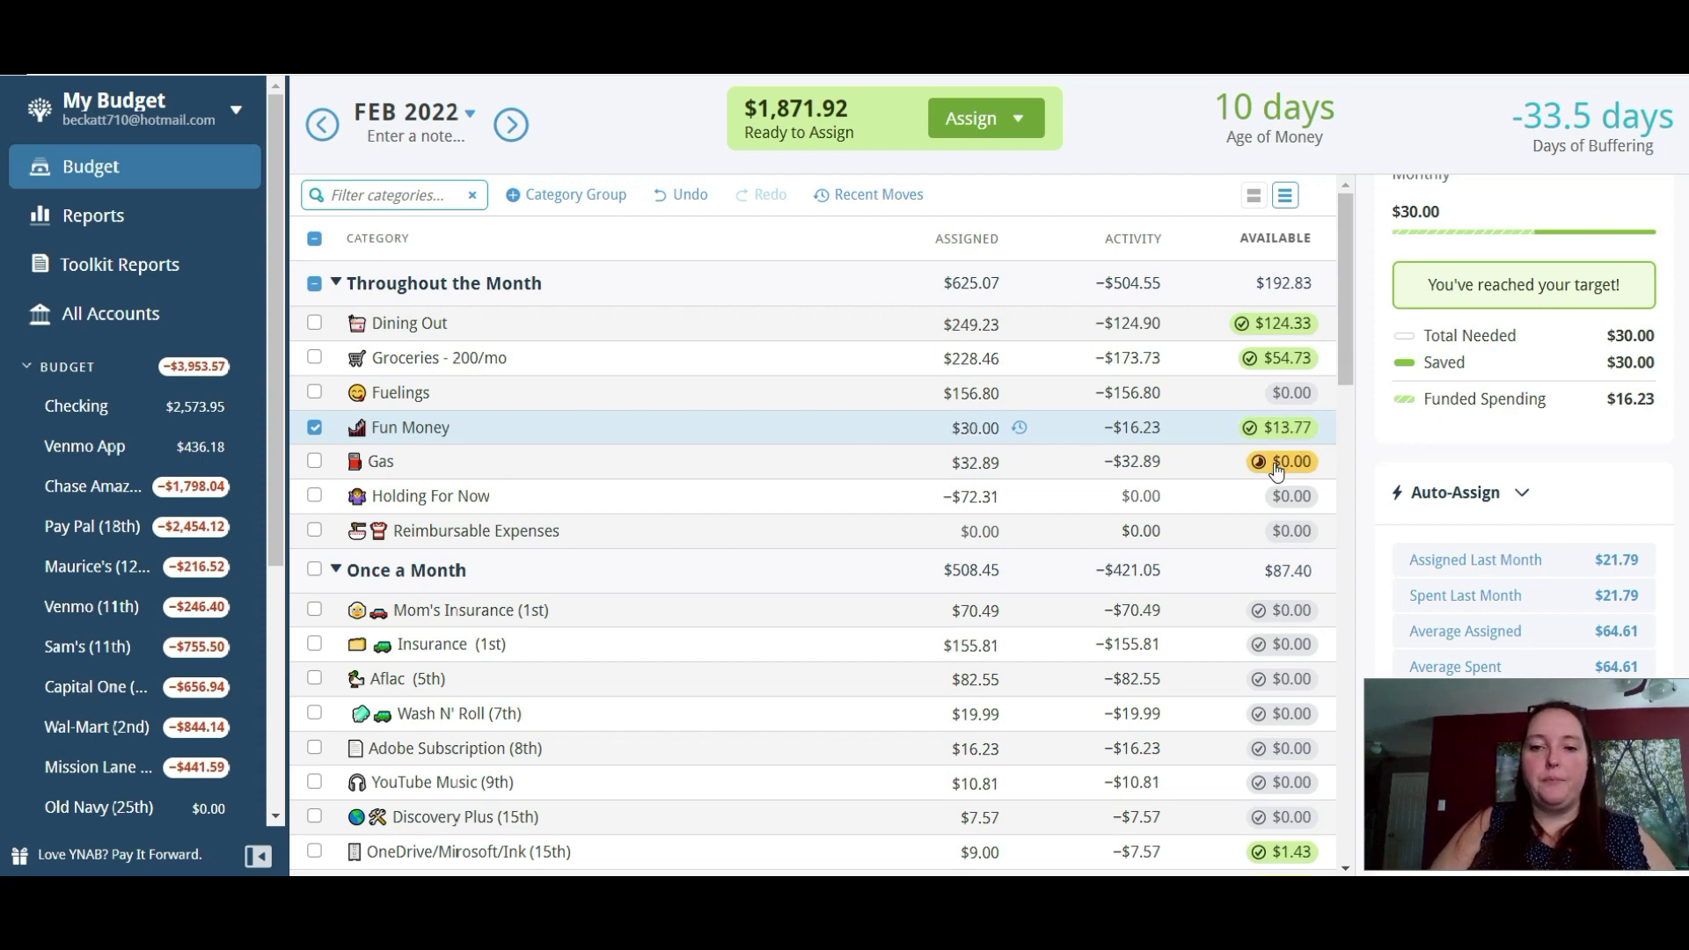
Fund the Audible category for the month by auto-assigning its underfunded amount of $16.18.
{"action": "left_click", "coordinate": [1348, 356]}
{"action": "left_click_drag", "start_coordinate": [1348, 358], "coordinate": [1349, 421]}
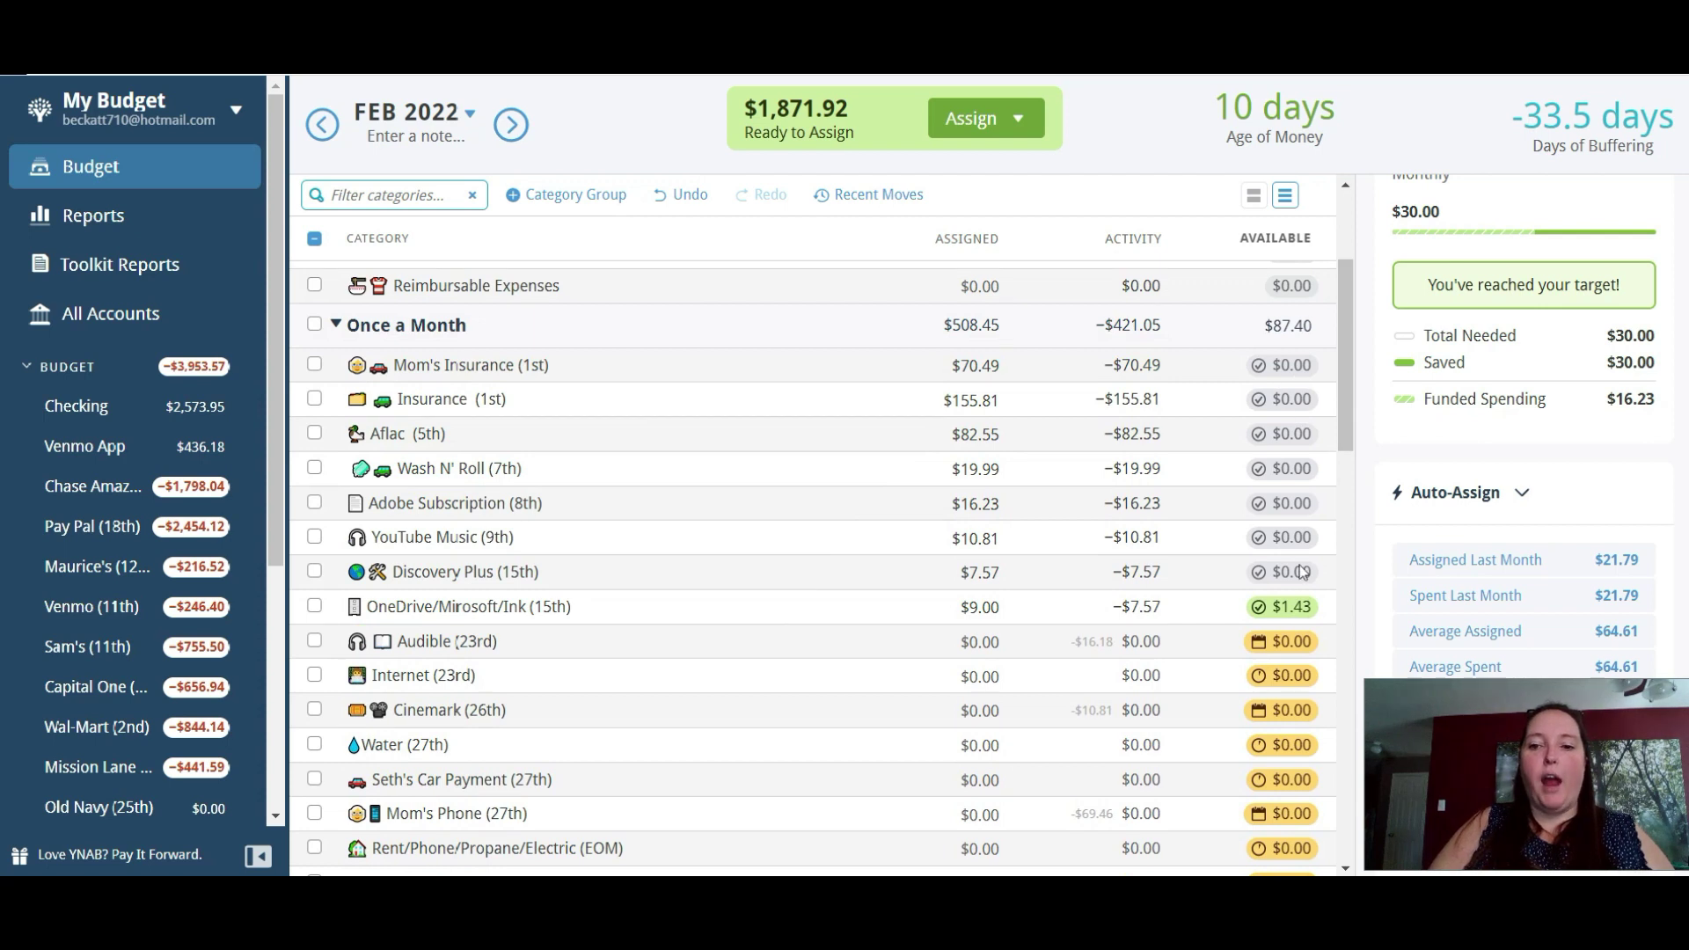
{"action": "mouse_move", "coordinate": [1298, 578]}
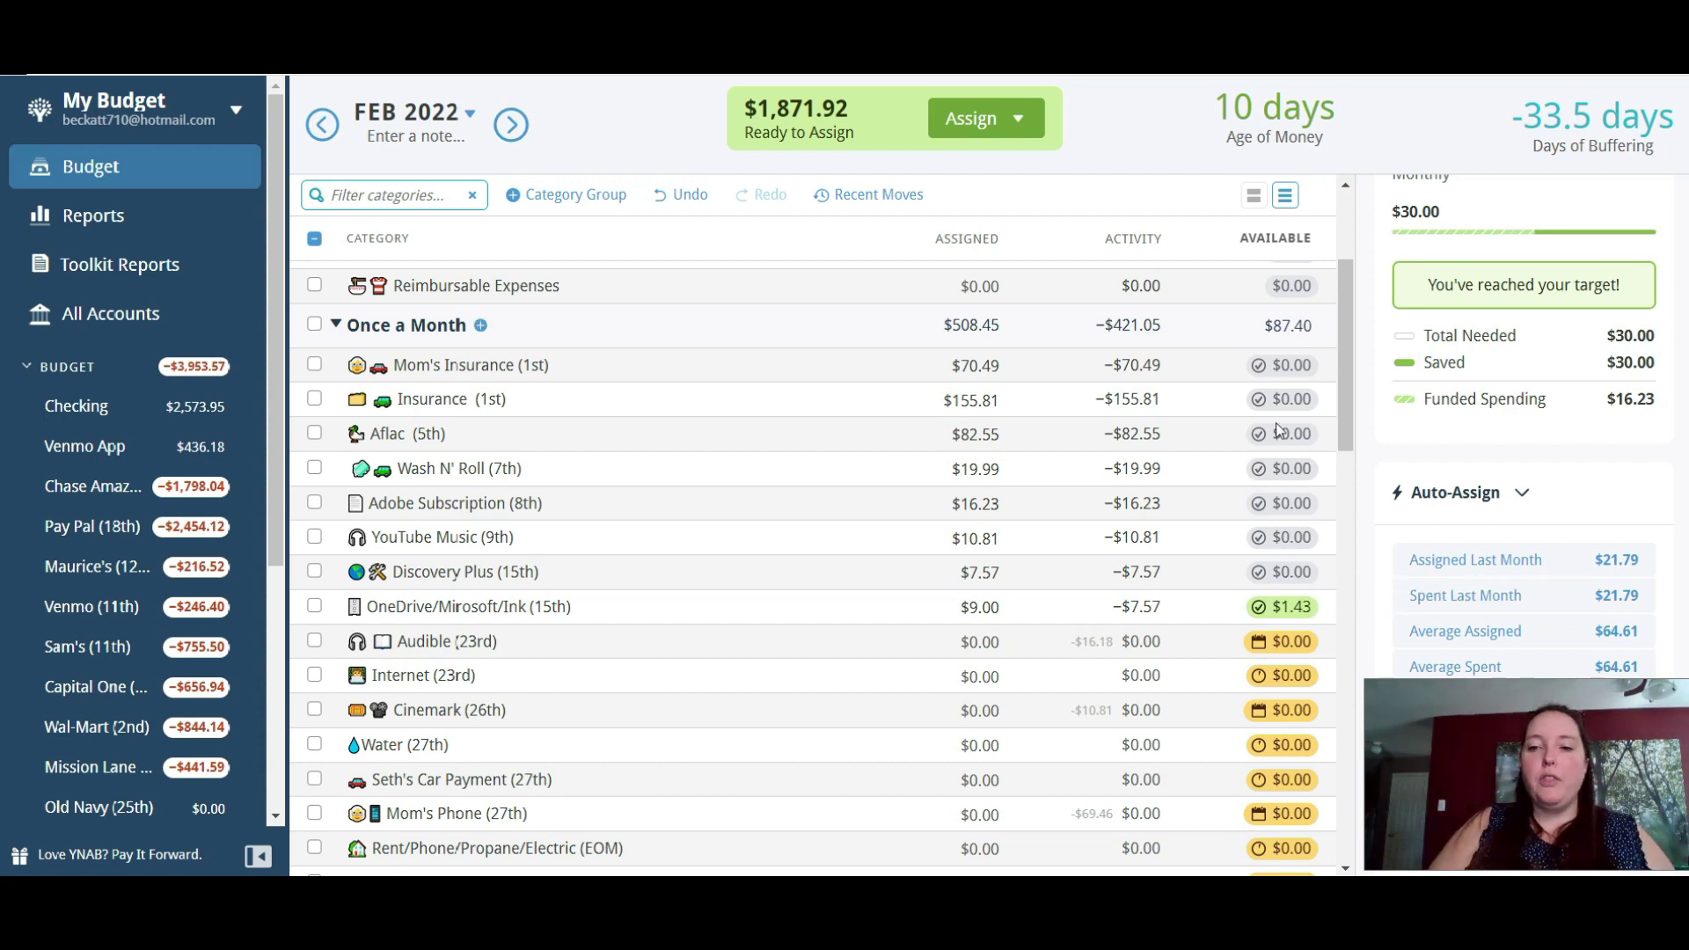
{"action": "left_click_drag", "start_coordinate": [1344, 426], "coordinate": [1360, 493]}
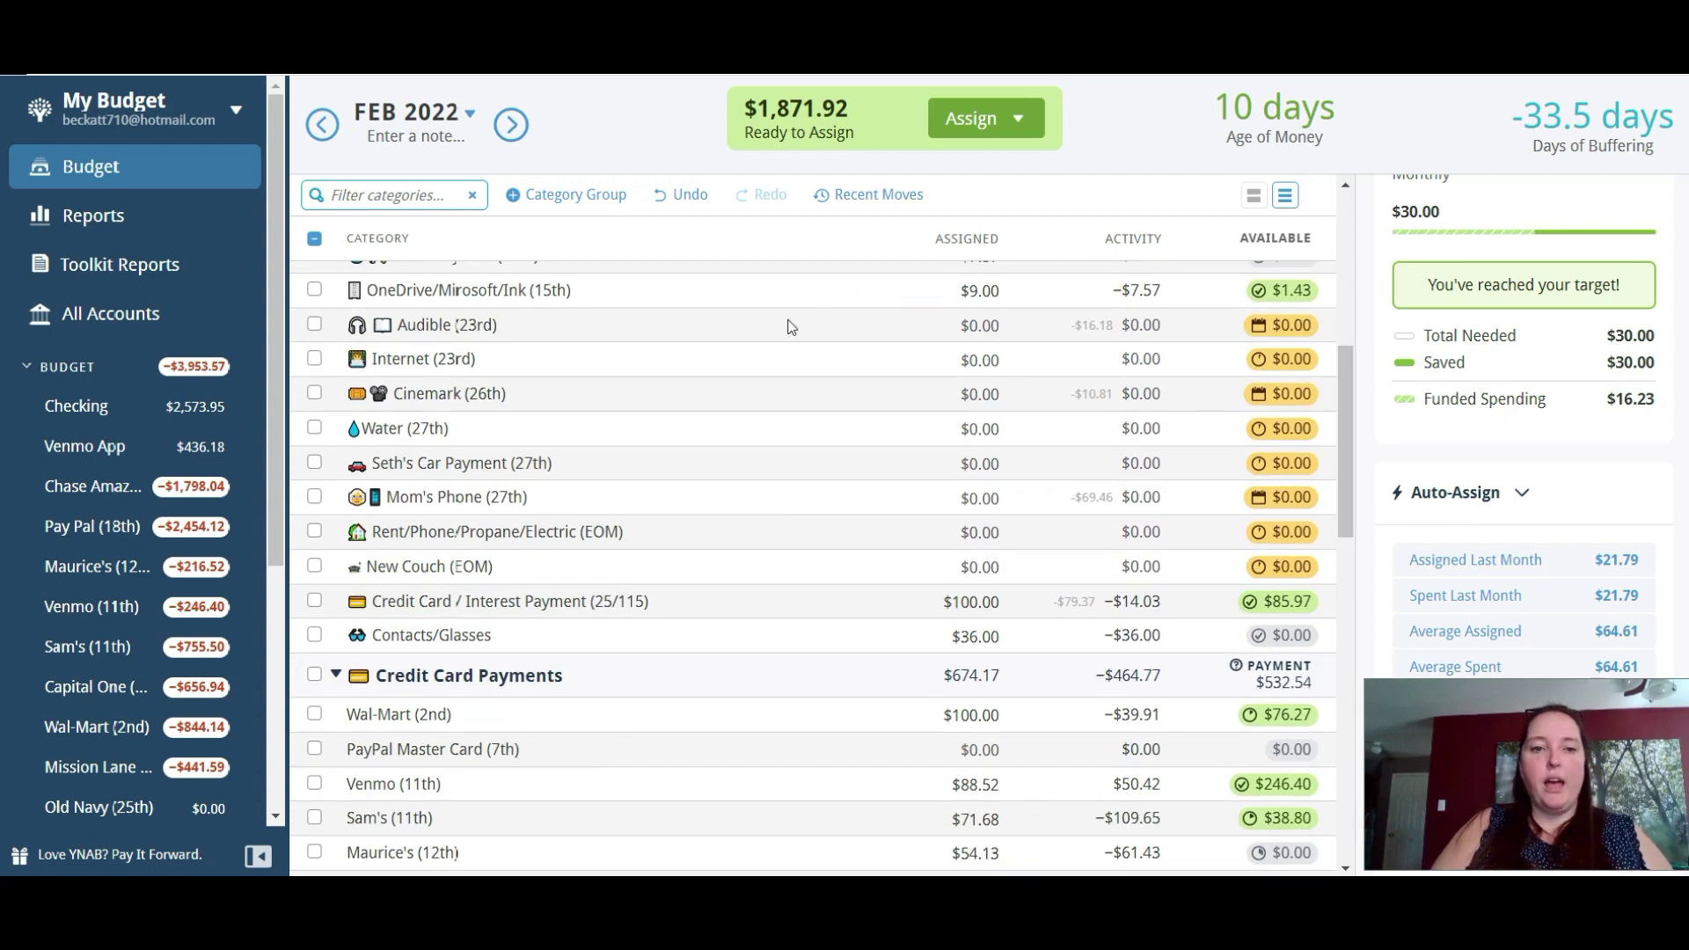
{"action": "left_click", "coordinate": [979, 325]}
{"action": "left_click", "coordinate": [1434, 594]}
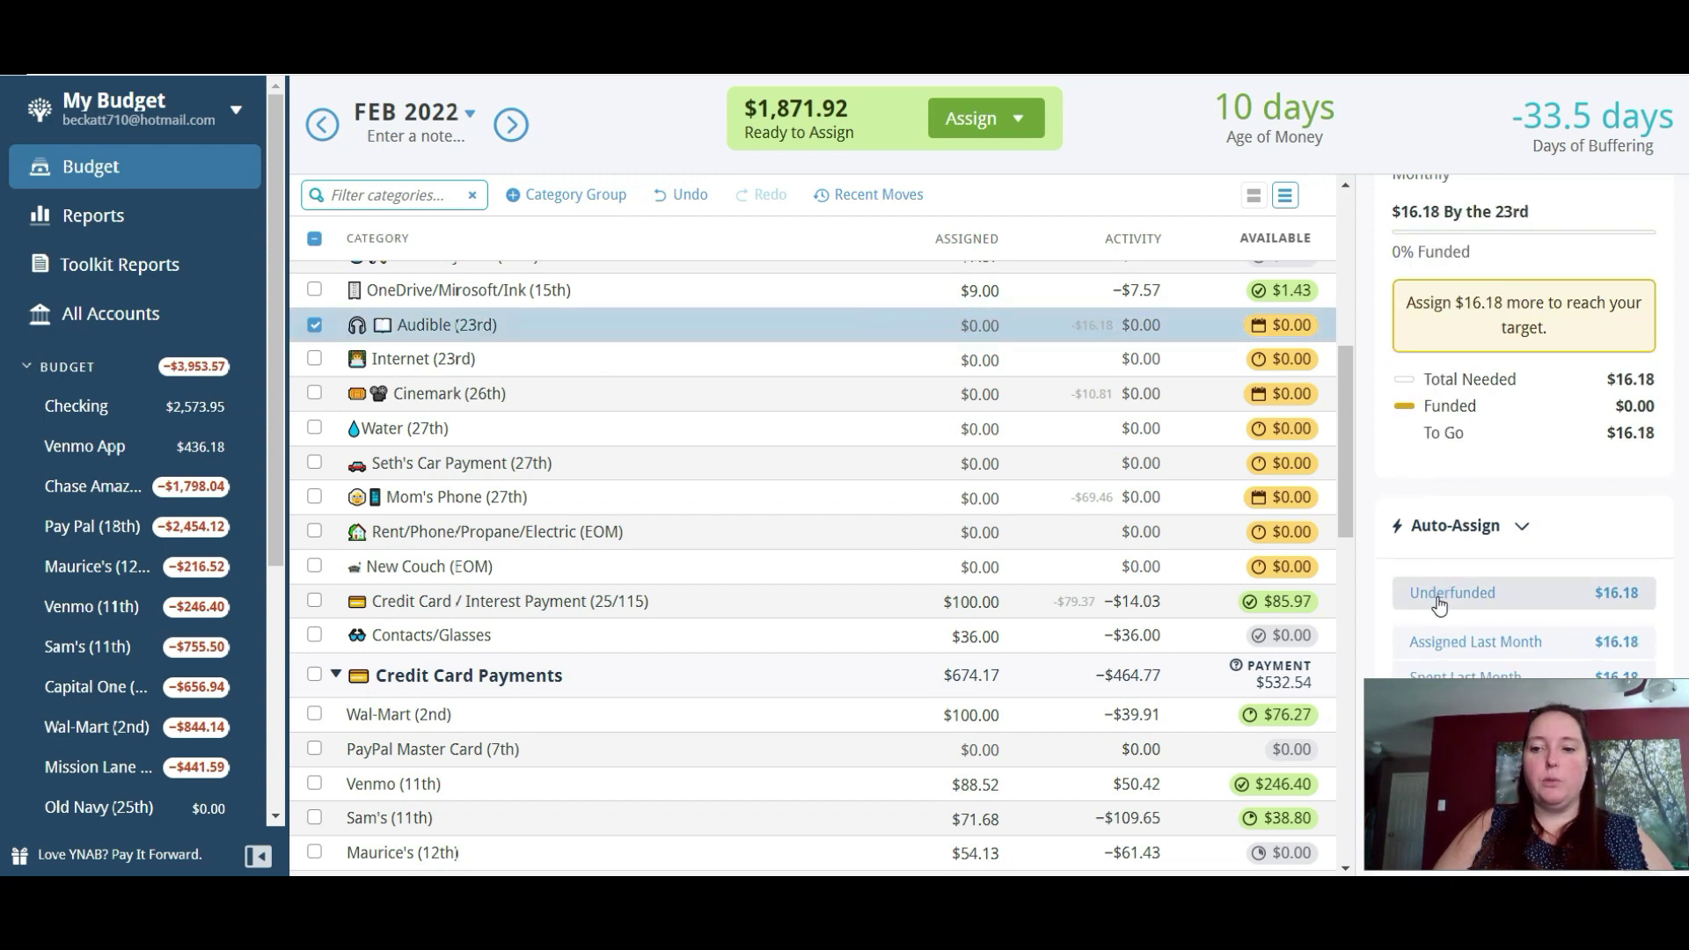
Change the Internet category's monthly spending target to $53.87 and auto-assign its underfunded amount.
{"action": "left_click", "coordinate": [968, 357]}
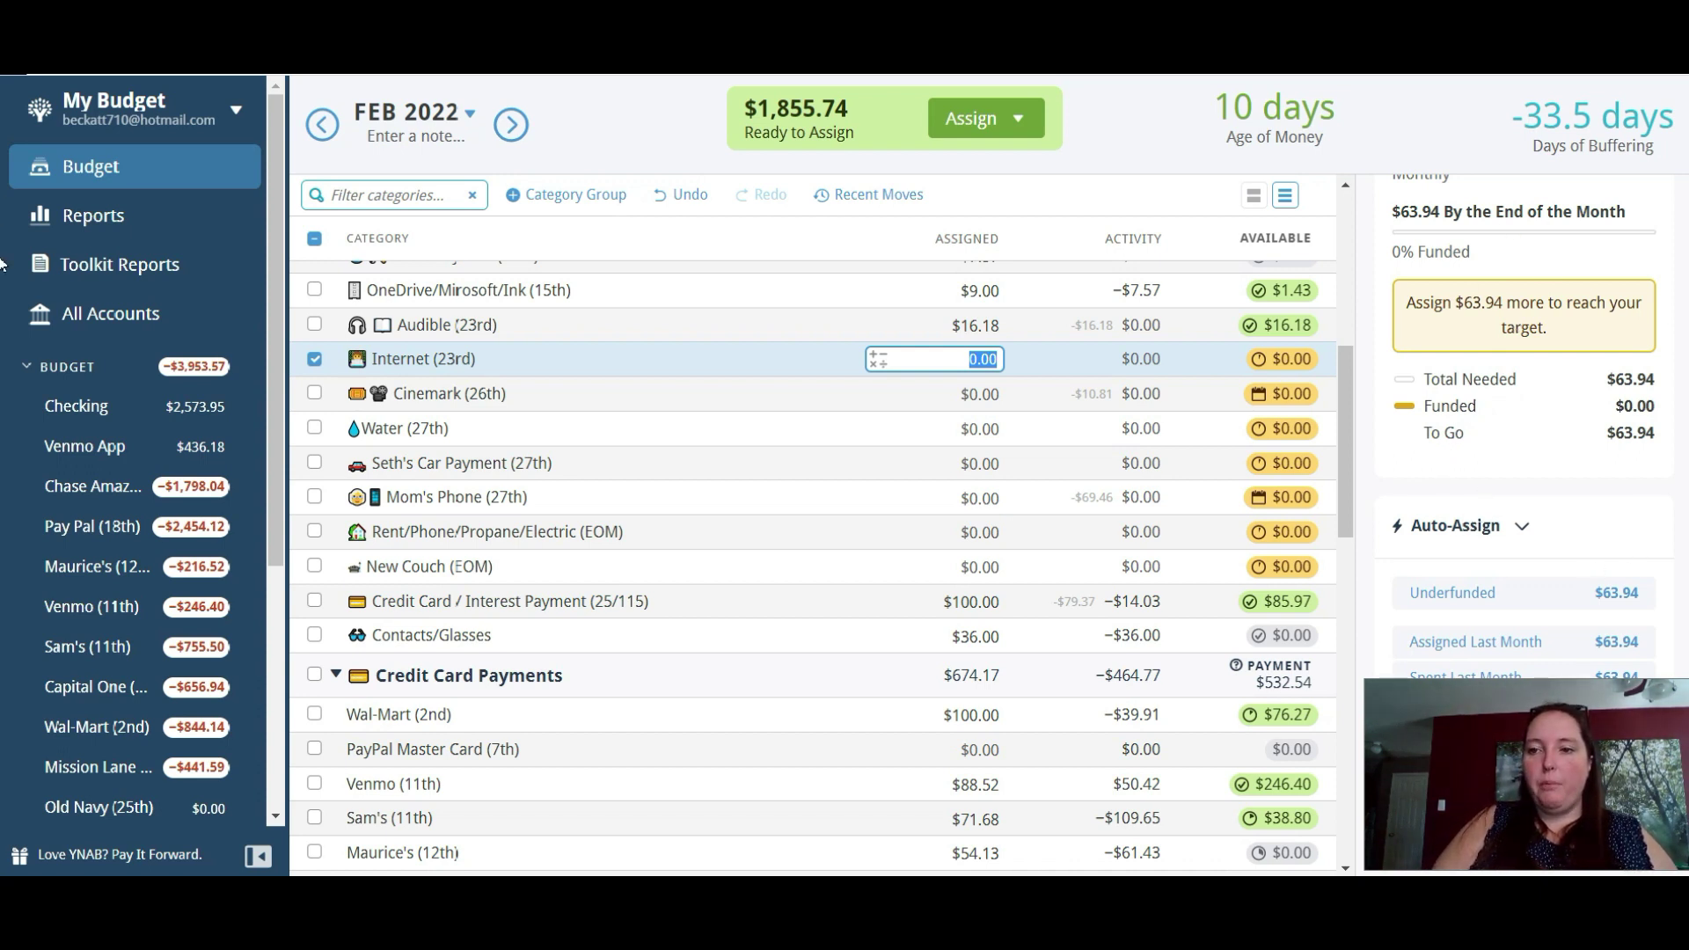
{"action": "scroll", "coordinate": [1531, 352], "scroll_direction": "up", "scroll_amount": 2}
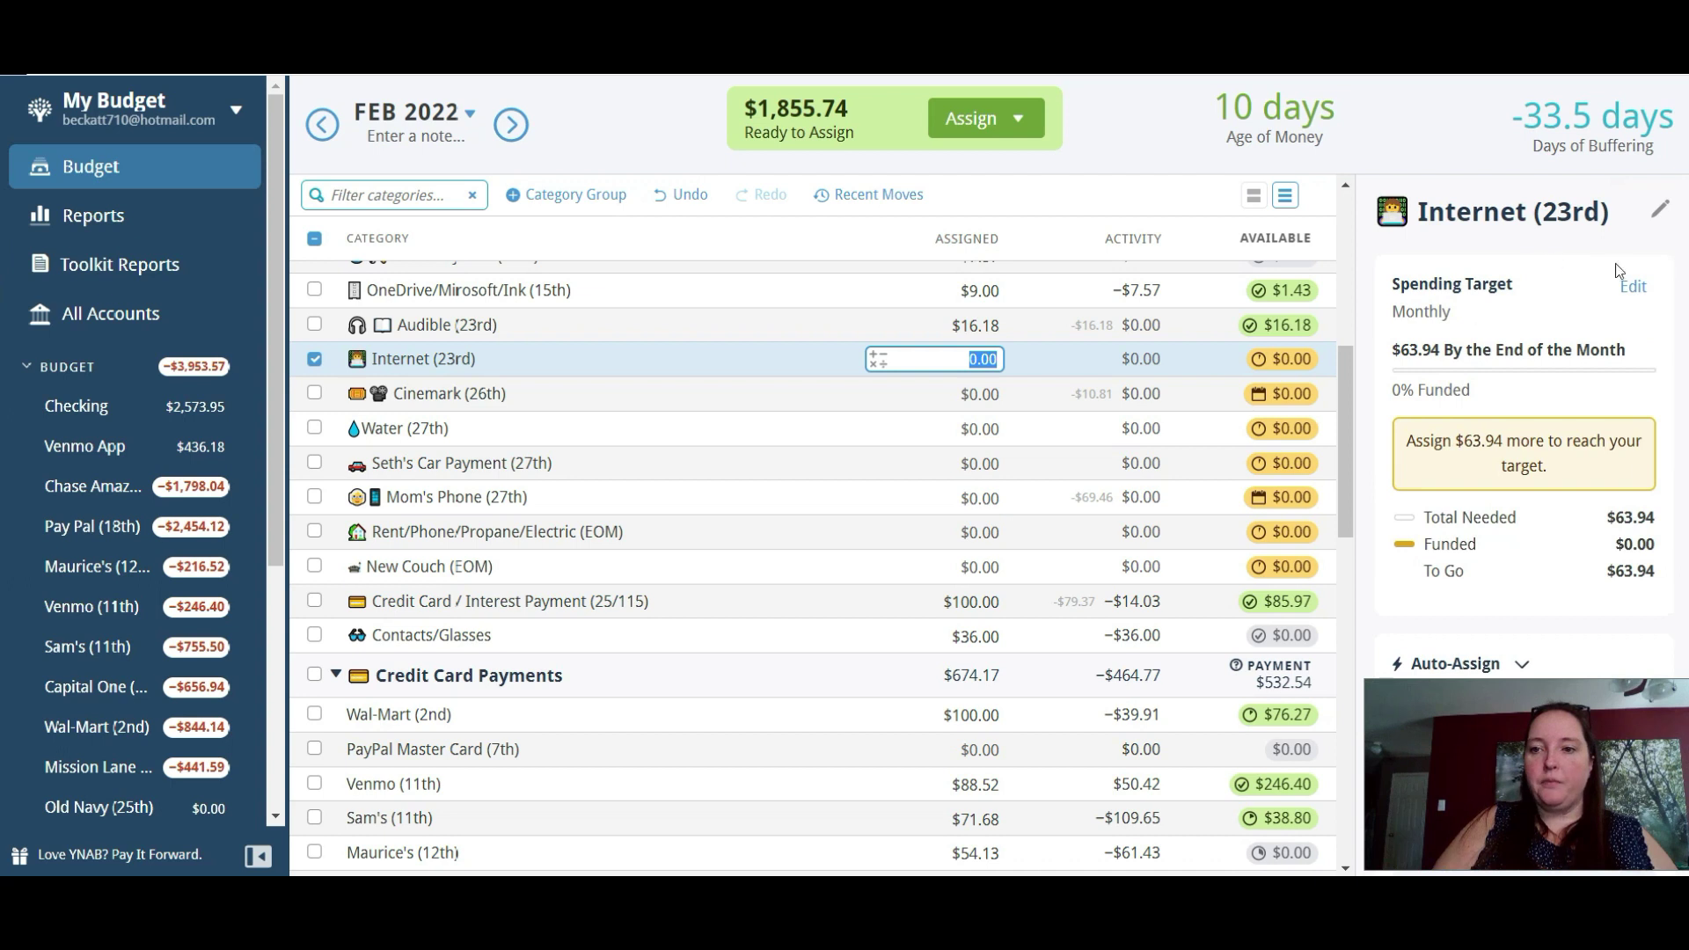
{"action": "left_click", "coordinate": [1635, 287]}
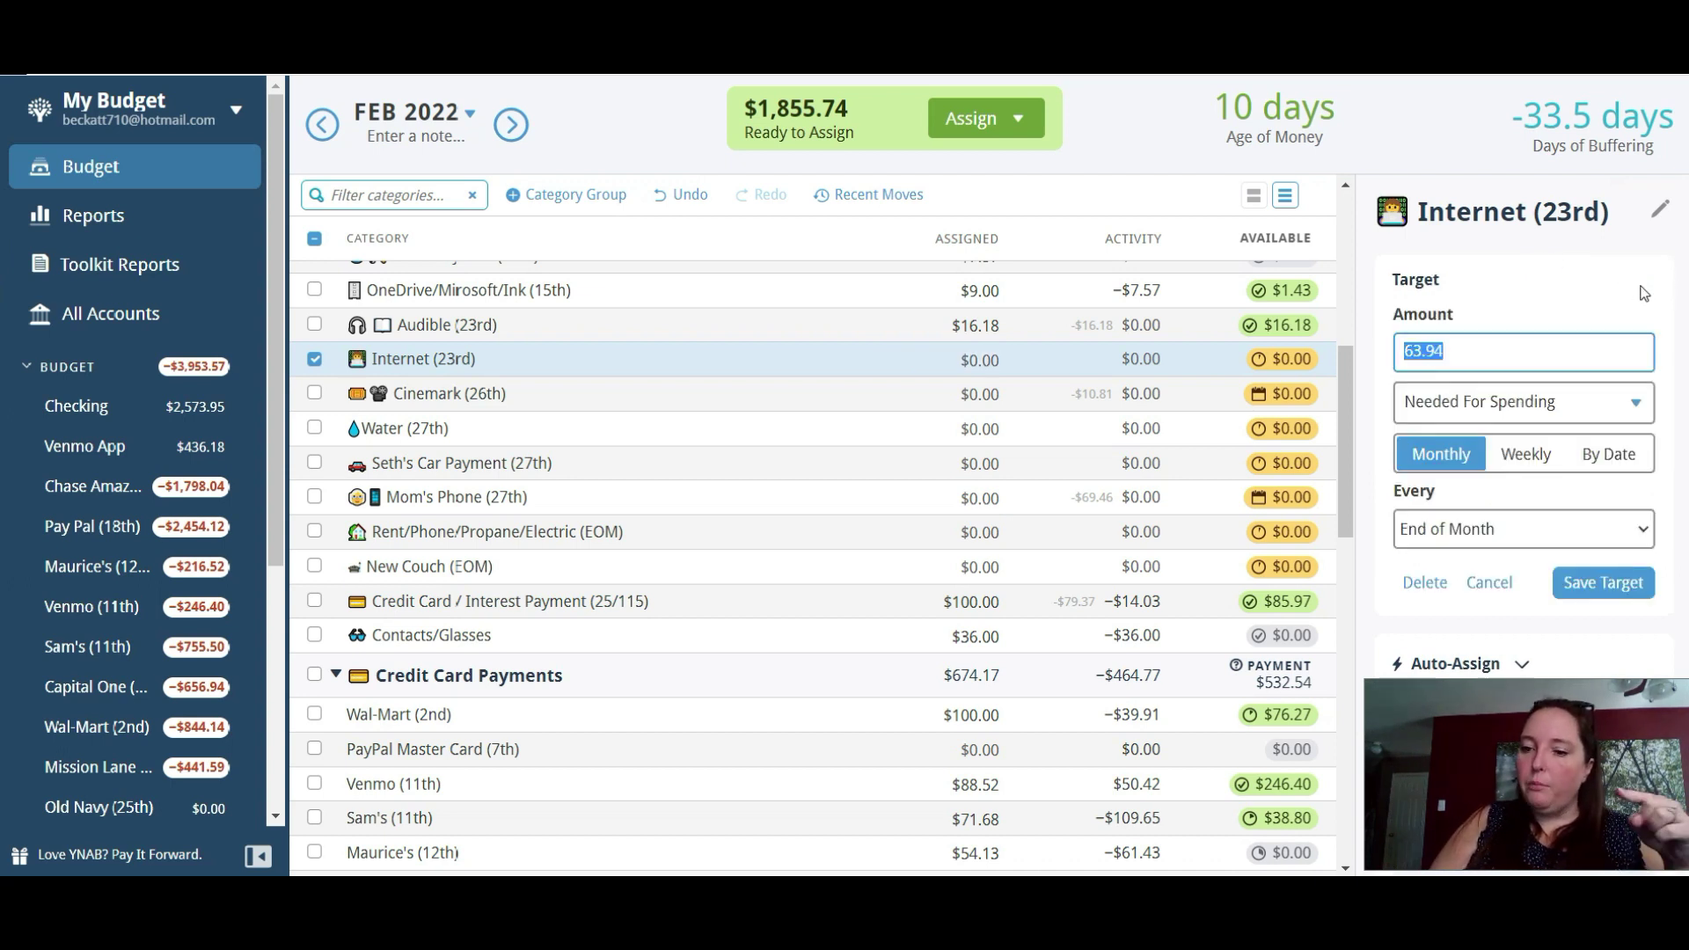
{"action": "type", "text": "53.87"}
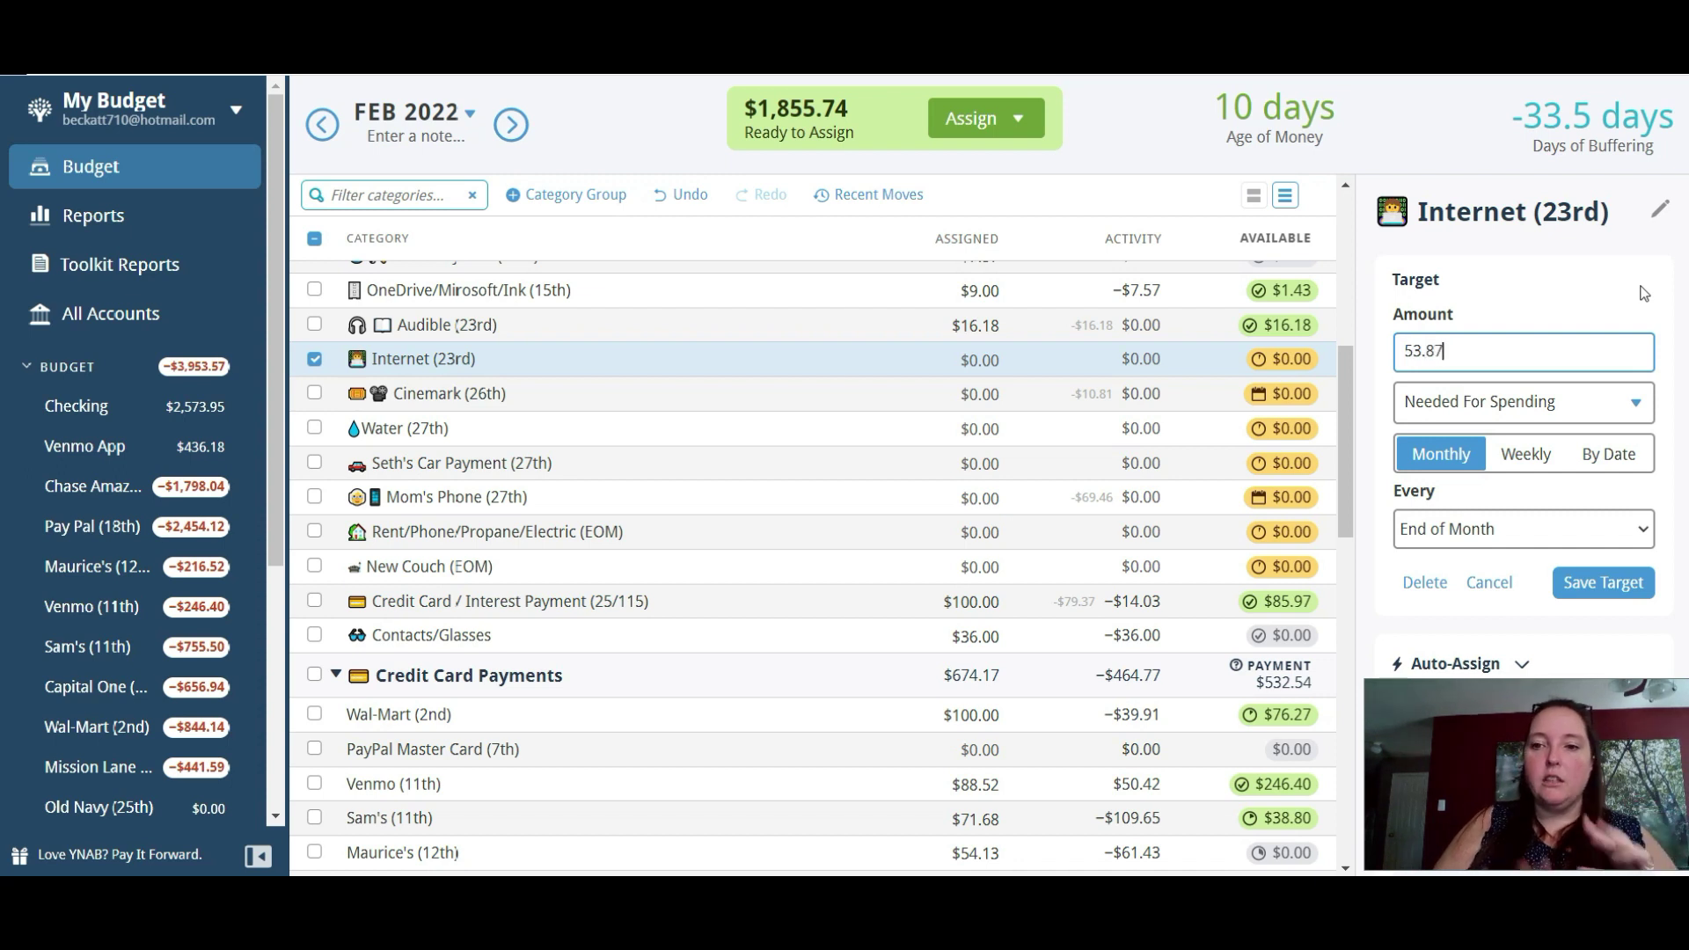
{"action": "left_click", "coordinate": [1603, 581]}
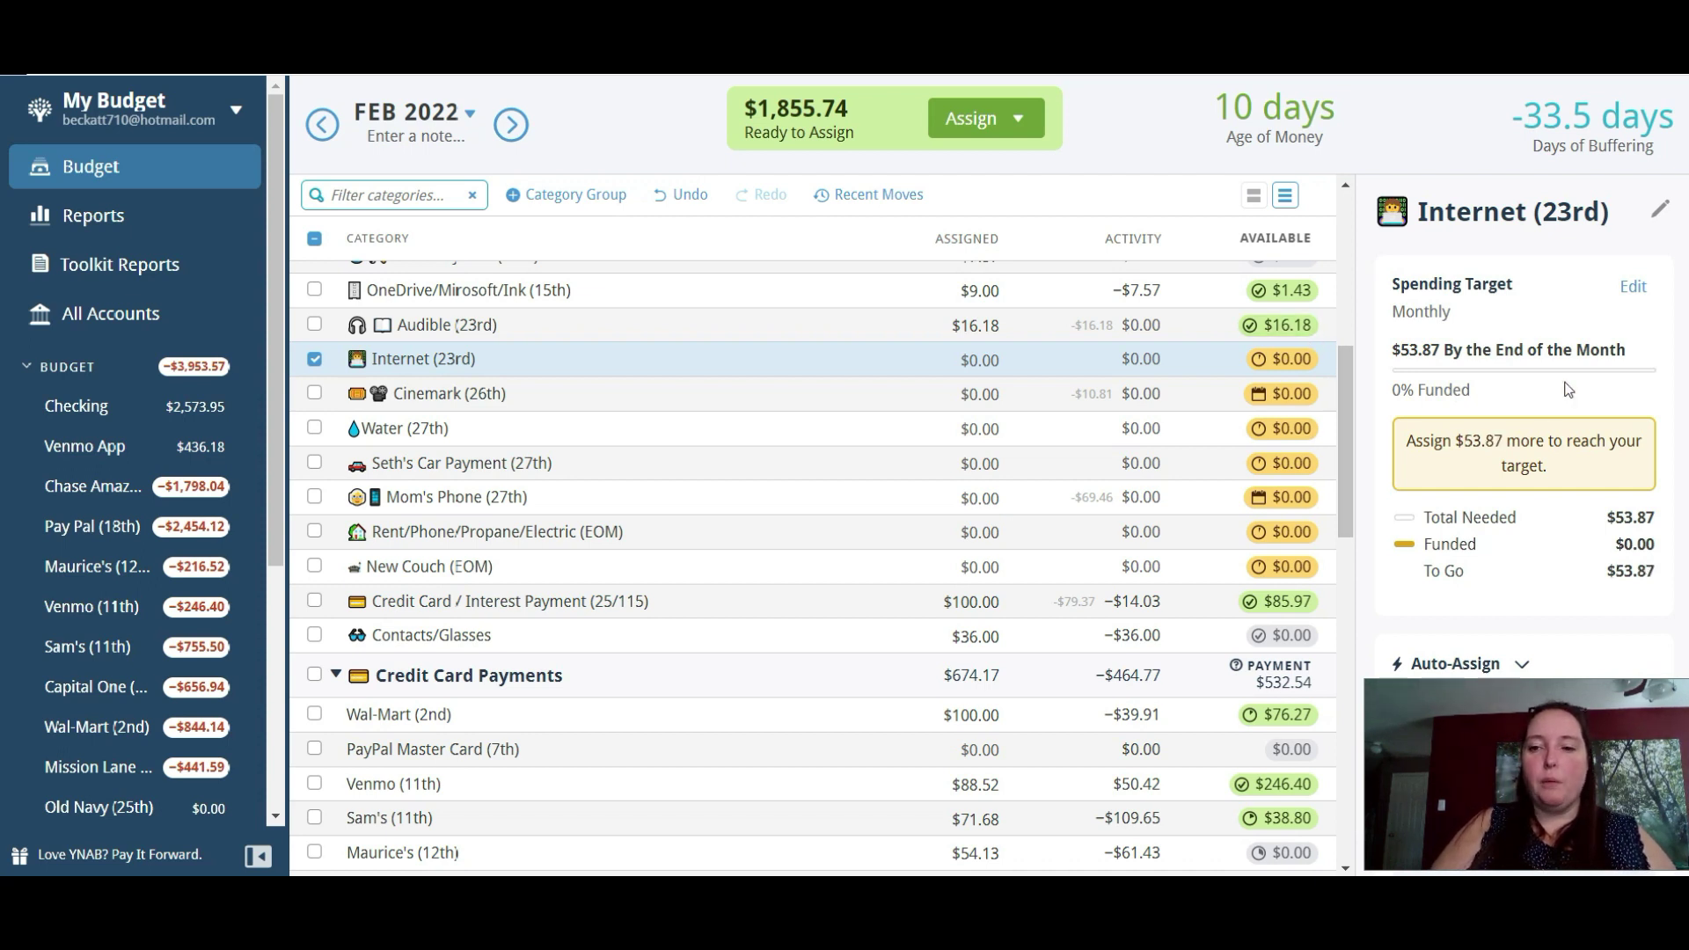
{"action": "scroll", "coordinate": [1523, 422], "scroll_direction": "down", "scroll_amount": 3}
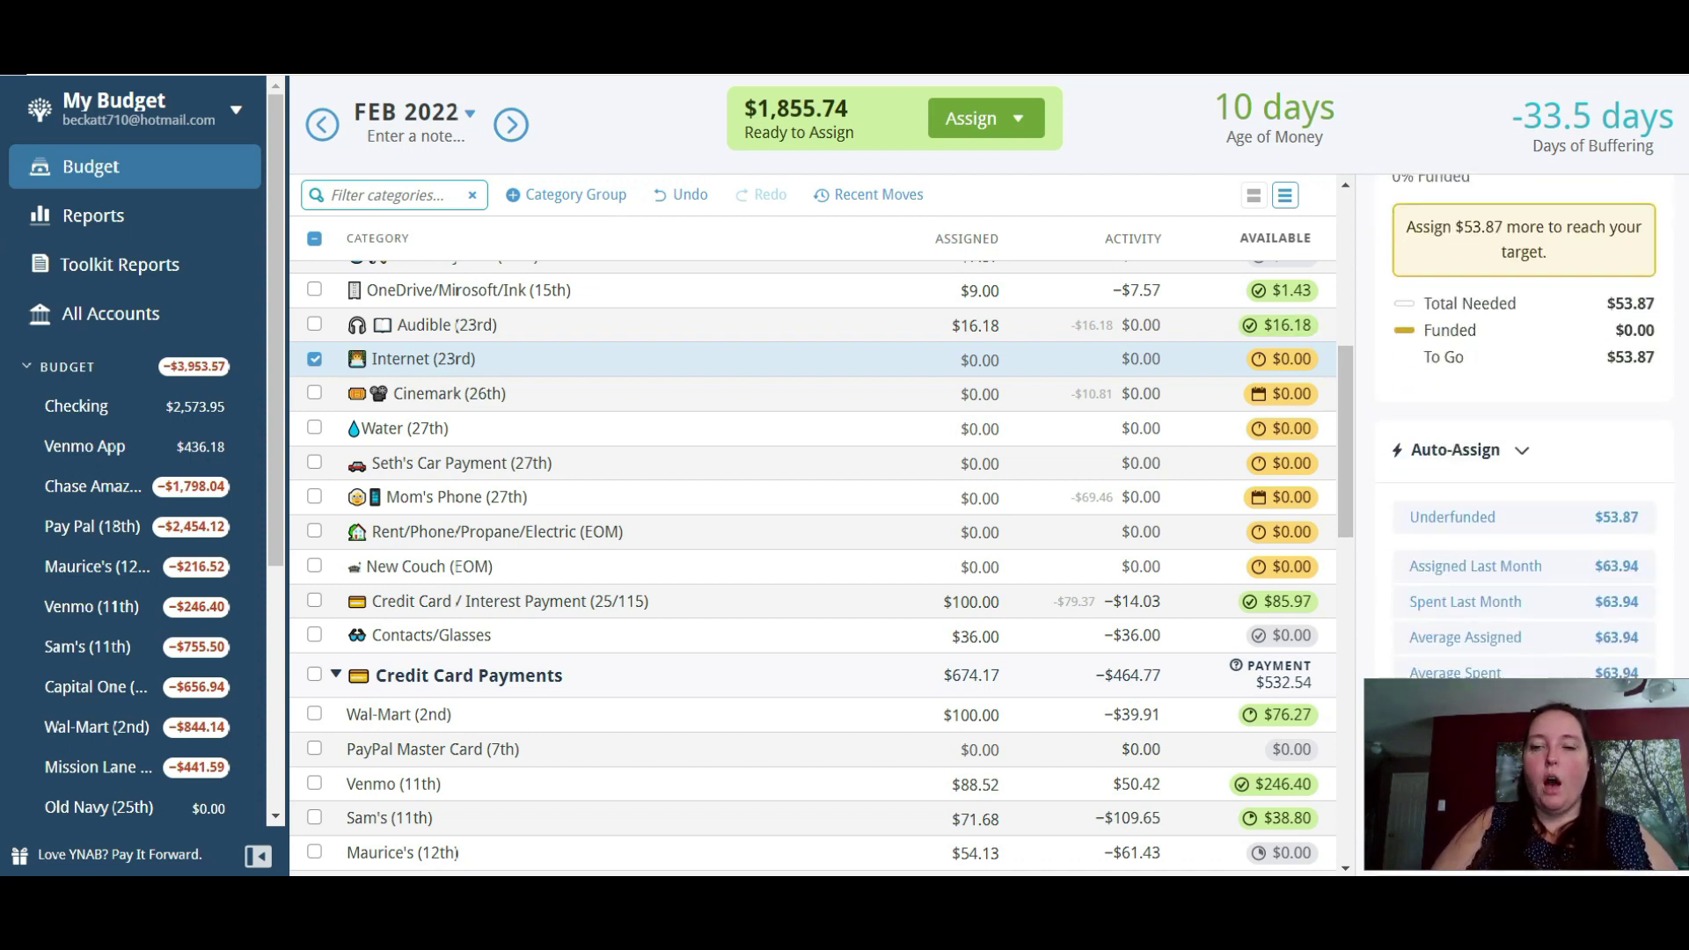
{"action": "left_click", "coordinate": [1432, 519]}
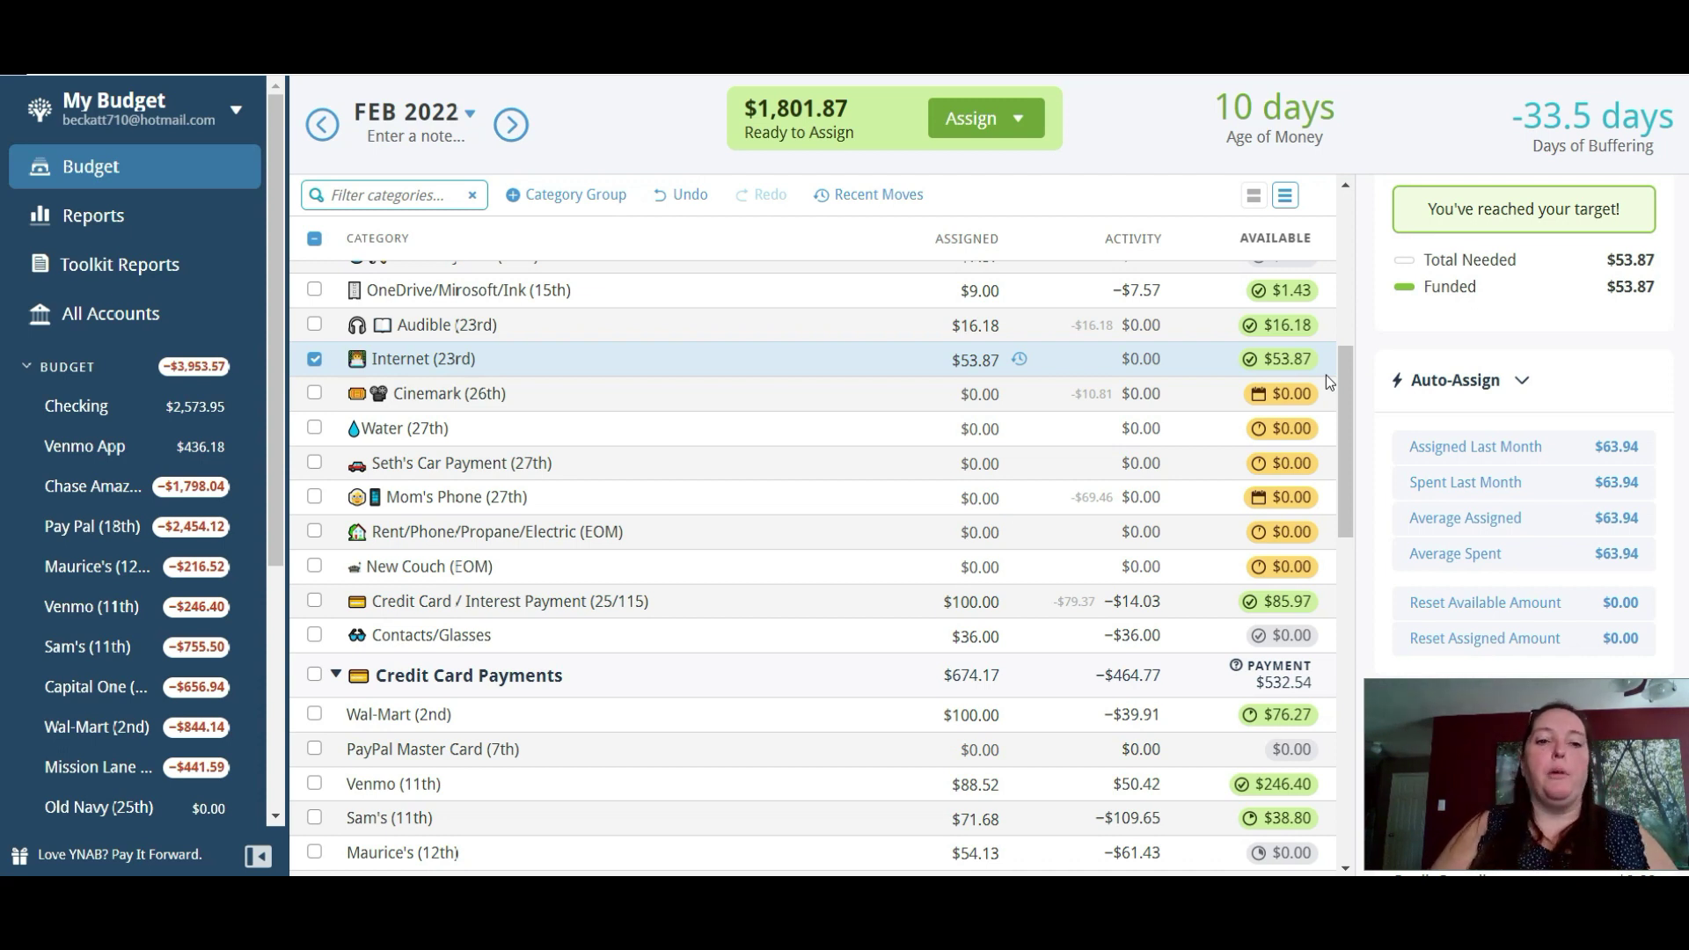
Fund the Cinemark category by auto-assigning its underfunded amount of $10.81.
{"action": "scroll", "coordinate": [1353, 398], "scroll_direction": "down", "scroll_amount": 1}
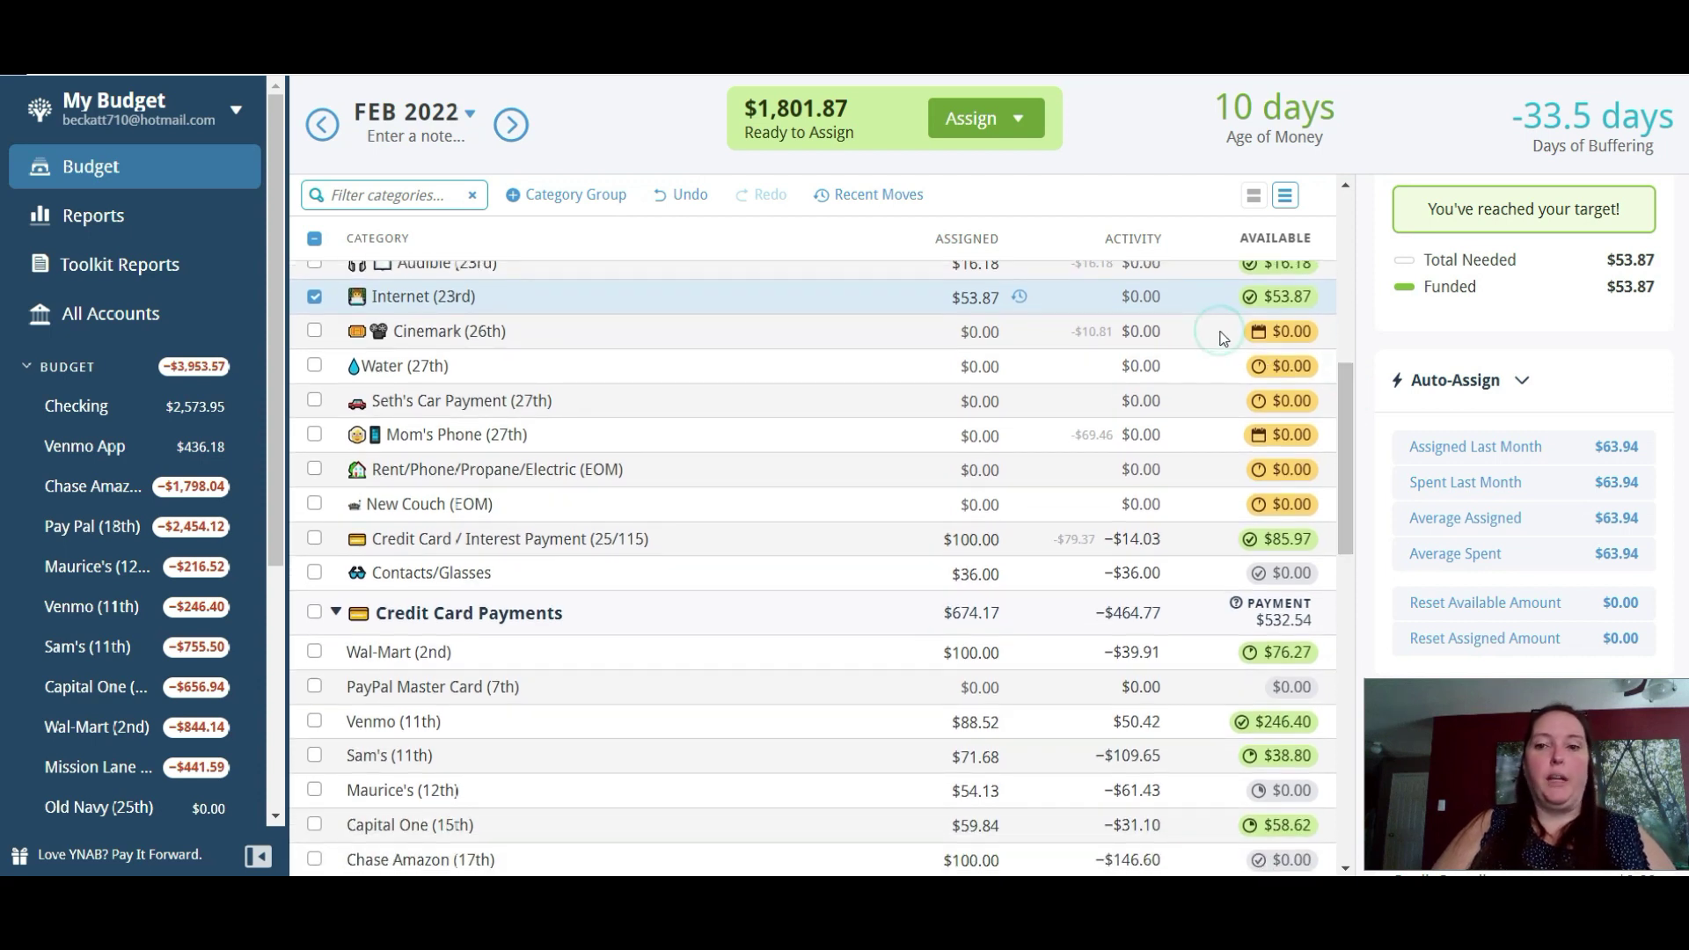
{"action": "left_click", "coordinate": [1225, 334]}
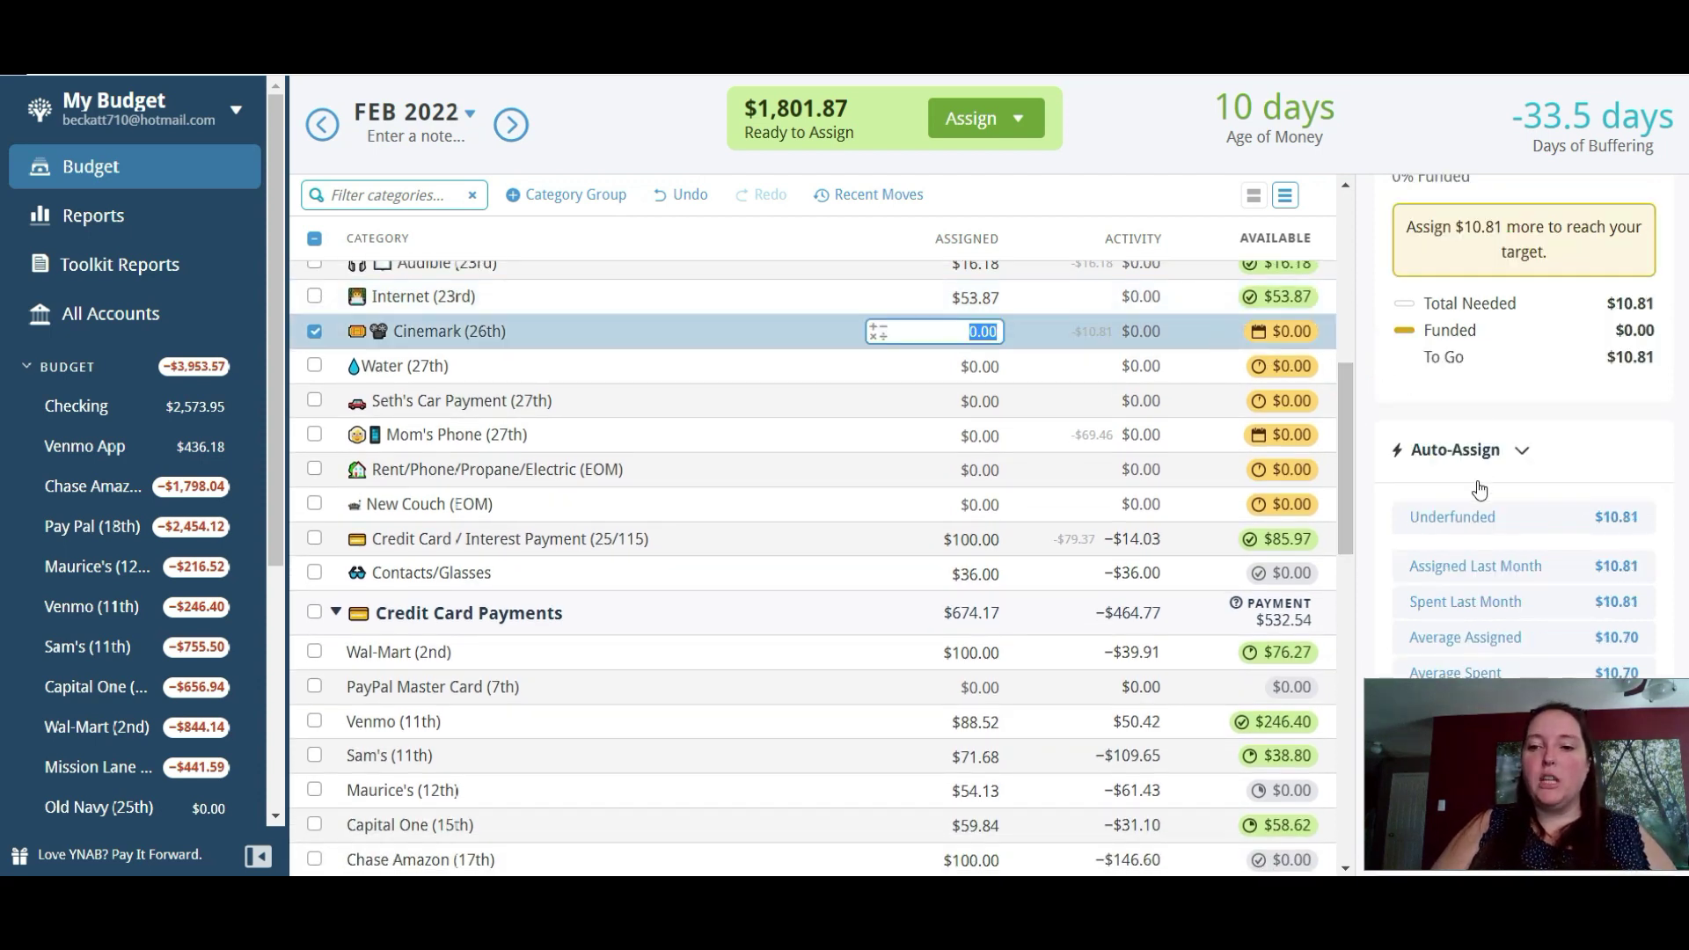
{"action": "left_click", "coordinate": [1471, 519]}
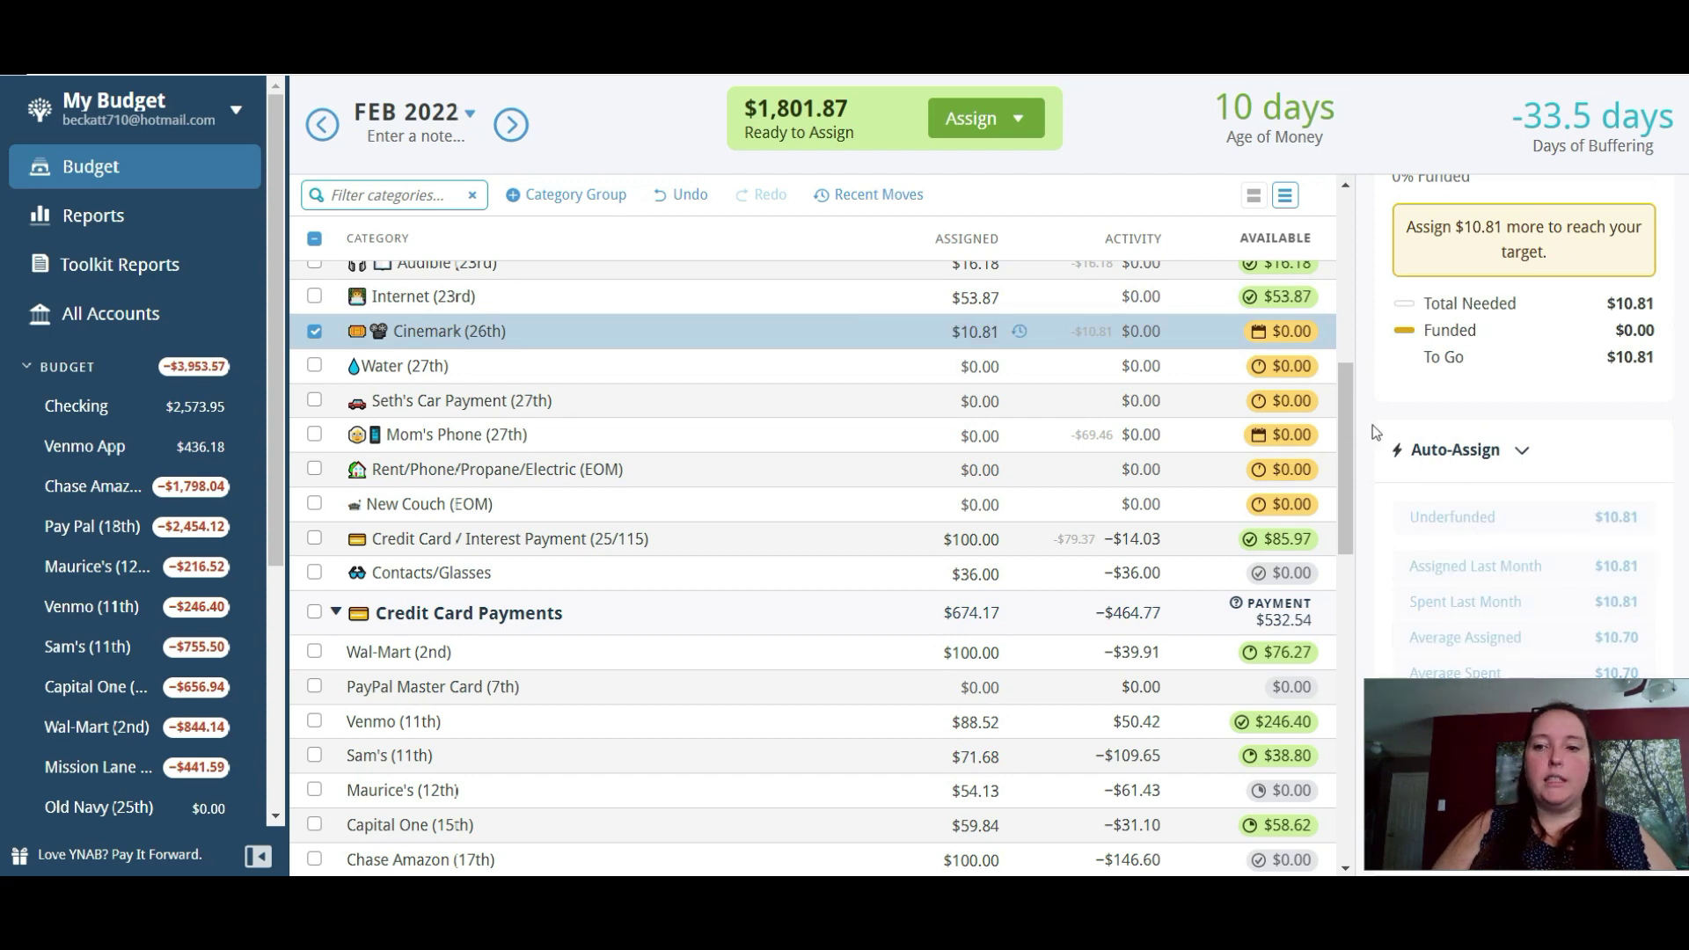
Change the Water category's monthly spending target to $116.71 and auto-assign its underfunded amount.
{"action": "left_click_drag", "start_coordinate": [1346, 394], "coordinate": [1358, 427]}
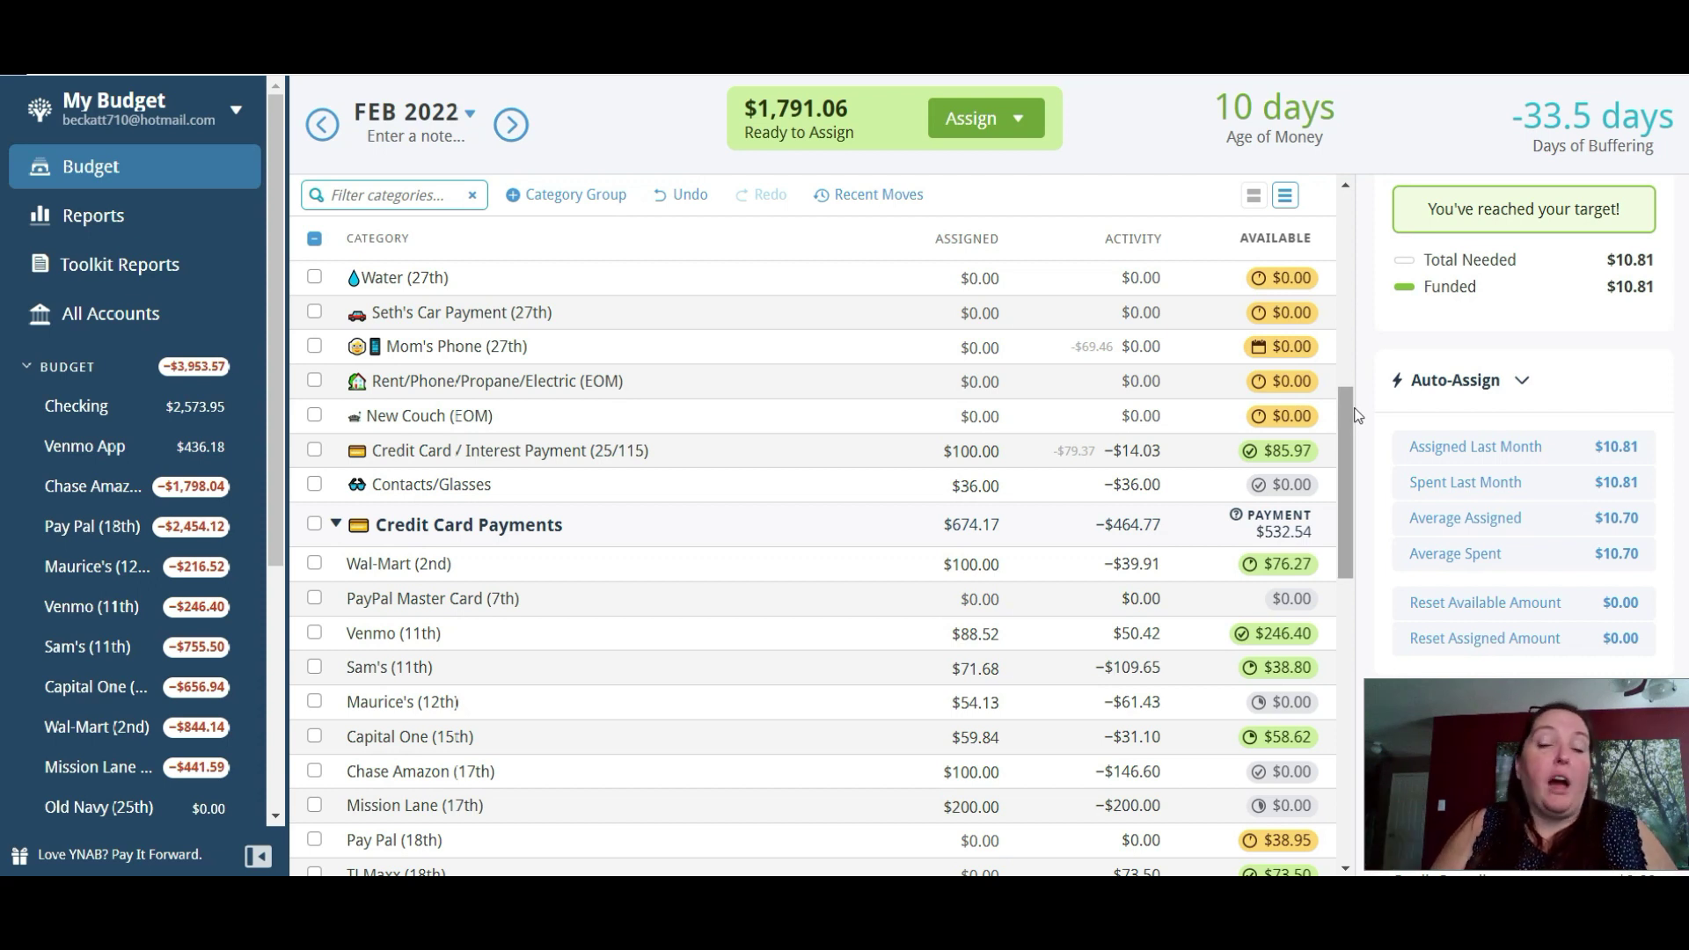
{"action": "left_click_drag", "start_coordinate": [1342, 405], "coordinate": [1341, 389]}
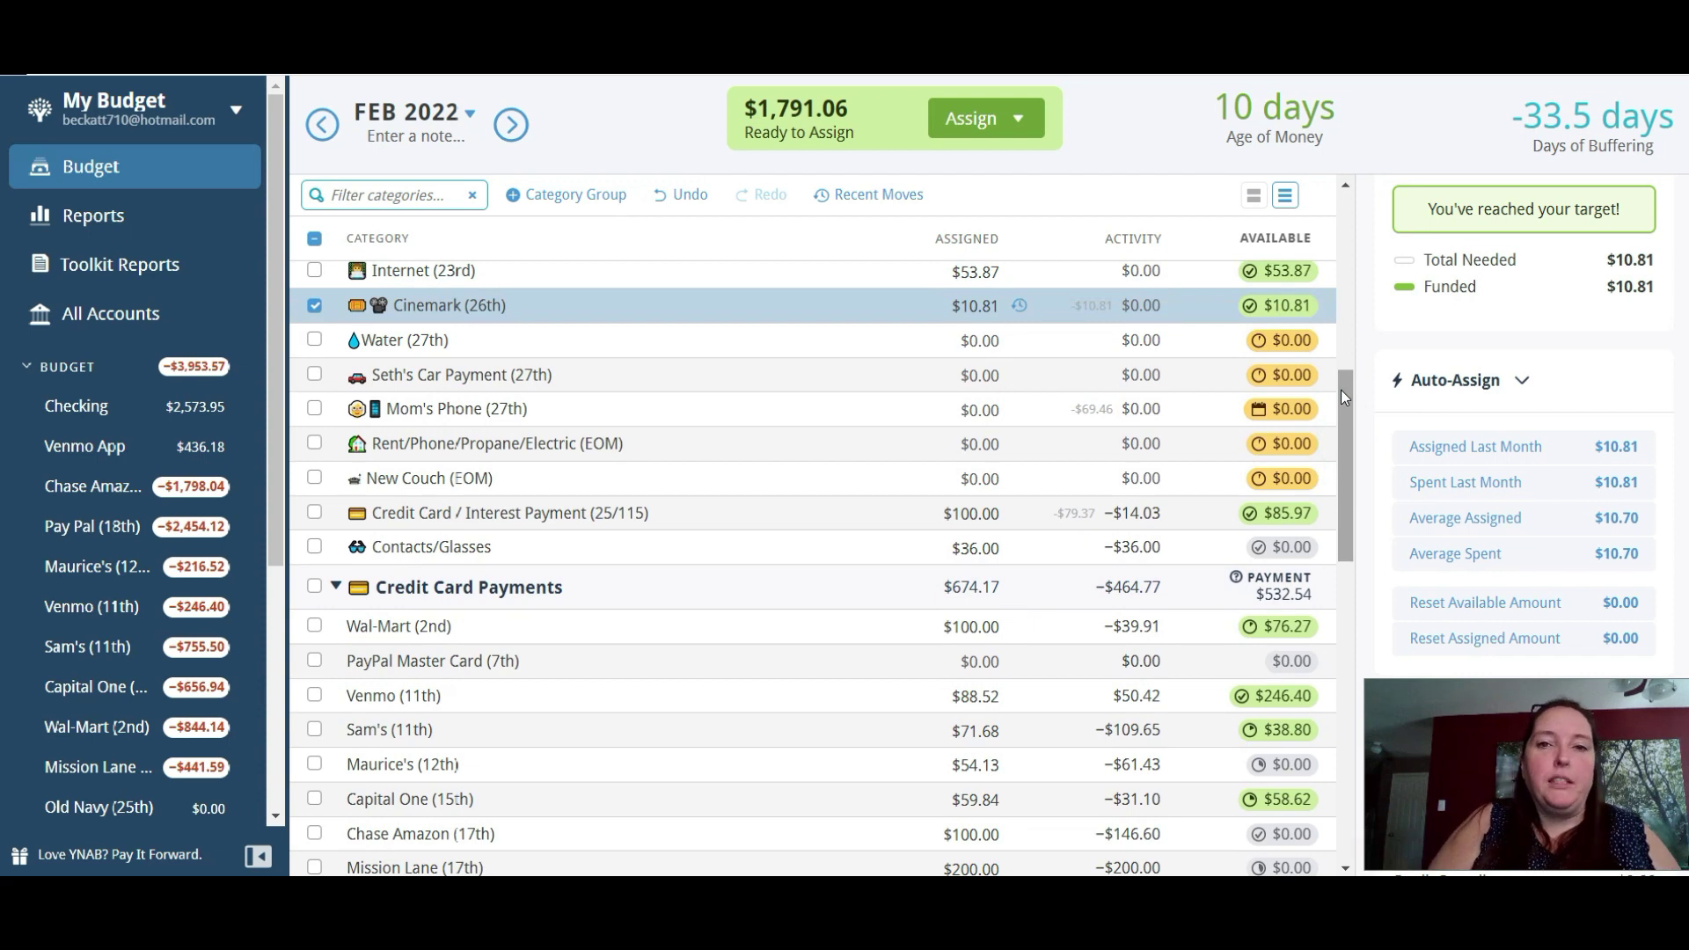
{"action": "left_click", "coordinate": [754, 336]}
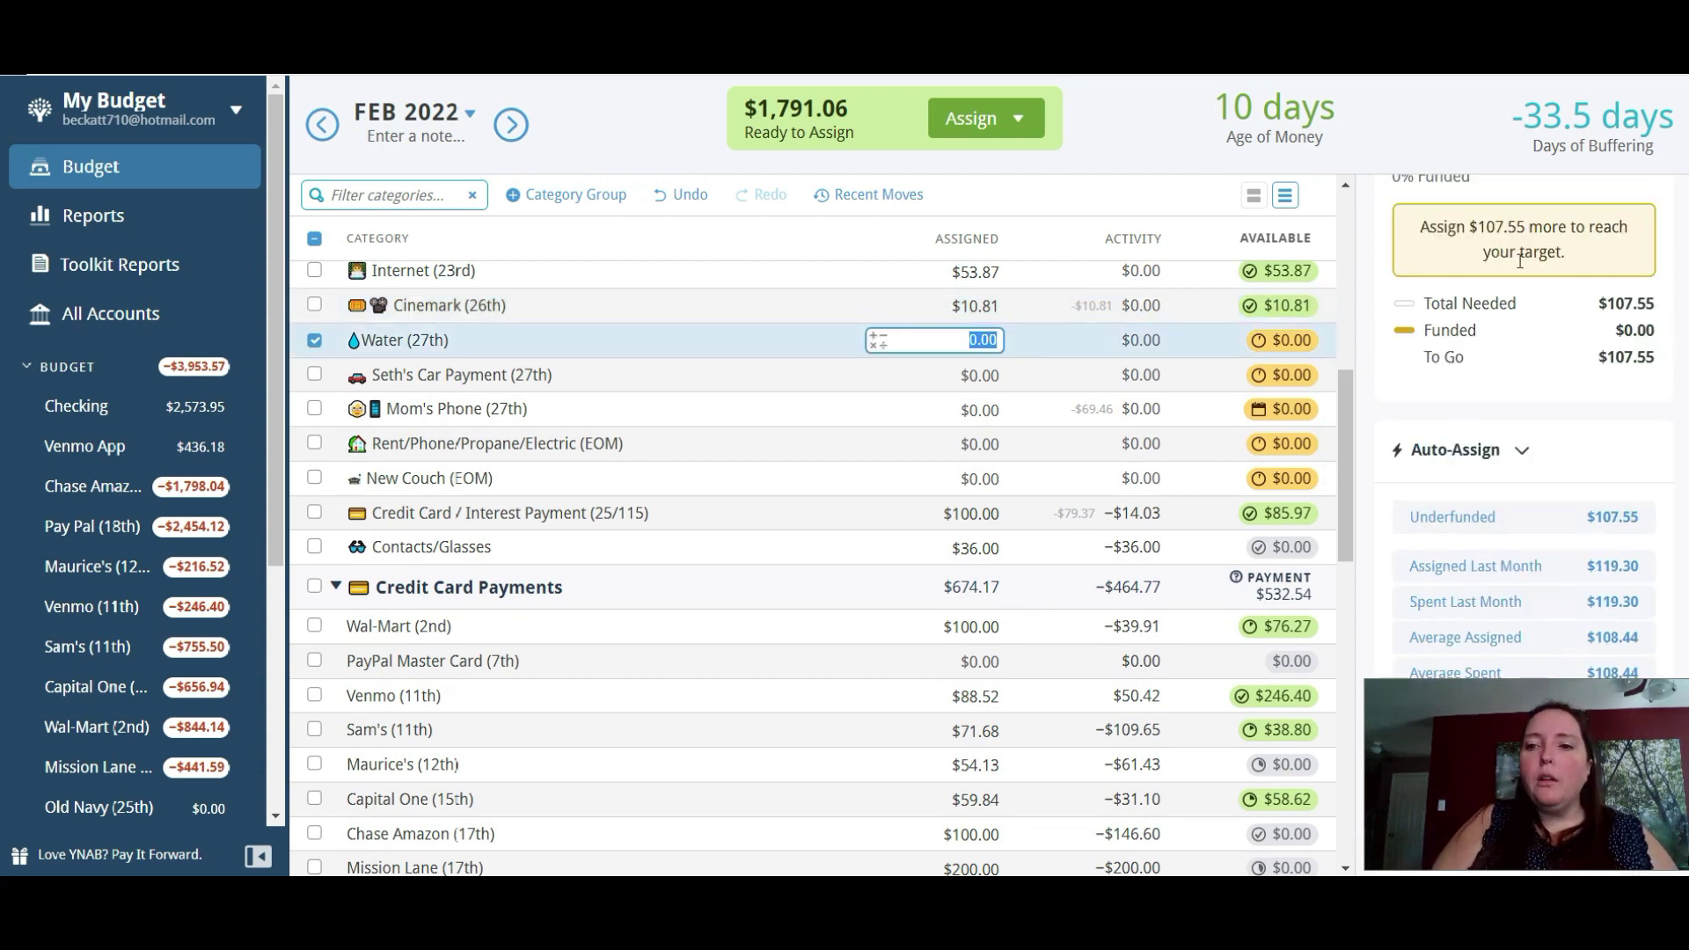
{"action": "scroll", "coordinate": [1628, 413], "scroll_direction": "up", "scroll_amount": 1}
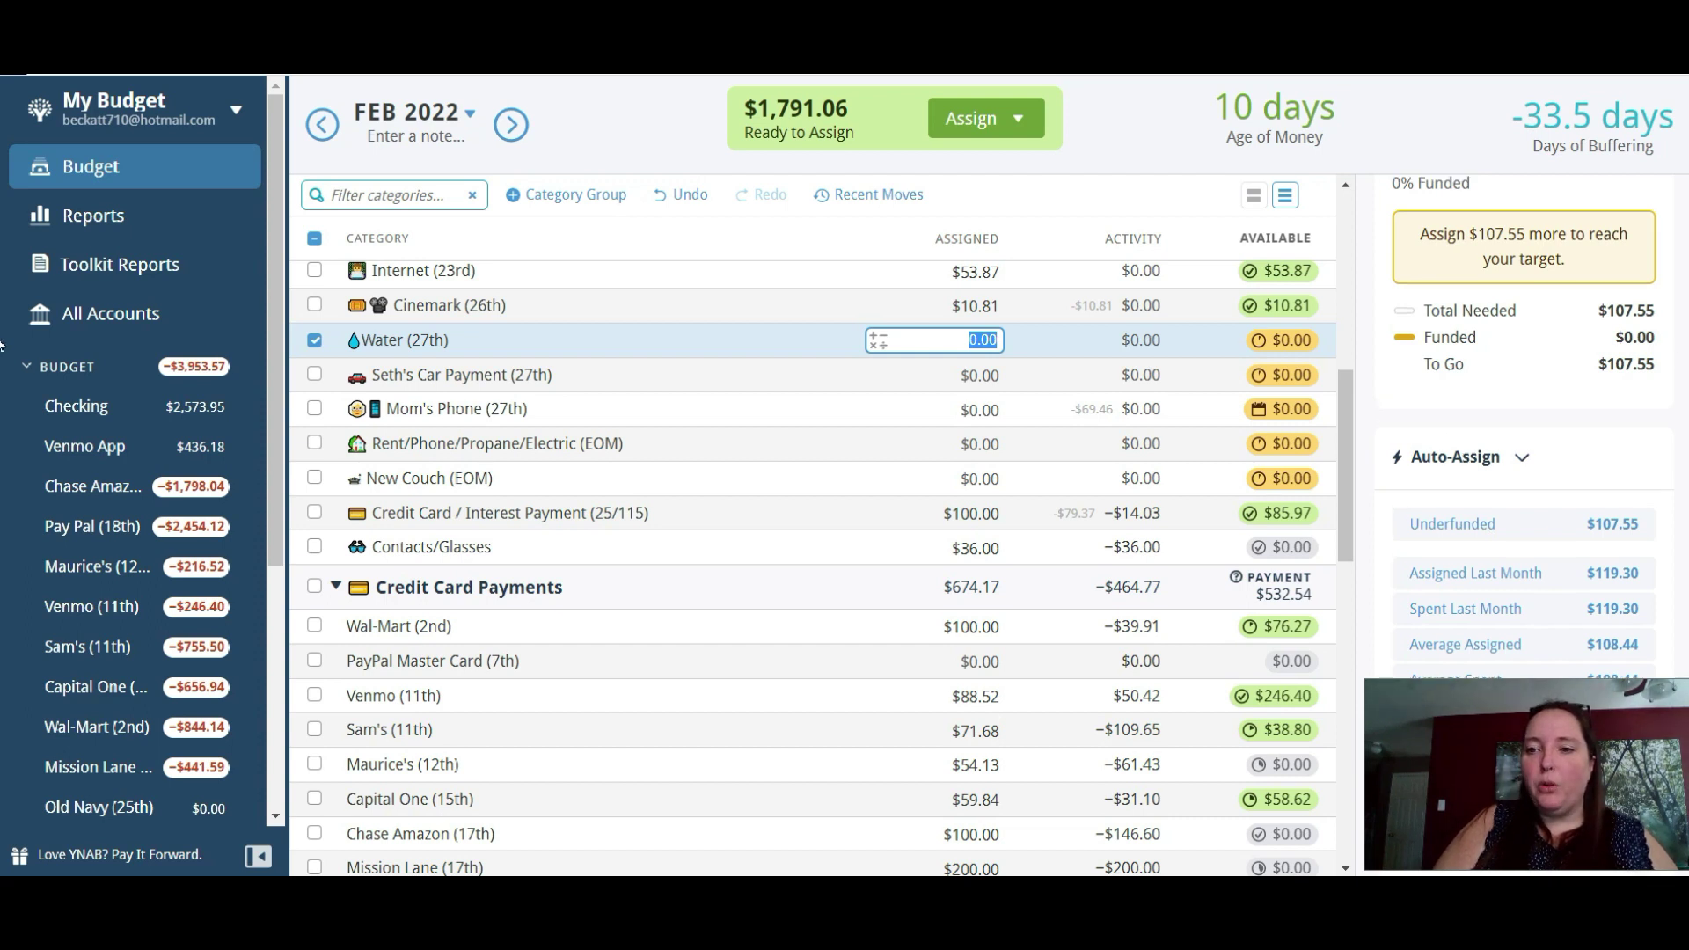
{"action": "scroll", "coordinate": [1671, 396], "scroll_direction": "up", "scroll_amount": 2}
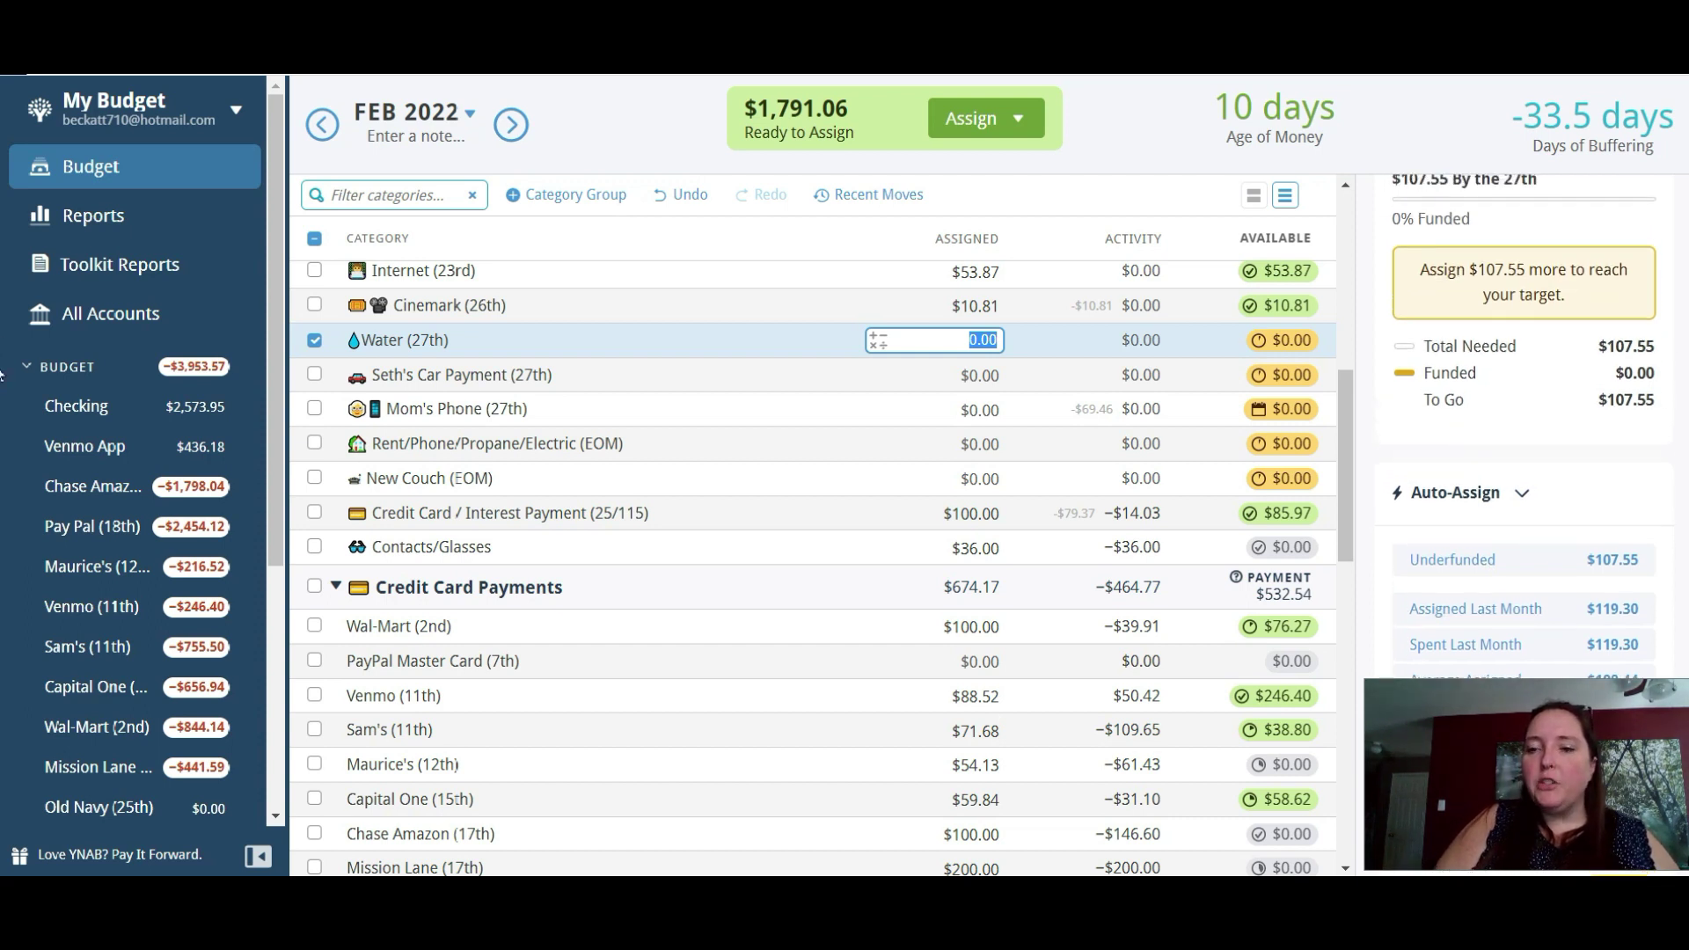
{"action": "left_click", "coordinate": [1634, 178]}
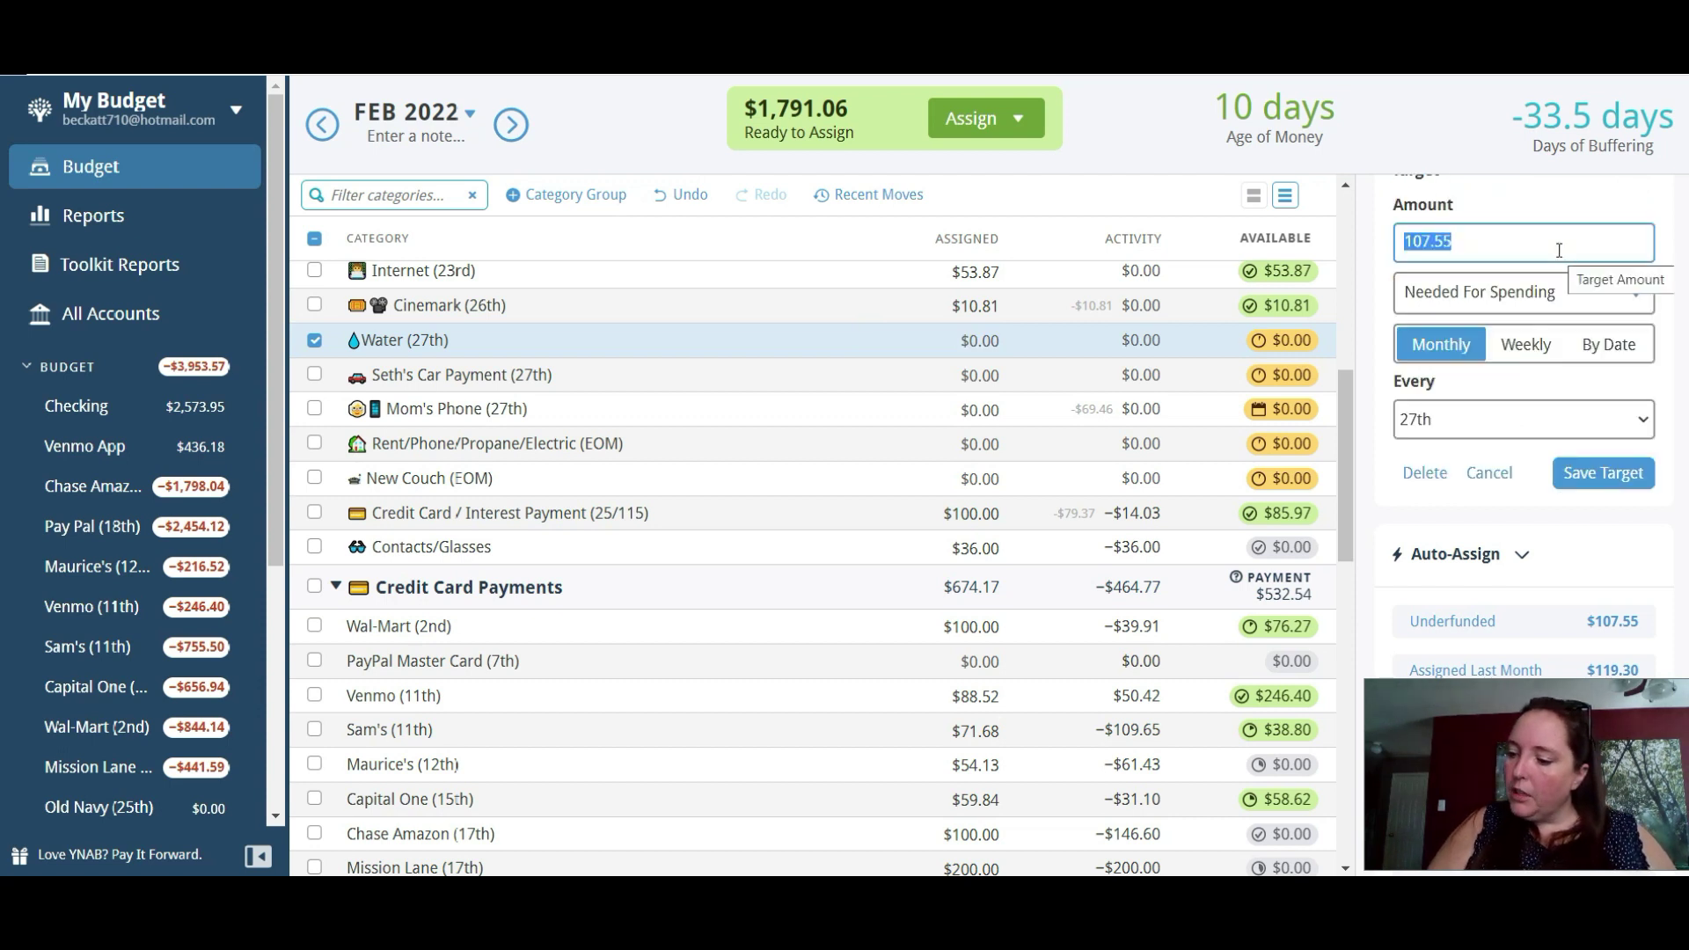
{"action": "type", "text": "116.4"}
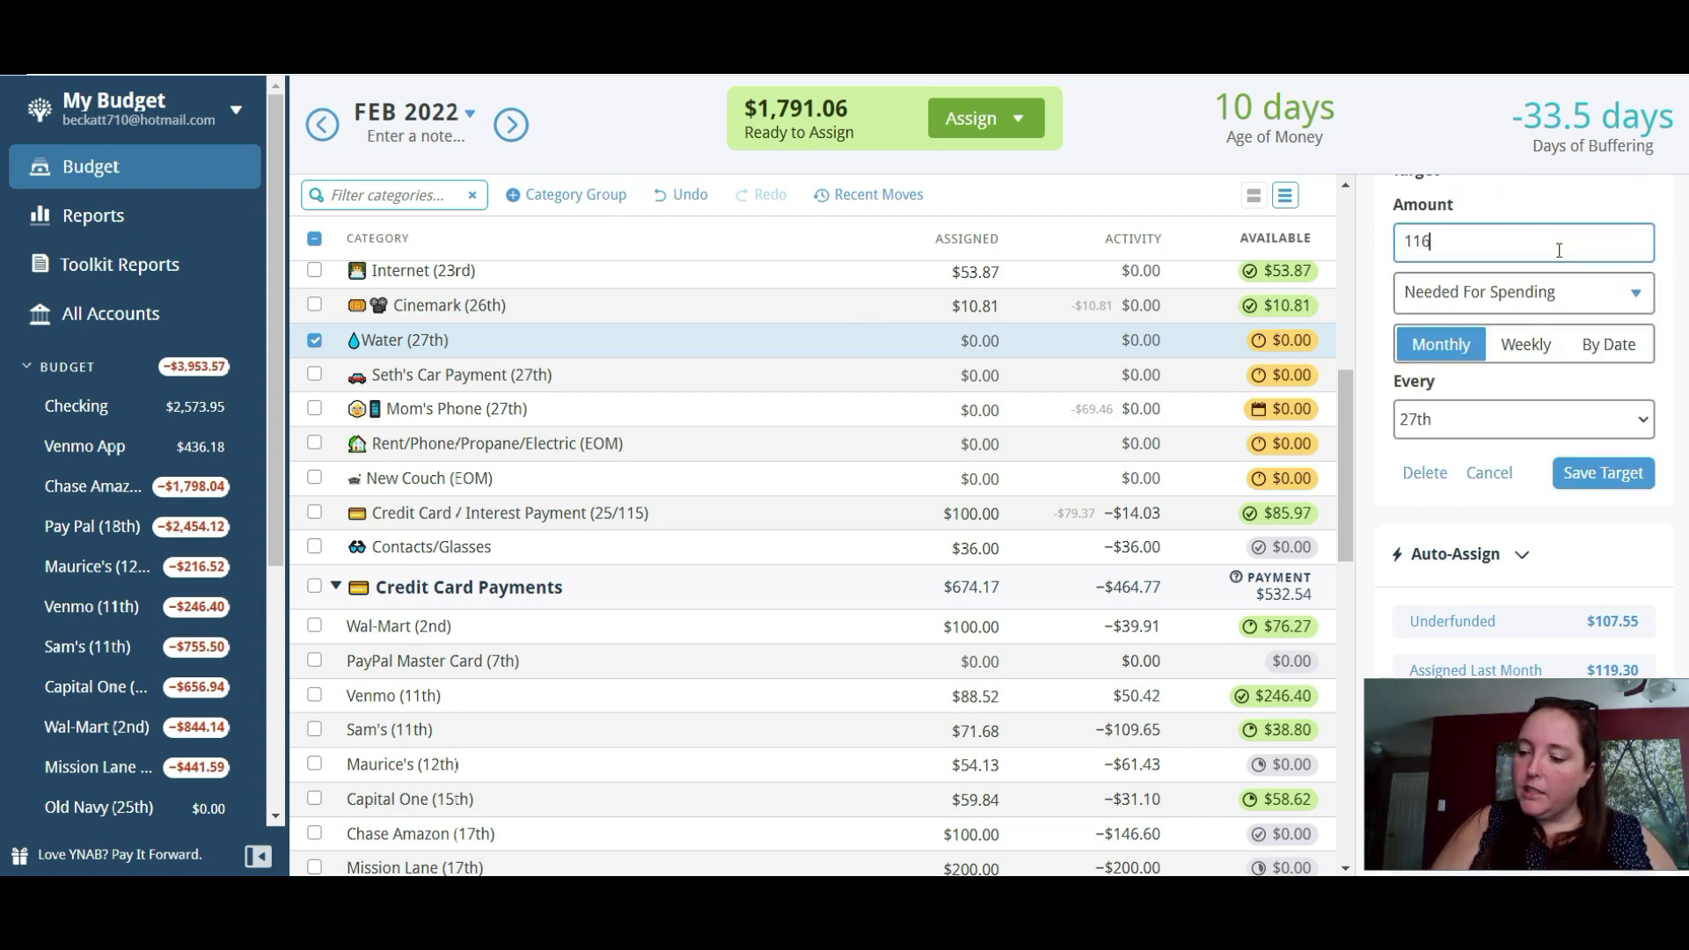
{"action": "key", "text": "BackSpace"}
{"action": "key", "text": "BackSpace"}
{"action": "type", "text": "71"}
{"action": "key", "text": "BackSpace"}
{"action": "key", "text": "BackSpace"}
{"action": "type", "text": ".71"}
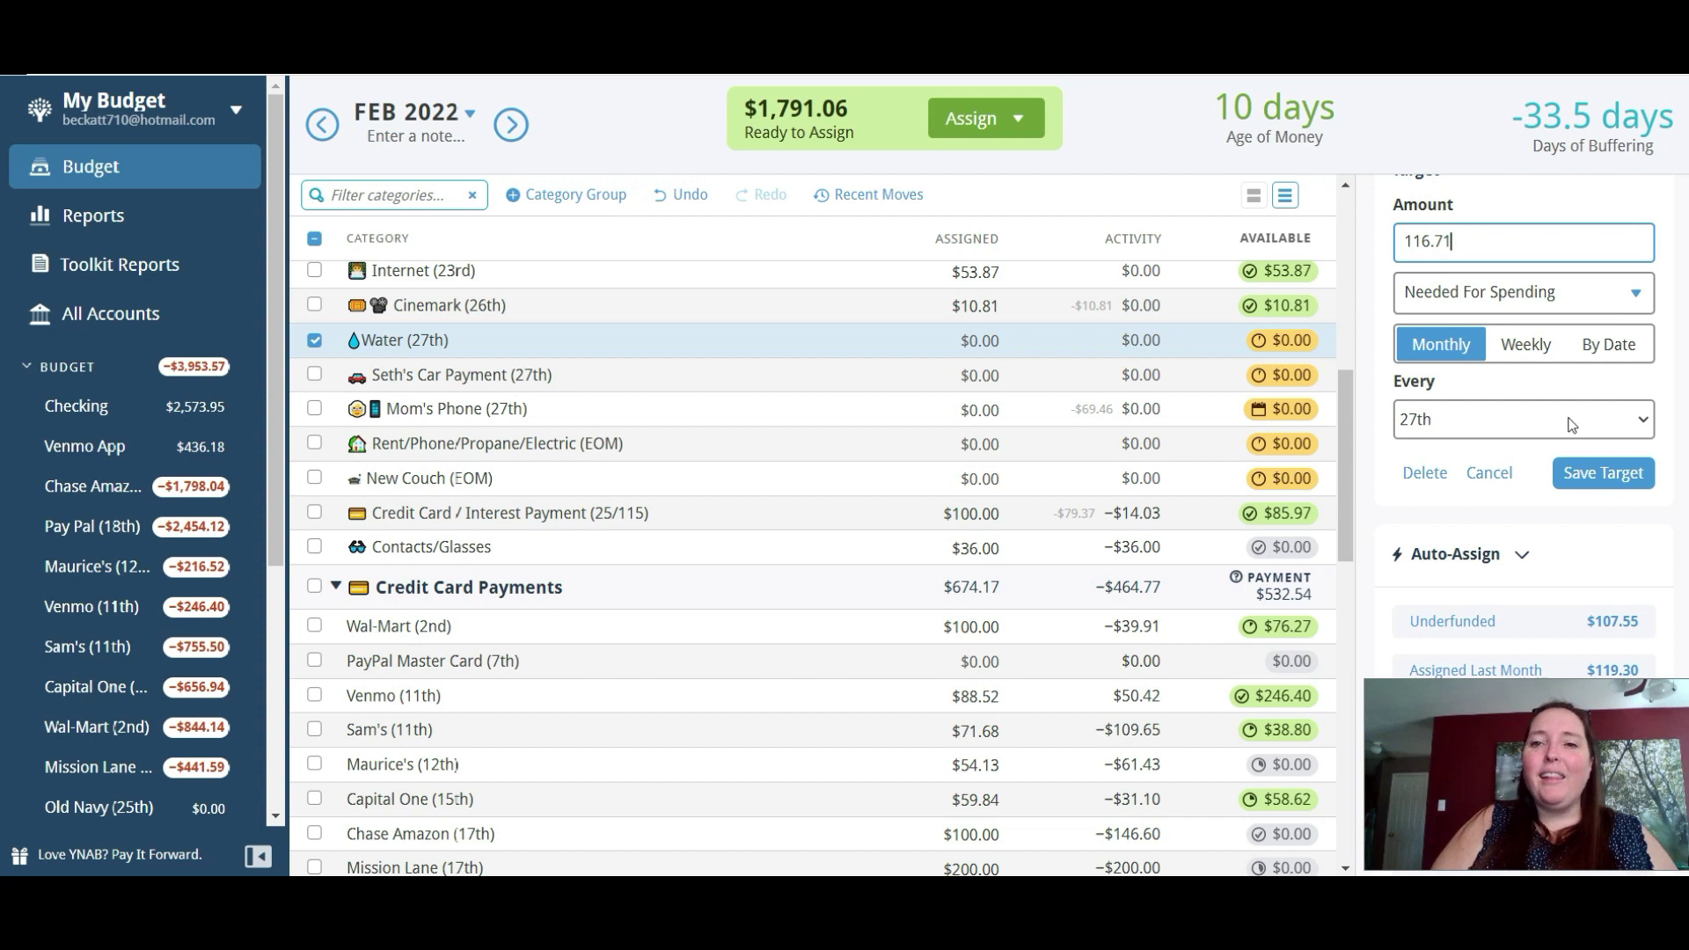
{"action": "left_click", "coordinate": [1589, 478]}
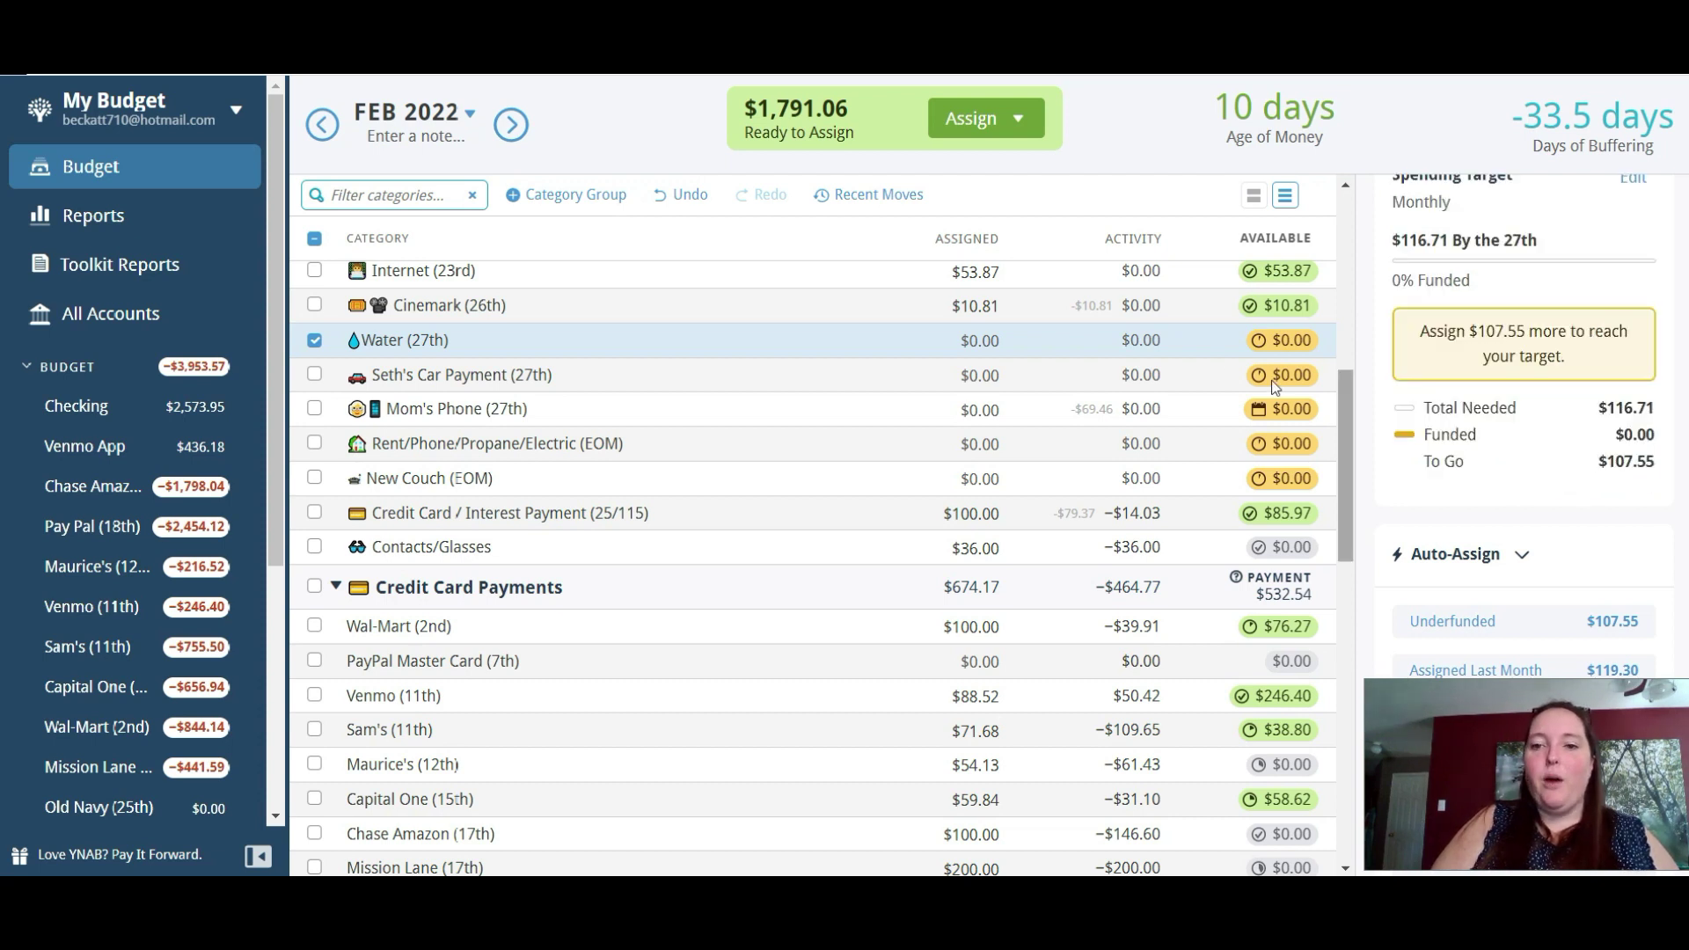
{"action": "left_click", "coordinate": [1447, 621]}
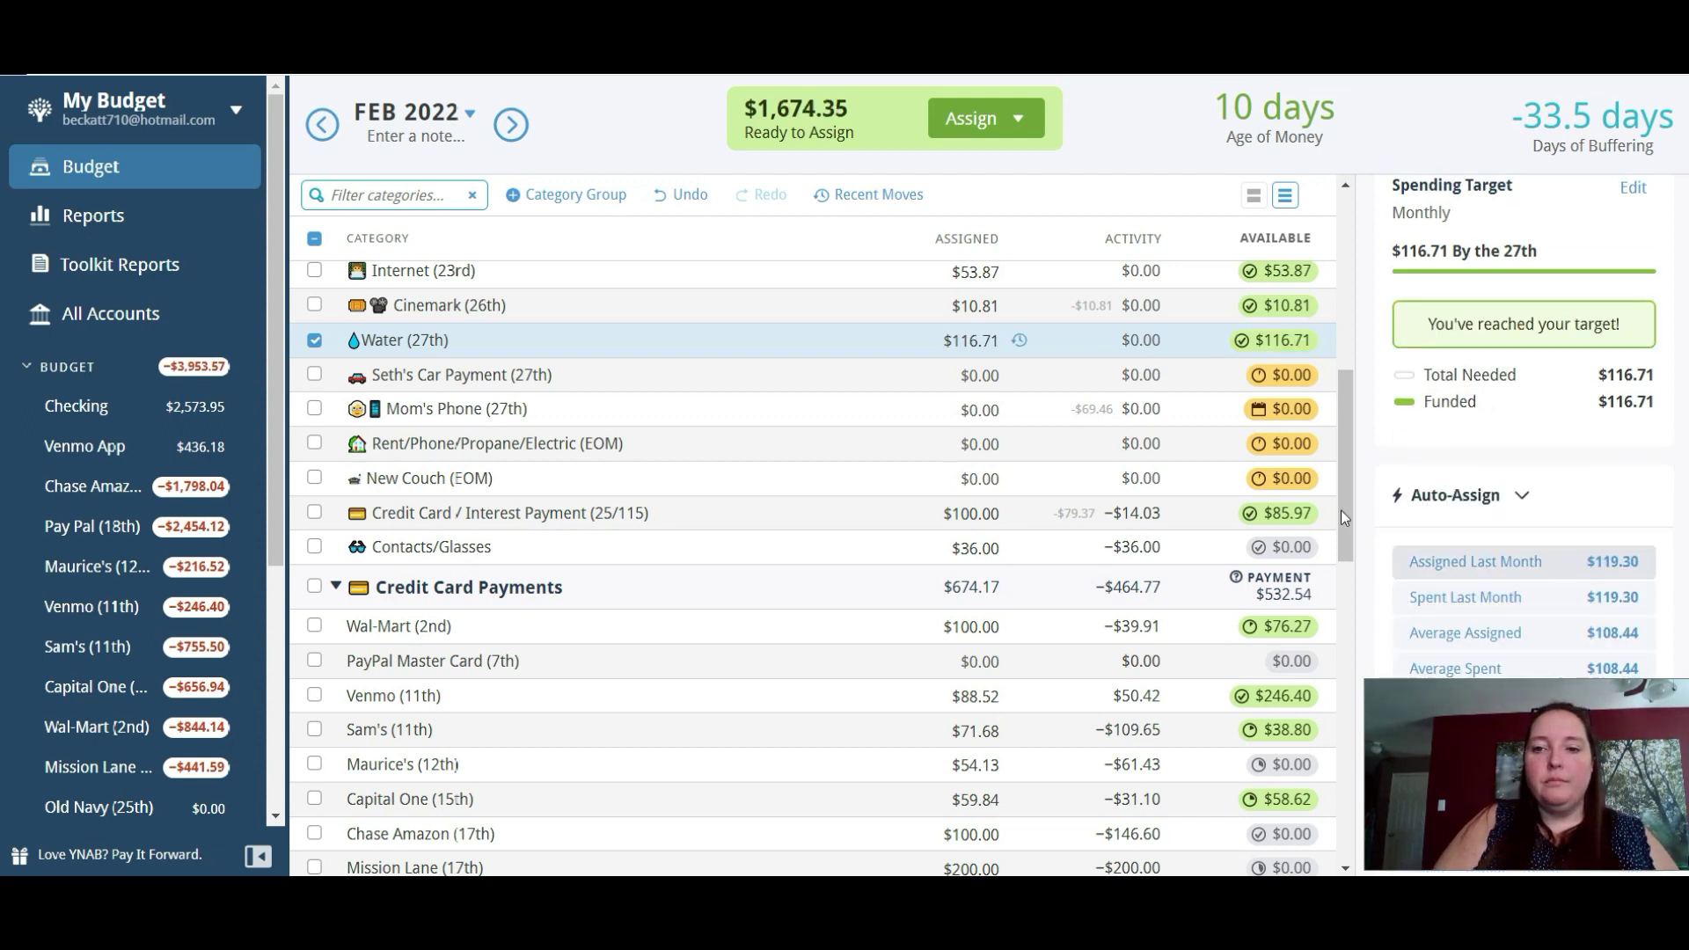
{"action": "scroll", "coordinate": [1352, 449], "scroll_direction": "down", "scroll_amount": 1}
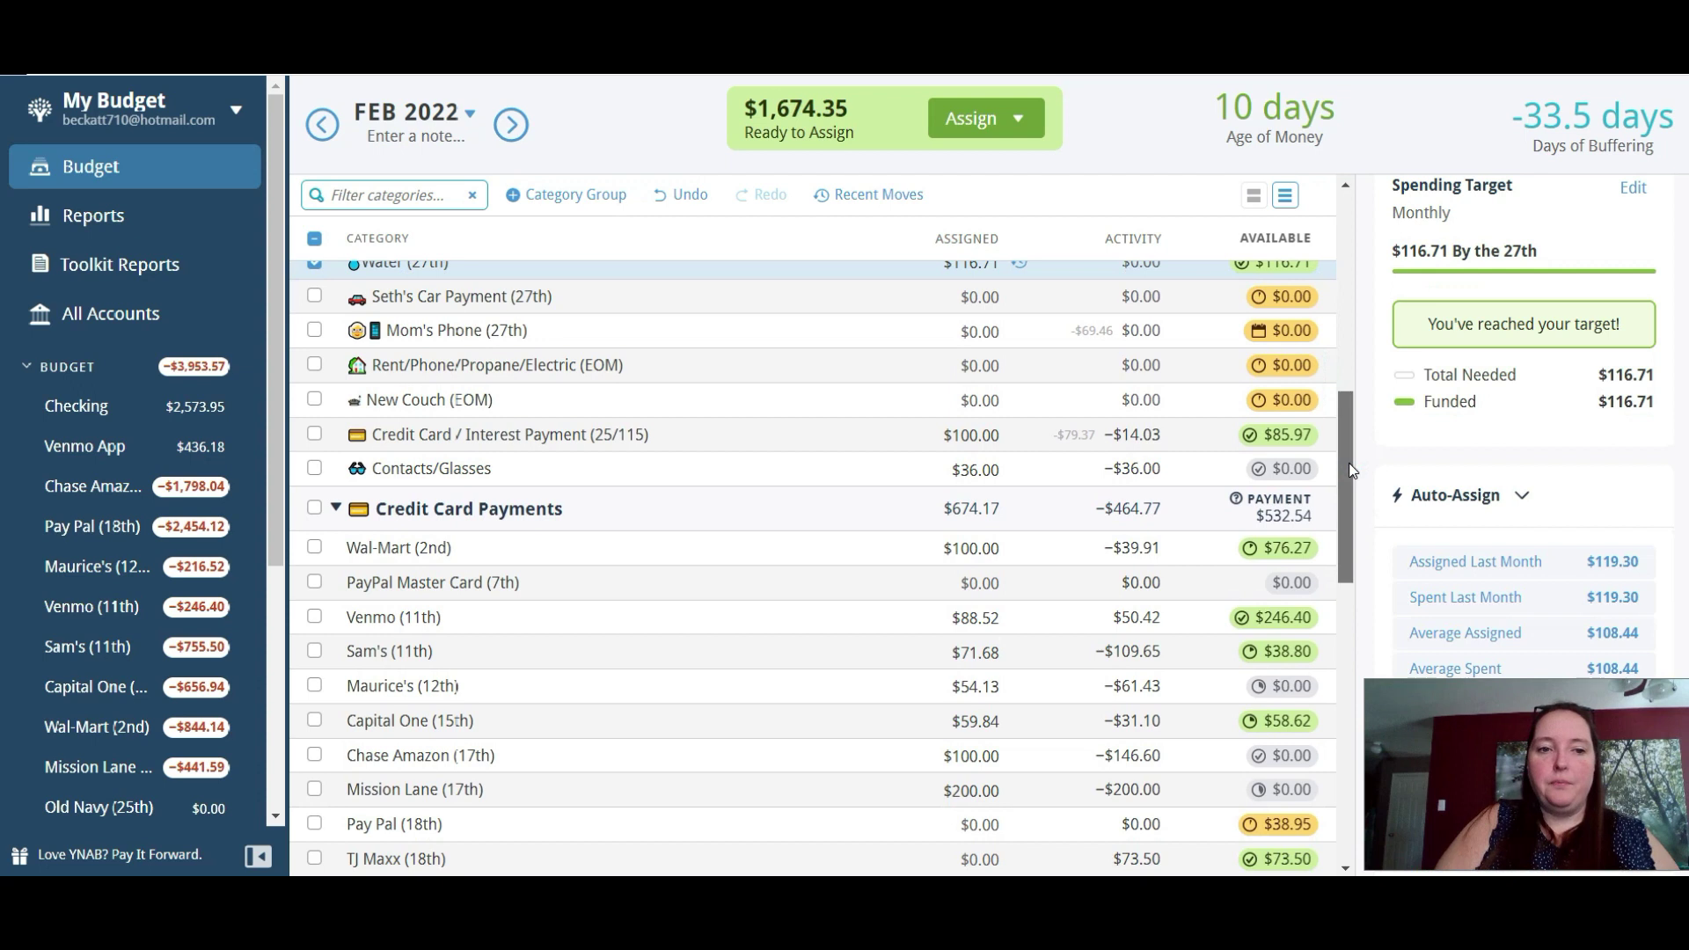
Fund the car payment category due the 27th and the Mom's Phone category by auto-assigning their underfunded amounts of $325.39 and $69.46.
{"action": "left_click", "coordinate": [1077, 296]}
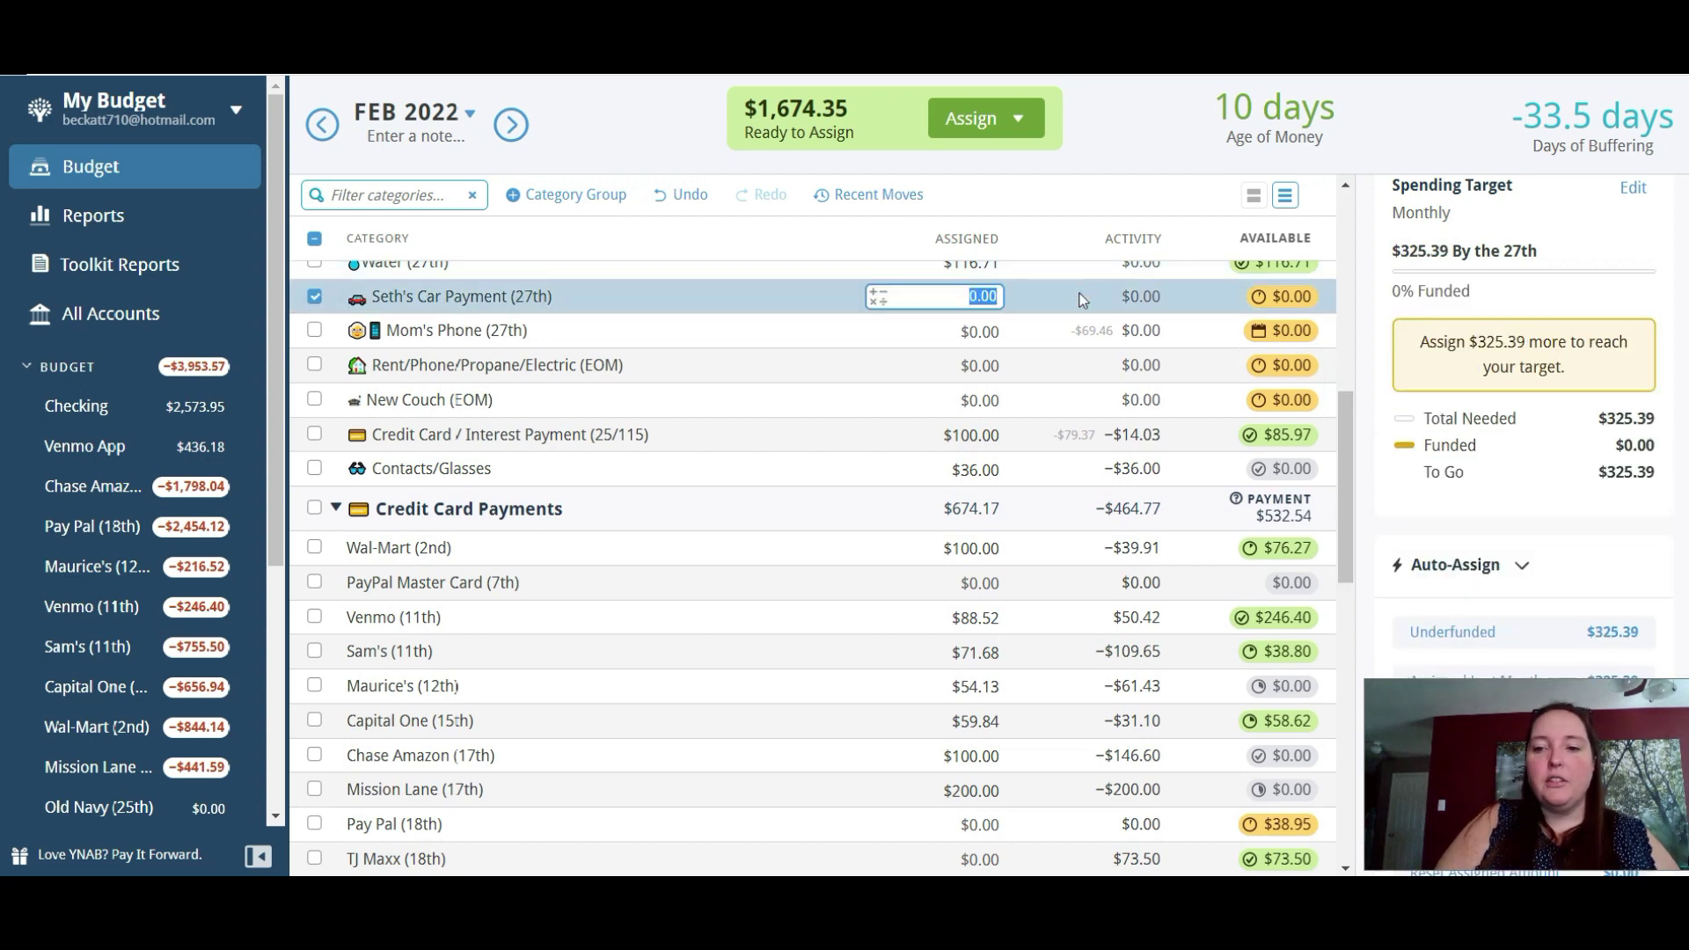
{"action": "left_click", "coordinate": [1448, 632]}
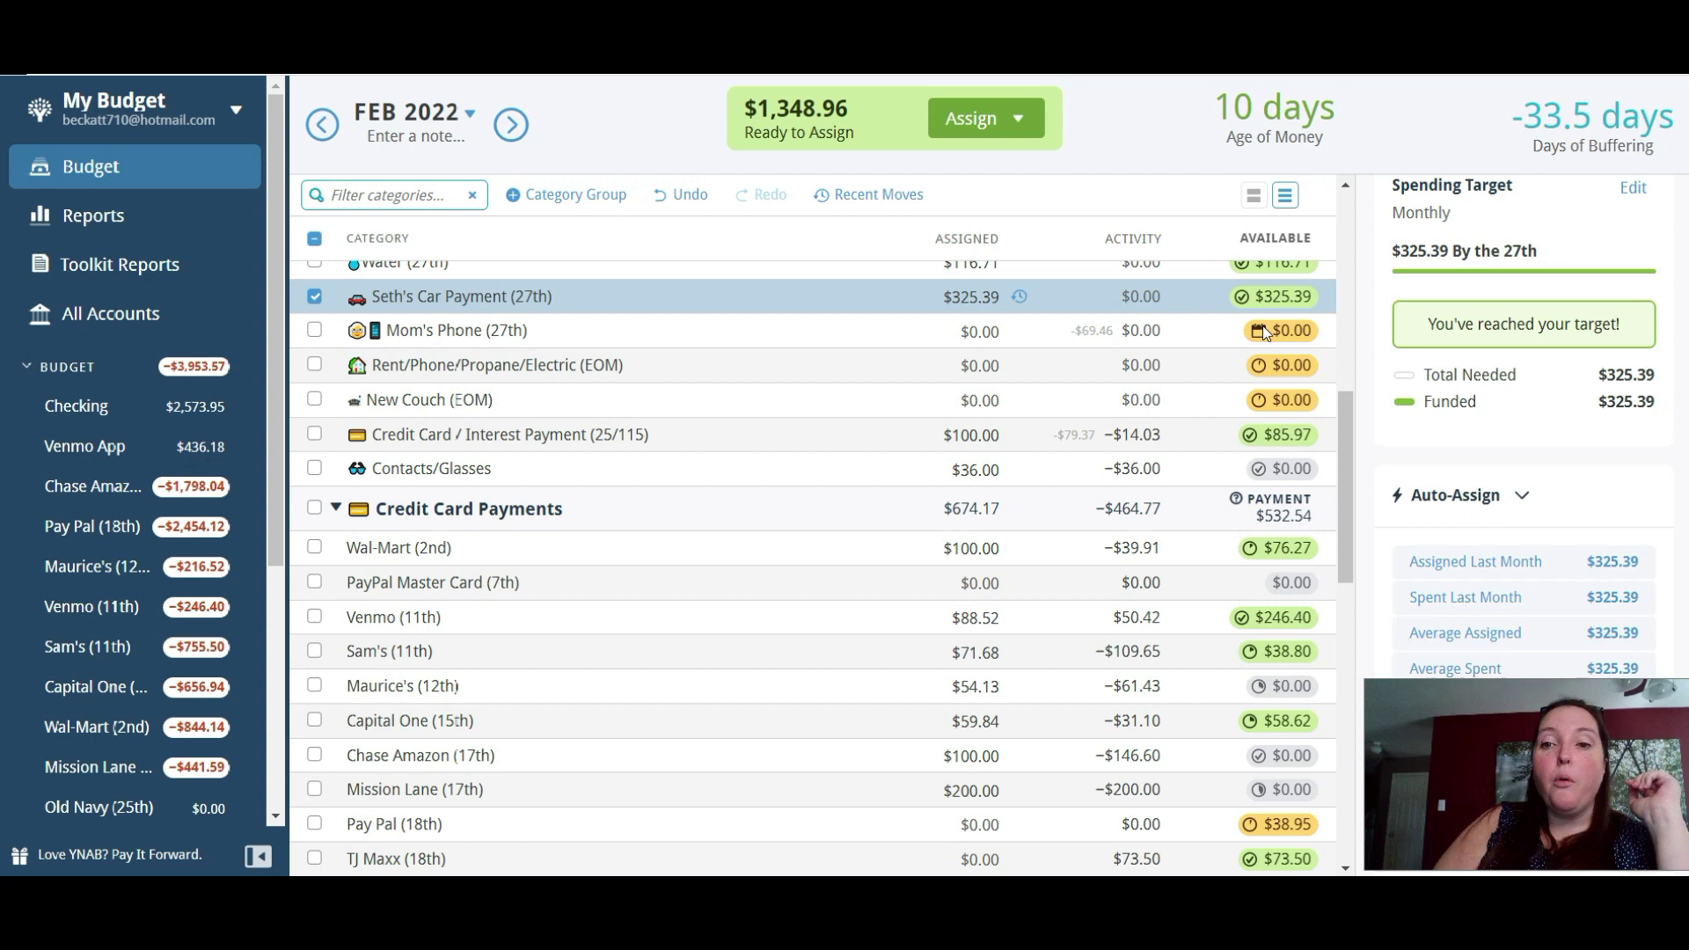
{"action": "left_click", "coordinate": [1232, 331]}
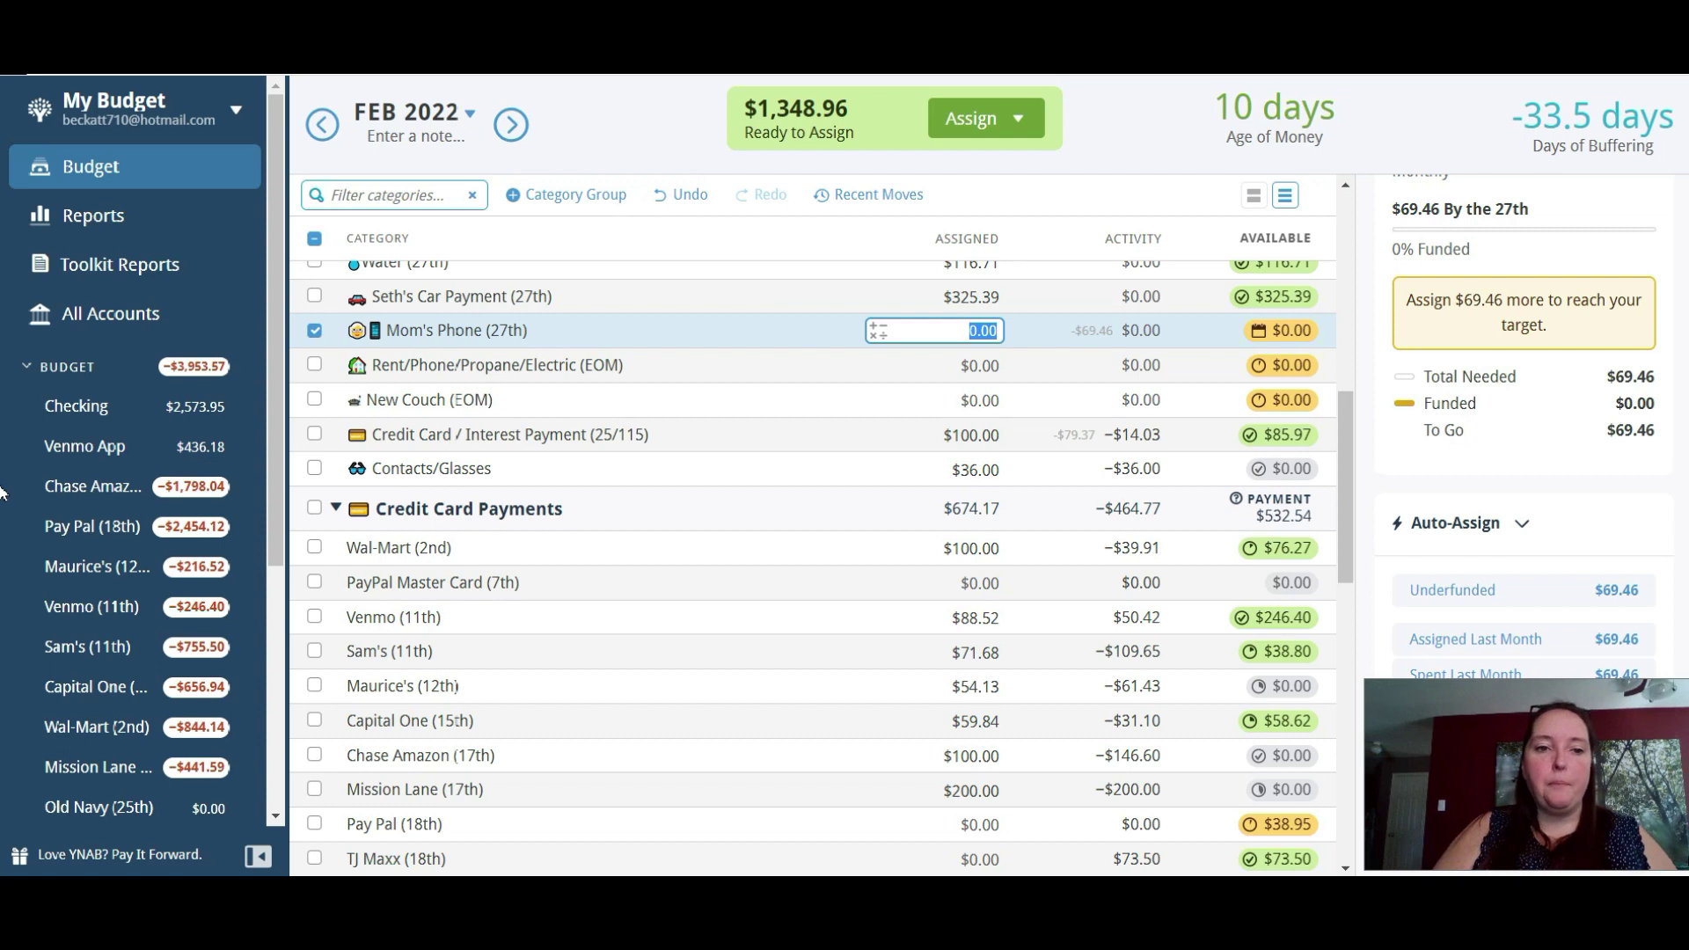
{"action": "left_click", "coordinate": [1488, 598]}
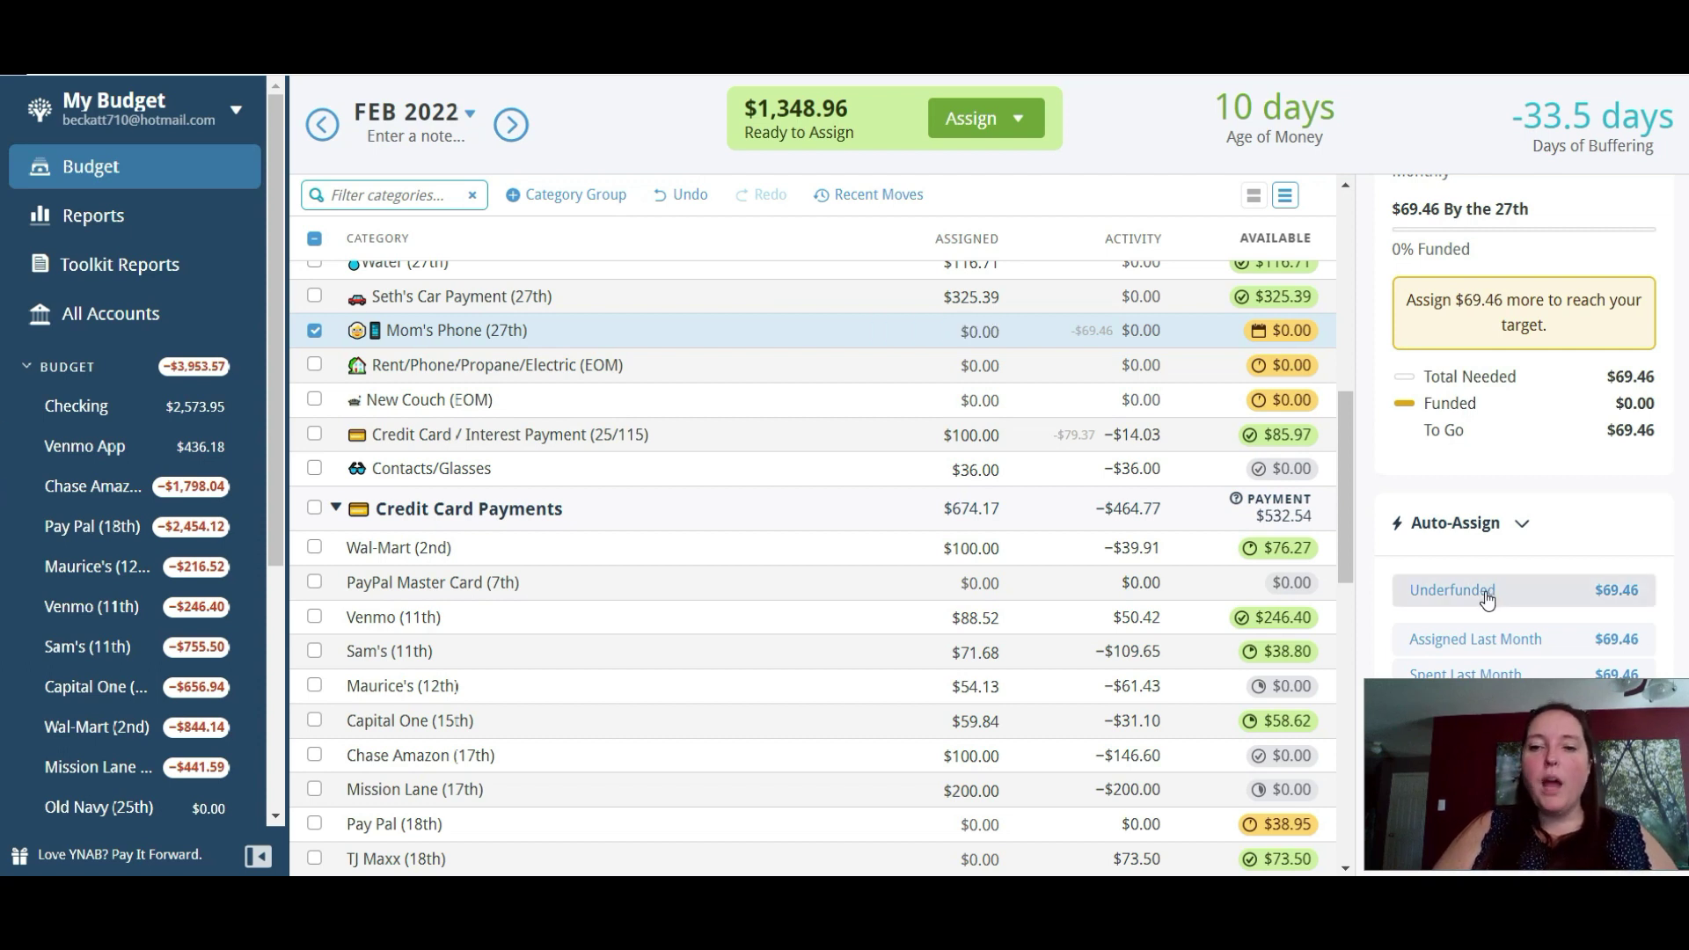
{"action": "left_click", "coordinate": [1487, 599]}
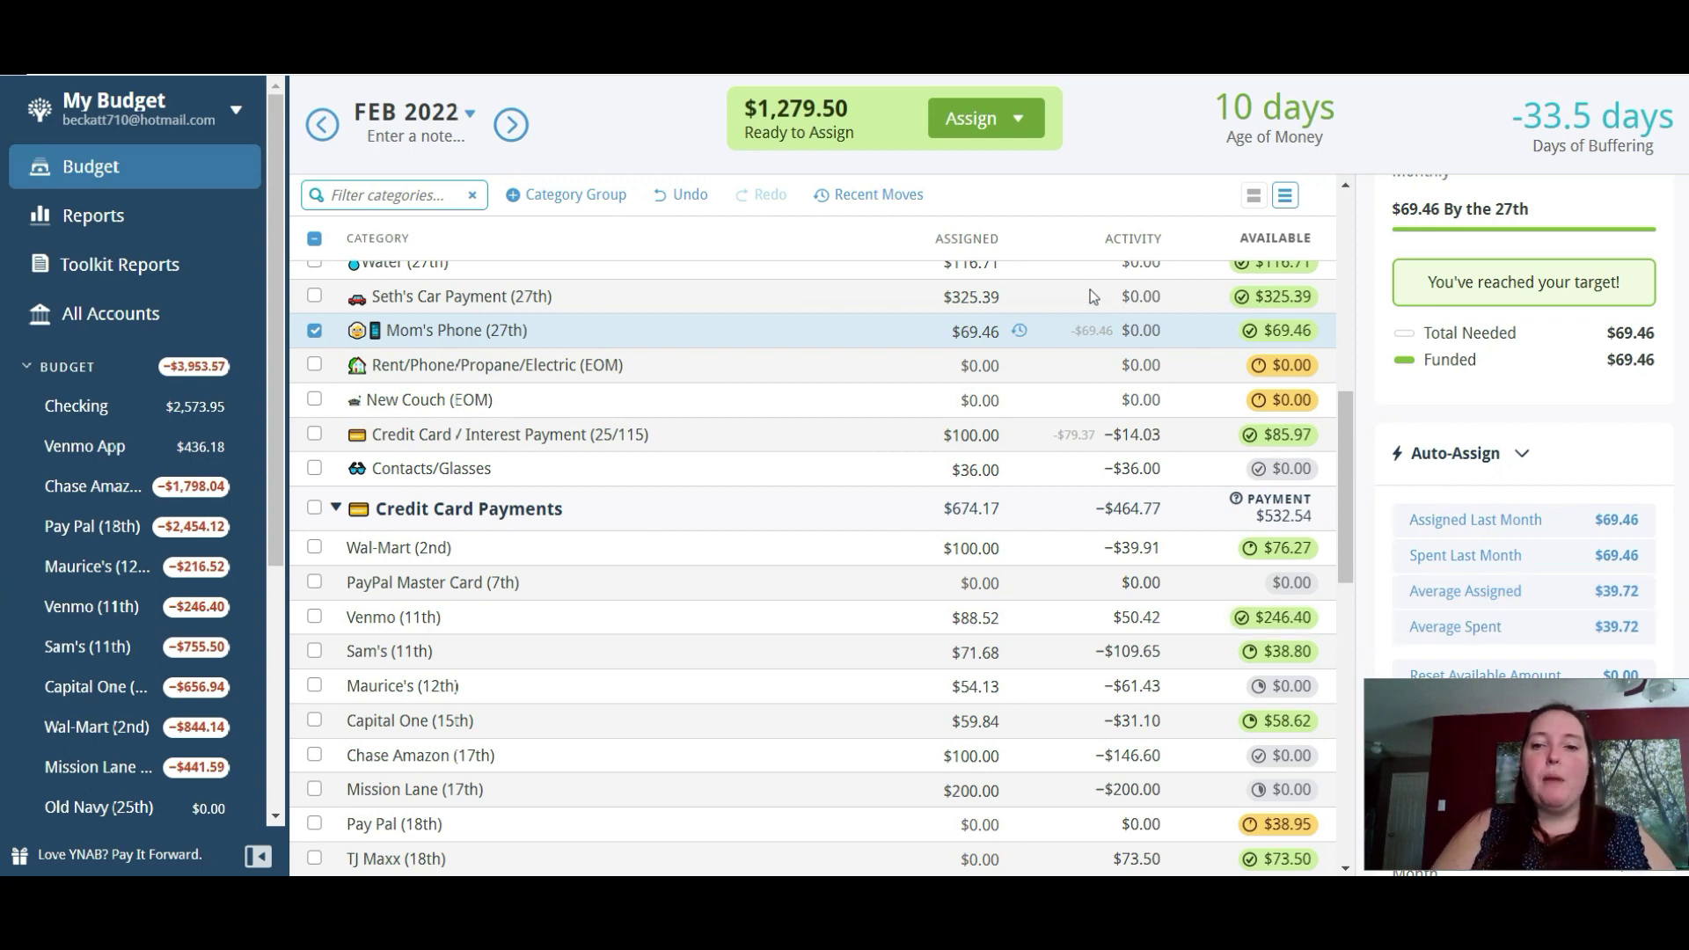
{"action": "left_click", "coordinate": [974, 331]}
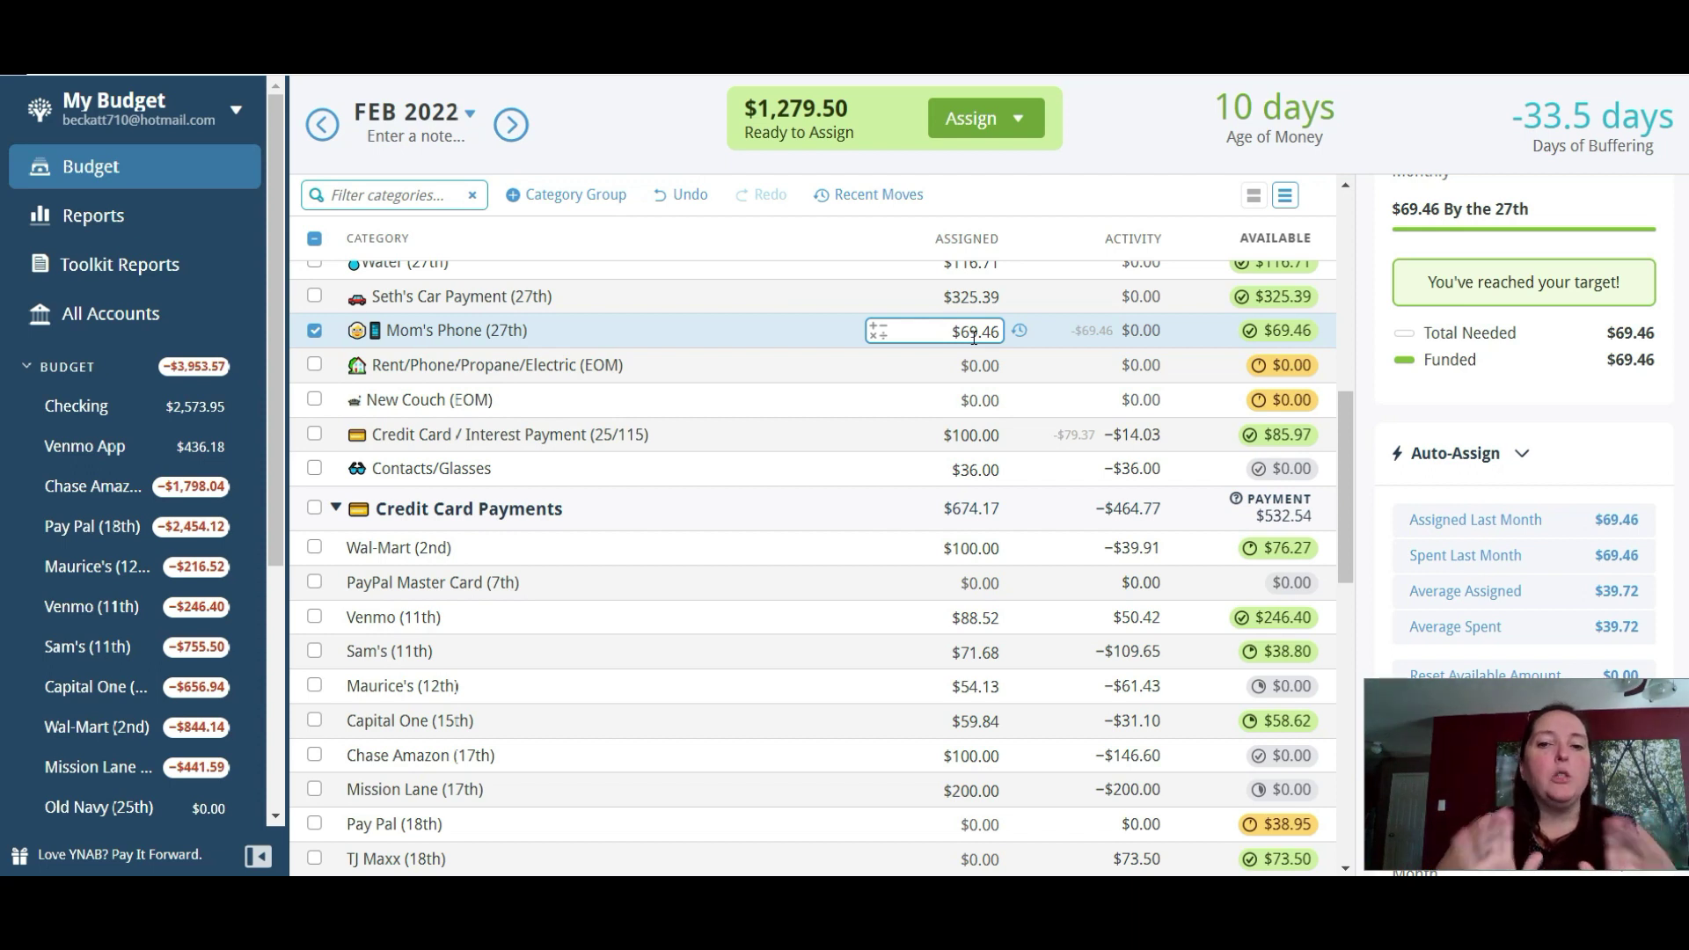
{"action": "left_click", "coordinate": [1225, 343]}
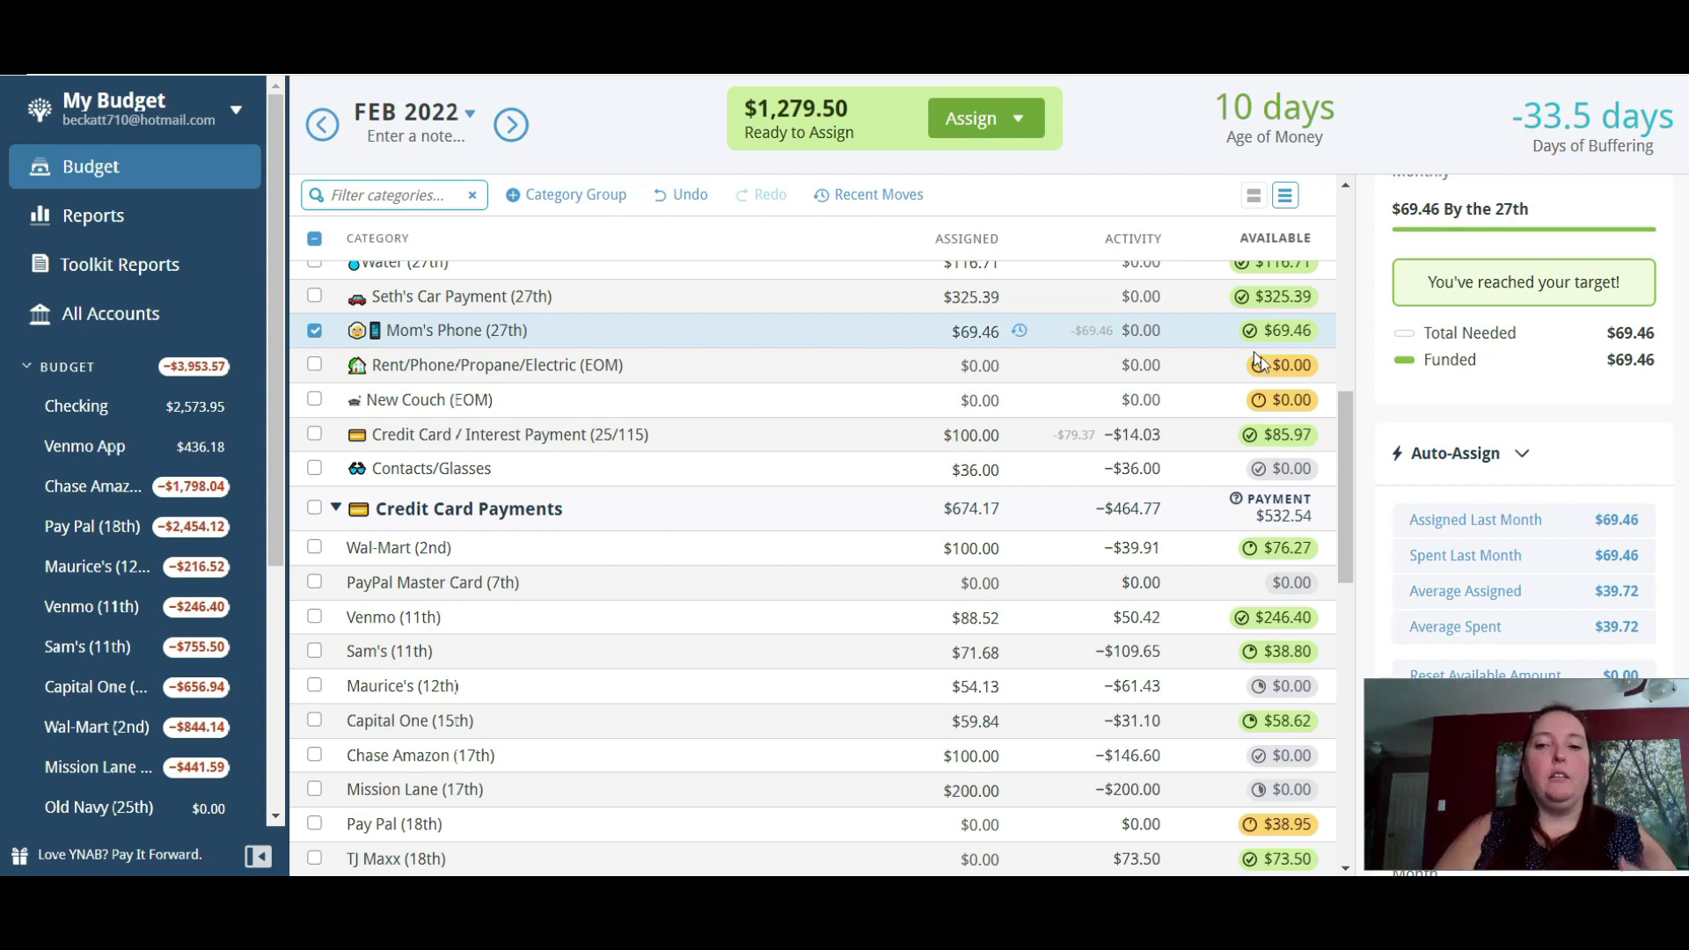
Fund the Rent/Phone/Propane/Electric and New Couch categories by auto-assigning their underfunded amounts of $500.00 and $50.00.
{"action": "mouse_move", "coordinate": [1287, 410]}
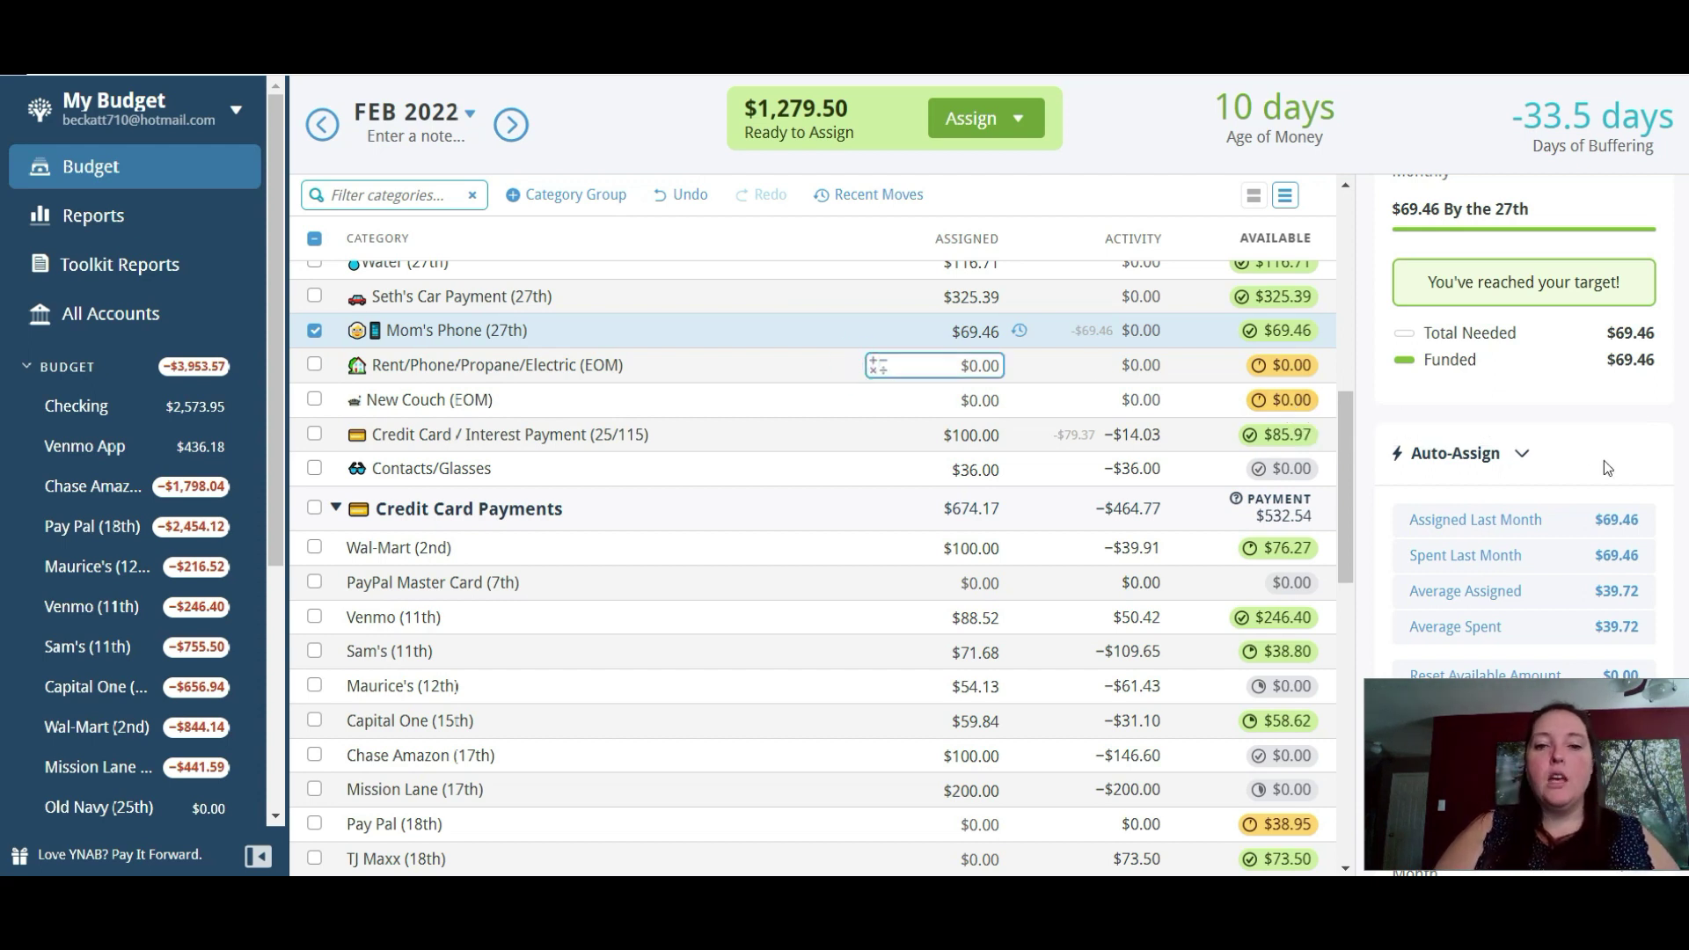
{"action": "left_click", "coordinate": [924, 365]}
{"action": "left_click", "coordinate": [1475, 594]}
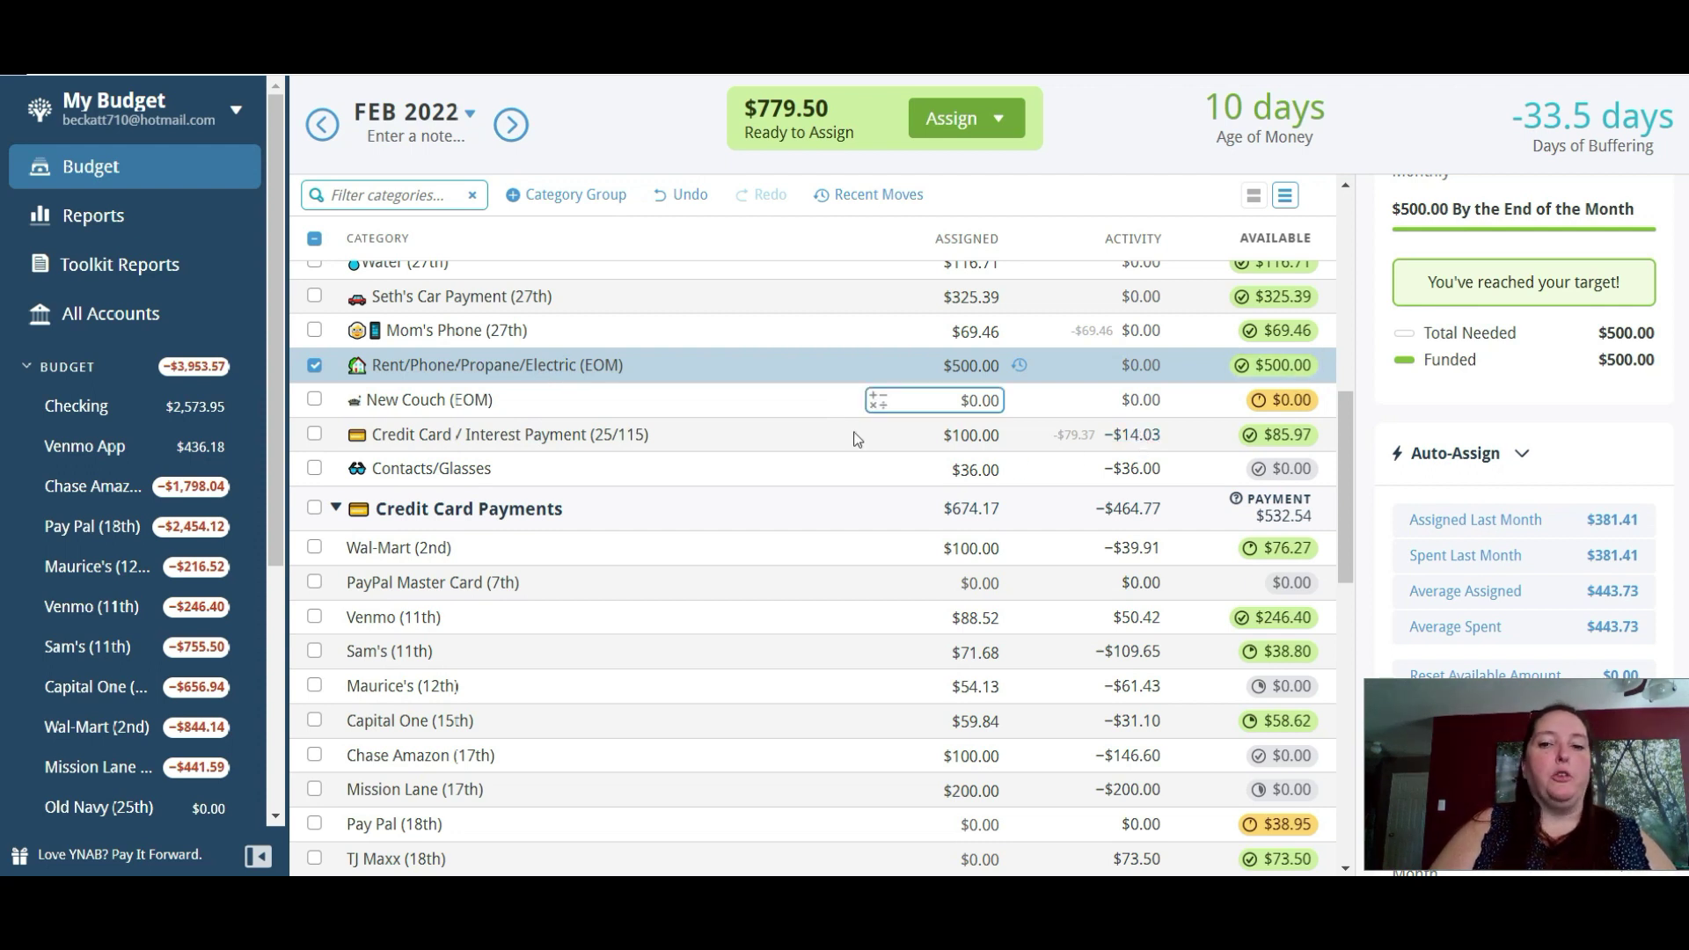
{"action": "left_click", "coordinate": [815, 409]}
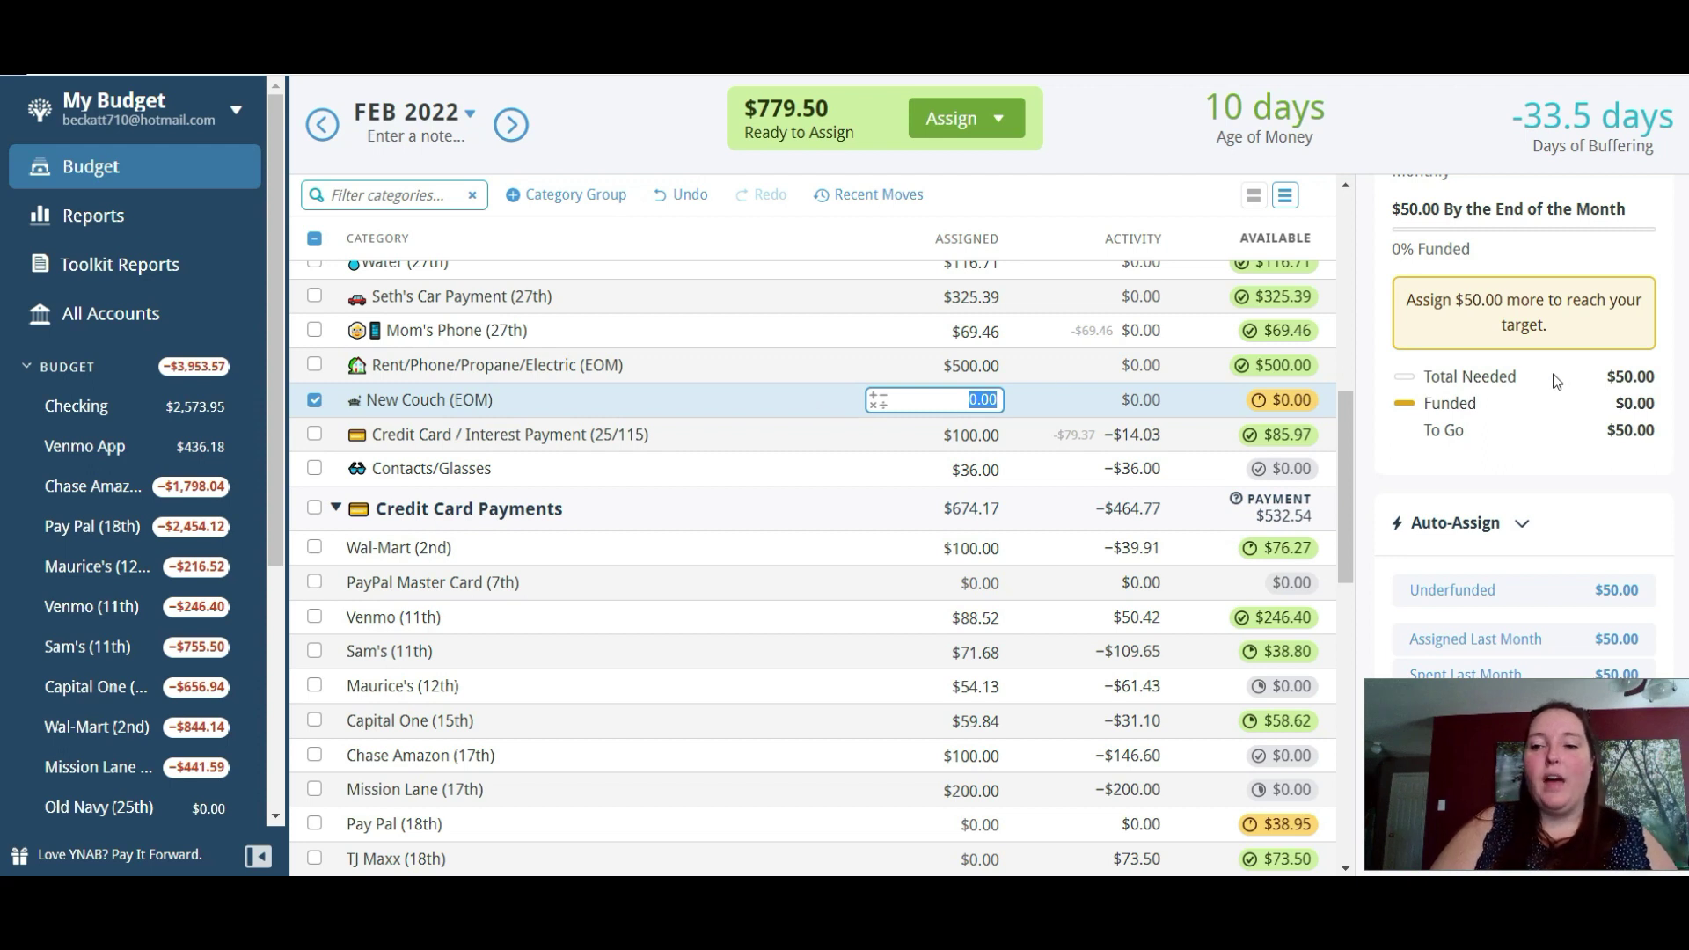
{"action": "left_click", "coordinate": [1452, 597]}
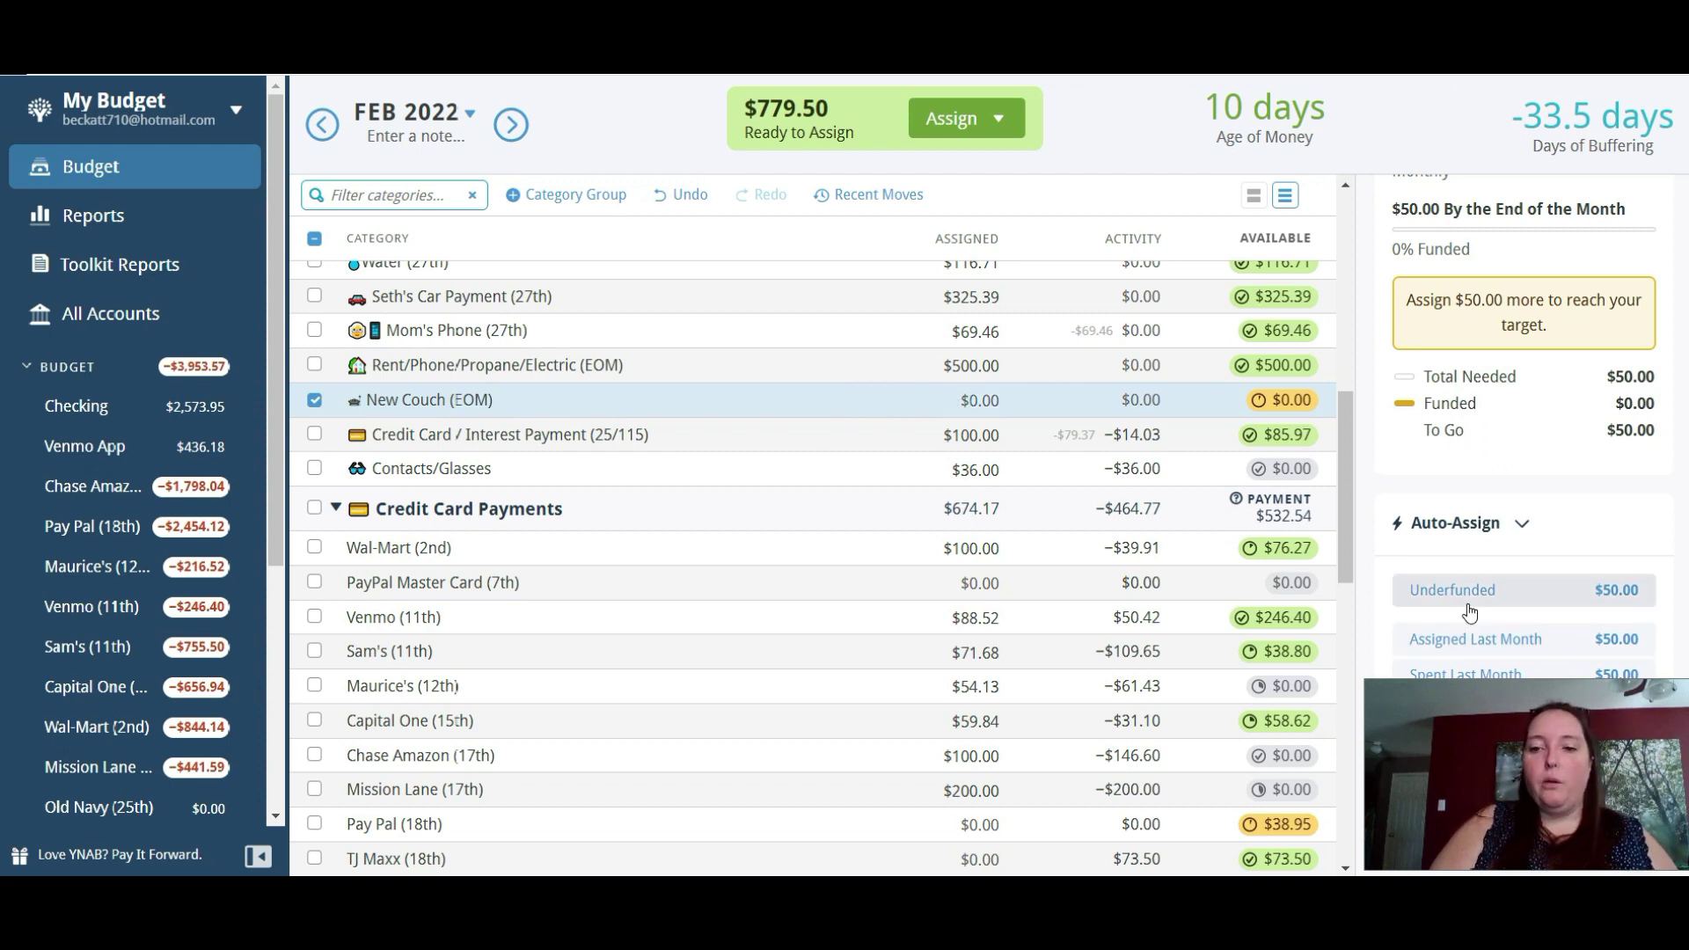
Fund the Pay Pal category under Credit Card Payments by auto-assigning its underfunded amount of $100.00.
{"action": "left_click", "coordinate": [1346, 452]}
{"action": "left_click_drag", "start_coordinate": [1348, 454], "coordinate": [1358, 494]}
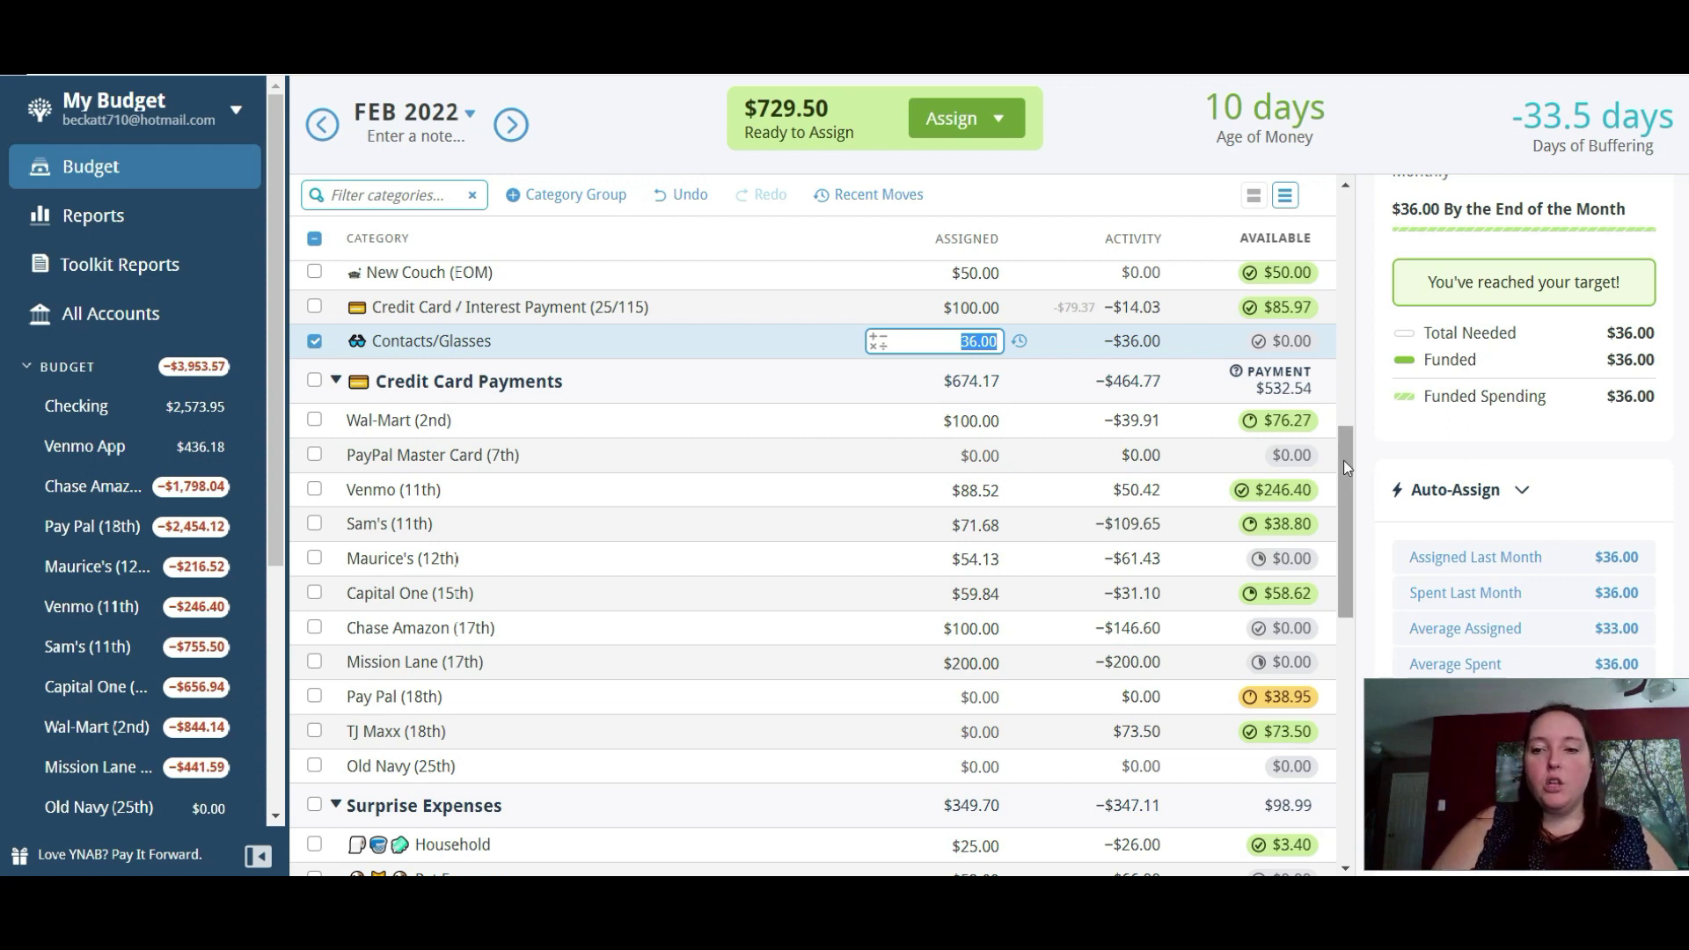
{"action": "scroll", "coordinate": [1352, 493], "scroll_direction": "down", "scroll_amount": 1}
{"action": "scroll", "coordinate": [1352, 493], "scroll_direction": "down", "scroll_amount": 1}
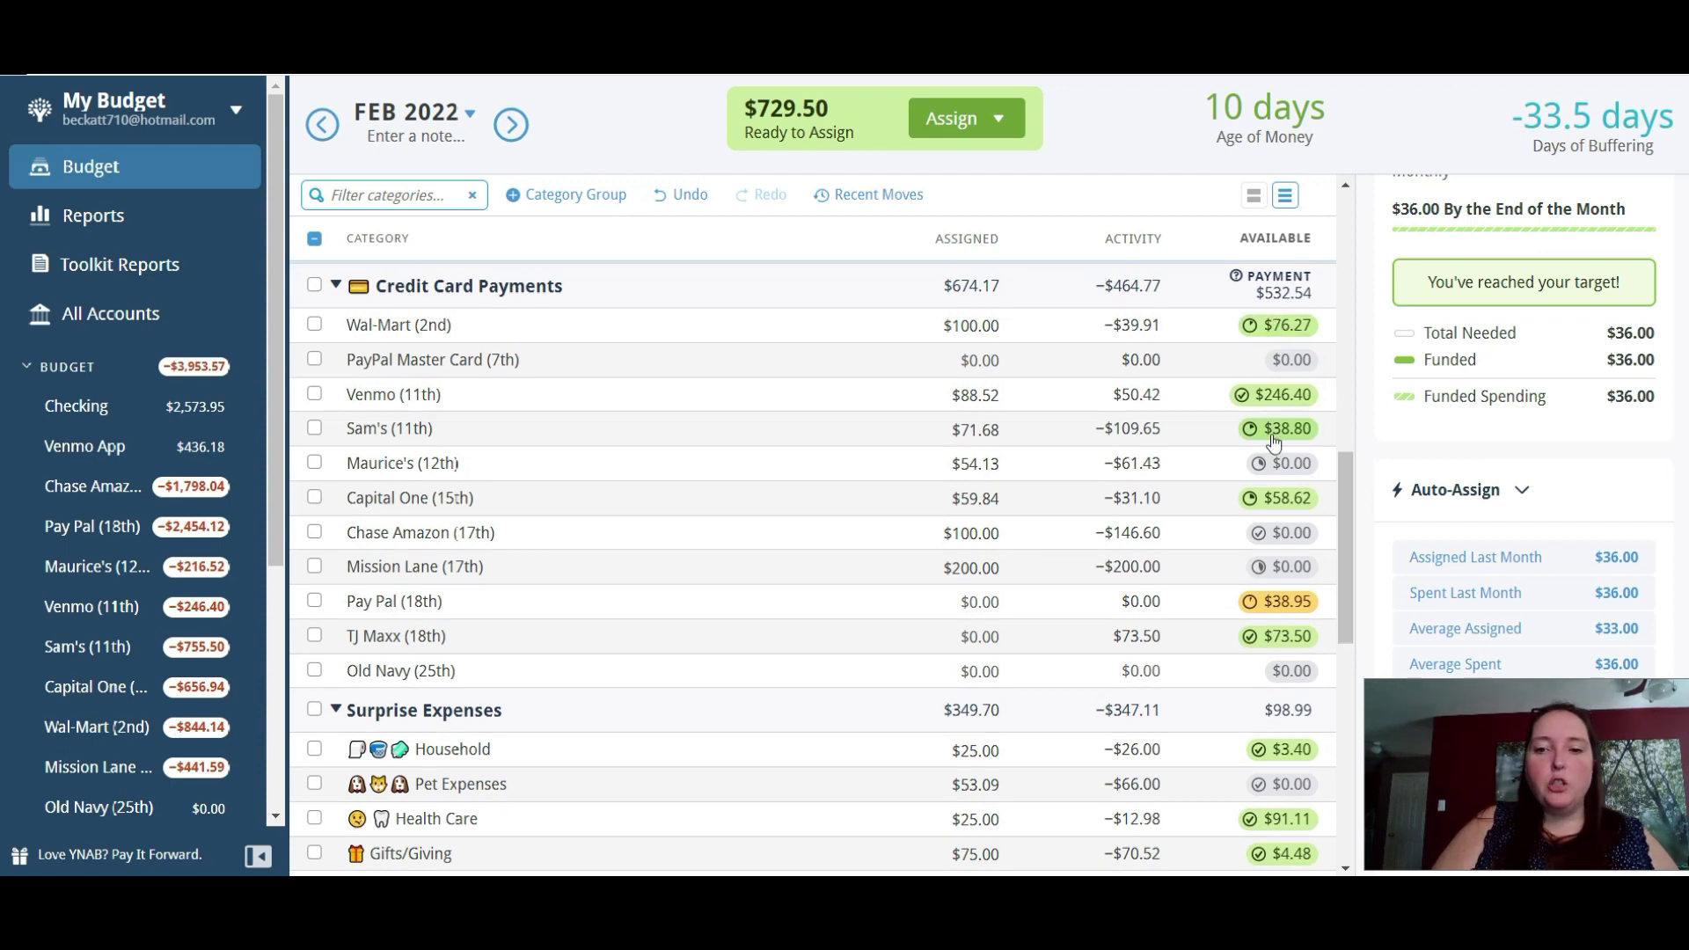
{"action": "mouse_move", "coordinate": [1274, 440]}
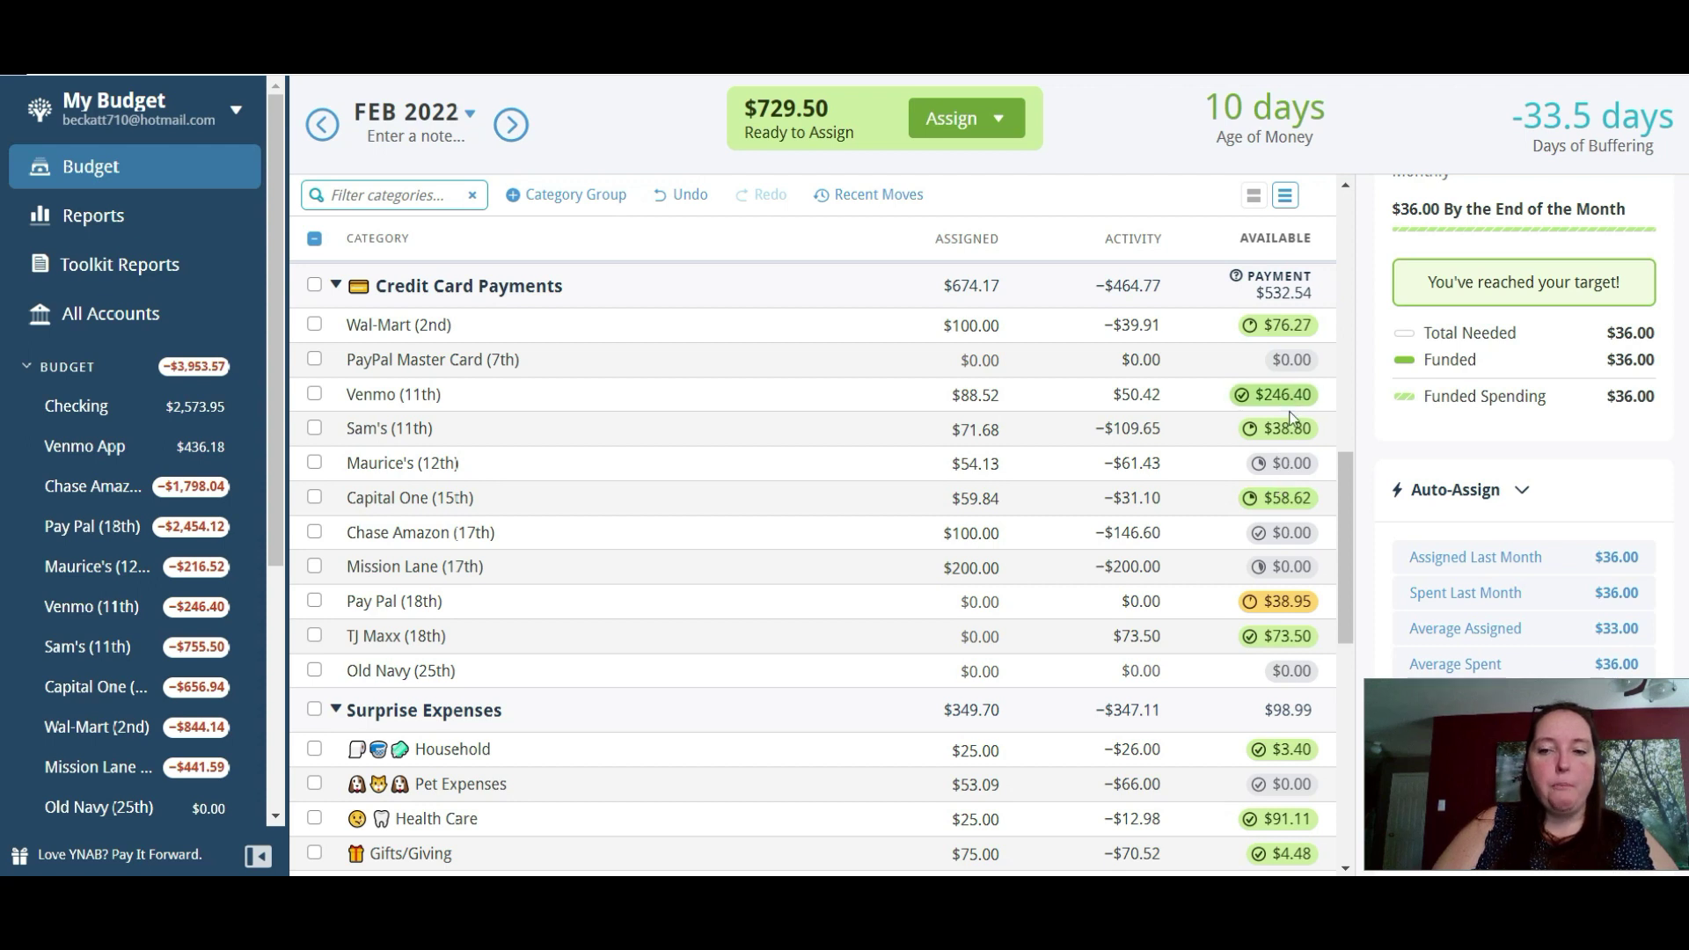
{"action": "mouse_move", "coordinate": [1288, 508]}
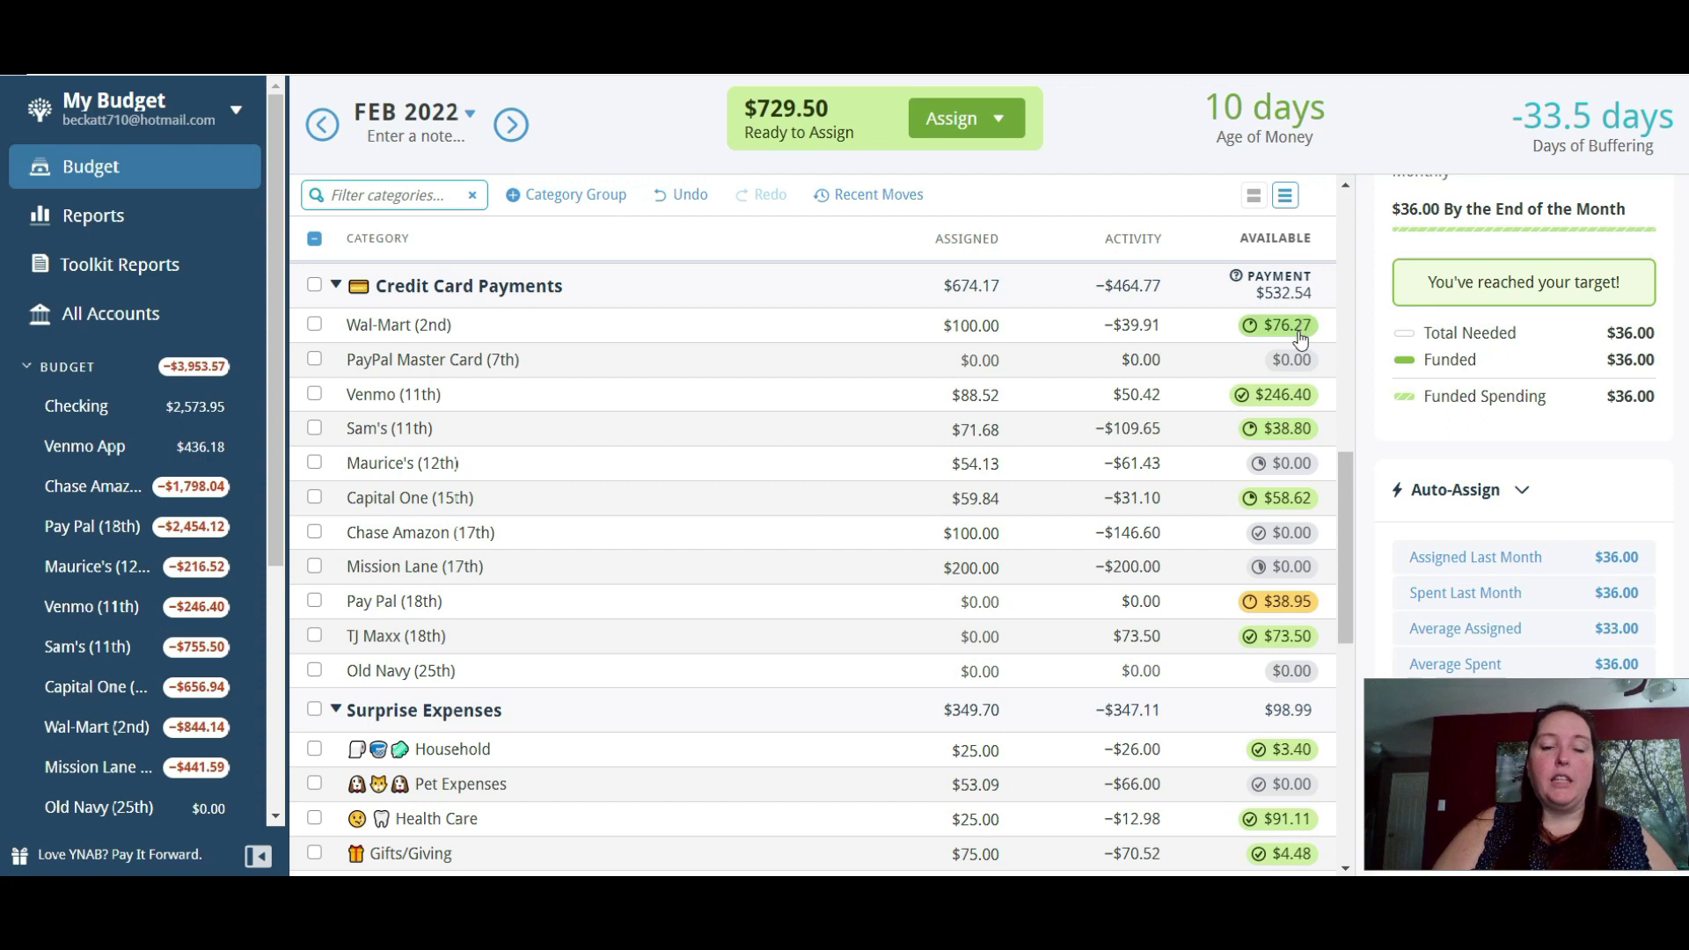
{"action": "mouse_move", "coordinate": [1300, 339]}
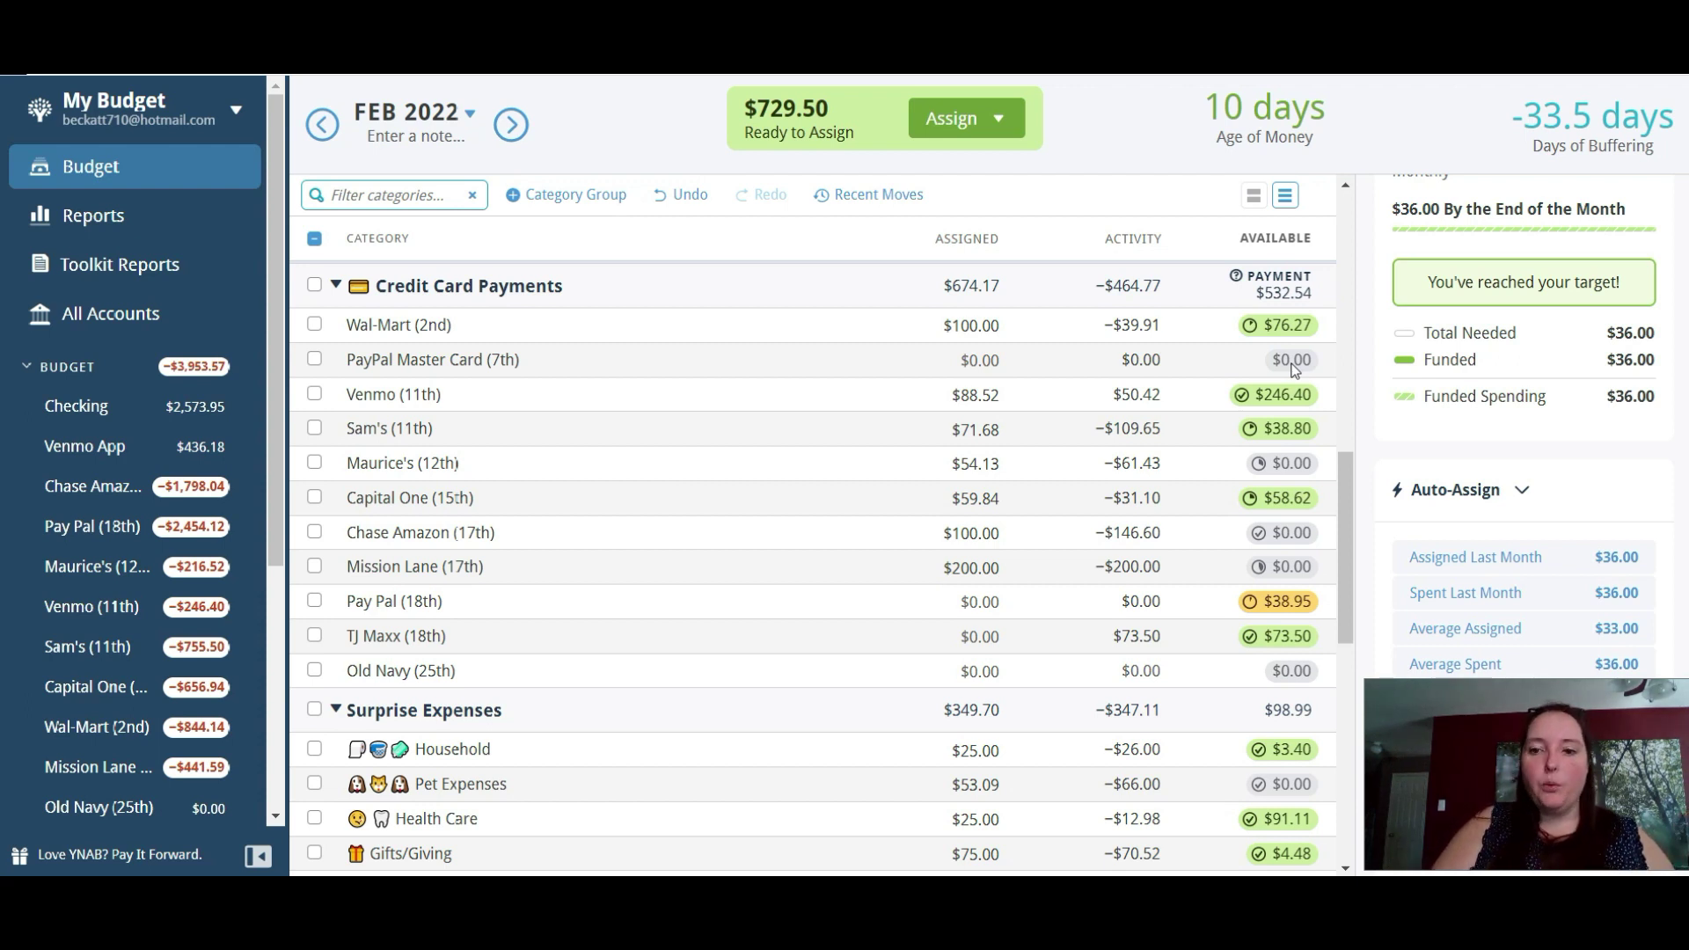
{"action": "left_click", "coordinate": [1347, 495]}
{"action": "left_click_drag", "start_coordinate": [1346, 495], "coordinate": [1344, 549]}
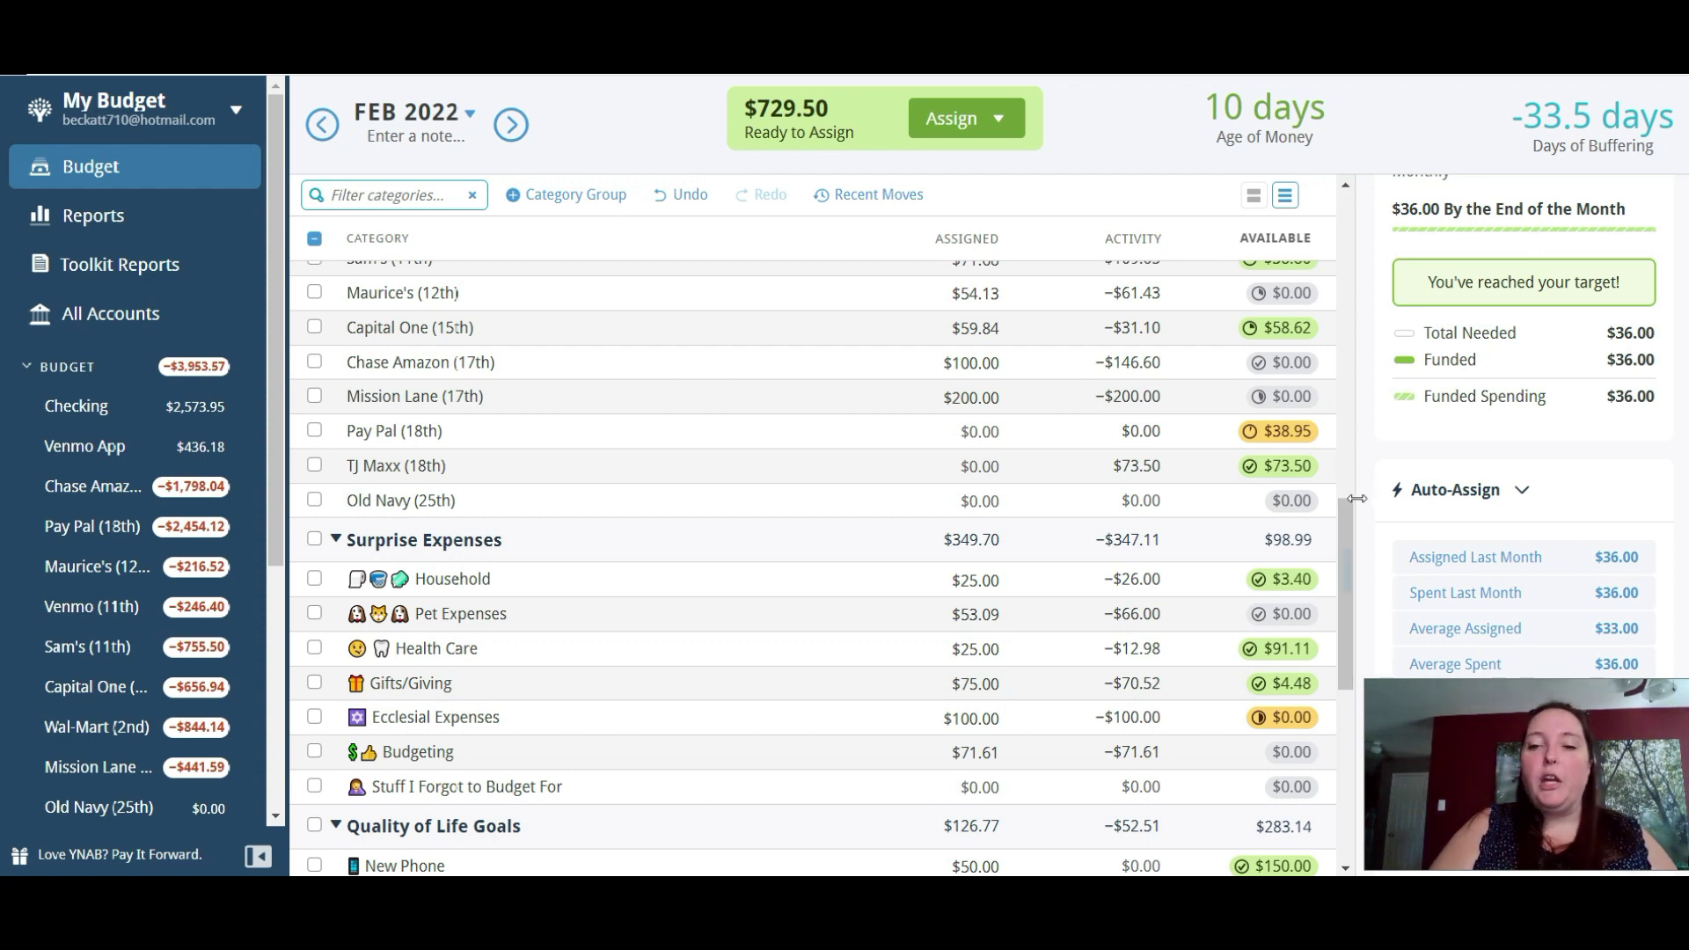
{"action": "left_click_drag", "start_coordinate": [1356, 522], "coordinate": [1354, 545]}
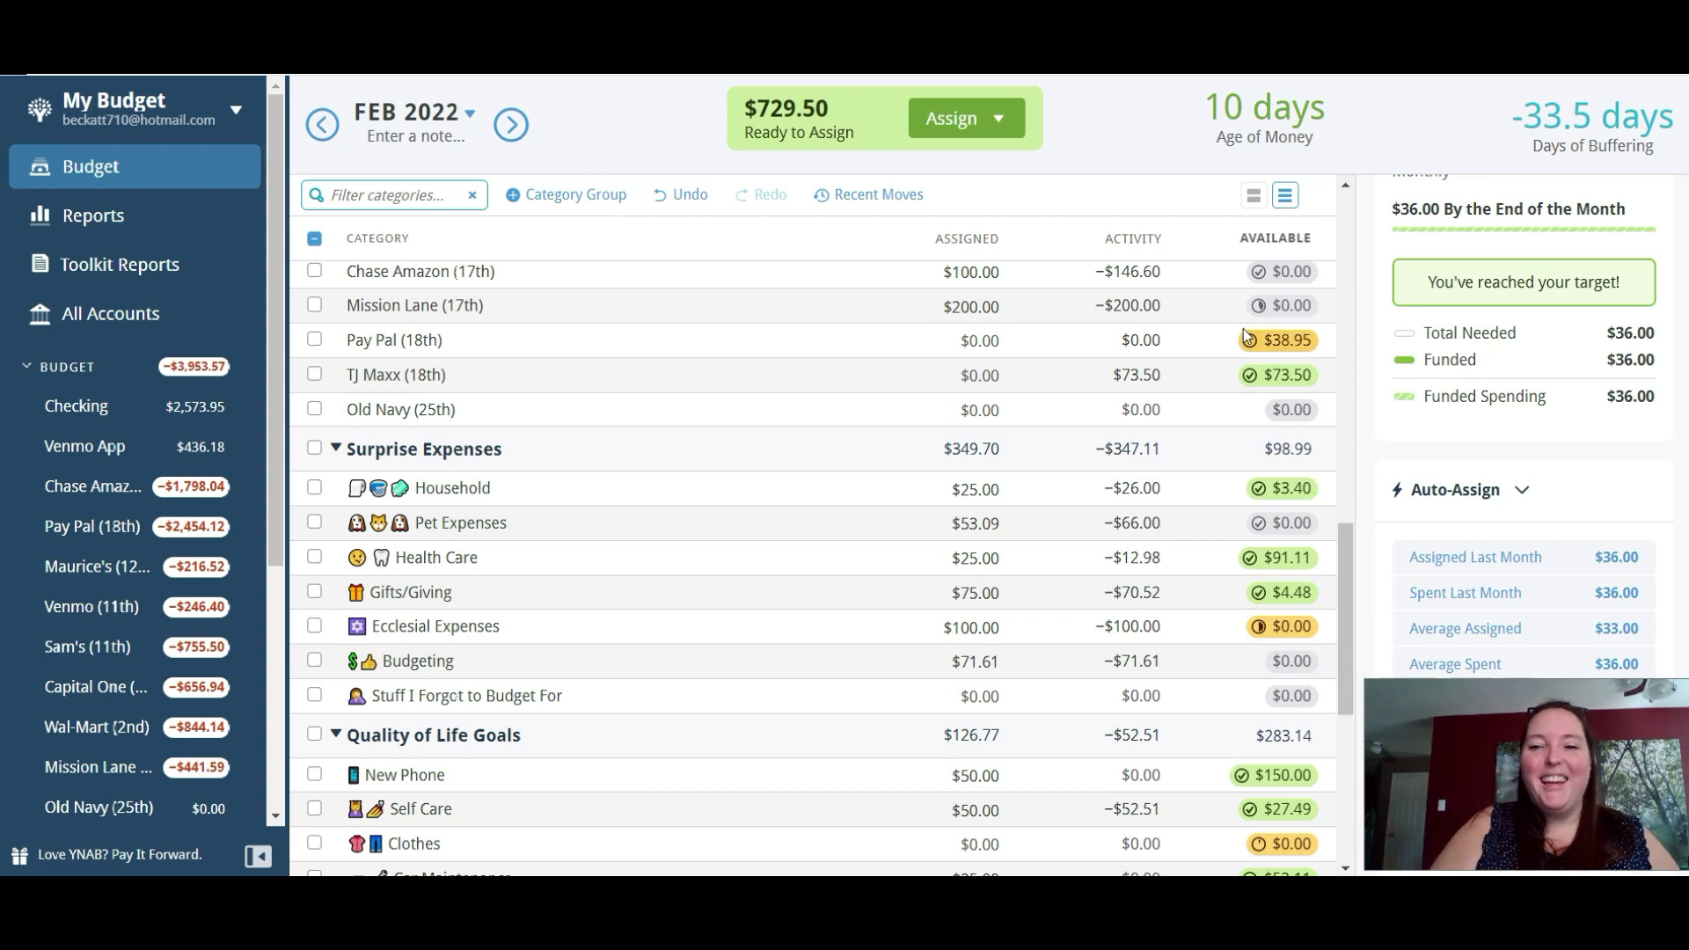
{"action": "left_click", "coordinate": [1211, 352]}
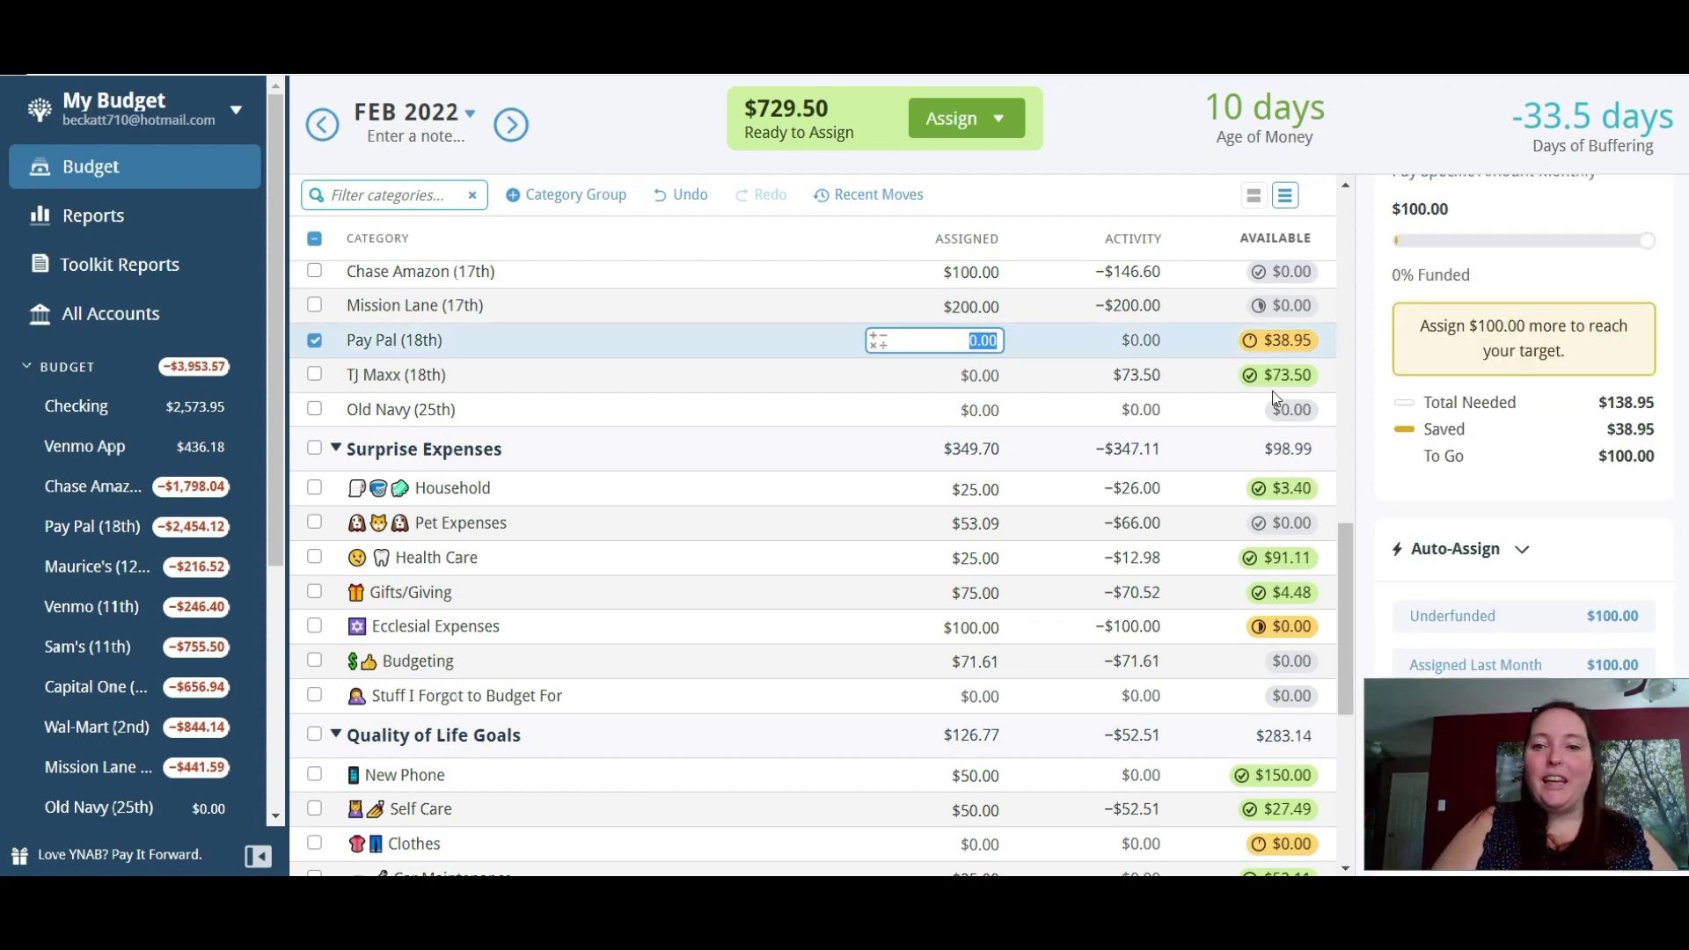
{"action": "left_click", "coordinate": [1465, 616]}
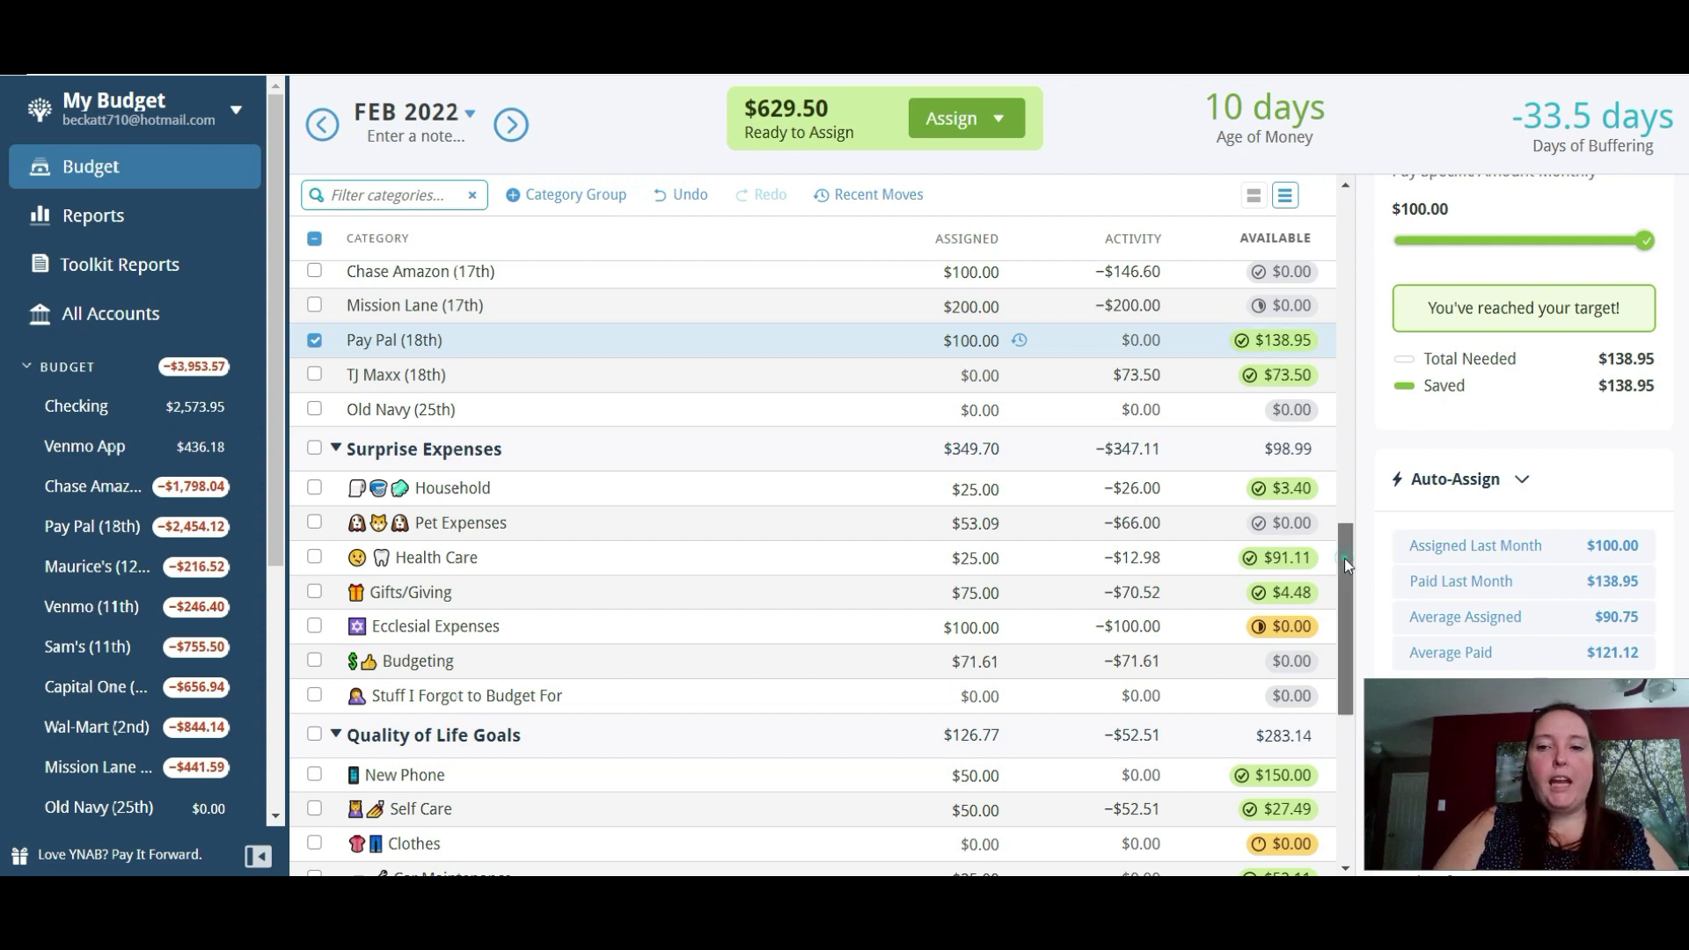
Fund the Ecclesial Expenses category under Surprise Expenses by auto-assigning its underfunded amount of $100.00.
{"action": "scroll", "coordinate": [1346, 563], "scroll_direction": "down", "scroll_amount": 1}
{"action": "scroll", "coordinate": [1351, 574], "scroll_direction": "down", "scroll_amount": 1}
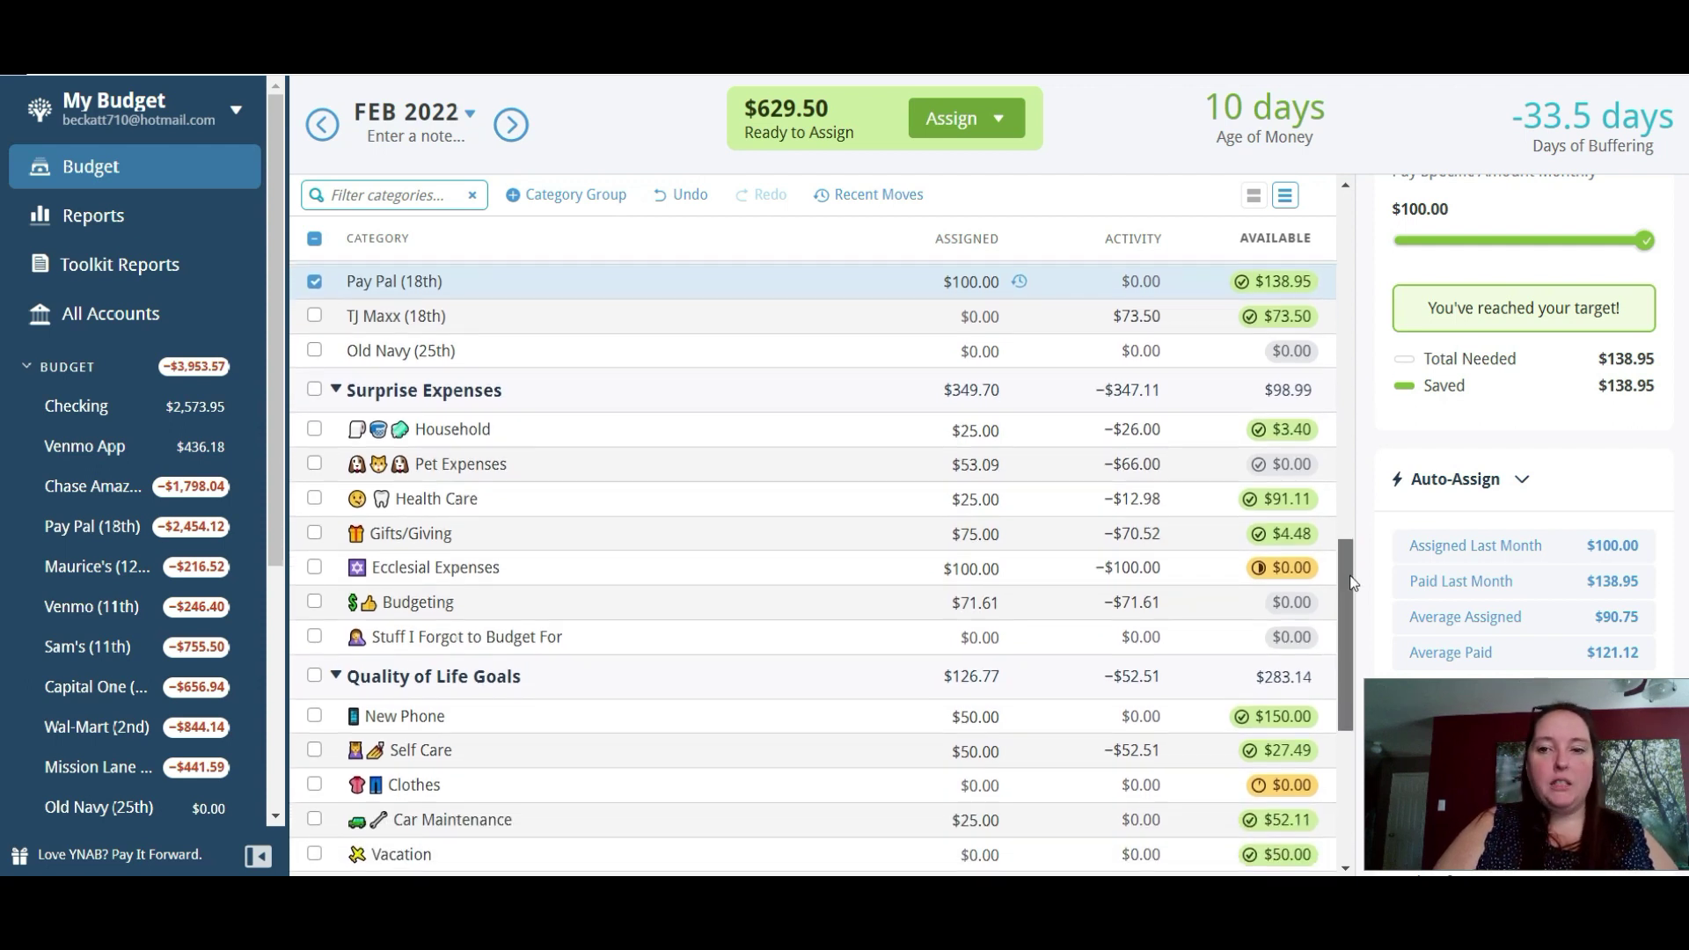
{"action": "mouse_move", "coordinate": [1278, 328]}
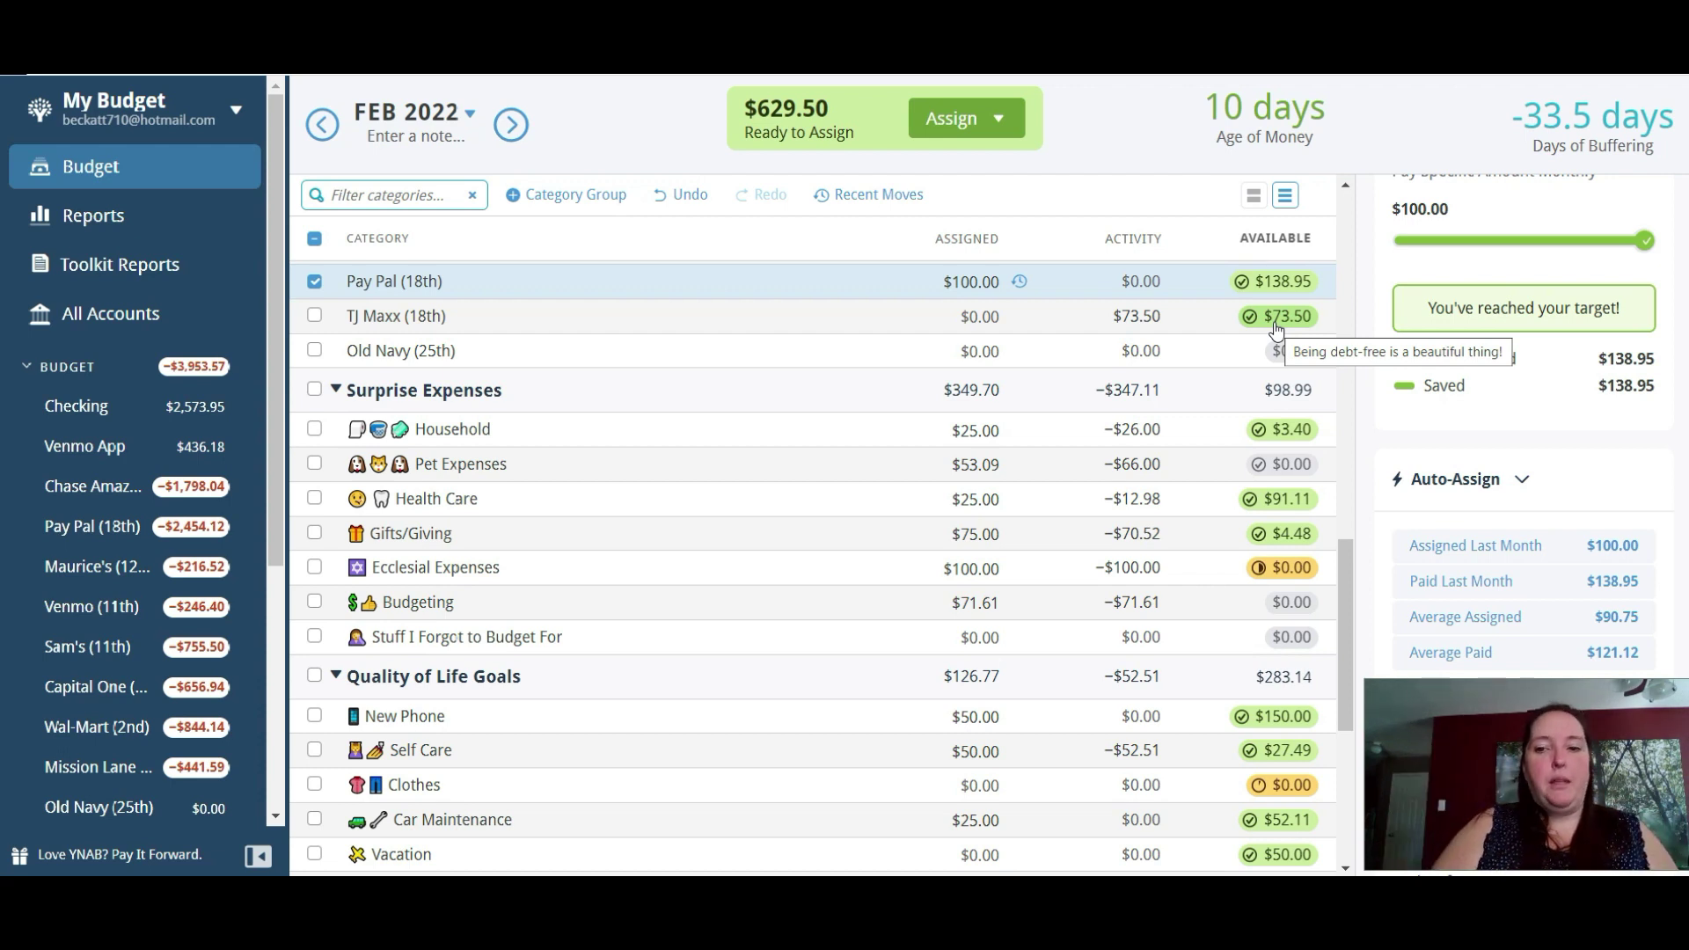
{"action": "scroll", "coordinate": [1346, 569], "scroll_direction": "down", "scroll_amount": 2}
{"action": "scroll", "coordinate": [1346, 582], "scroll_direction": "down", "scroll_amount": 5}
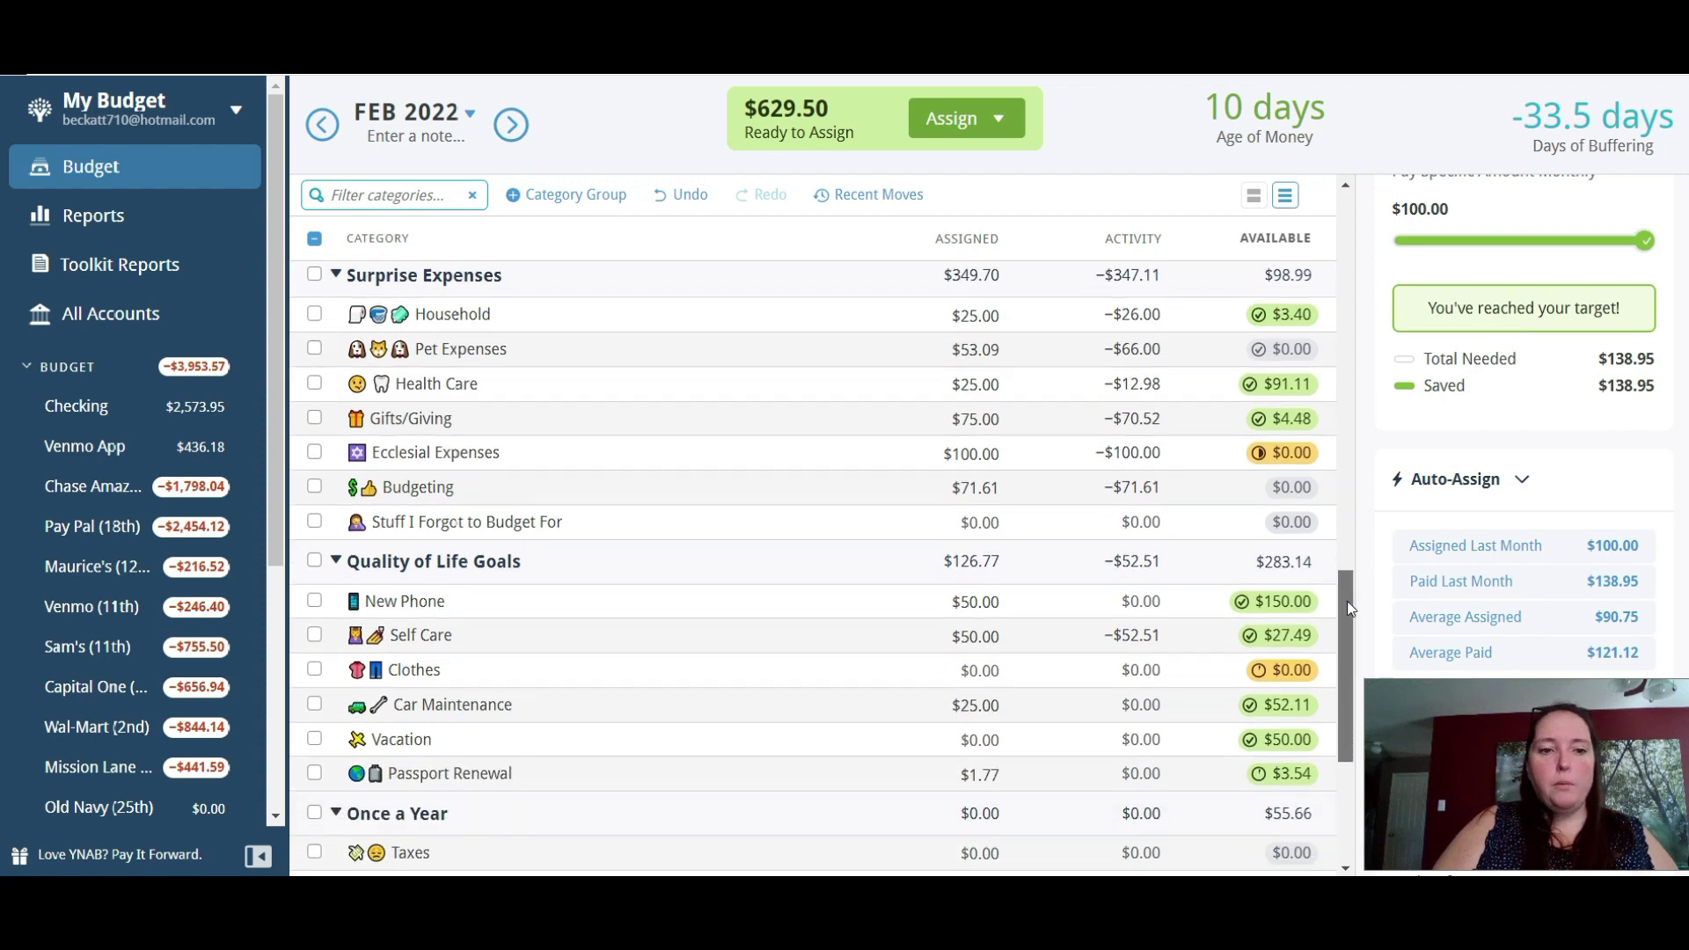
{"action": "left_click", "coordinate": [1183, 419]}
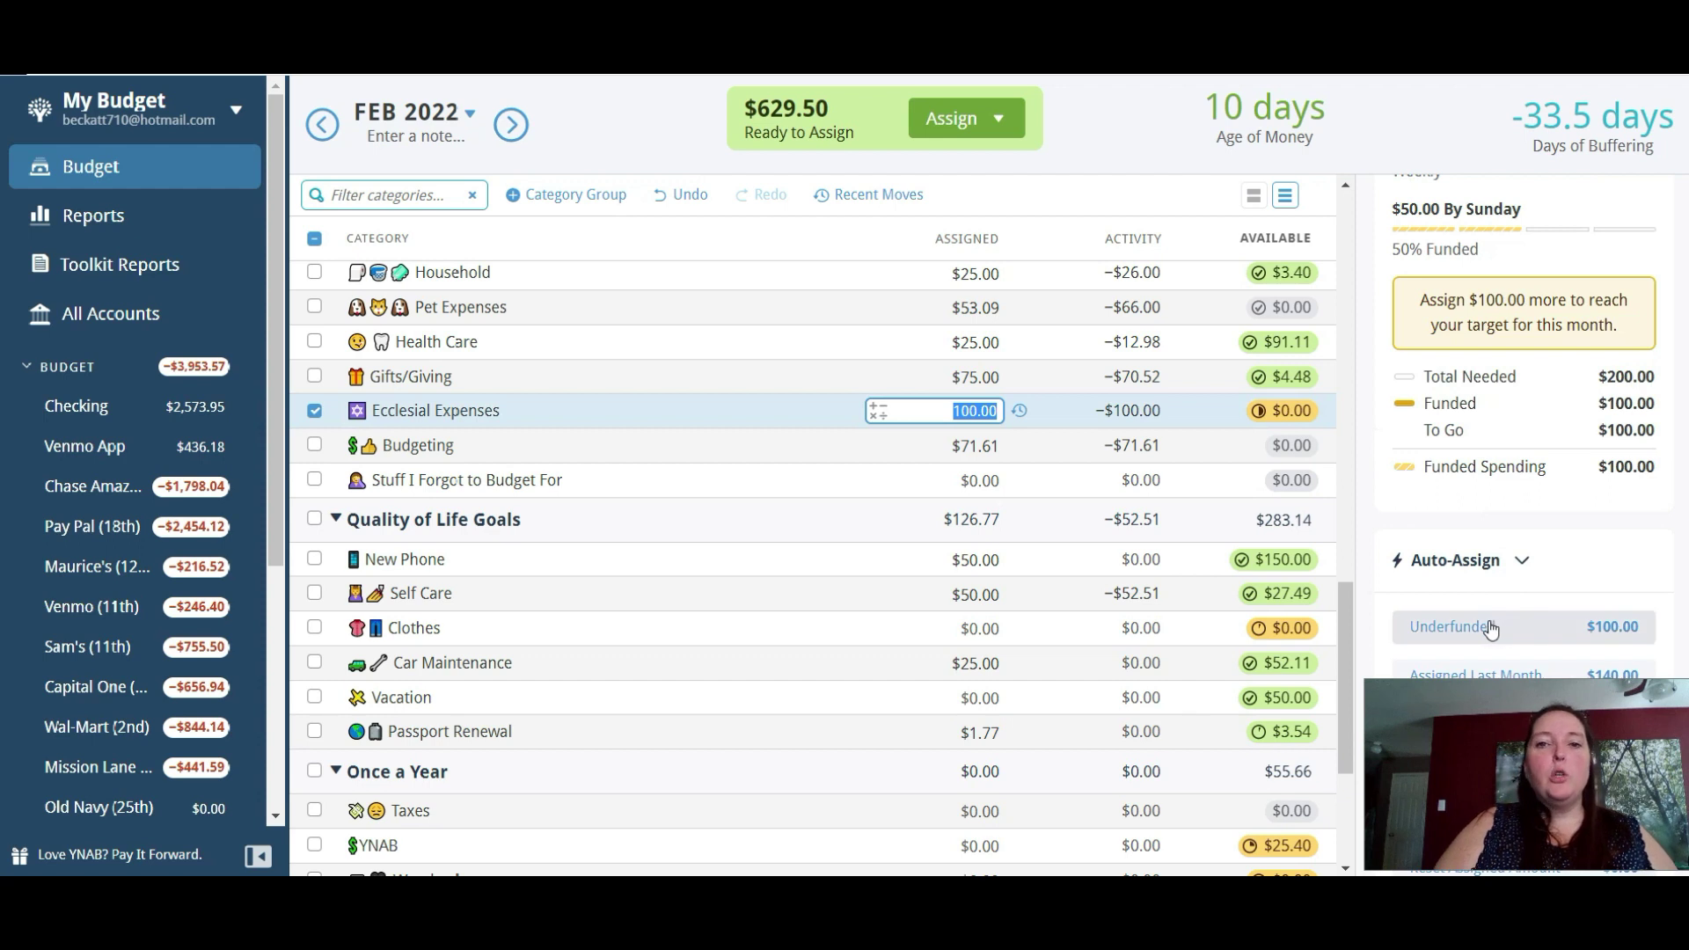
{"action": "left_click", "coordinate": [1493, 625]}
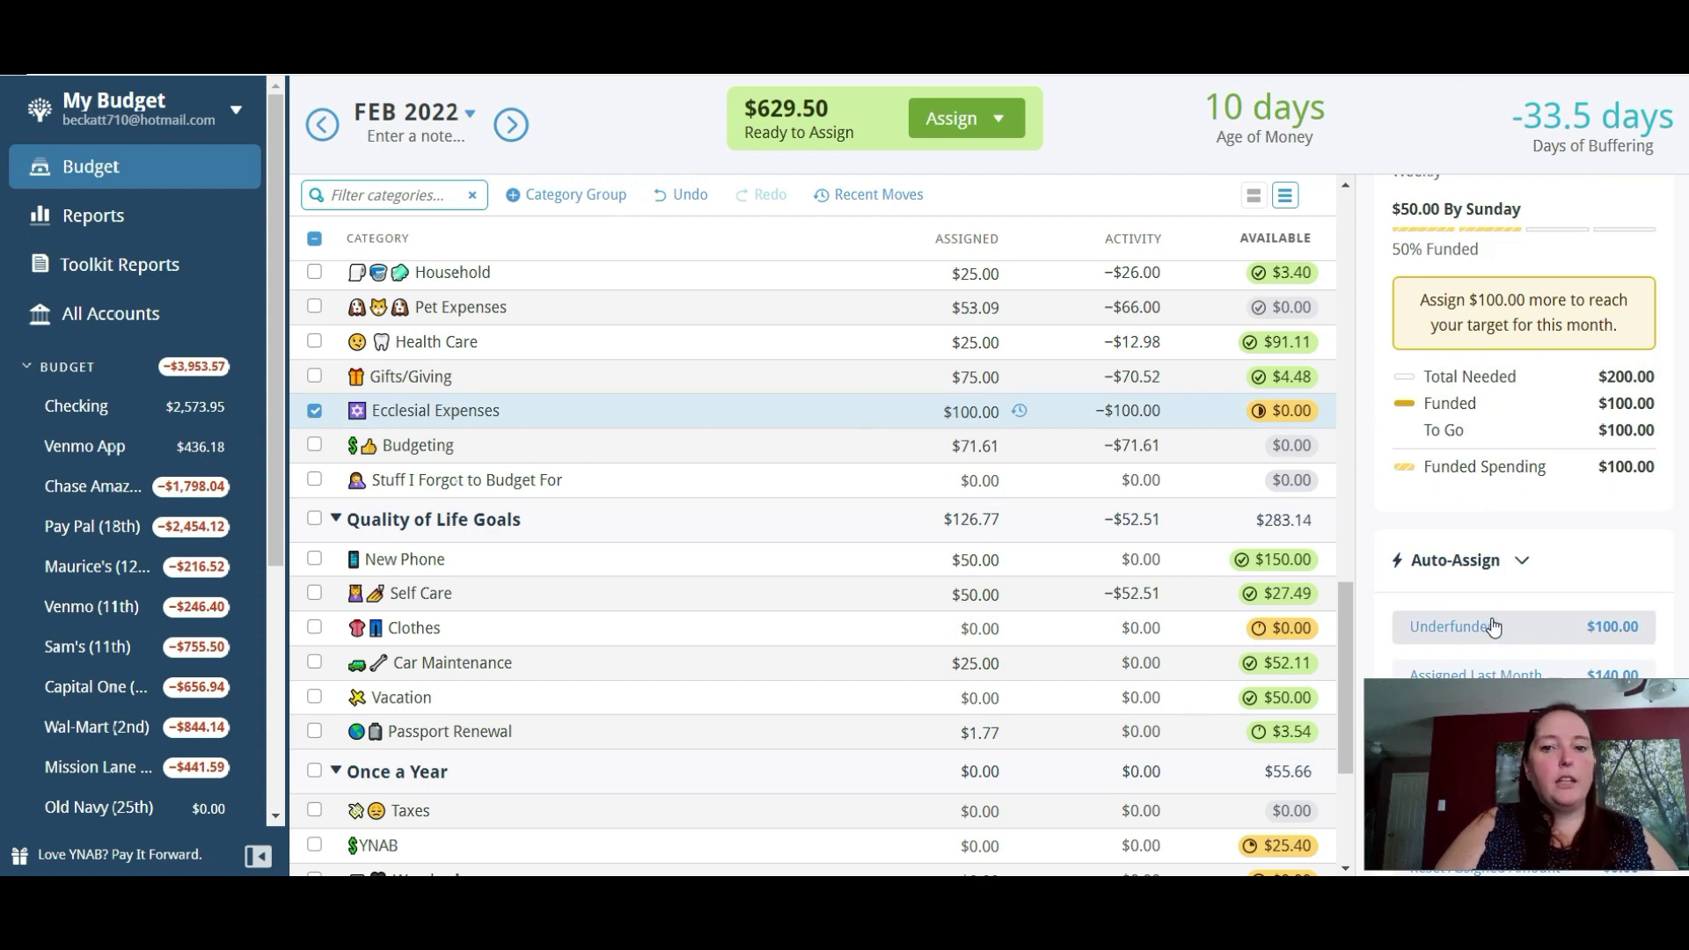
{"action": "left_click", "coordinate": [1493, 624]}
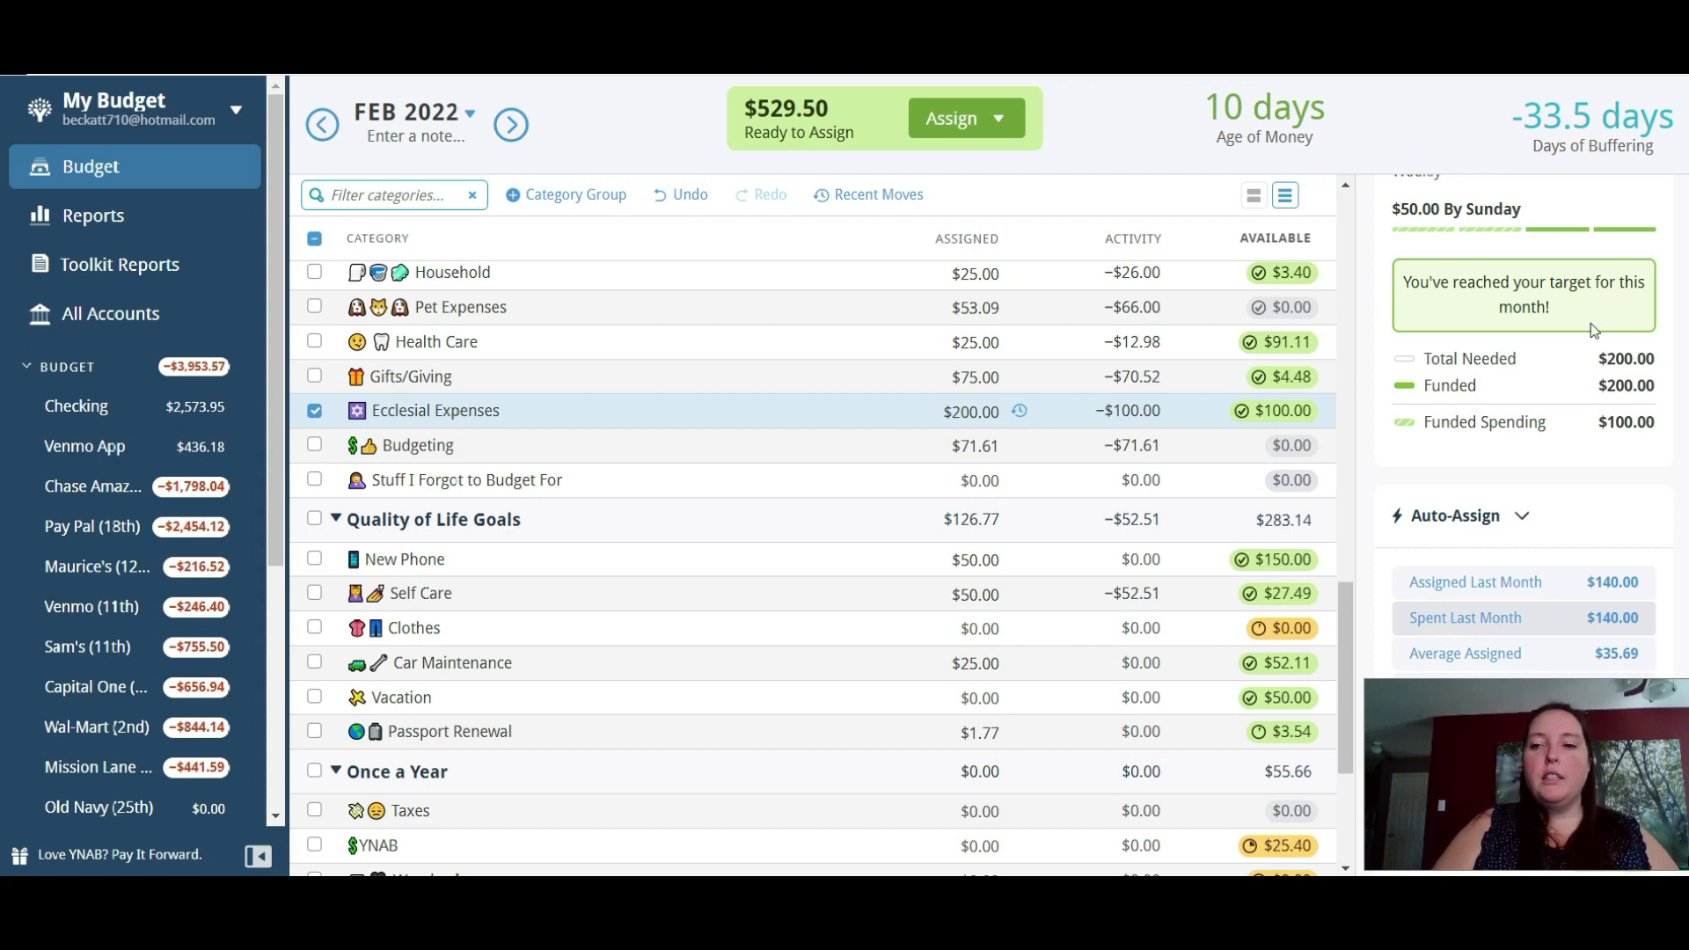
{"action": "scroll", "coordinate": [1430, 374], "scroll_direction": "up", "scroll_amount": 3}
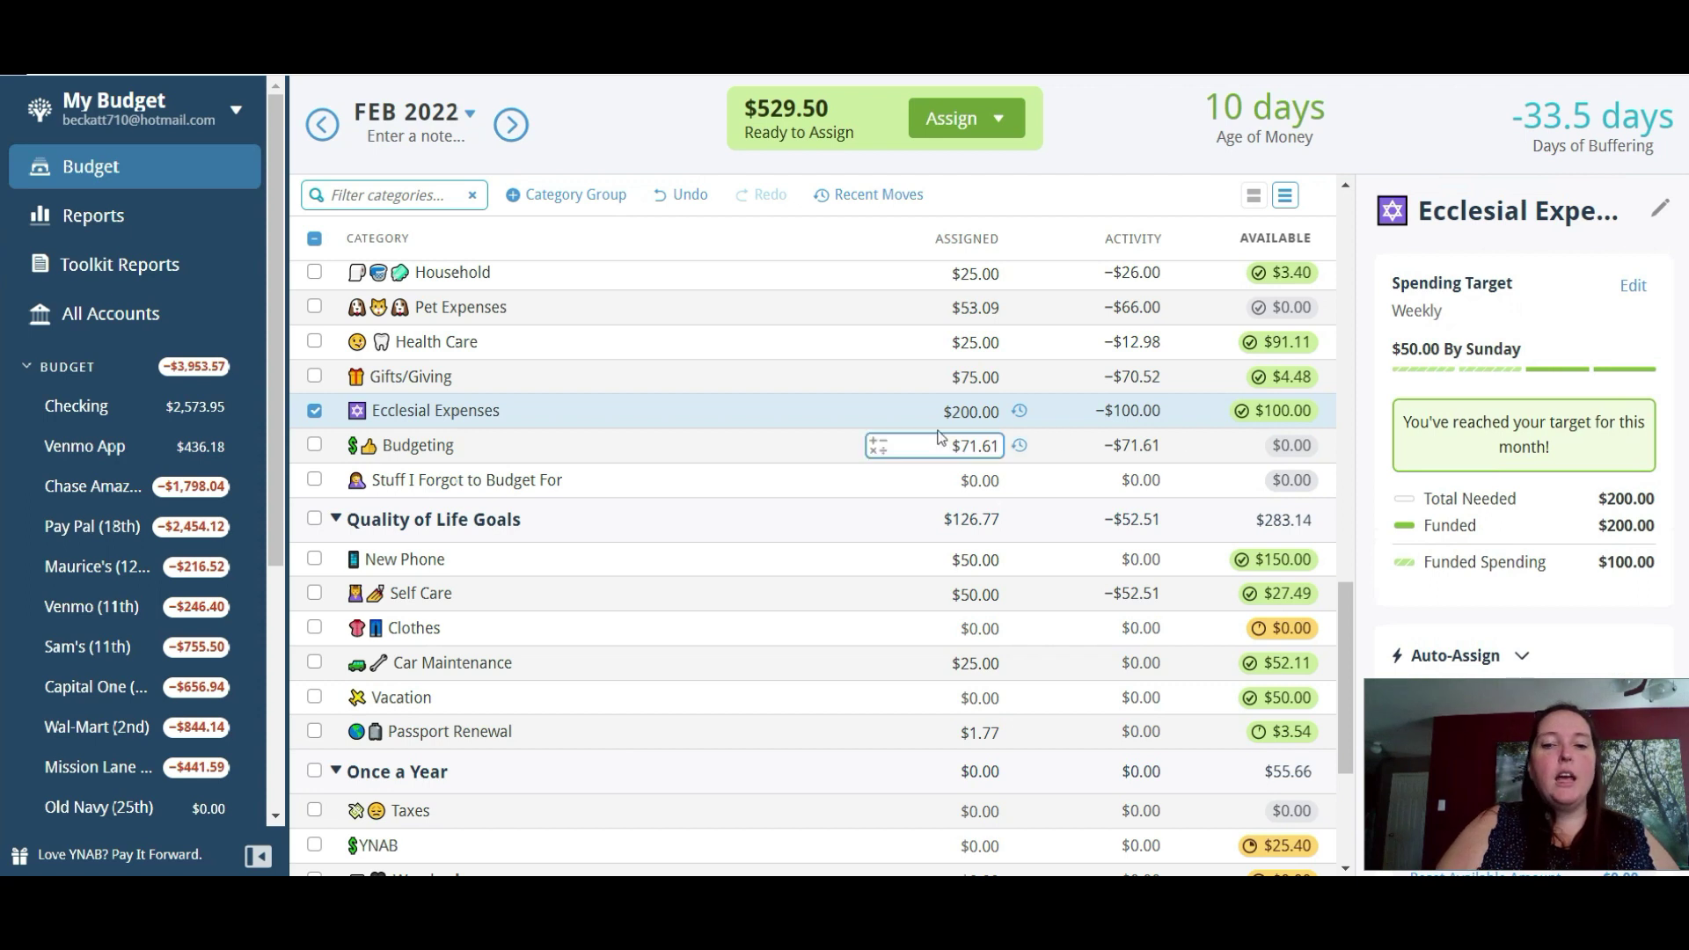
{"action": "left_click", "coordinate": [965, 422]}
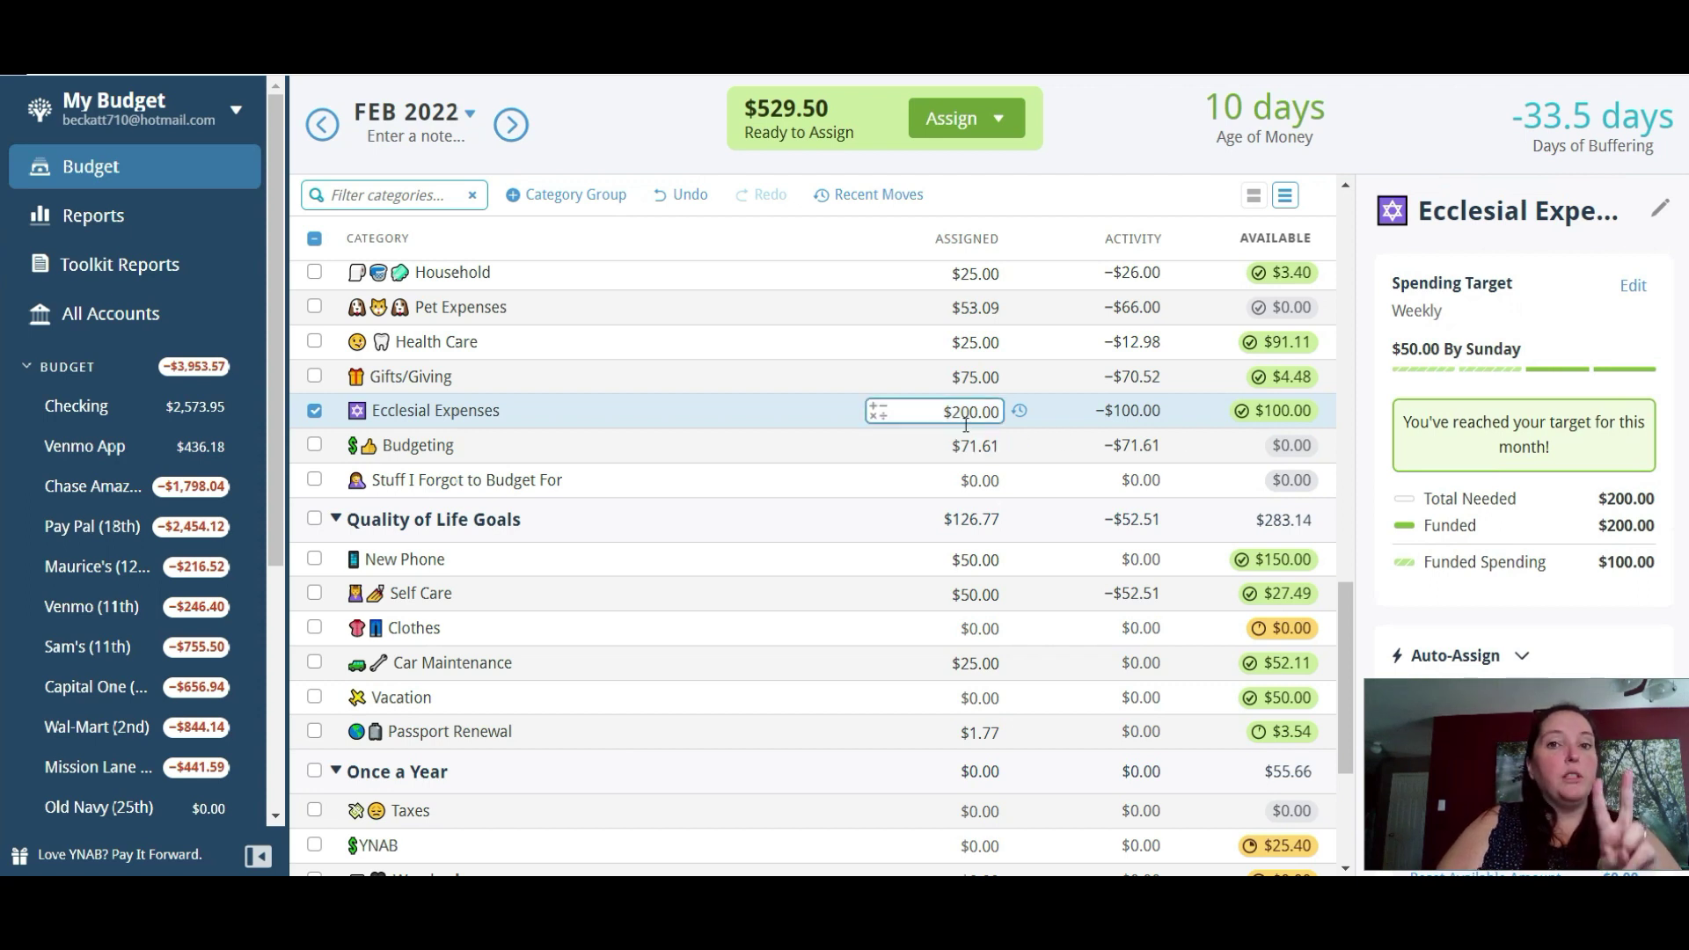
{"action": "left_click", "coordinate": [1400, 445]}
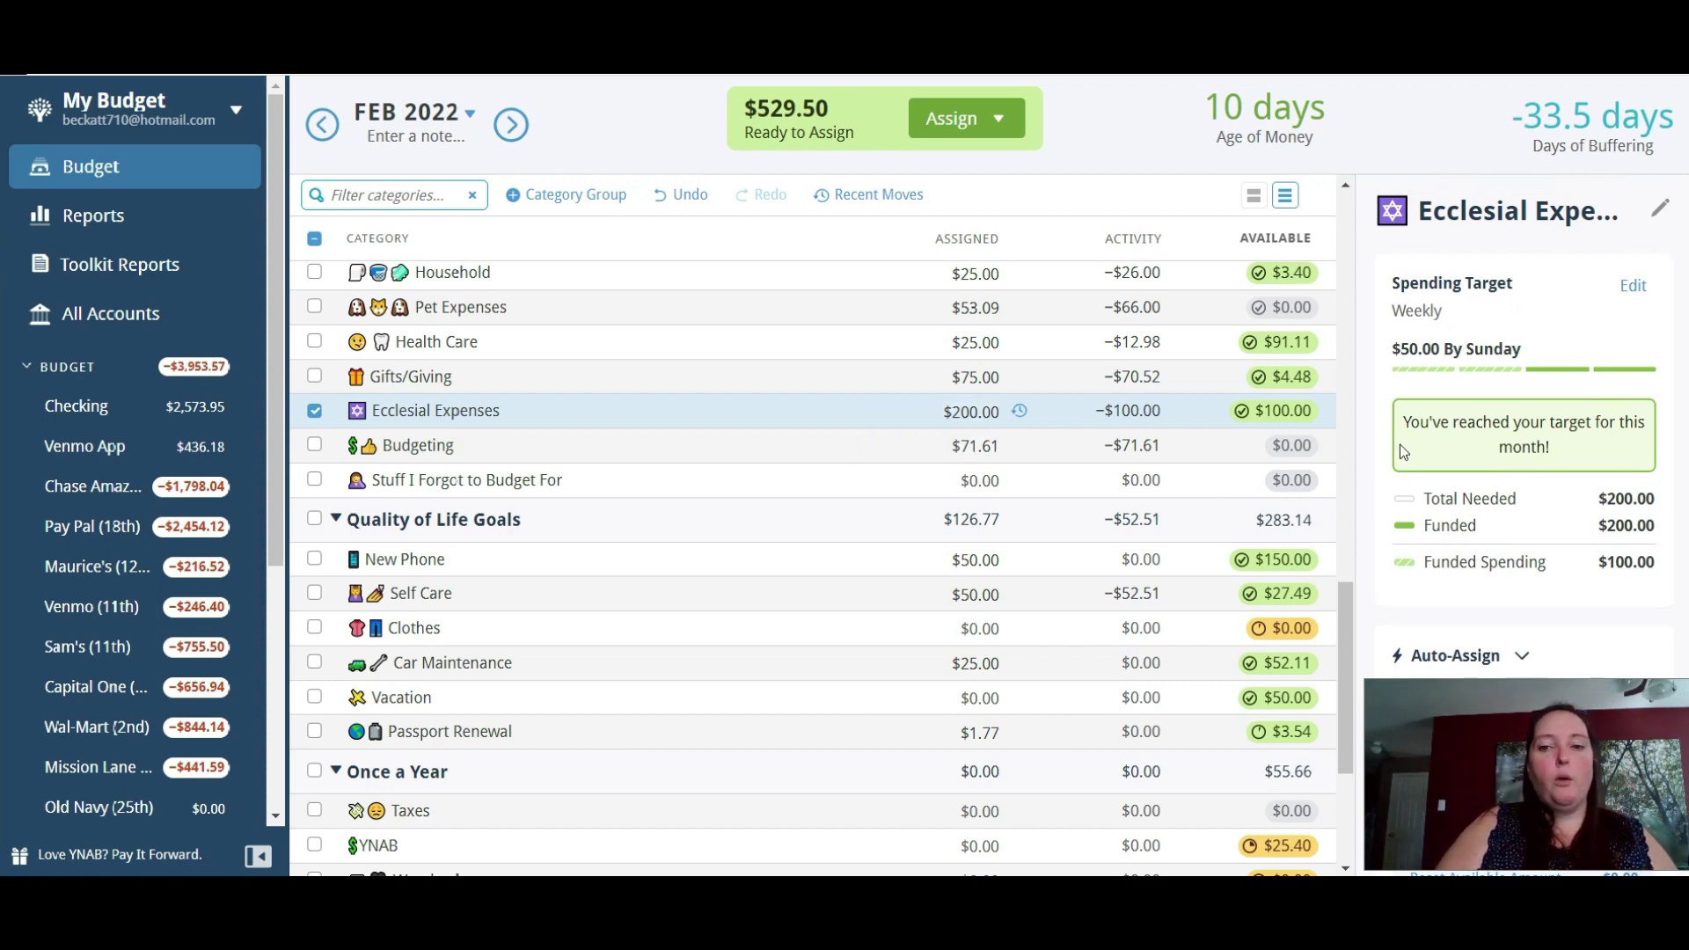
Fund the YNAB and Wondershare categories under Once a Year by auto-assigning their underfunded amounts of $9.20 and $5.00.
{"action": "scroll", "coordinate": [1359, 672], "scroll_direction": "down", "scroll_amount": 1}
{"action": "scroll", "coordinate": [1359, 671], "scroll_direction": "down", "scroll_amount": 3}
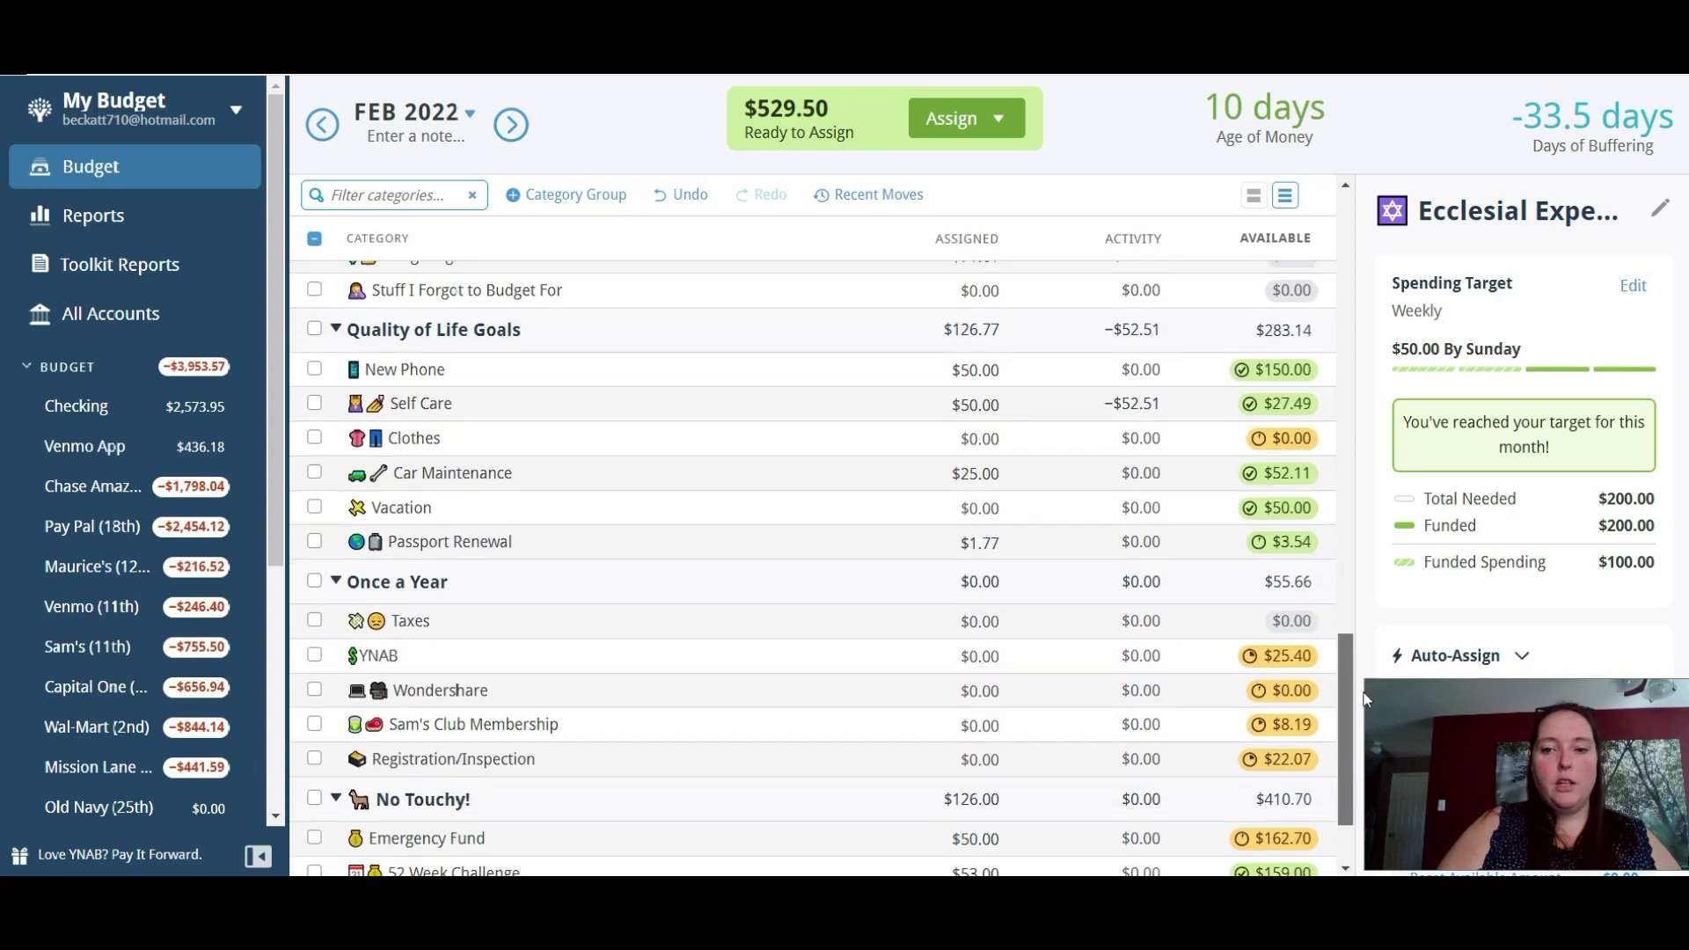
{"action": "scroll", "coordinate": [1365, 704], "scroll_direction": "up", "scroll_amount": 1}
{"action": "scroll", "coordinate": [1361, 717], "scroll_direction": "down", "scroll_amount": 3}
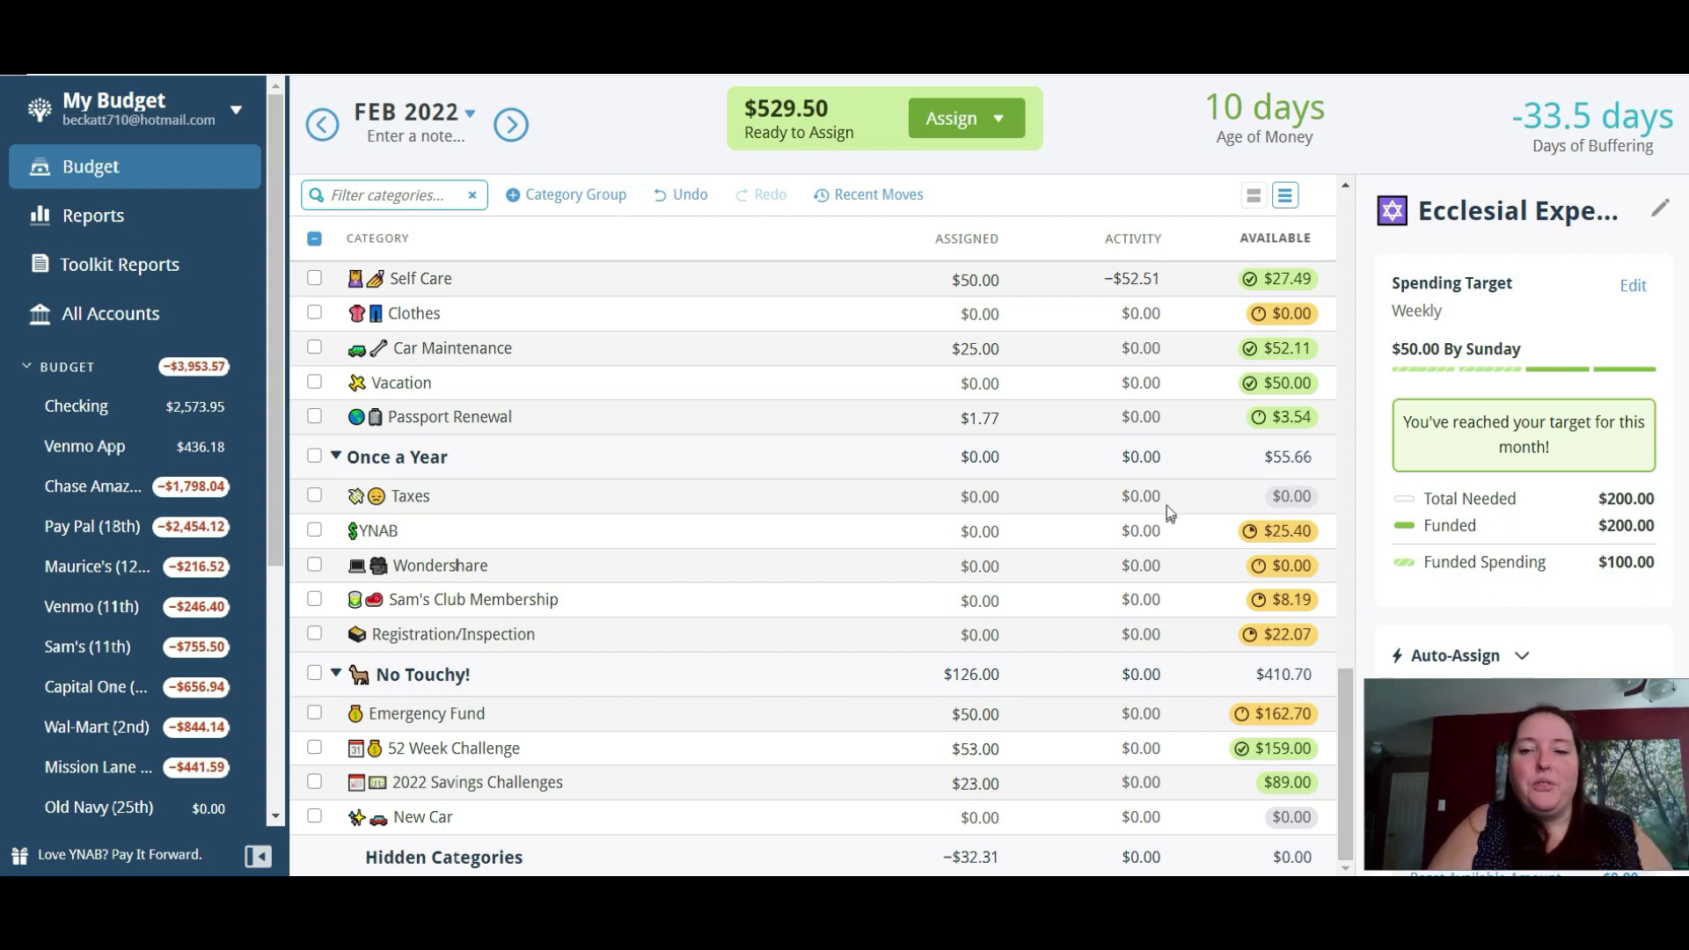
{"action": "left_click", "coordinate": [1207, 531]}
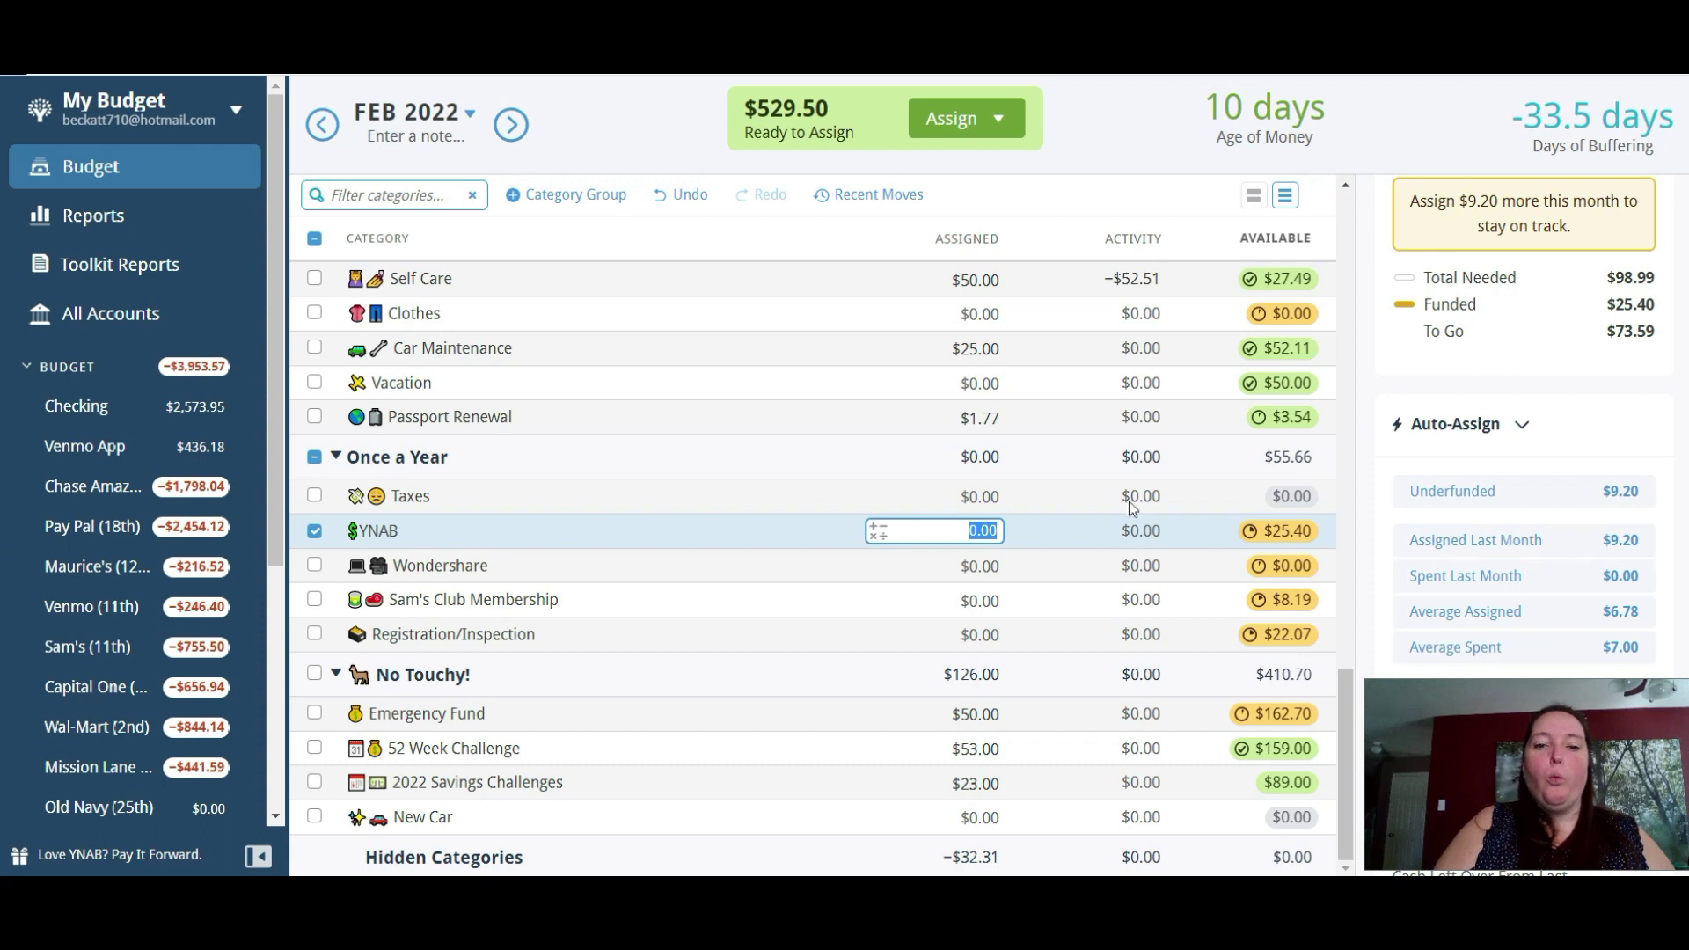
{"action": "key", "text": "Escape"}
{"action": "left_click", "coordinate": [1521, 476]}
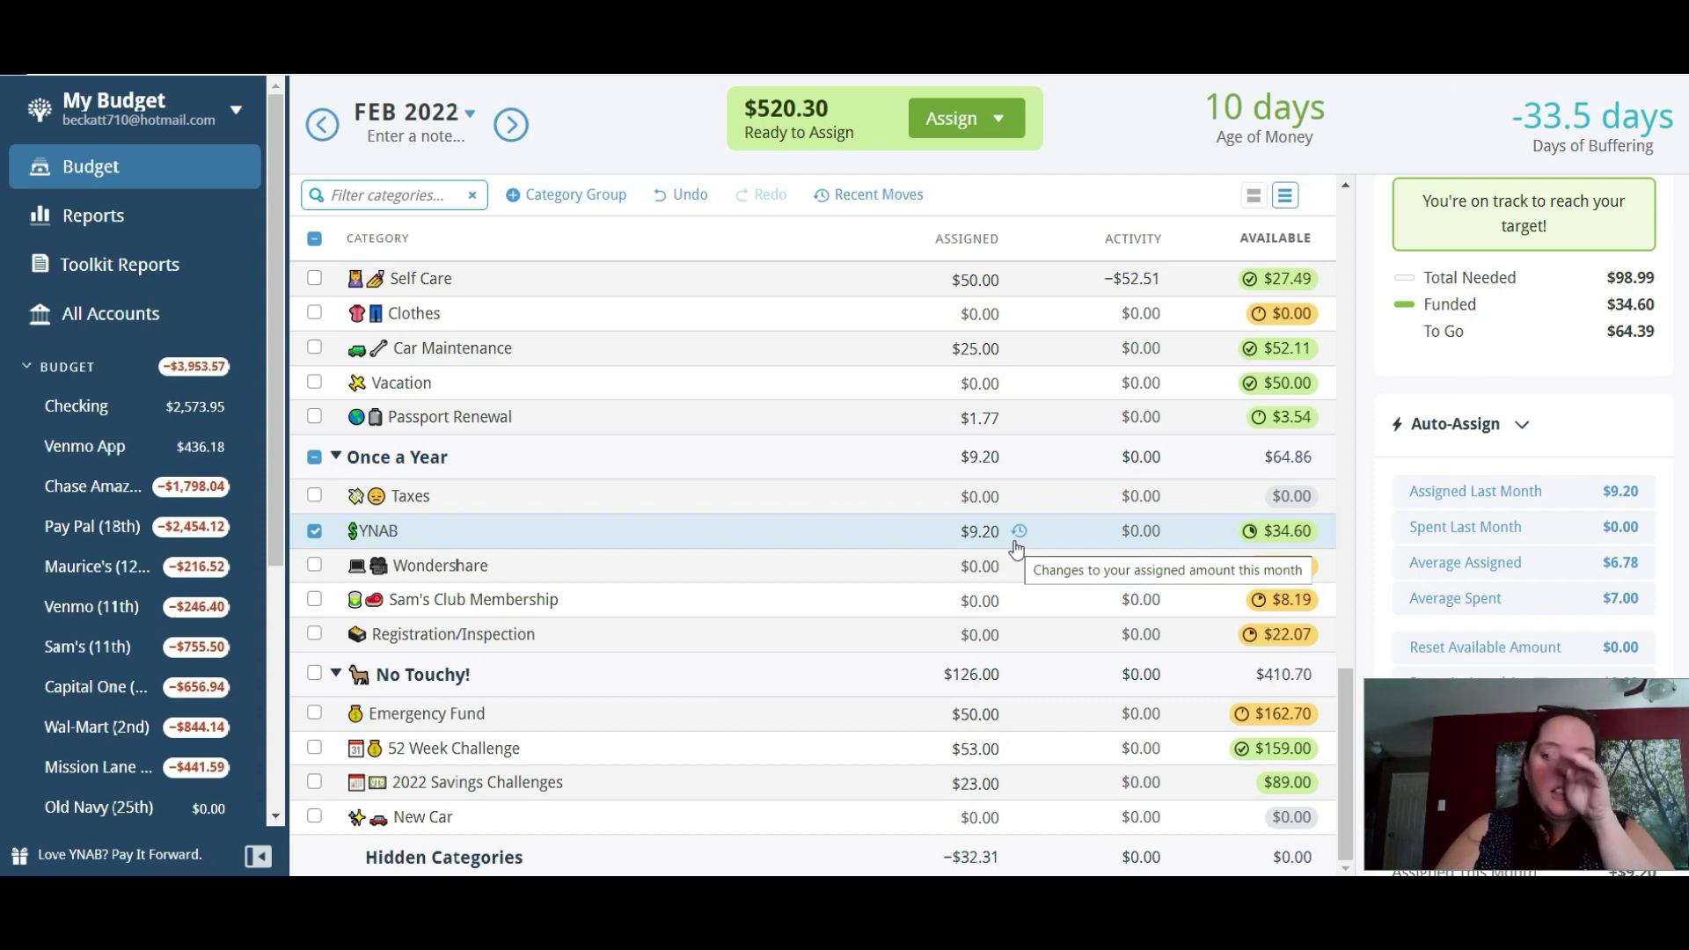
{"action": "left_click", "coordinate": [981, 565]}
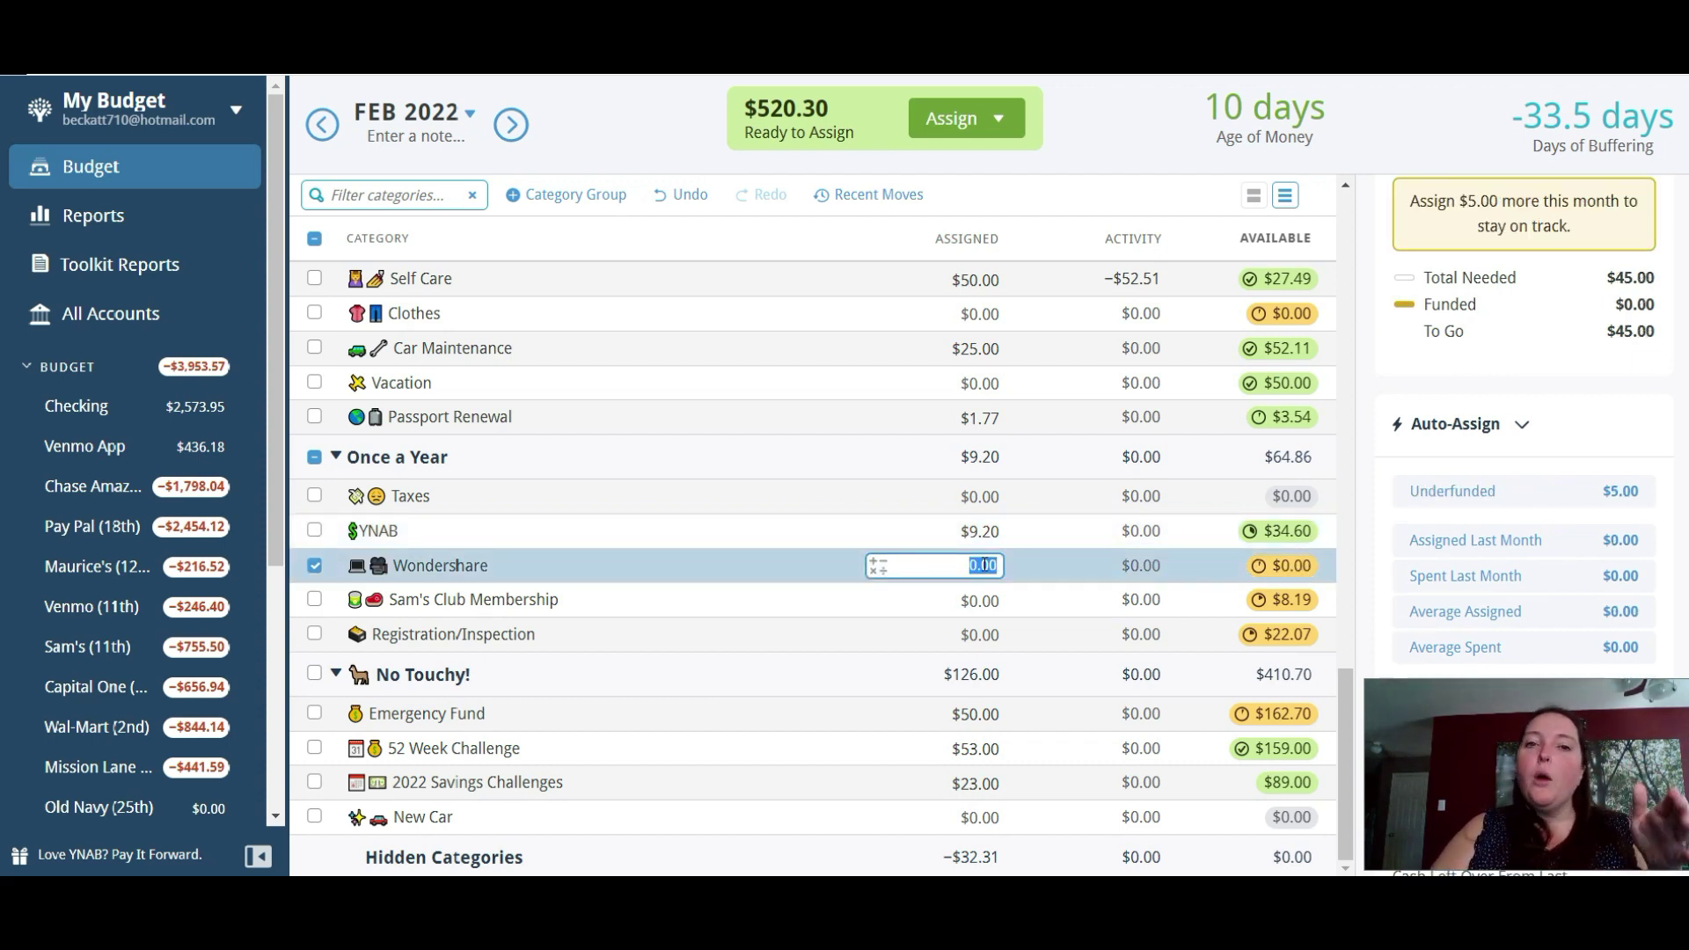
{"action": "left_click", "coordinate": [1499, 494]}
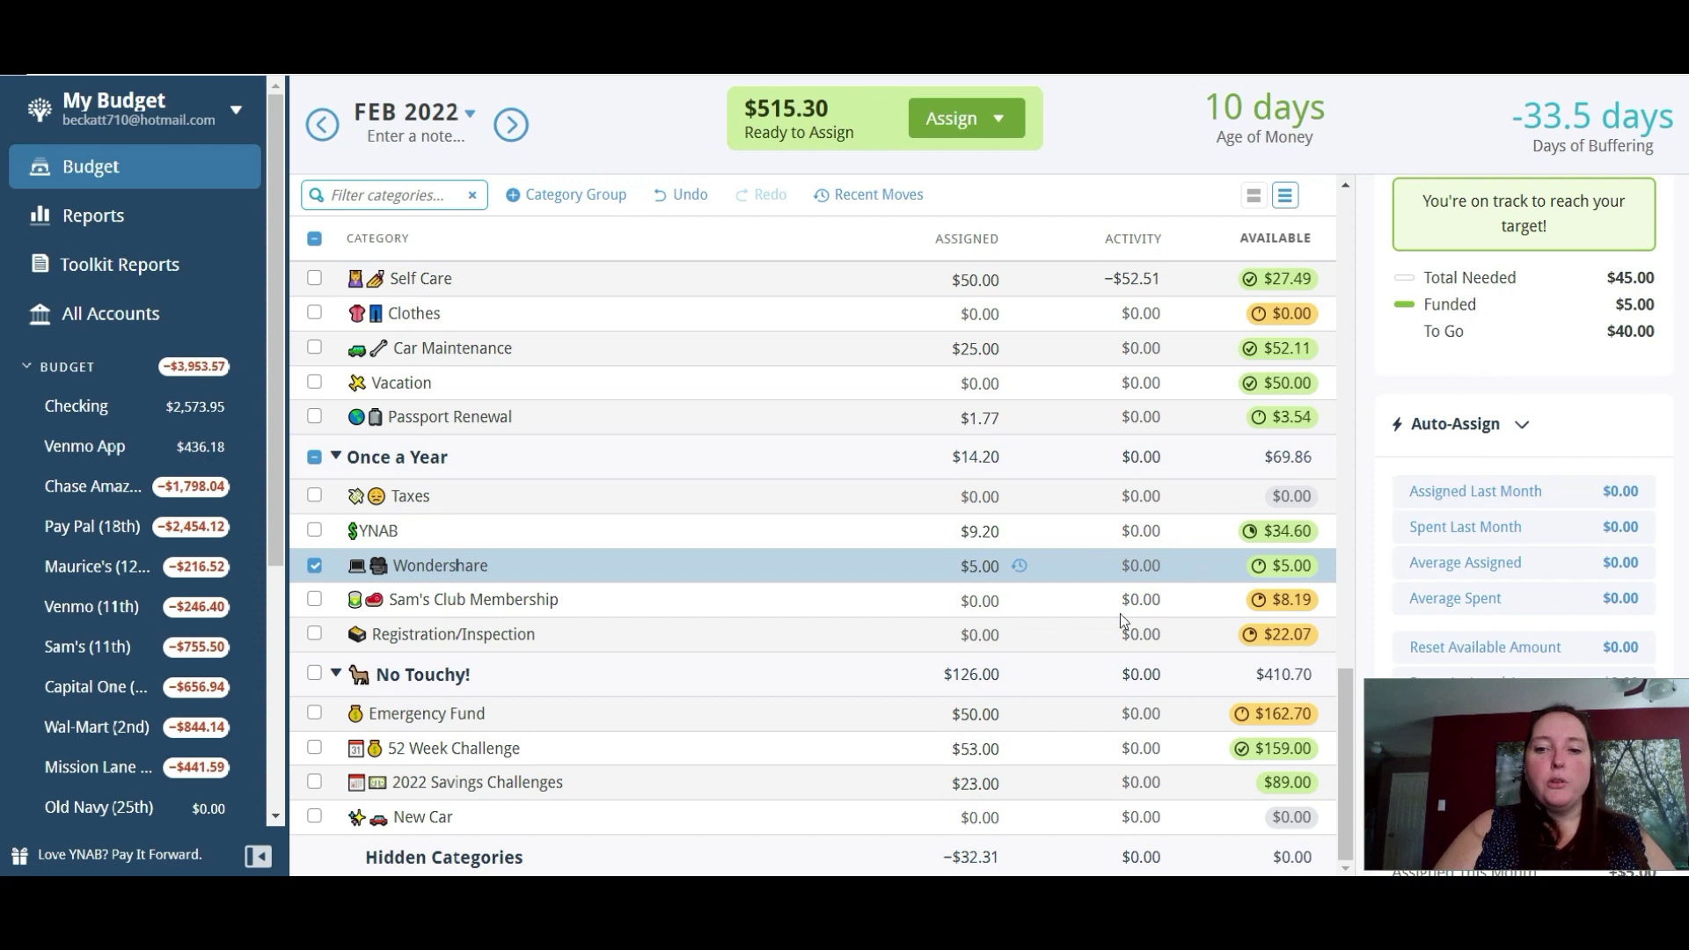
Fund the Sam's Club Membership and Registration/Inspection categories under Once a Year by auto-assigning their underfunded amounts of $4.09 and $8.66.
{"action": "left_click", "coordinate": [1045, 602]}
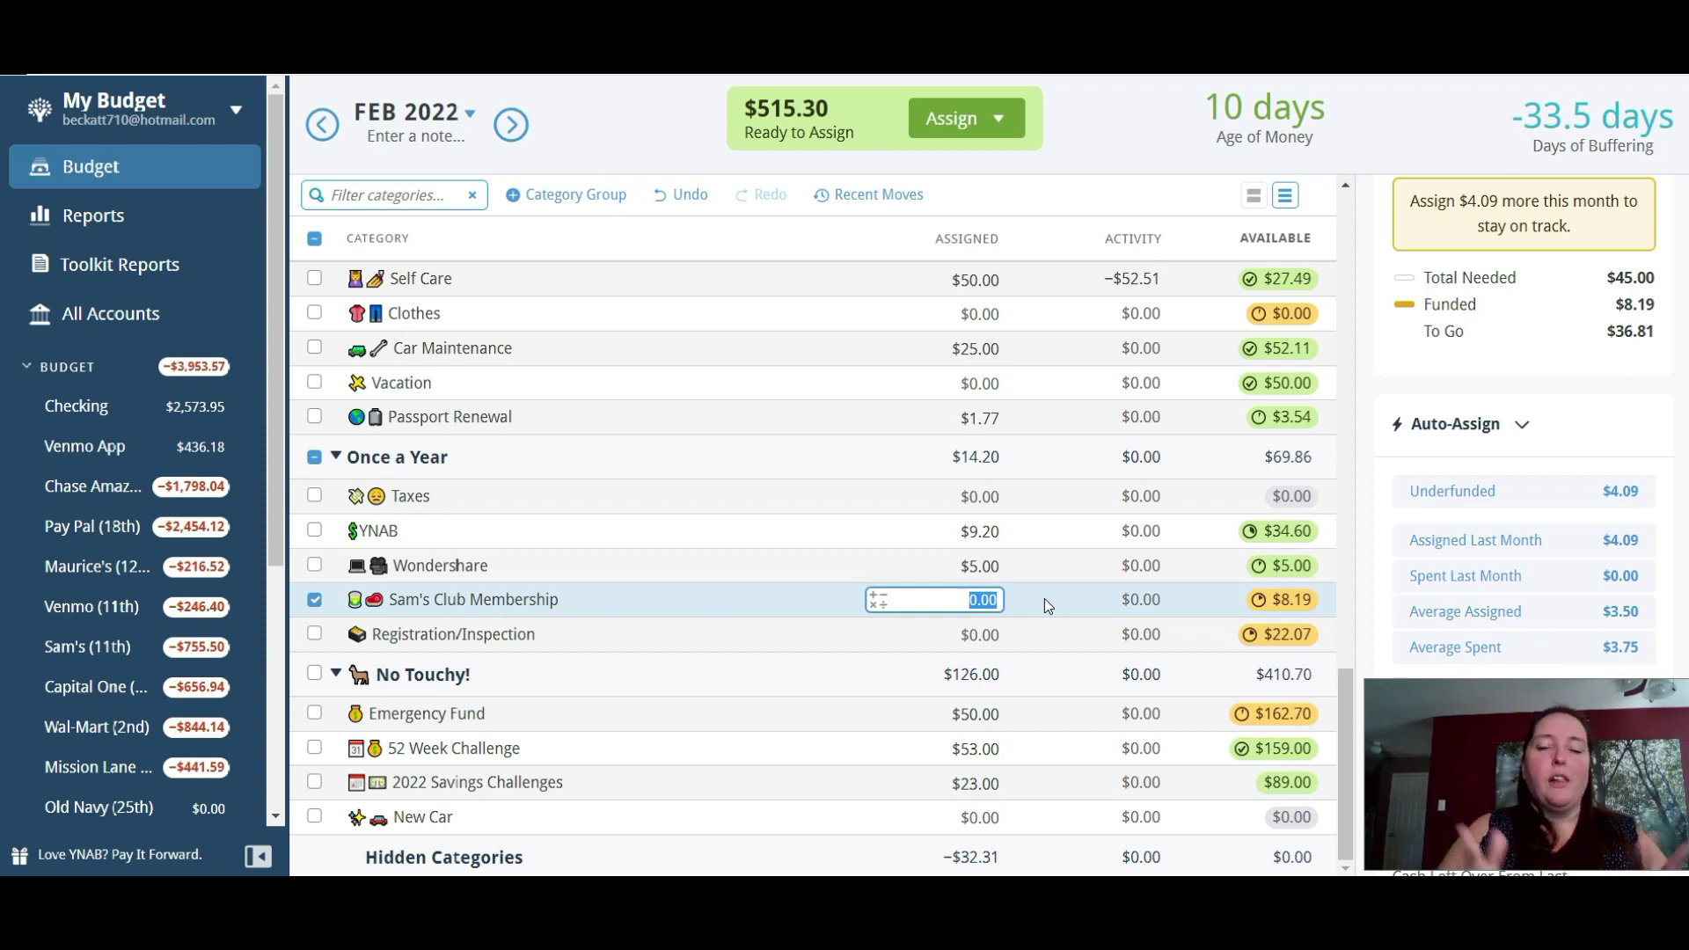
{"action": "left_click", "coordinate": [1466, 494]}
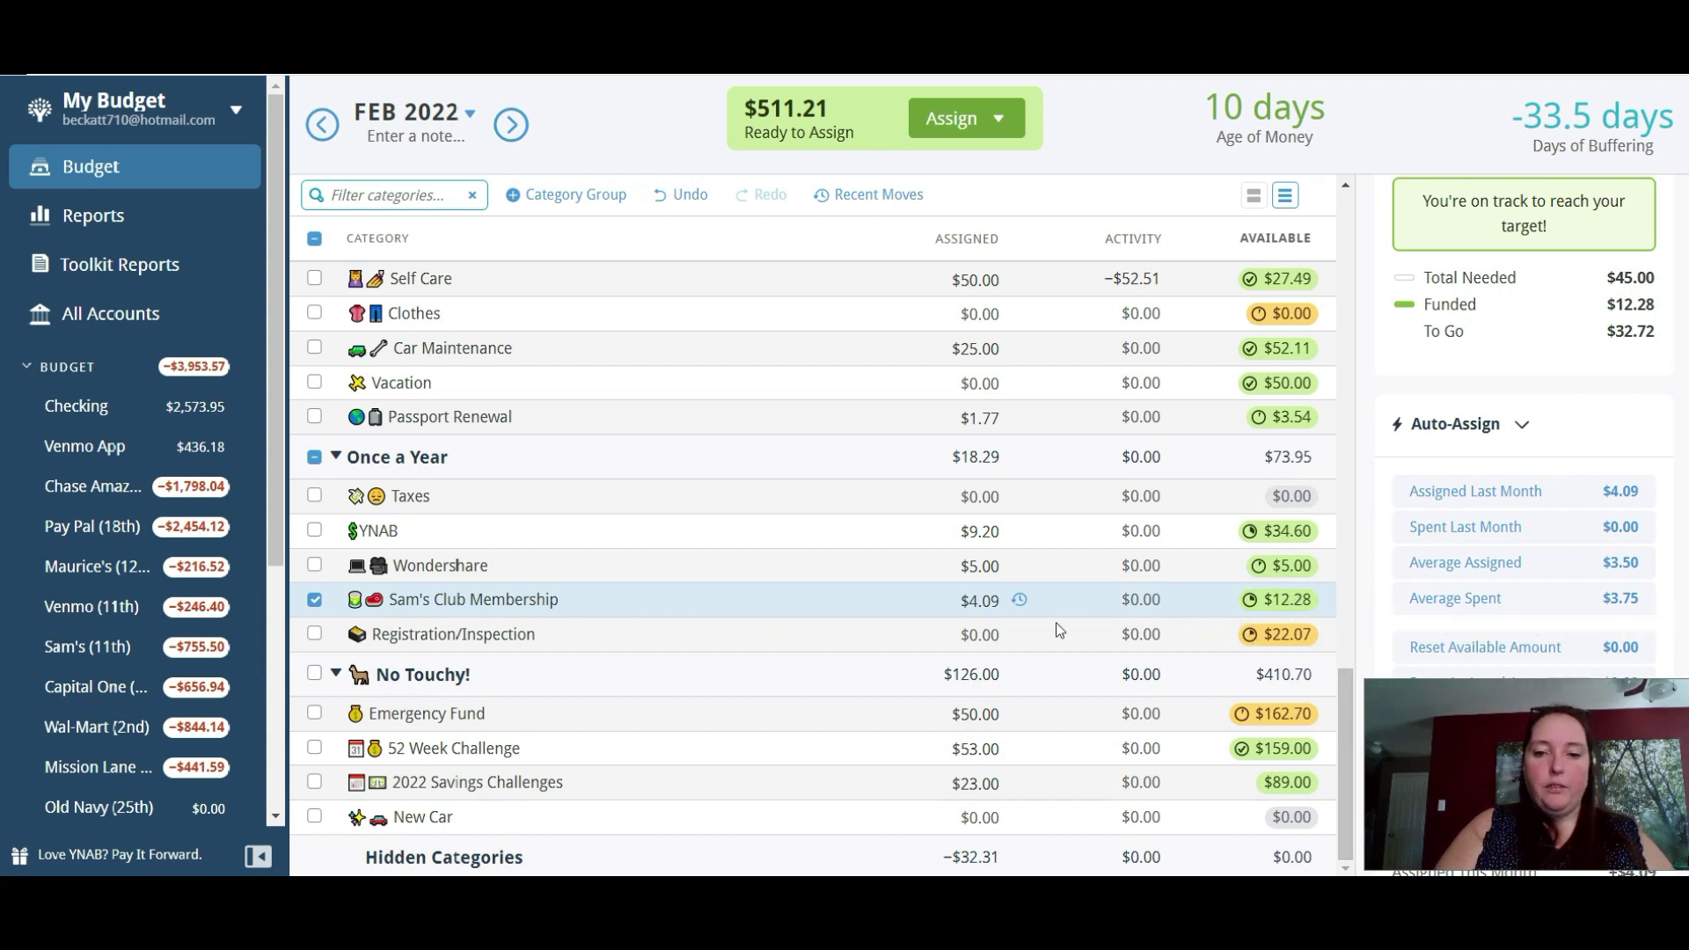
{"action": "left_click", "coordinate": [981, 635]}
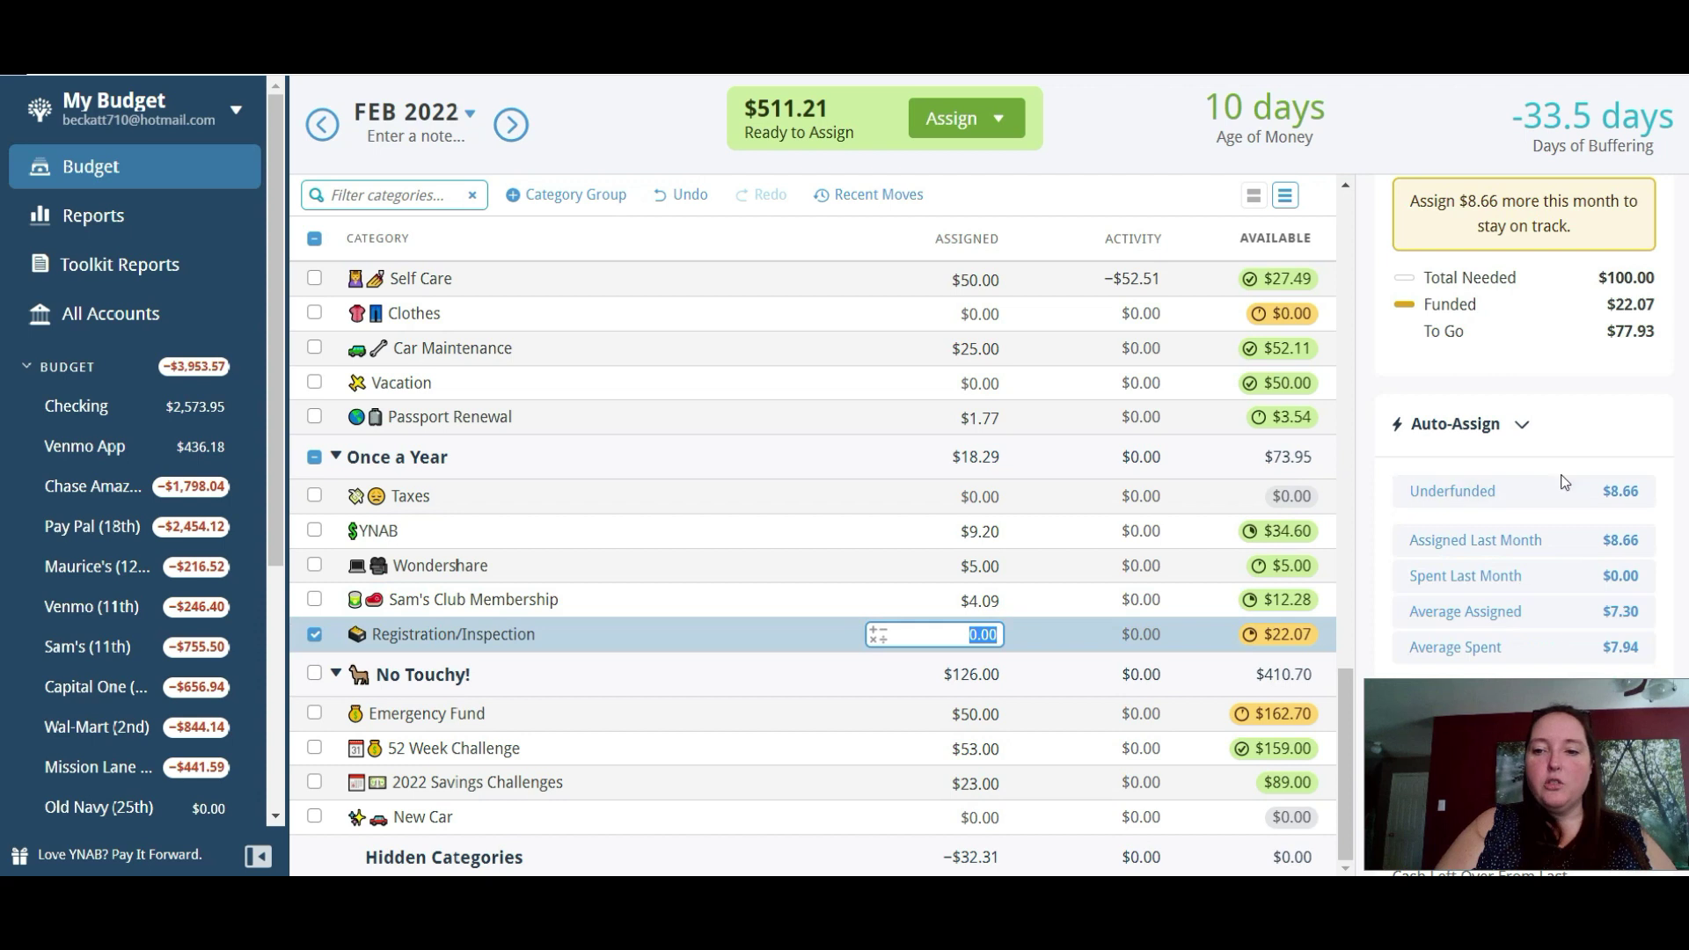
{"action": "left_click", "coordinate": [1528, 492]}
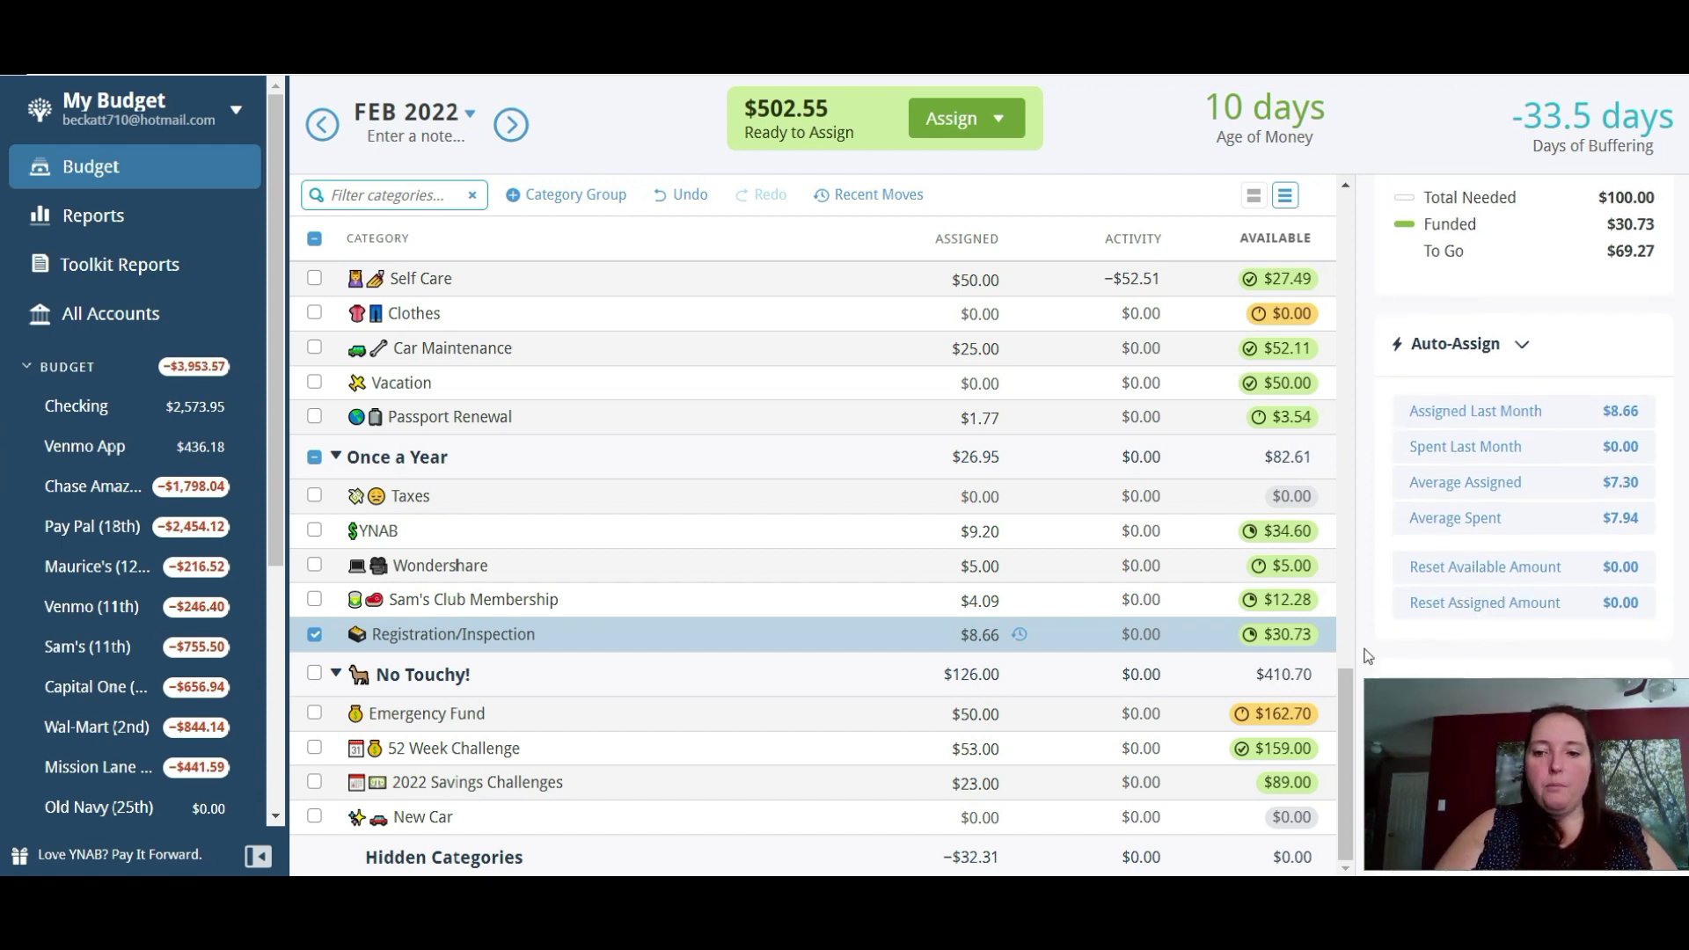
{"action": "left_click", "coordinate": [1179, 711]}
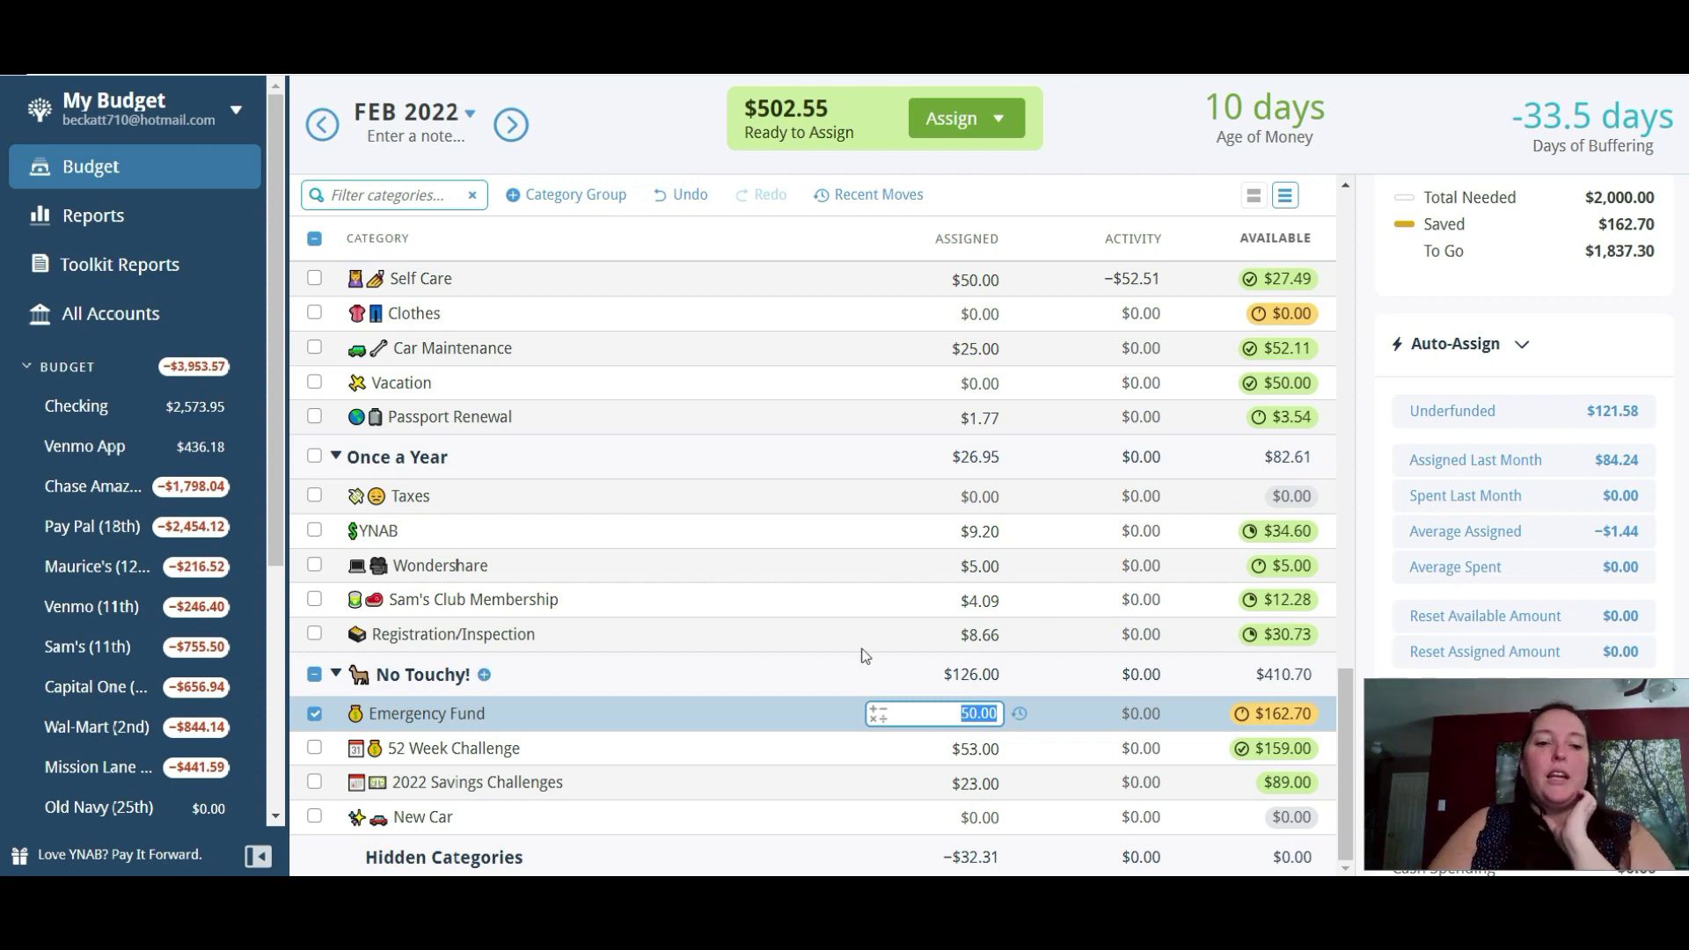
{"action": "left_click", "coordinate": [315, 675]}
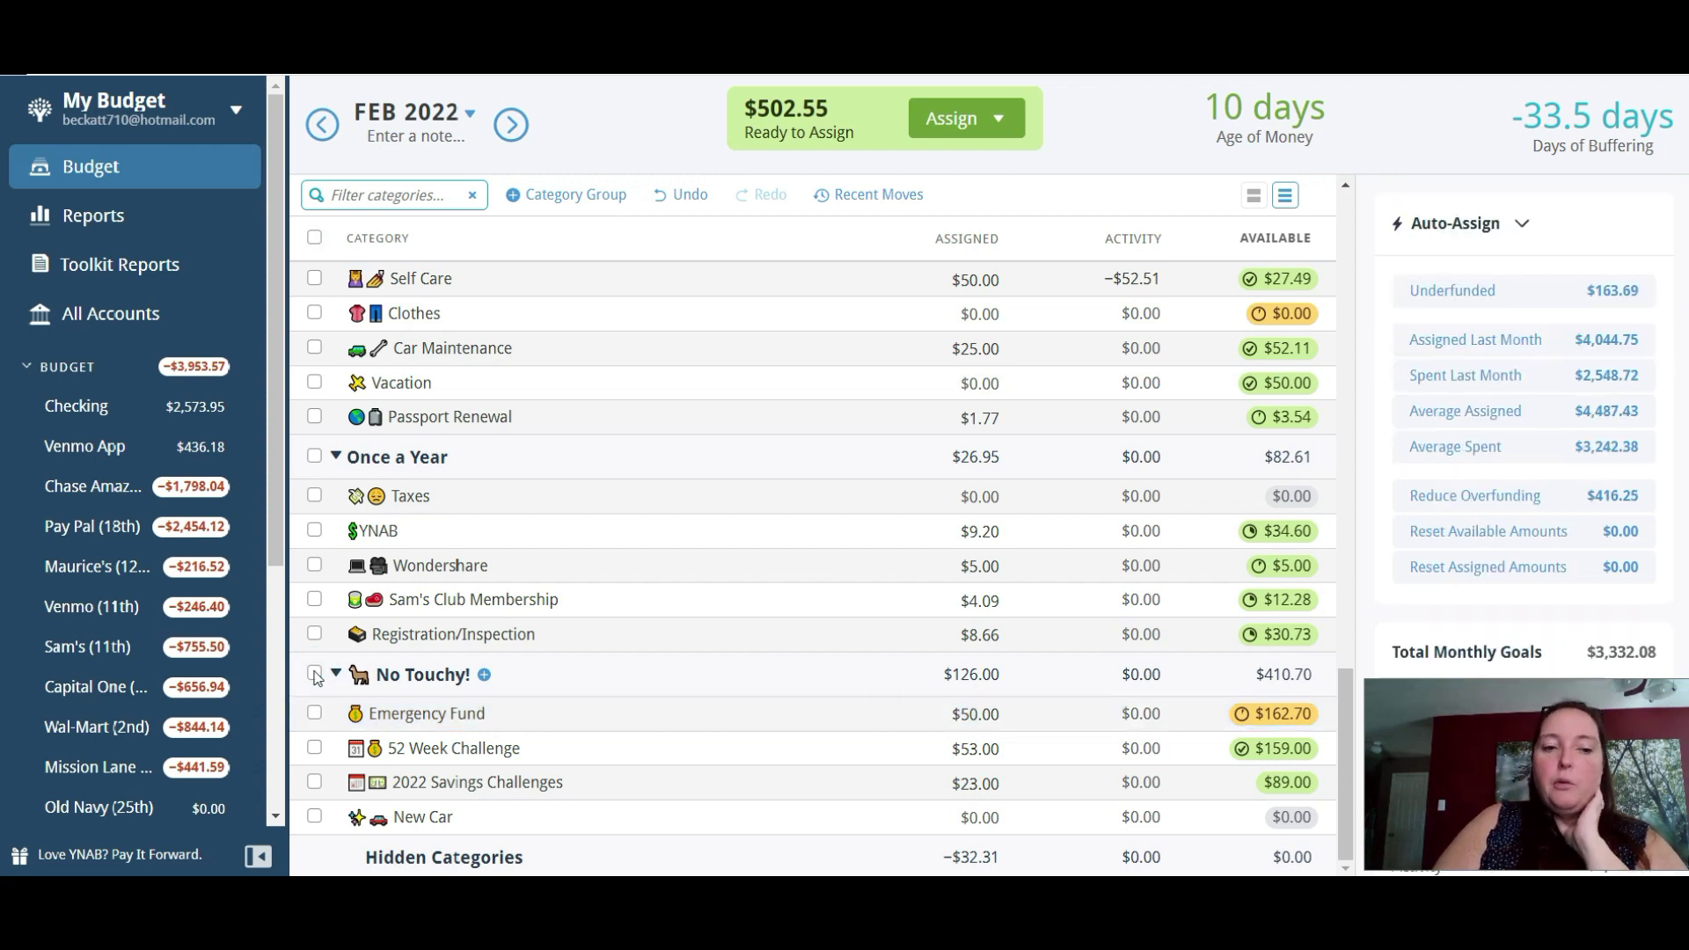
{"action": "left_click", "coordinate": [337, 675]}
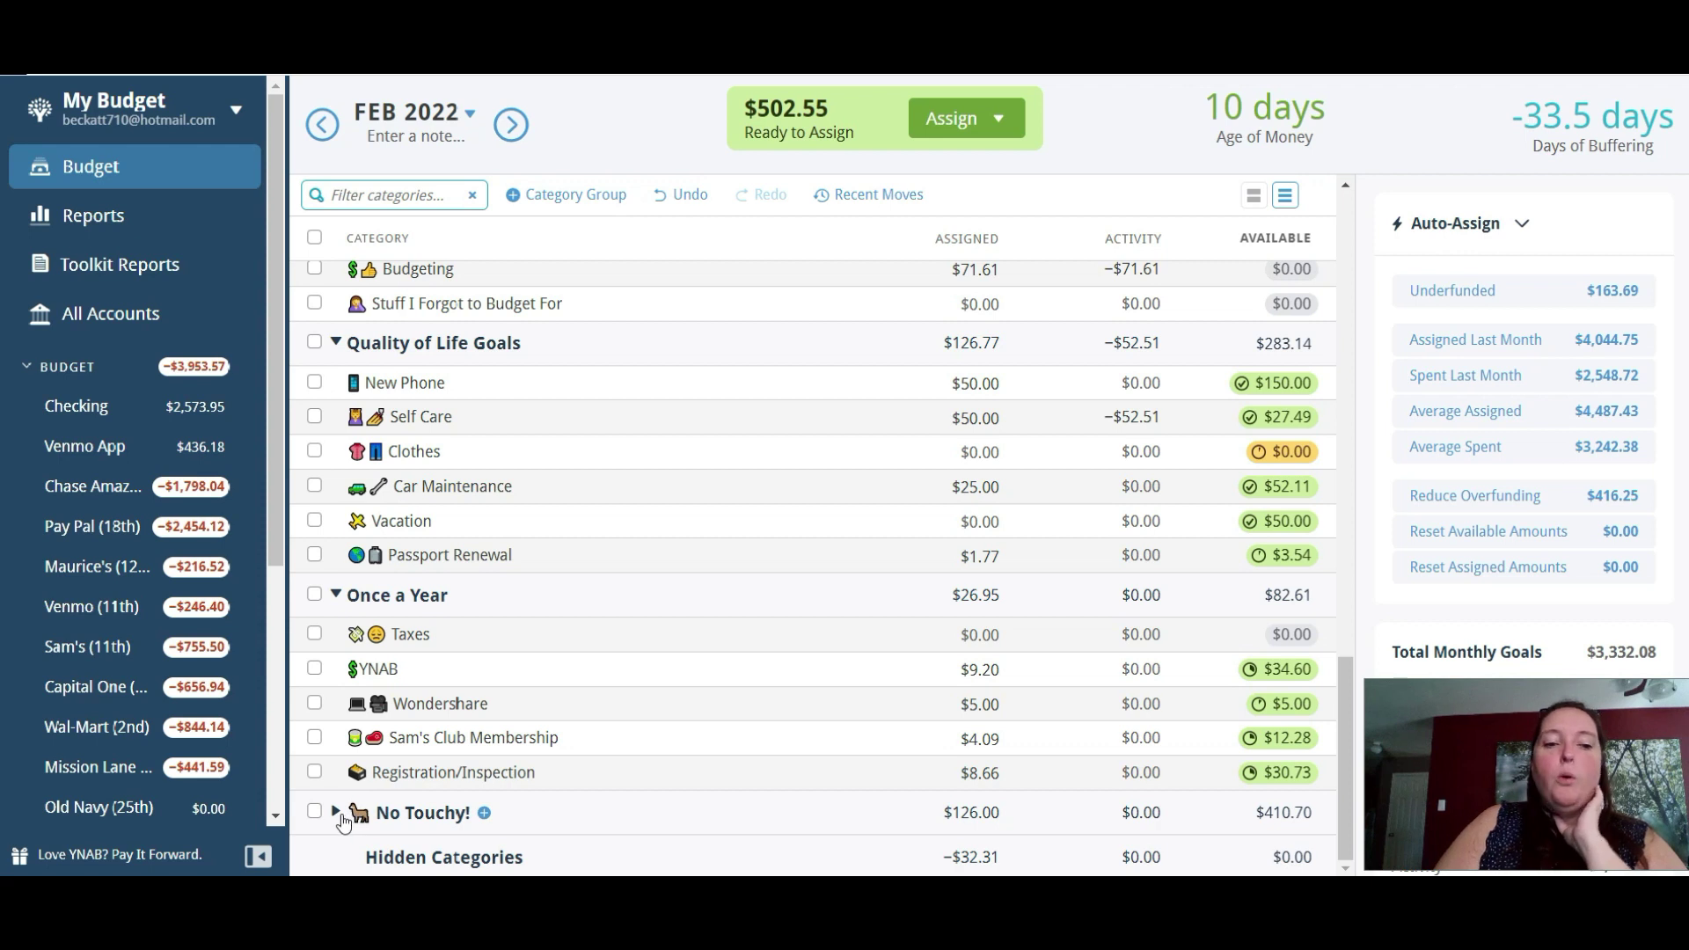
{"action": "left_click", "coordinate": [337, 813]}
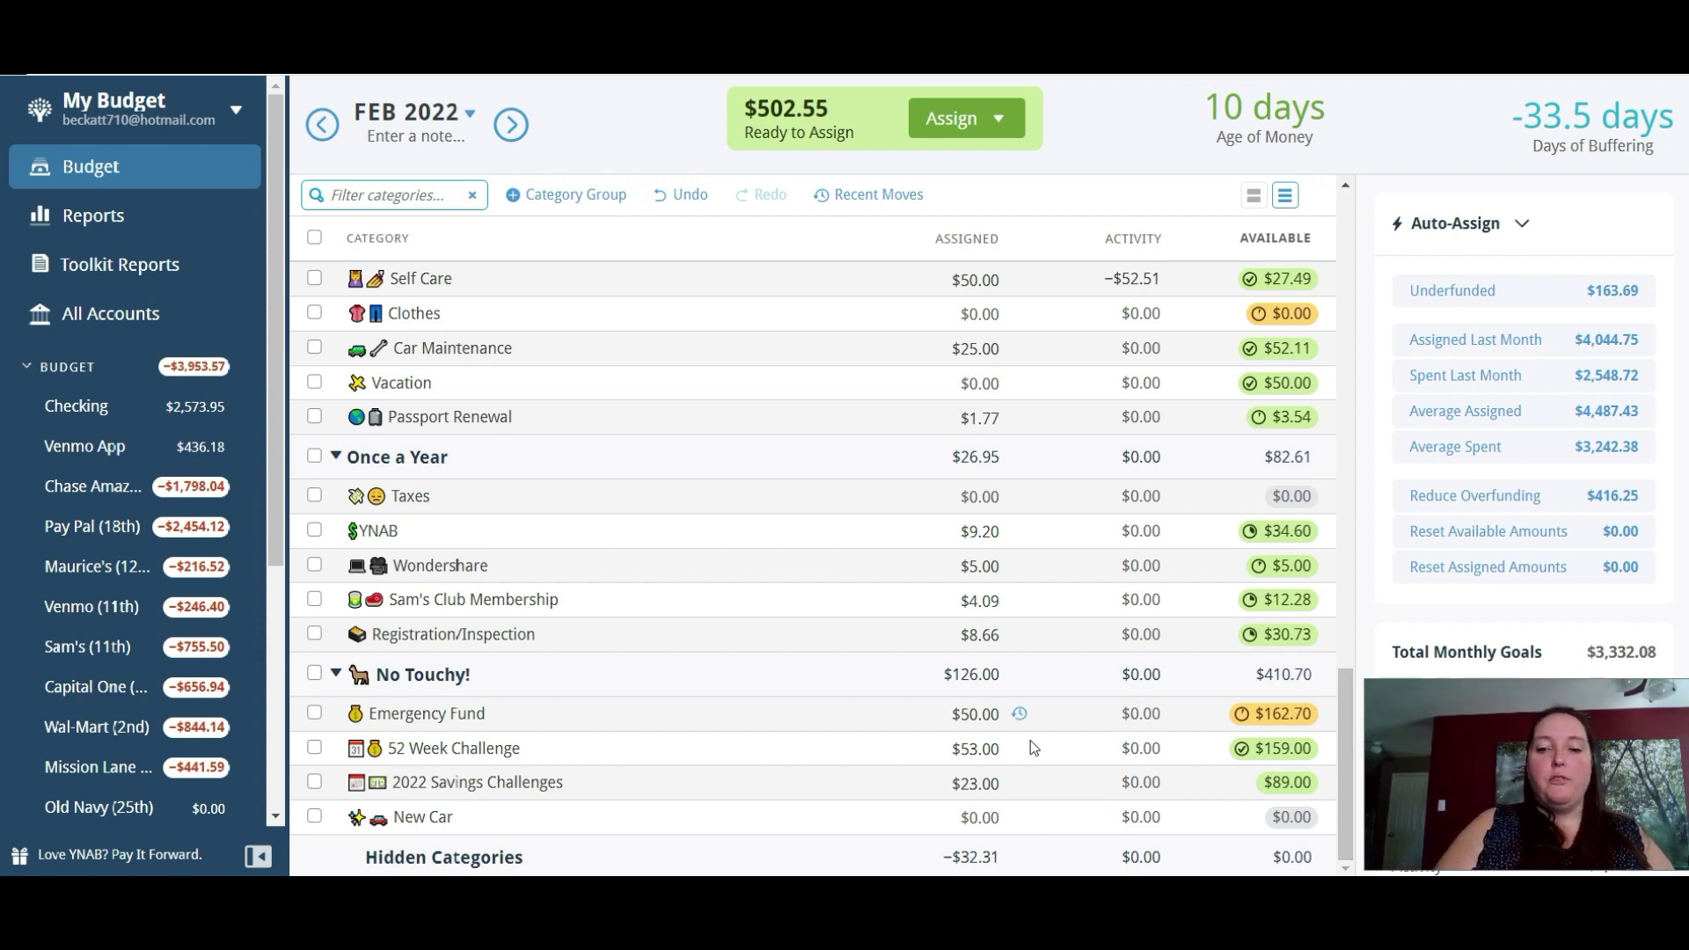
Fund the Emergency Fund category under No Touchy! by auto-assigning its underfunded amount of $121.58.
{"action": "left_click", "coordinate": [1193, 716]}
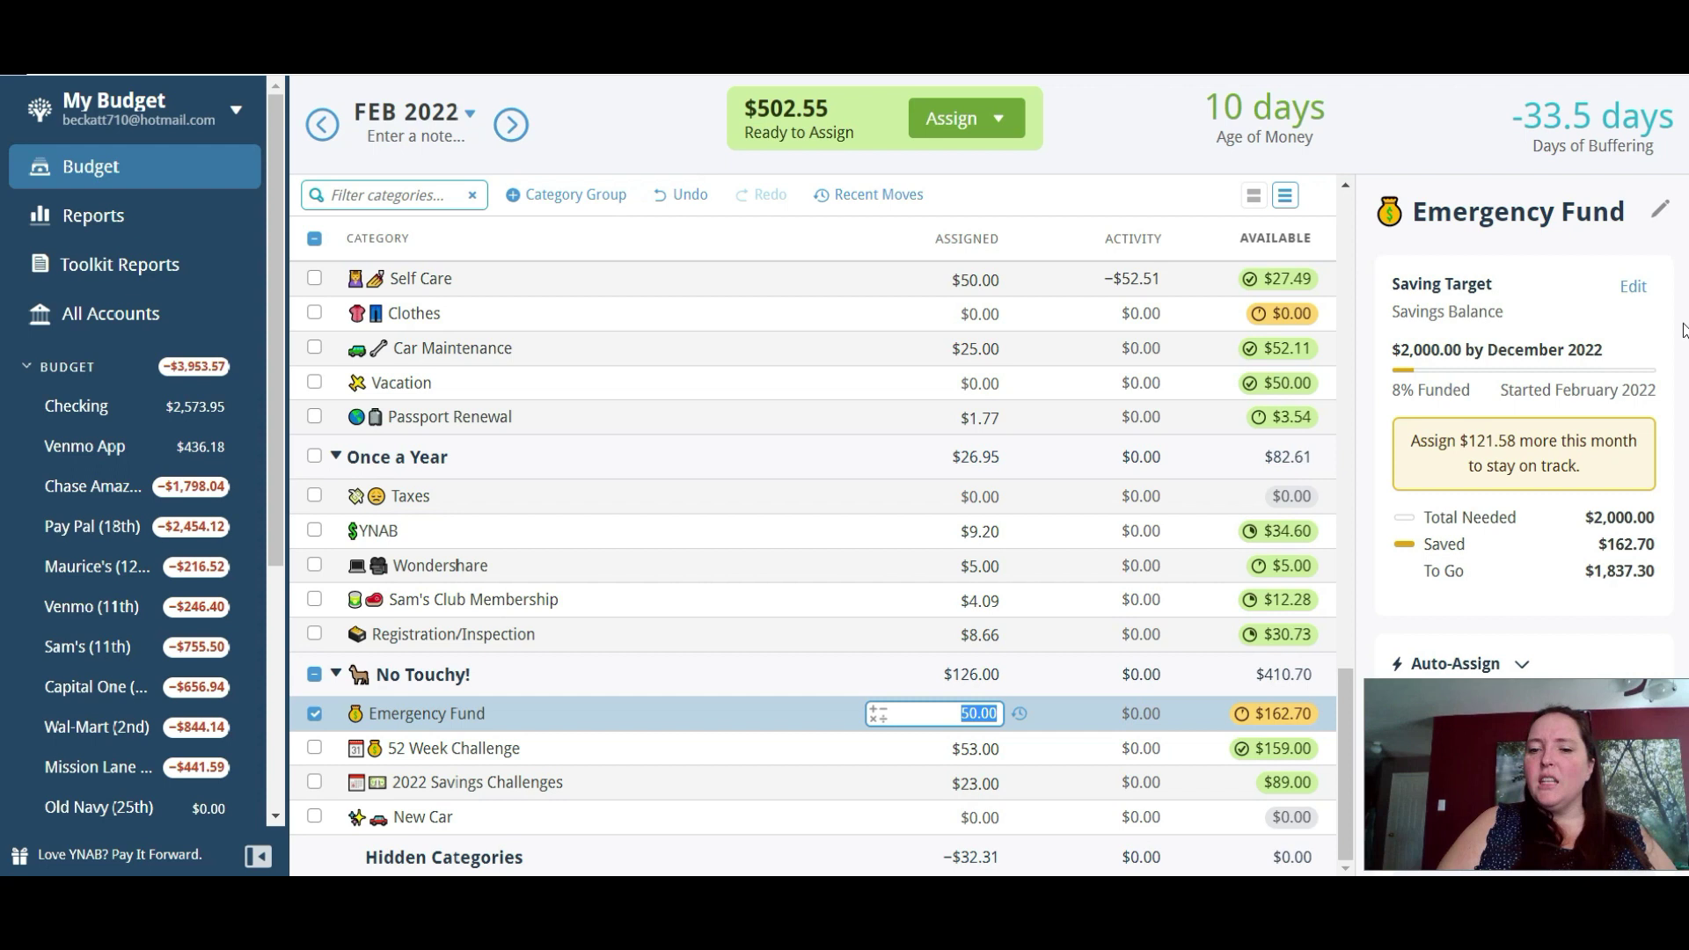
{"action": "scroll", "coordinate": [1524, 422], "scroll_direction": "down", "scroll_amount": 3}
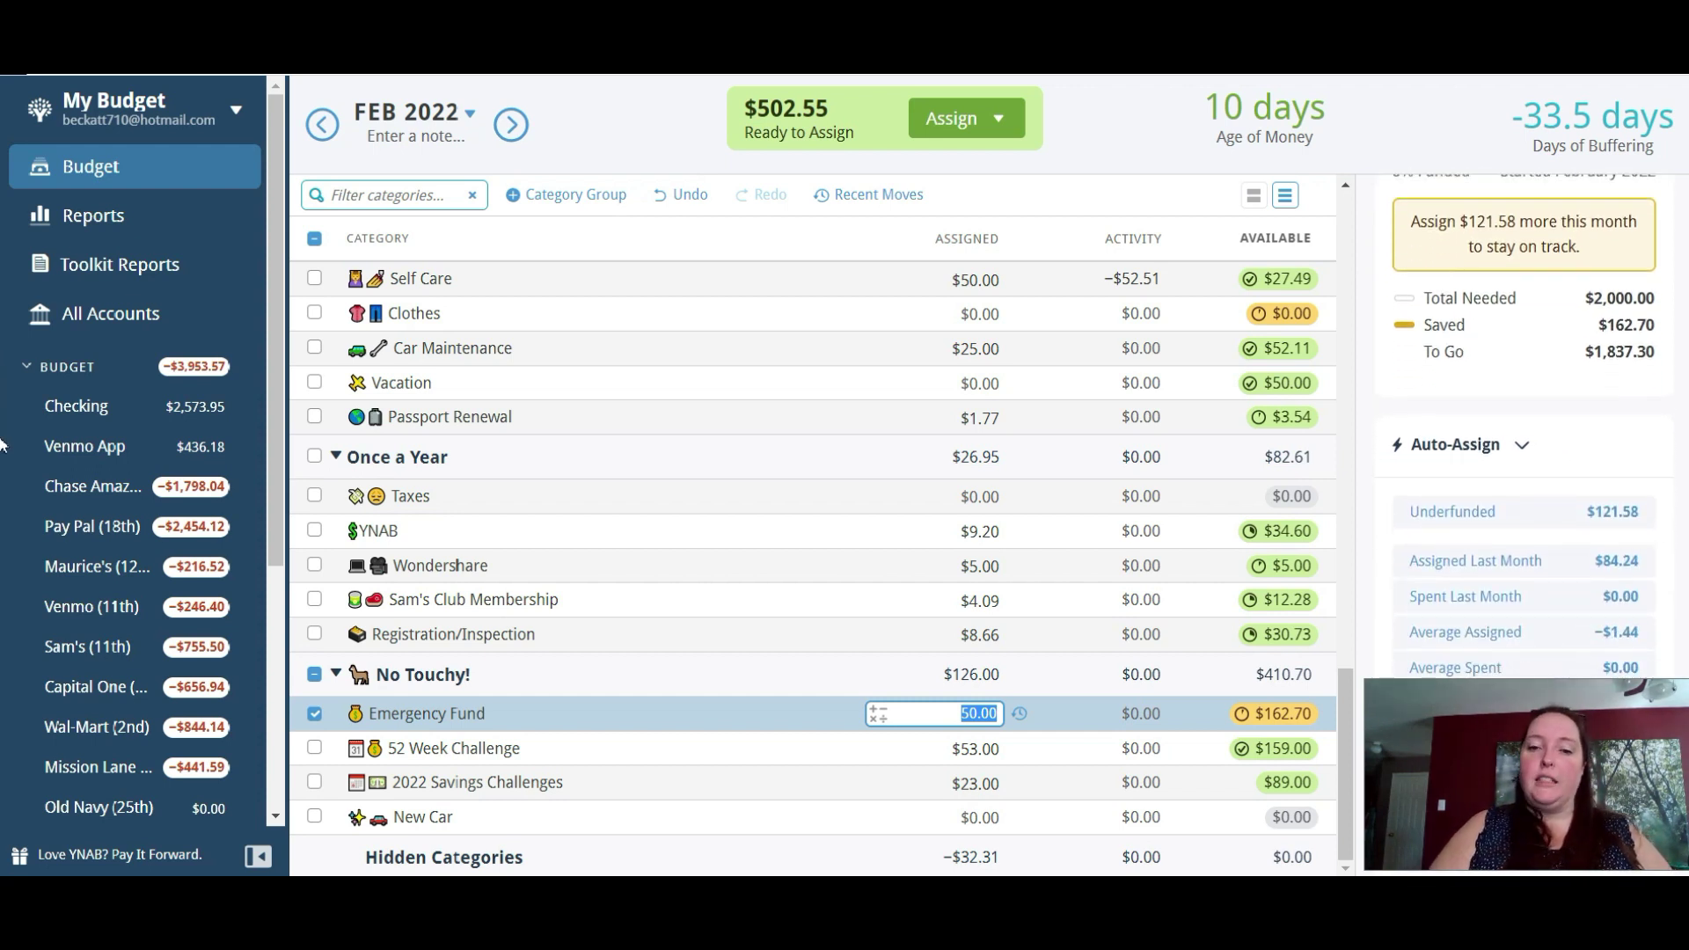
{"action": "left_click", "coordinate": [1467, 515]}
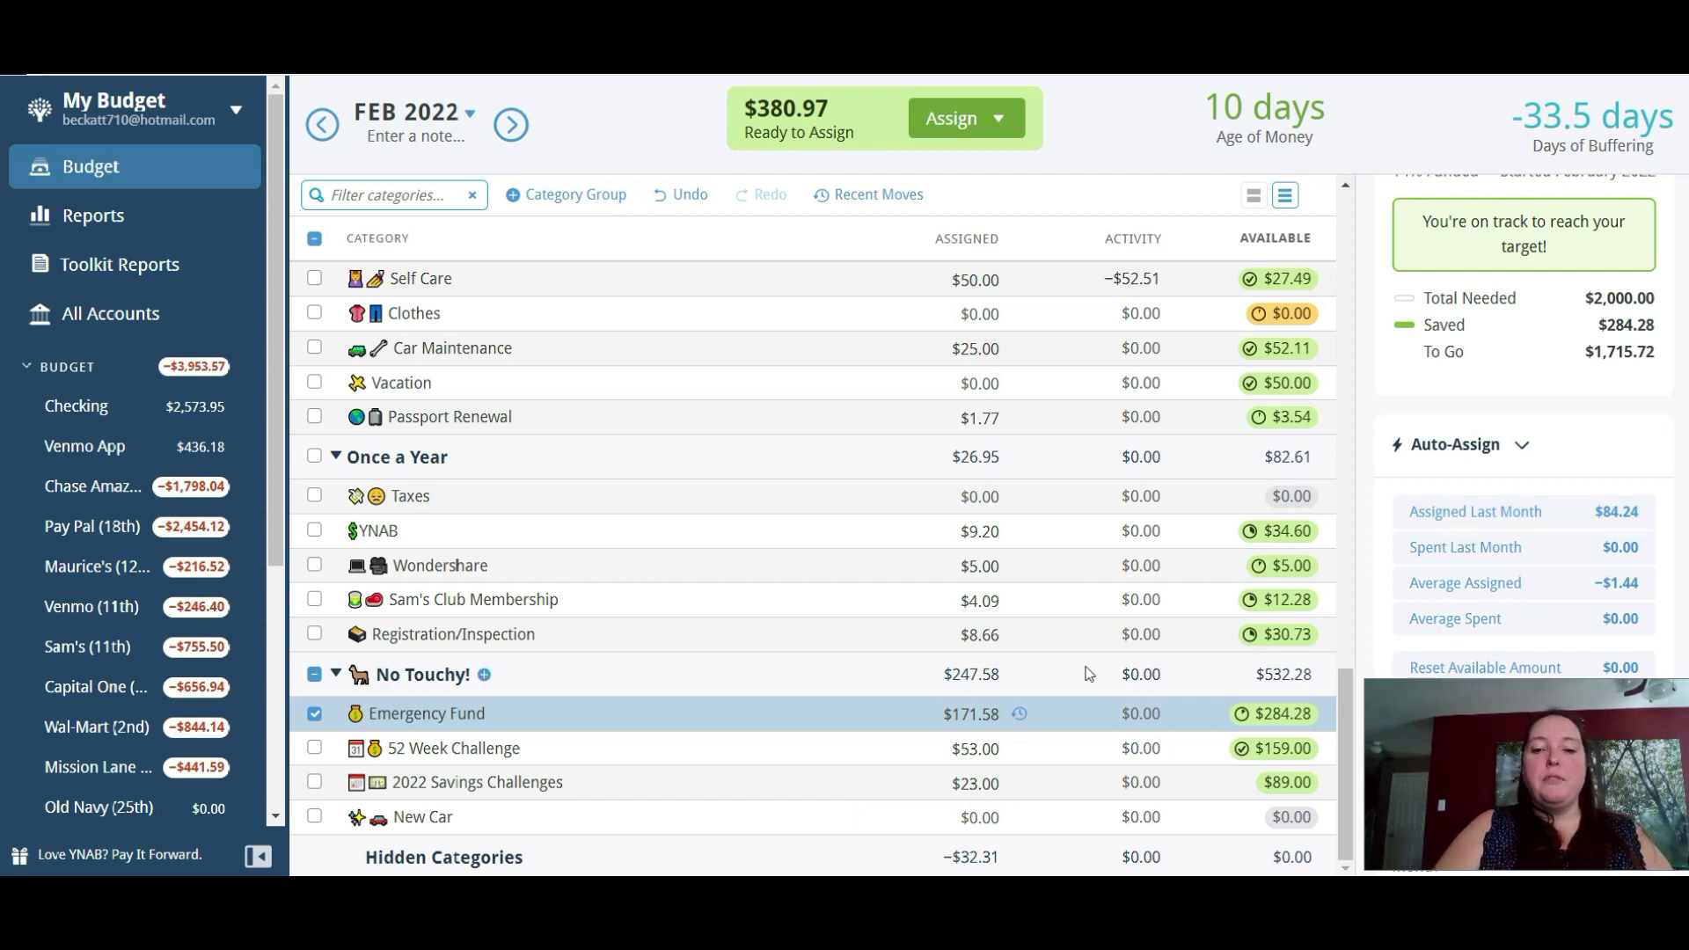
Check the 52 Week Challenge category's moves and target, and add $53 to bring its assigned amount to $106.00.
{"action": "left_click", "coordinate": [1019, 749]}
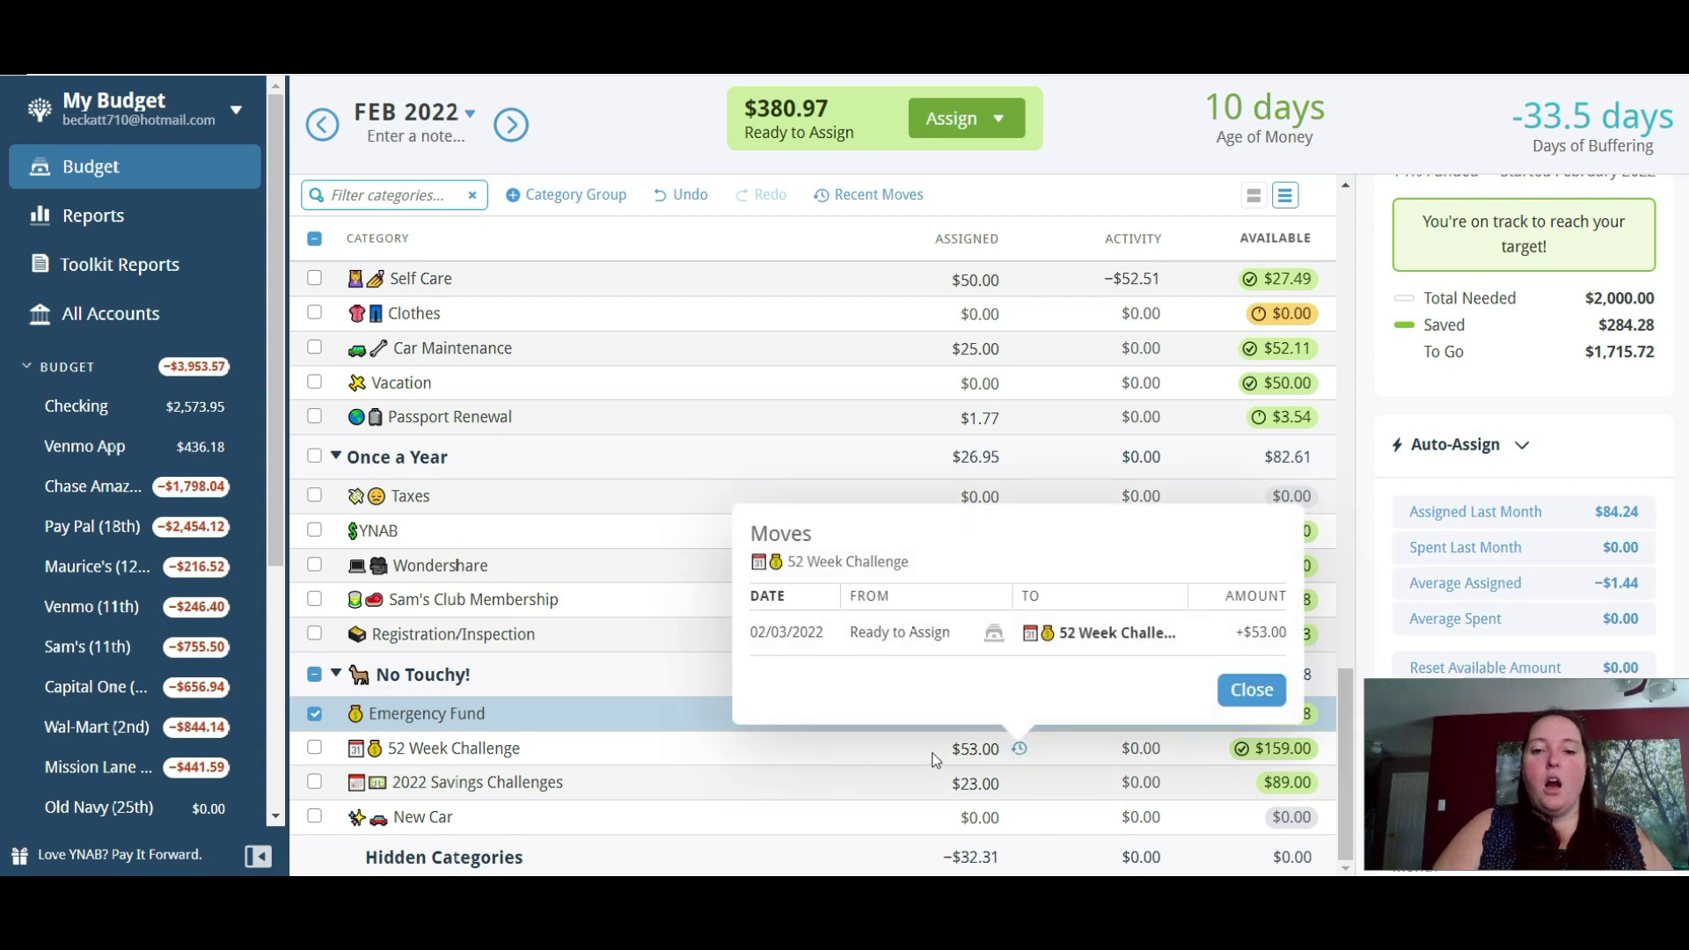
{"action": "left_click", "coordinate": [995, 751]}
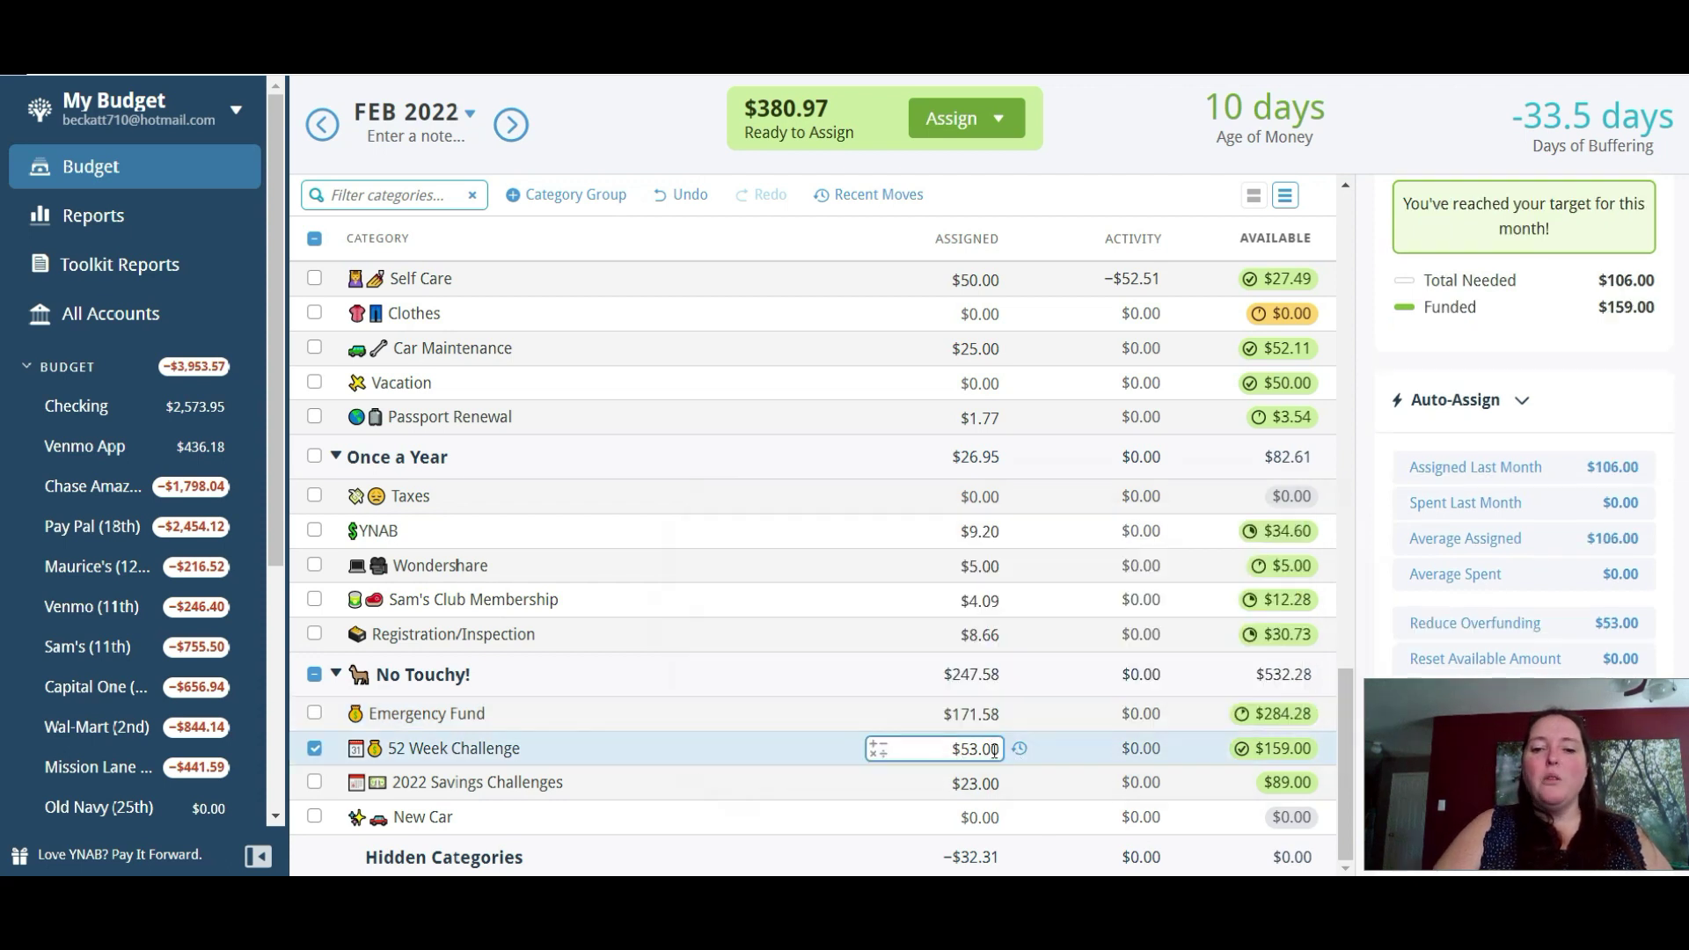
{"action": "left_click", "coordinate": [1100, 732]}
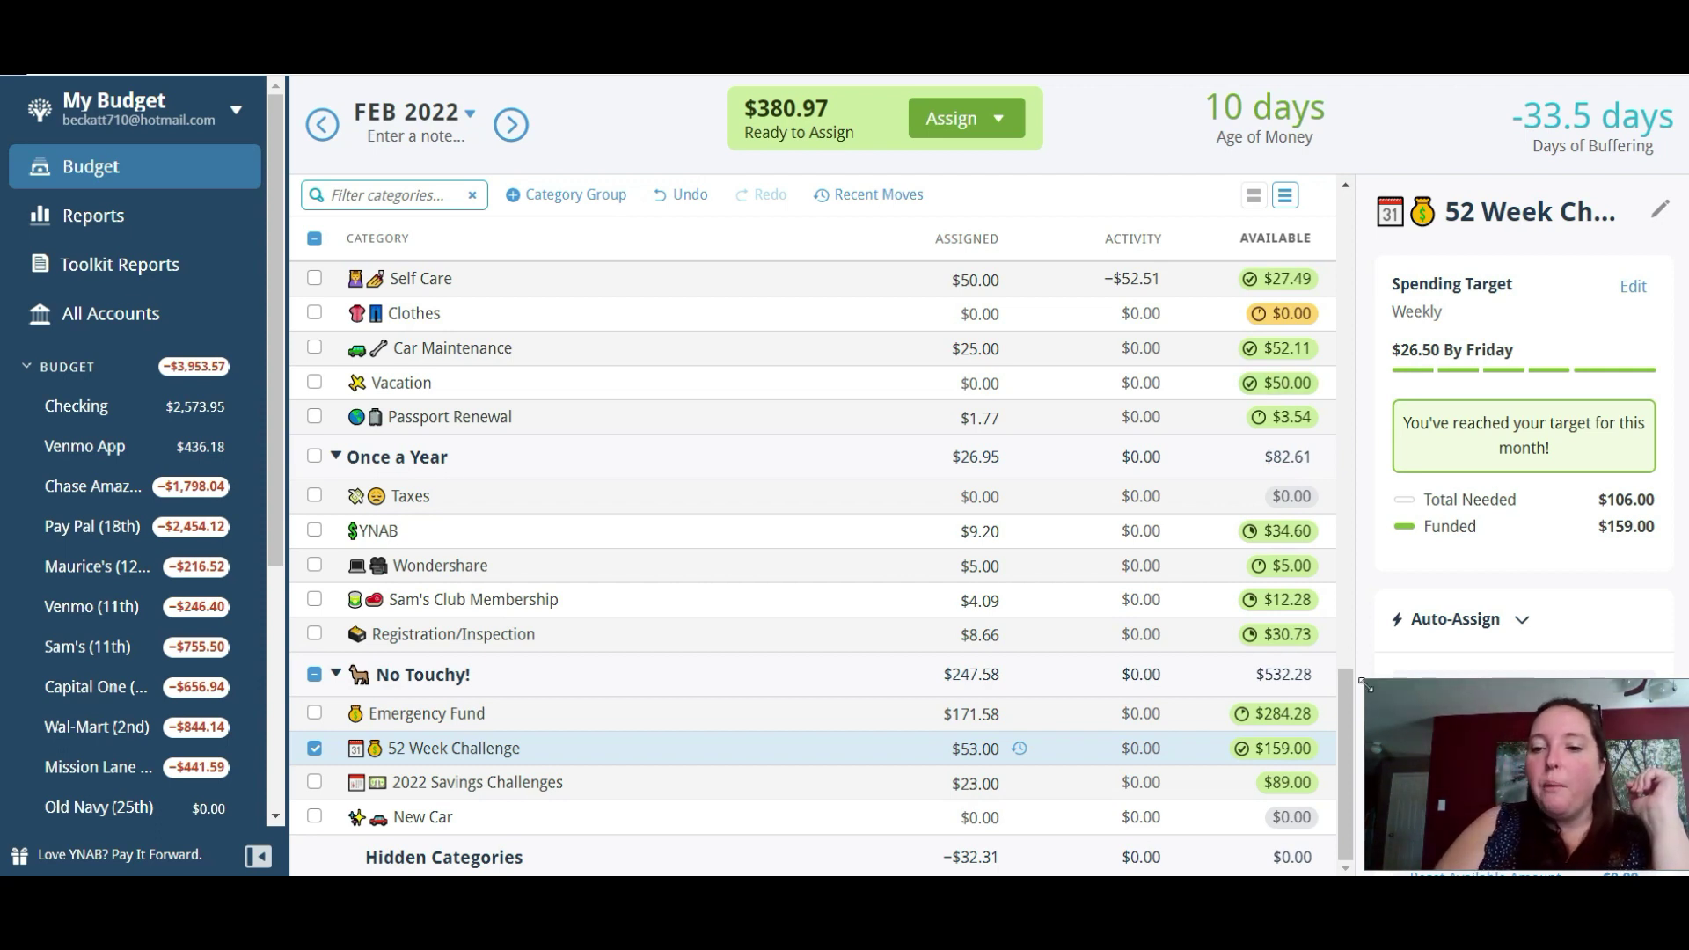
{"action": "left_click", "coordinate": [1338, 684]}
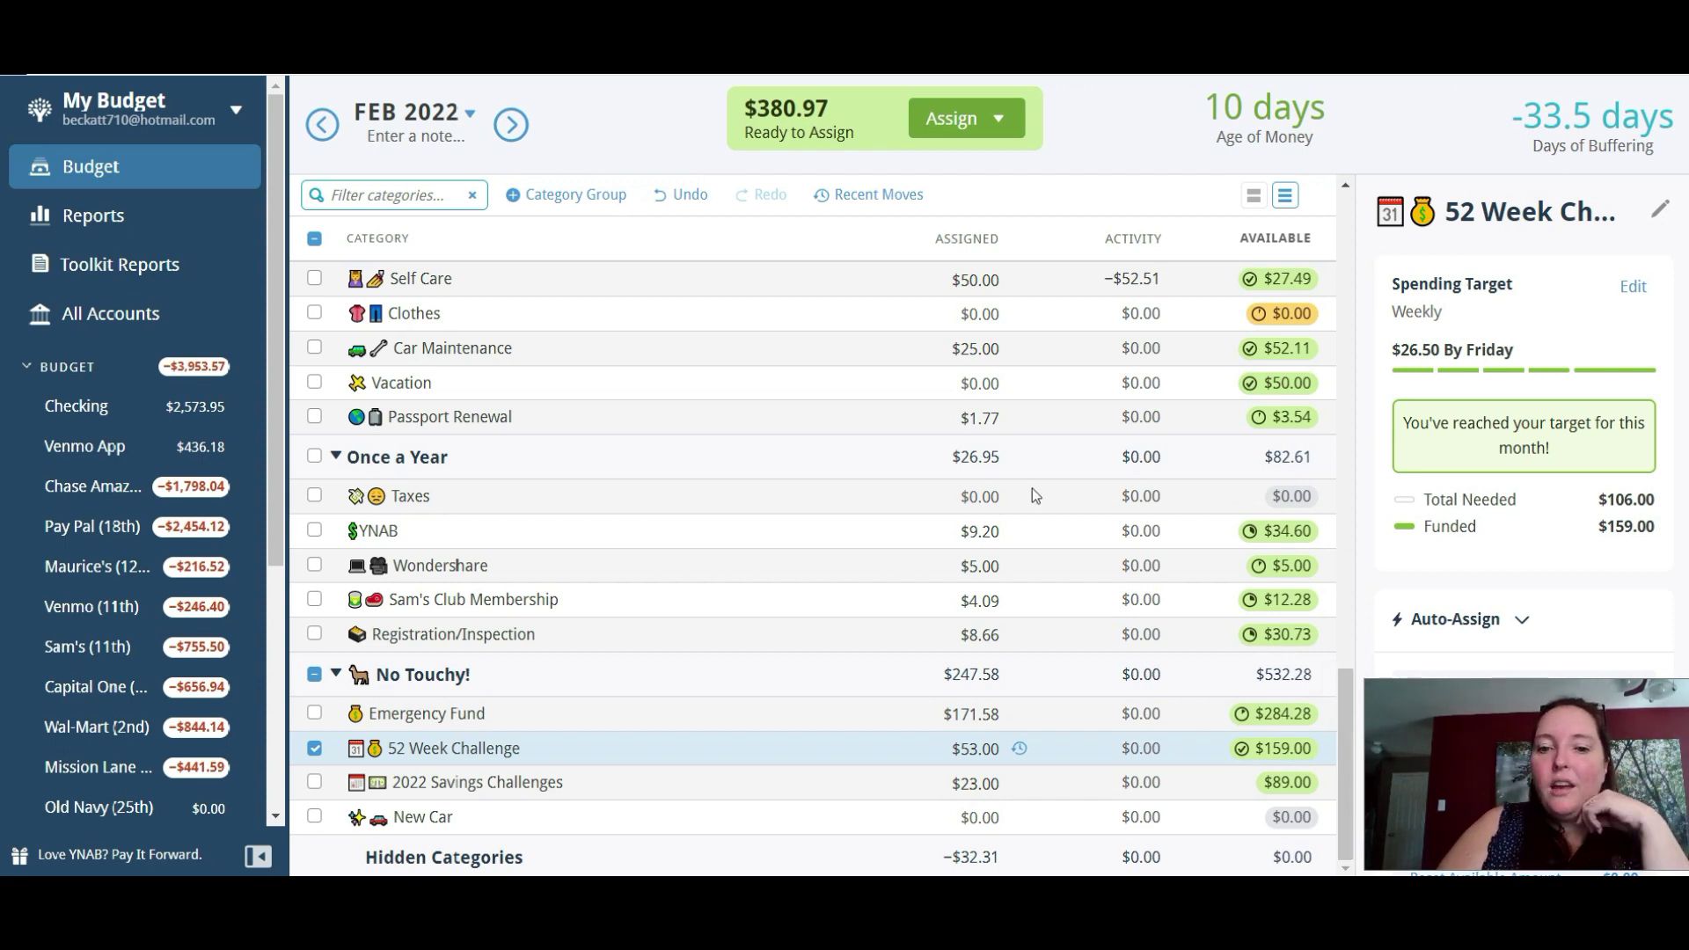
{"action": "left_click", "coordinate": [990, 749]}
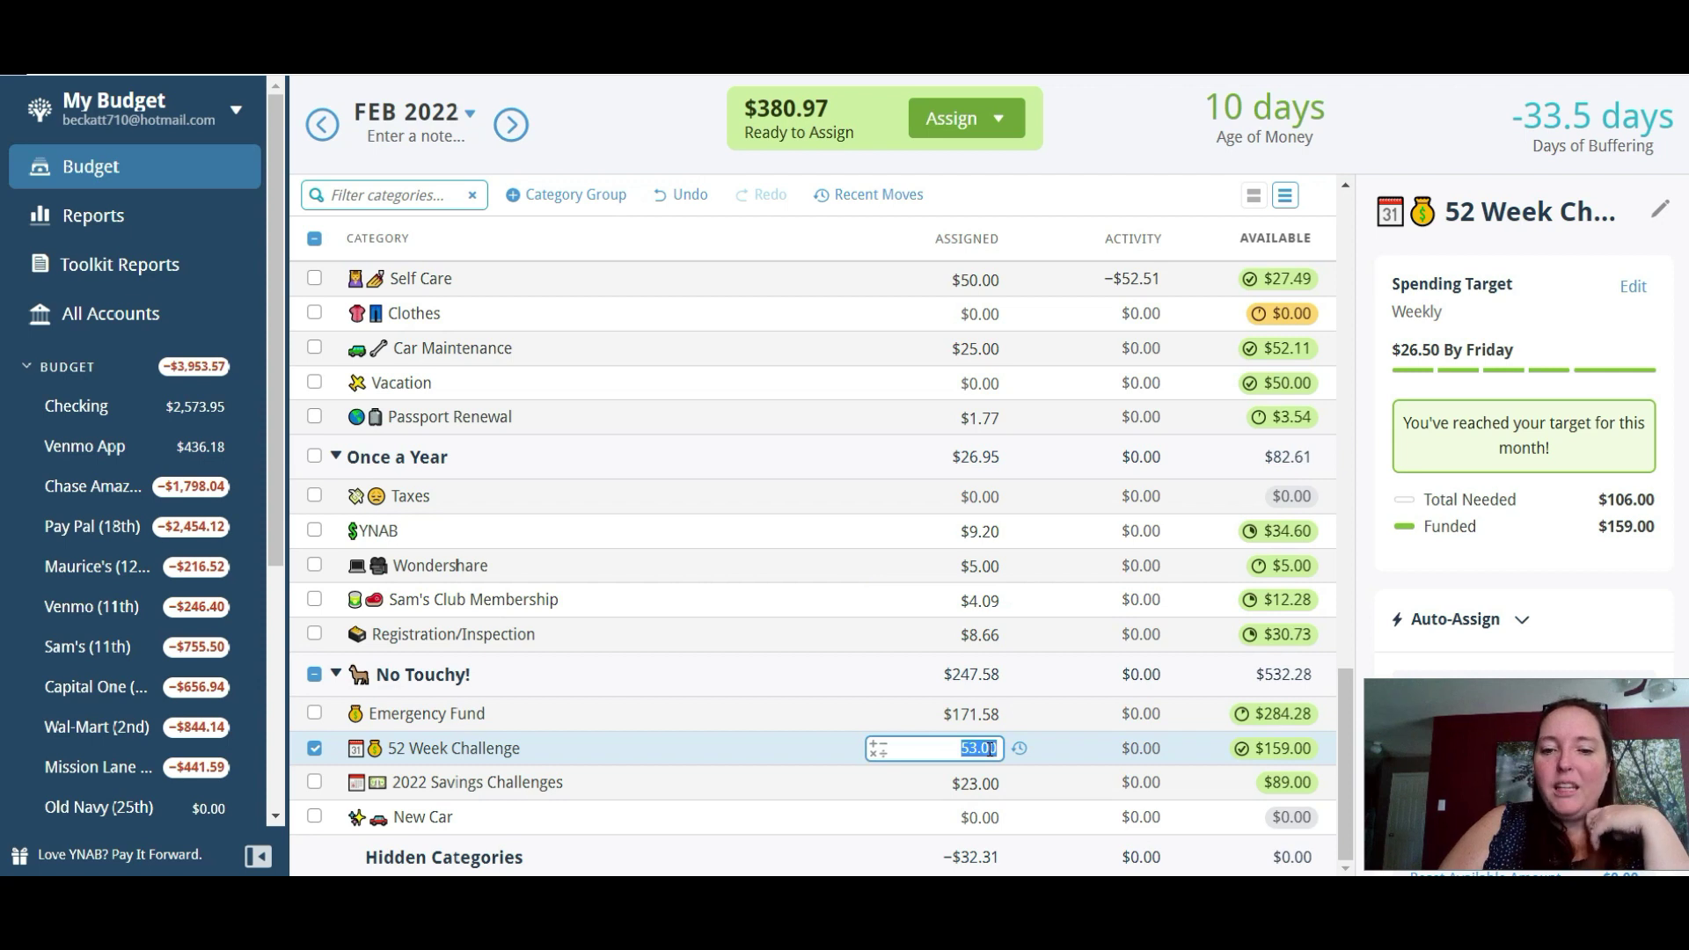
{"action": "type", "text": "106.00"}
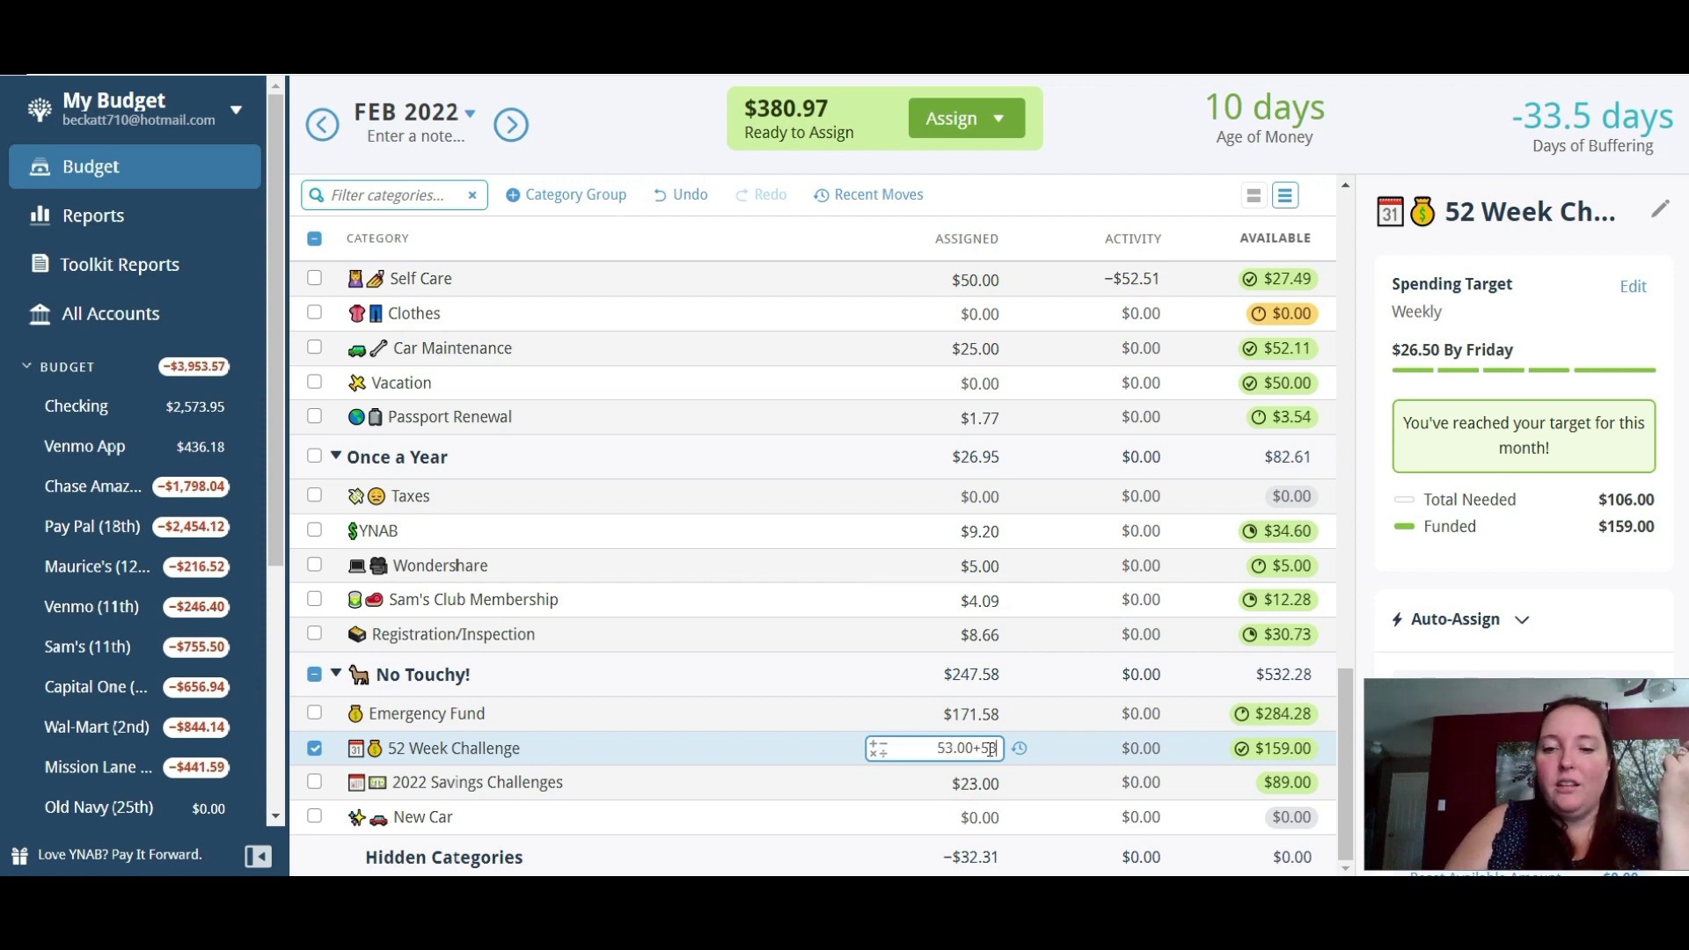
{"action": "key", "text": "Return"}
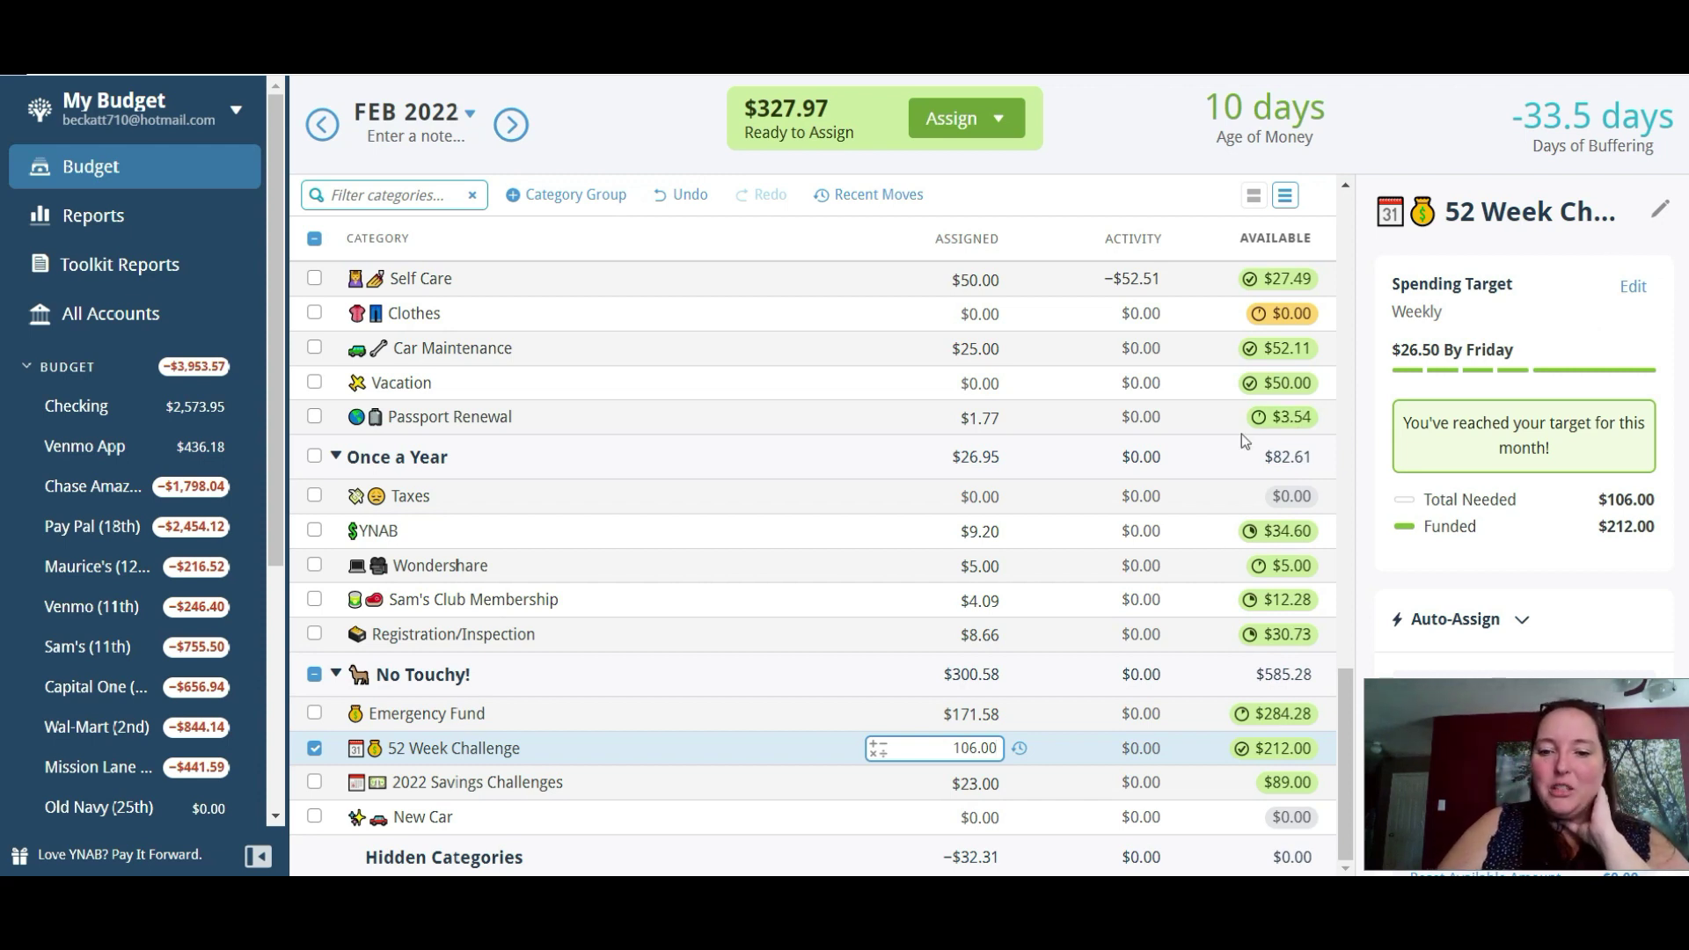
{"action": "key", "text": "Return"}
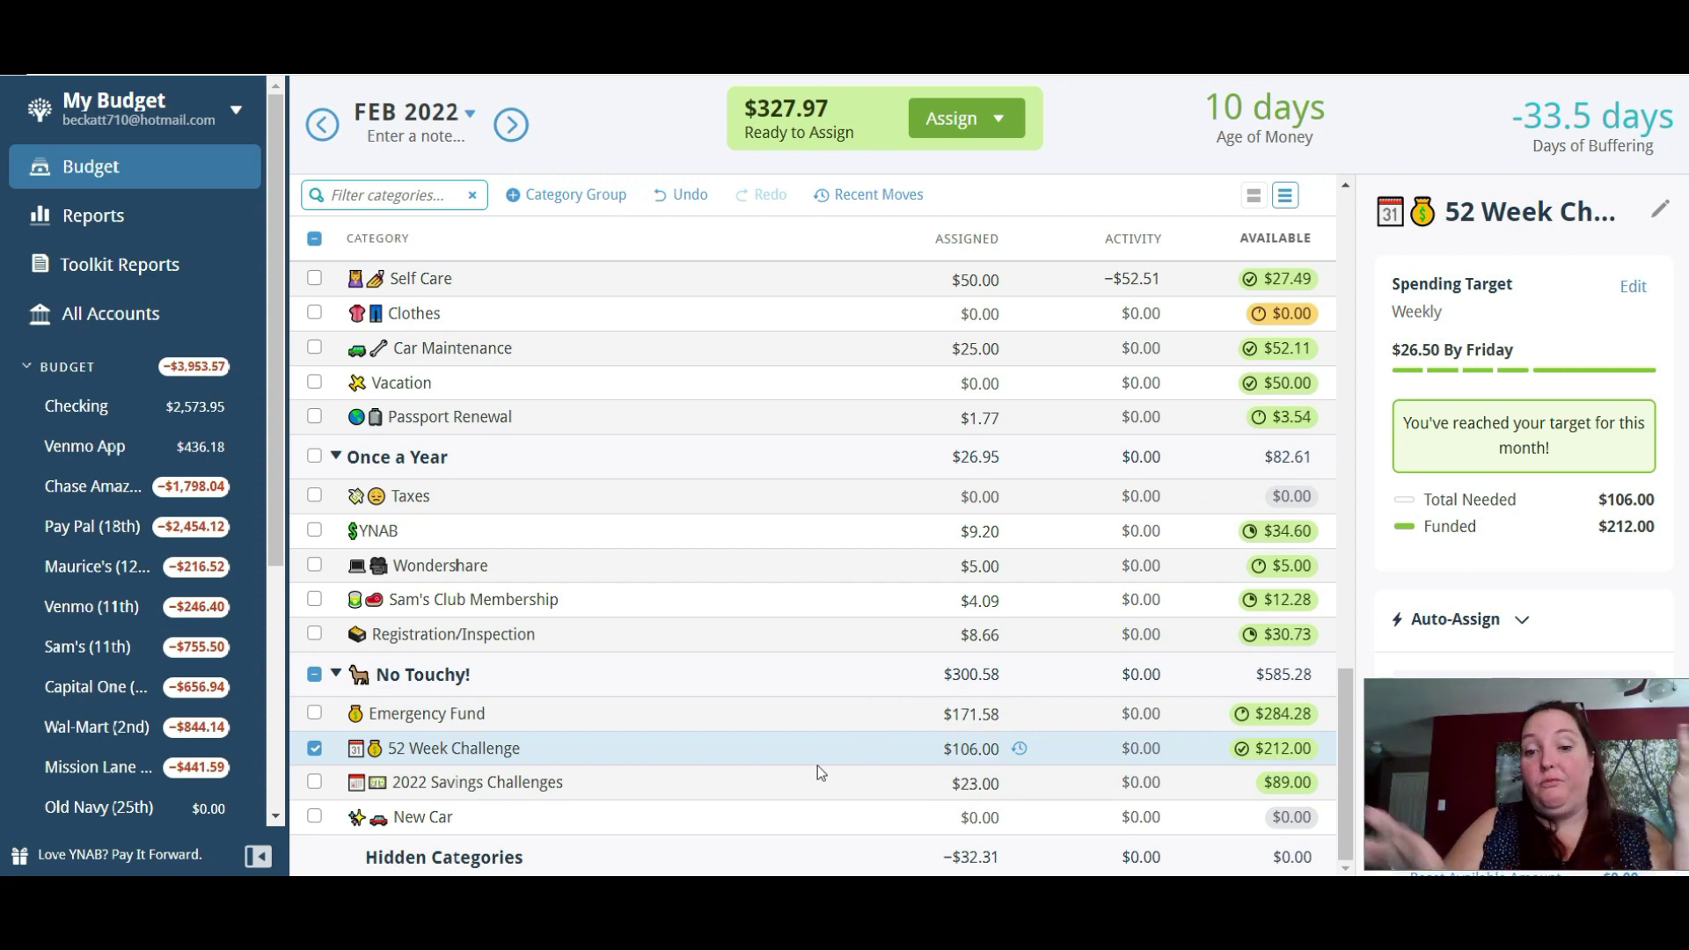
Add $25.52 to the amount assigned to Gifts/Giving under Surprise Expenses, bringing it to $100.52.
{"action": "left_click", "coordinate": [817, 767]}
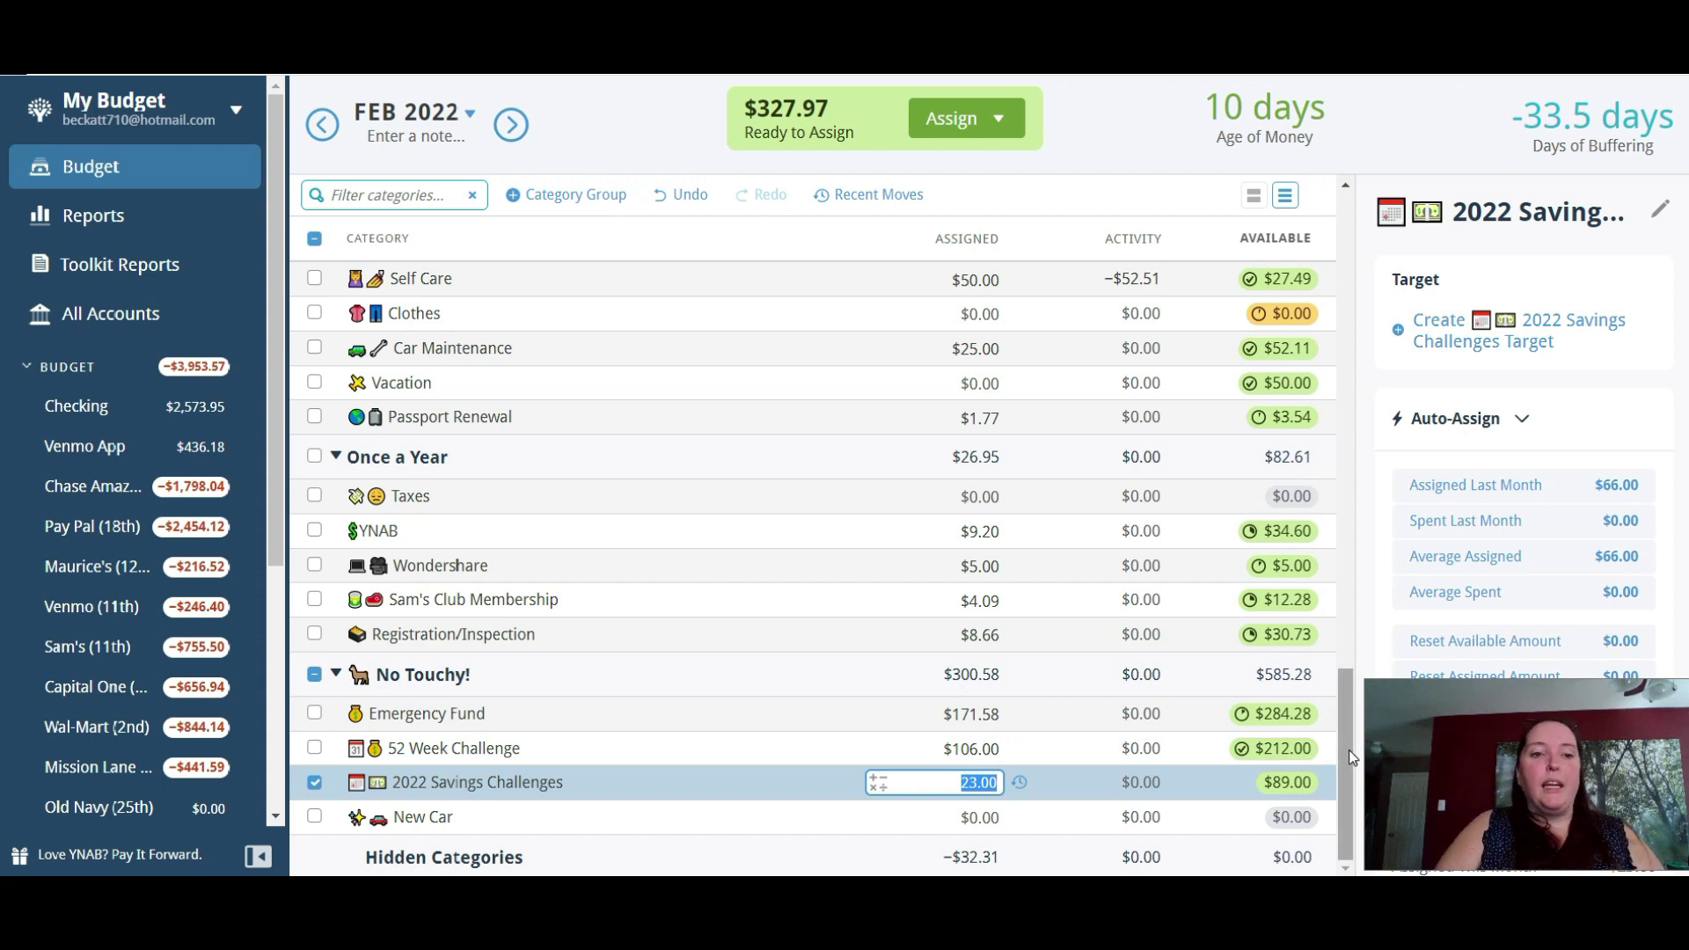
{"action": "left_click_drag", "start_coordinate": [1348, 750], "coordinate": [1346, 615]}
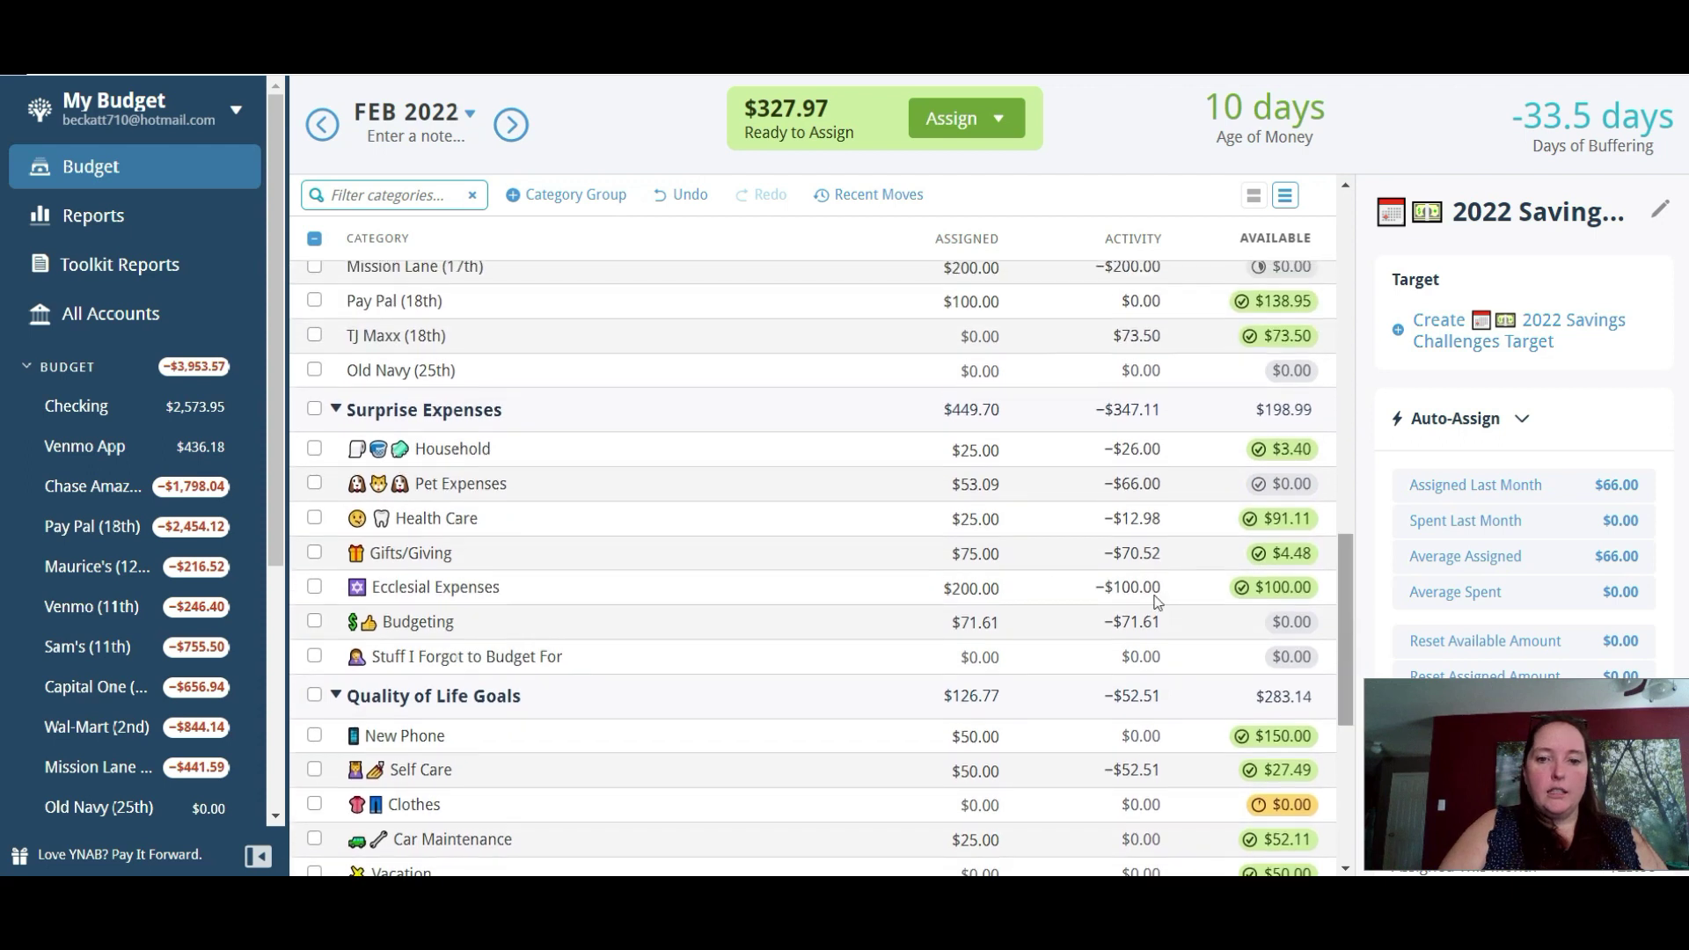
{"action": "left_click", "coordinate": [987, 555]}
{"action": "type", "text": "+"}
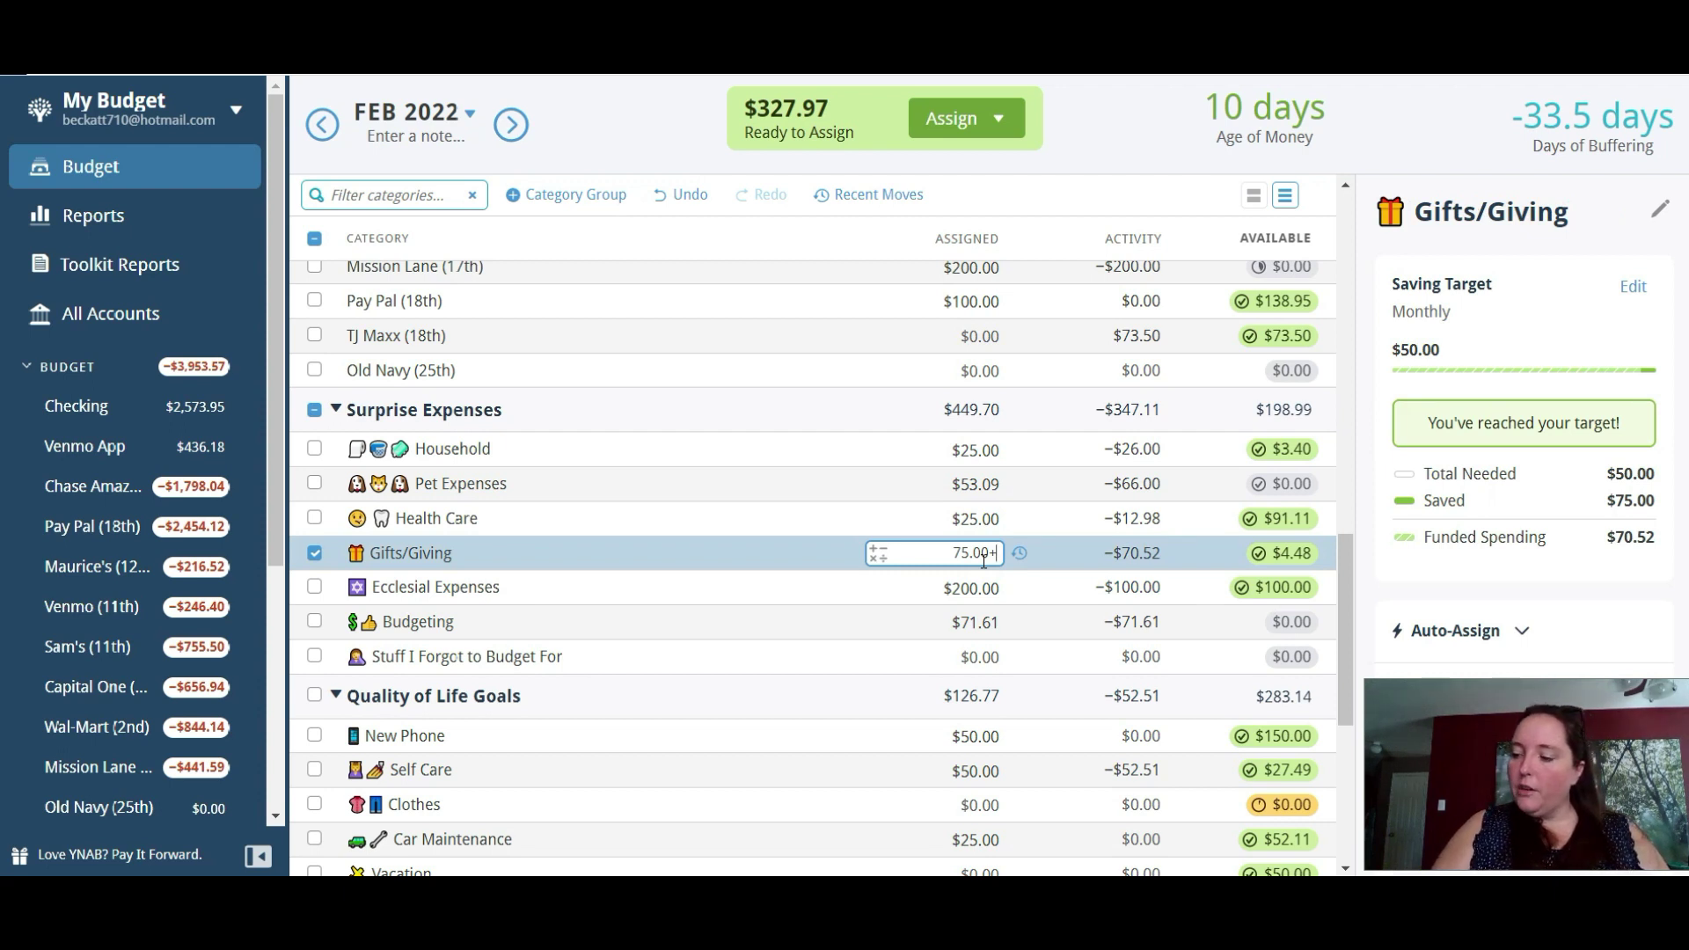
{"action": "type", "text": "25.52"}
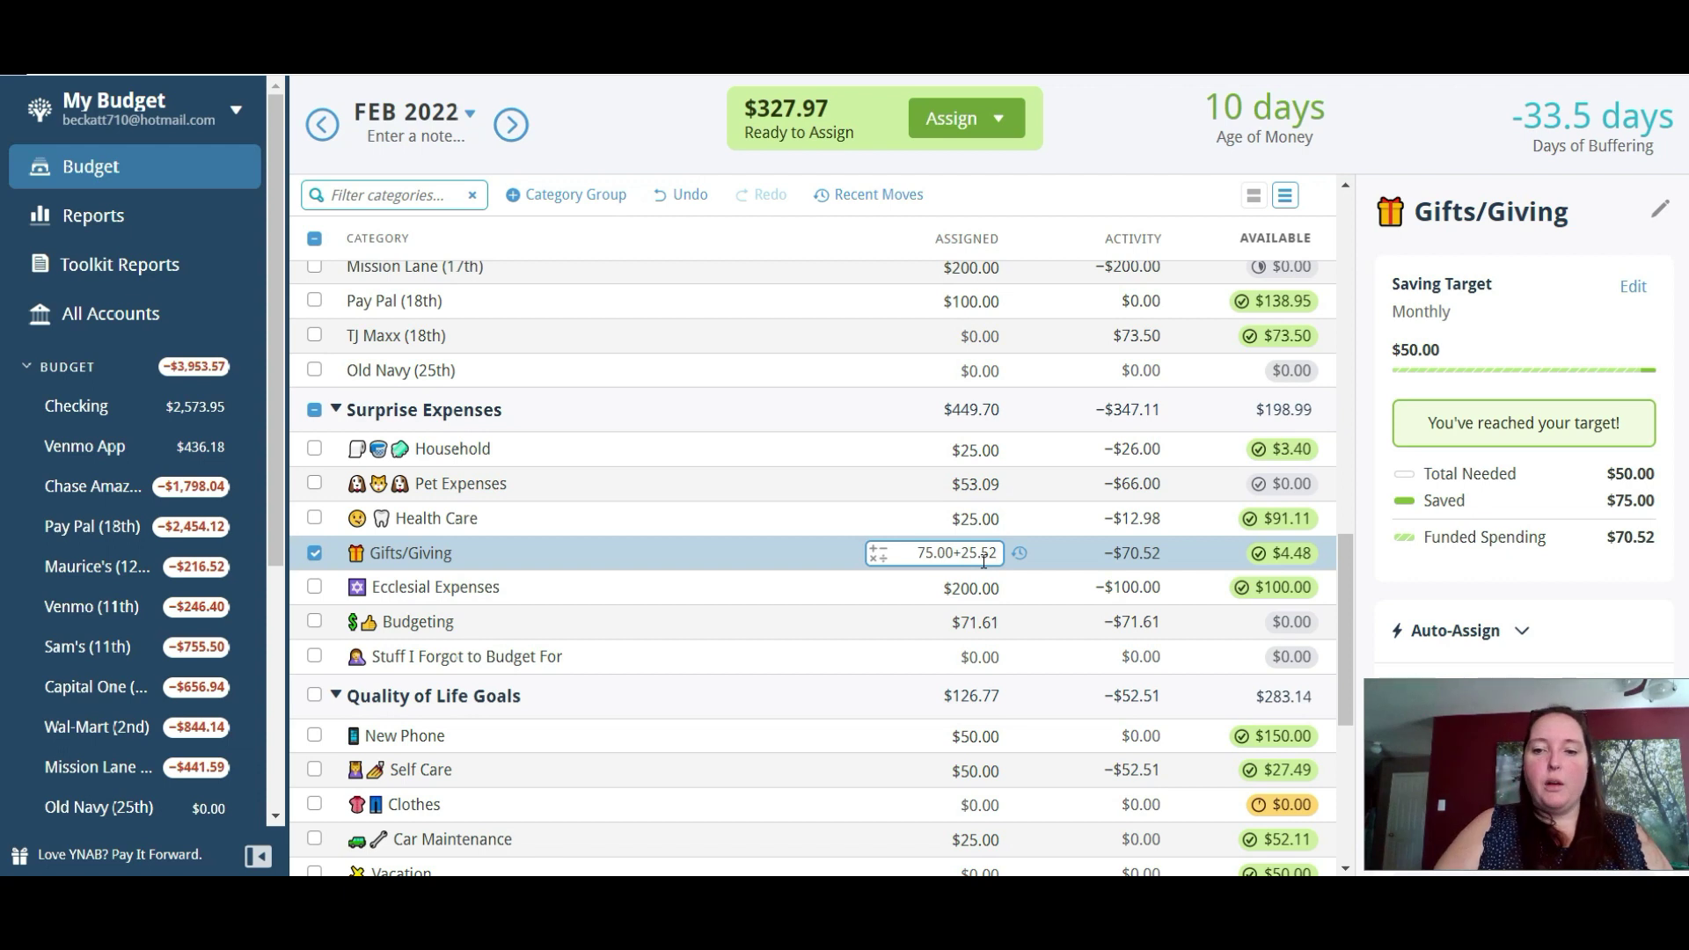
{"action": "key", "text": "Return"}
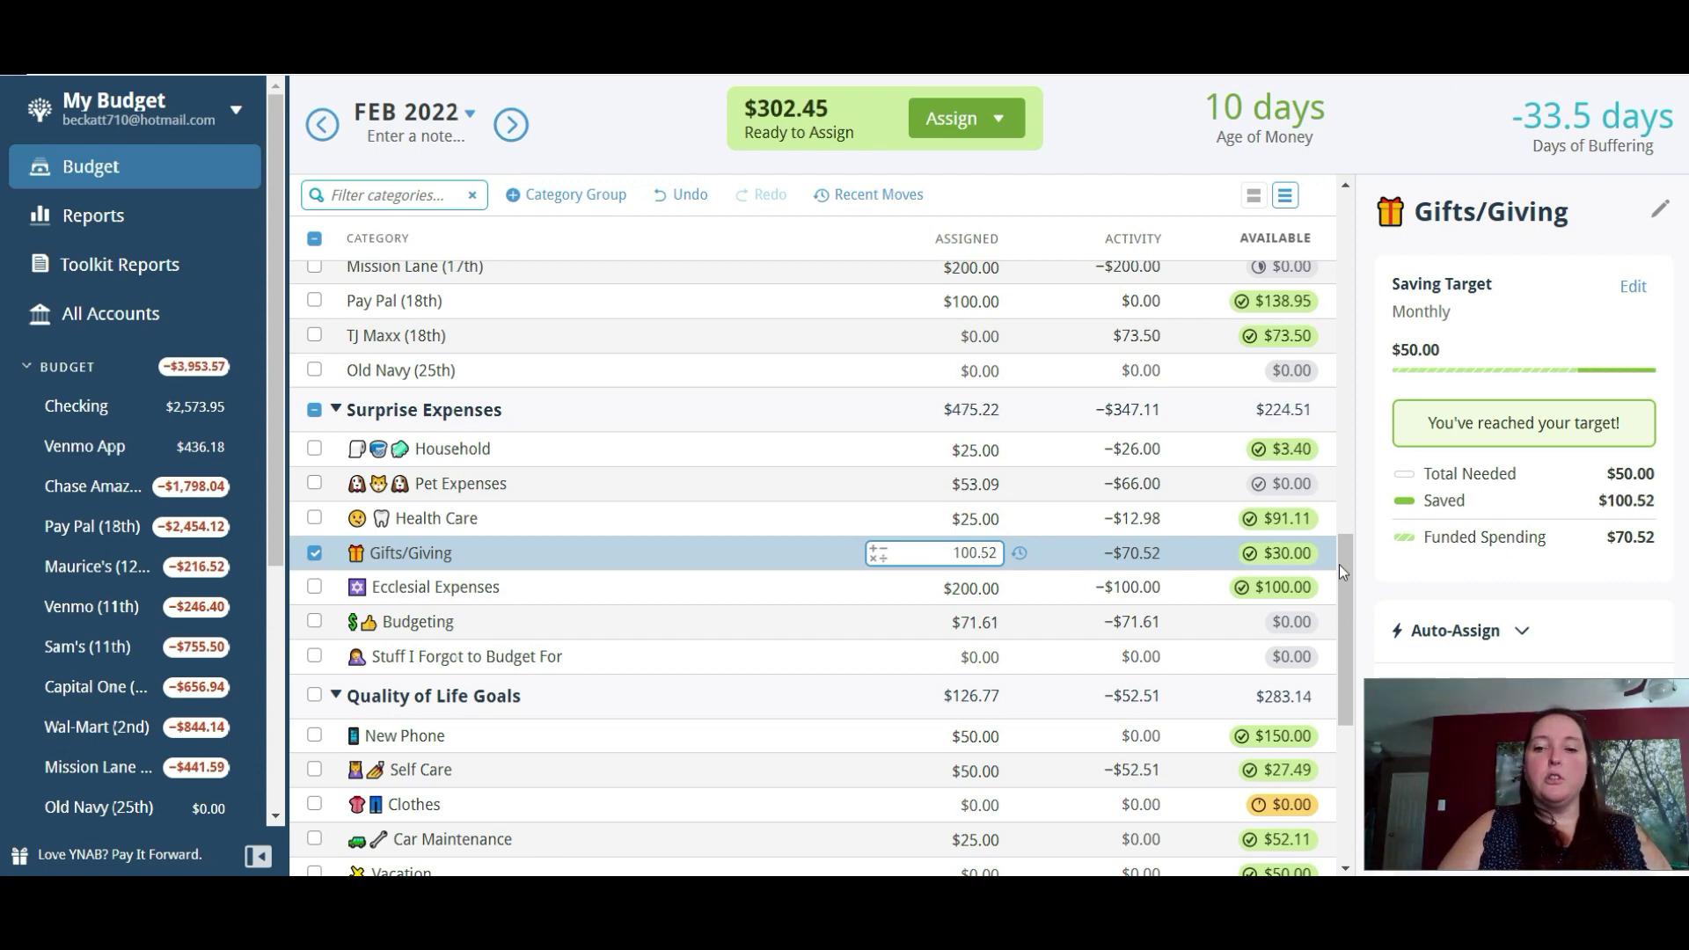
{"action": "left_click", "coordinate": [785, 556]}
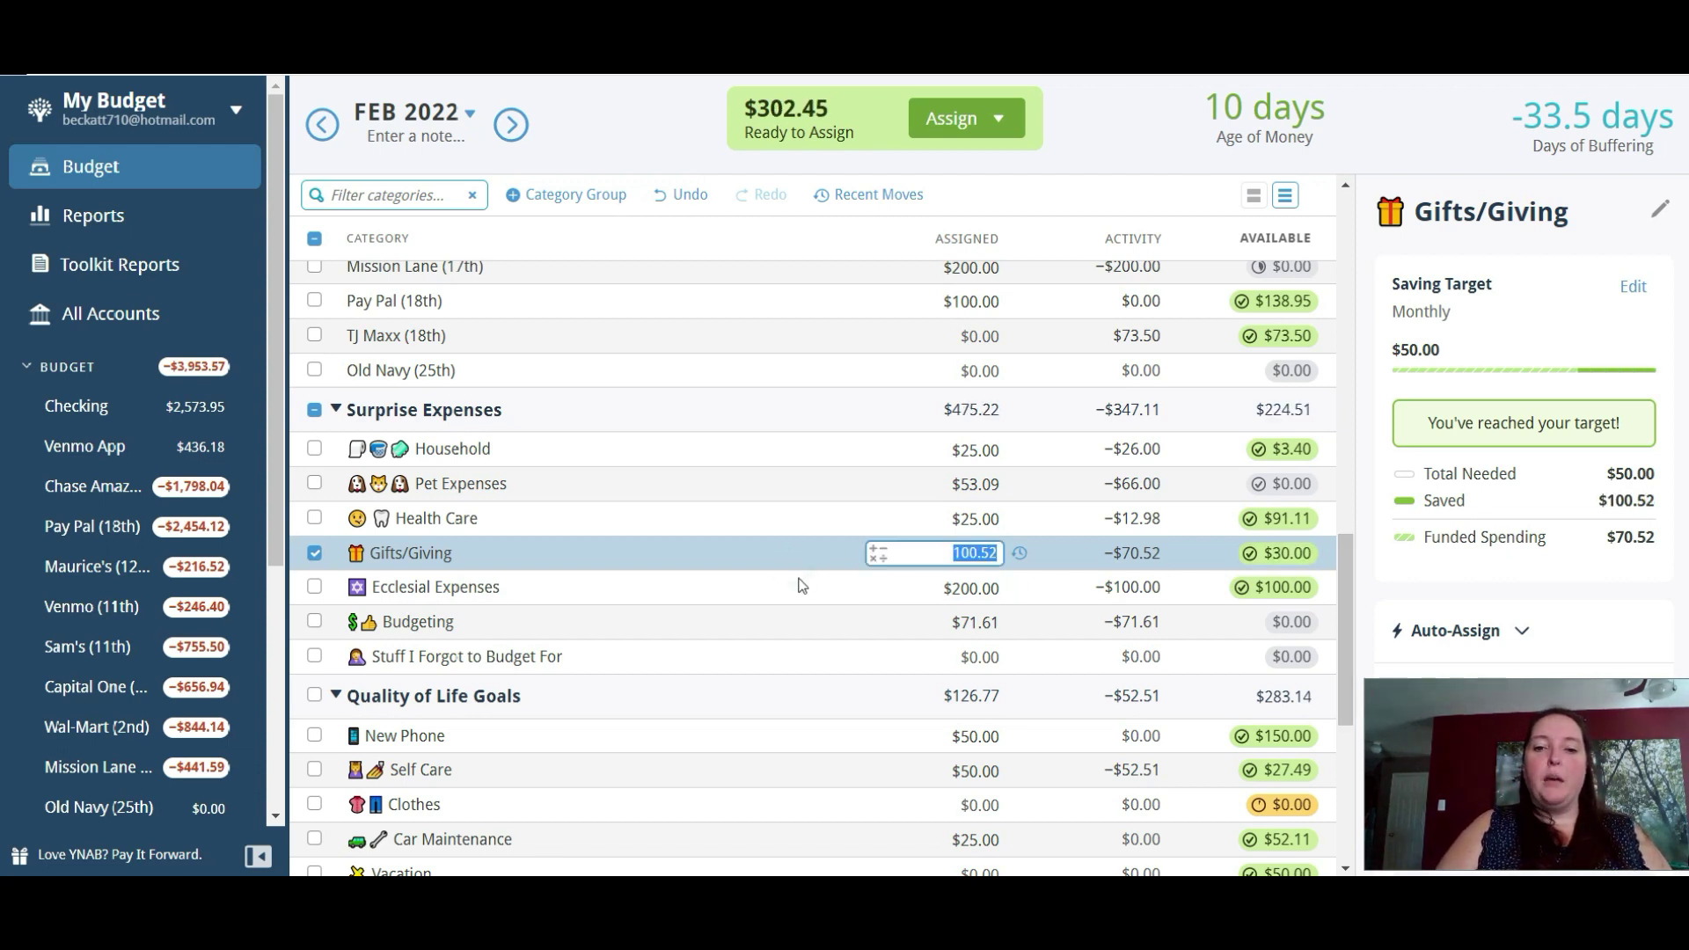
{"action": "left_click", "coordinate": [840, 589]}
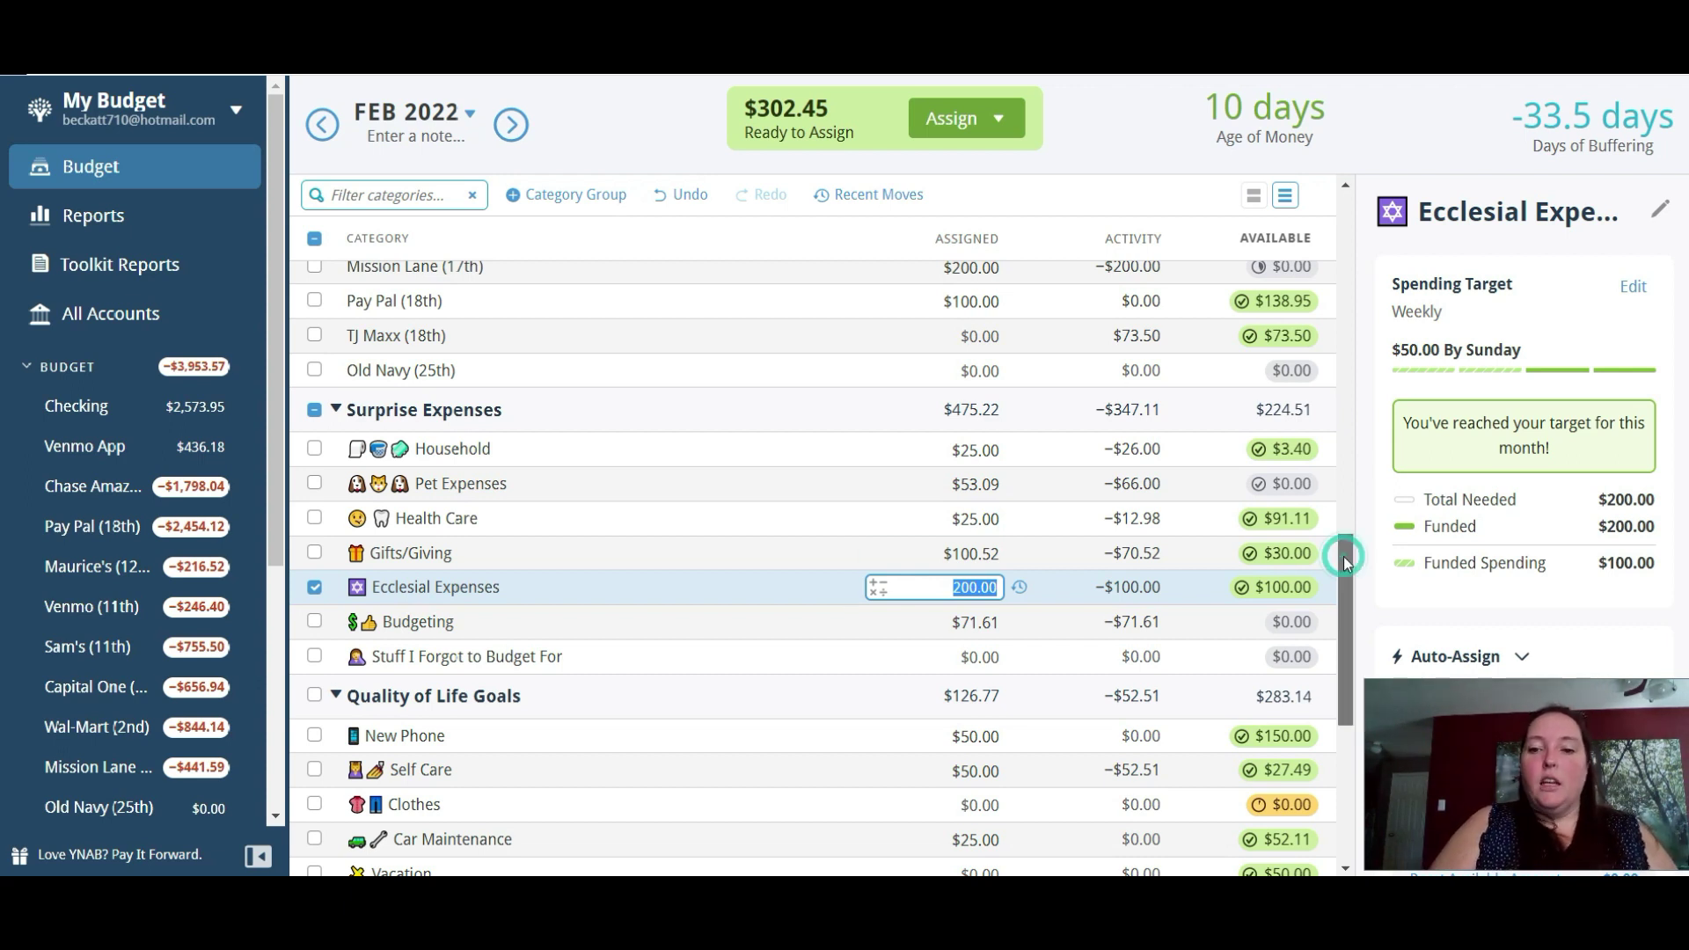
{"action": "scroll", "coordinate": [1345, 558], "scroll_direction": "down", "scroll_amount": 1}
{"action": "scroll", "coordinate": [1349, 598], "scroll_direction": "down", "scroll_amount": 1}
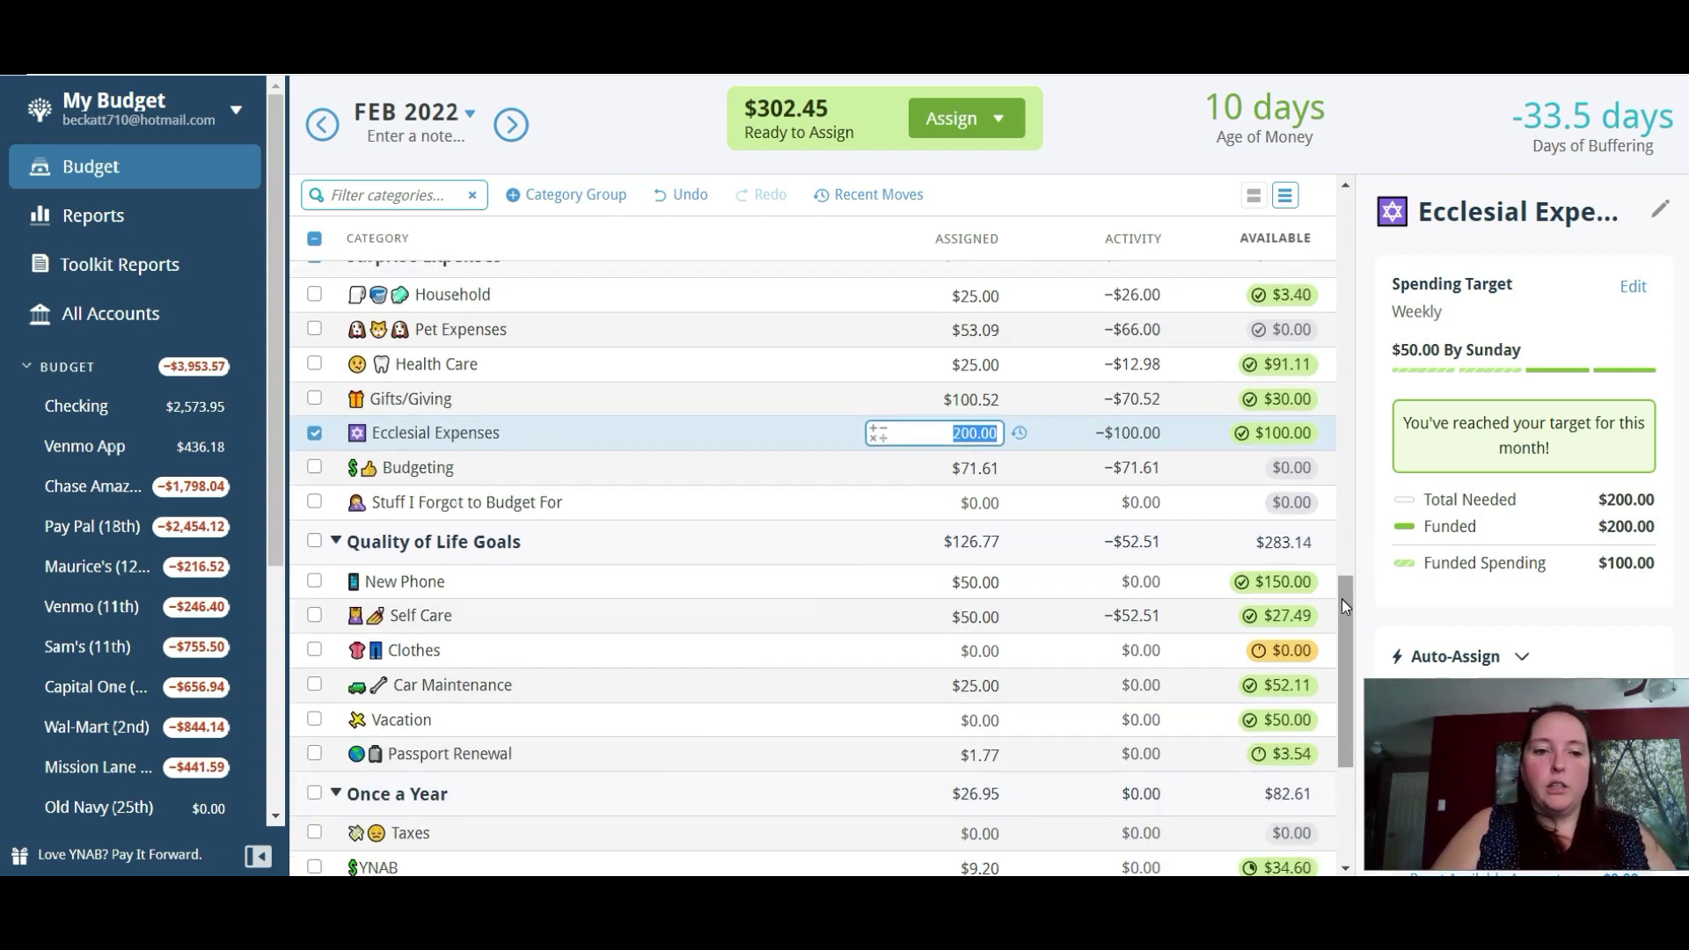
{"action": "mouse_move", "coordinate": [1344, 607]}
{"action": "left_mouse_down"}
{"action": "mouse_move", "coordinate": [1343, 689]}
{"action": "mouse_move", "coordinate": [1346, 590]}
{"action": "left_mouse_up"}
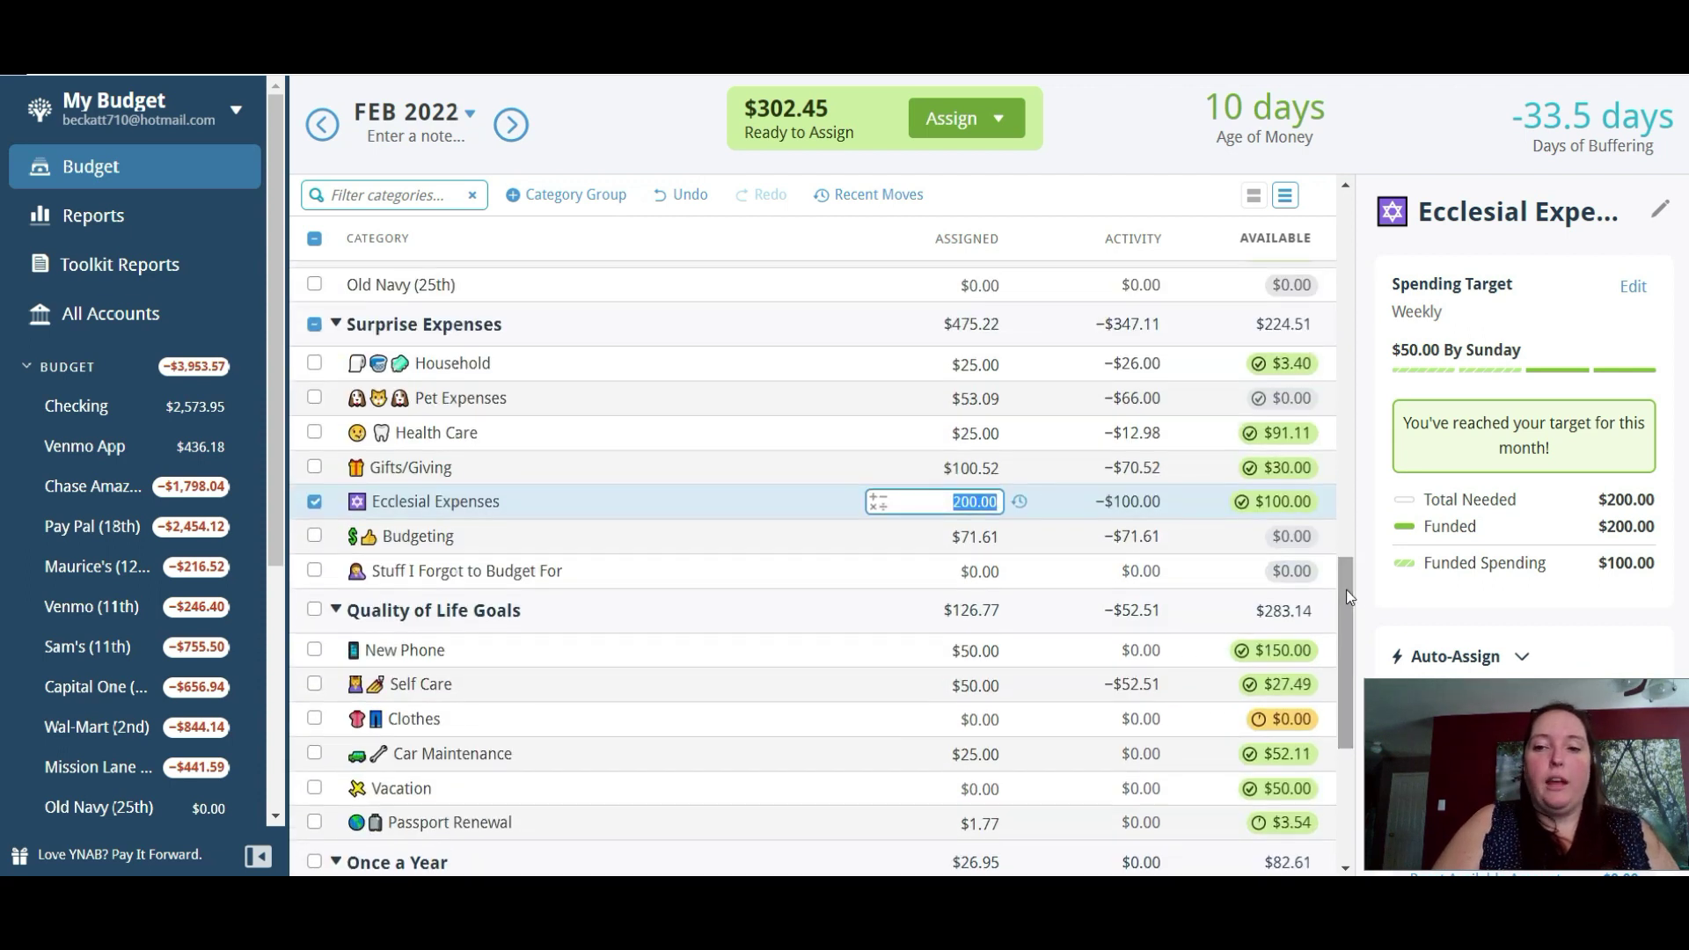
{"action": "left_click", "coordinate": [1369, 504]}
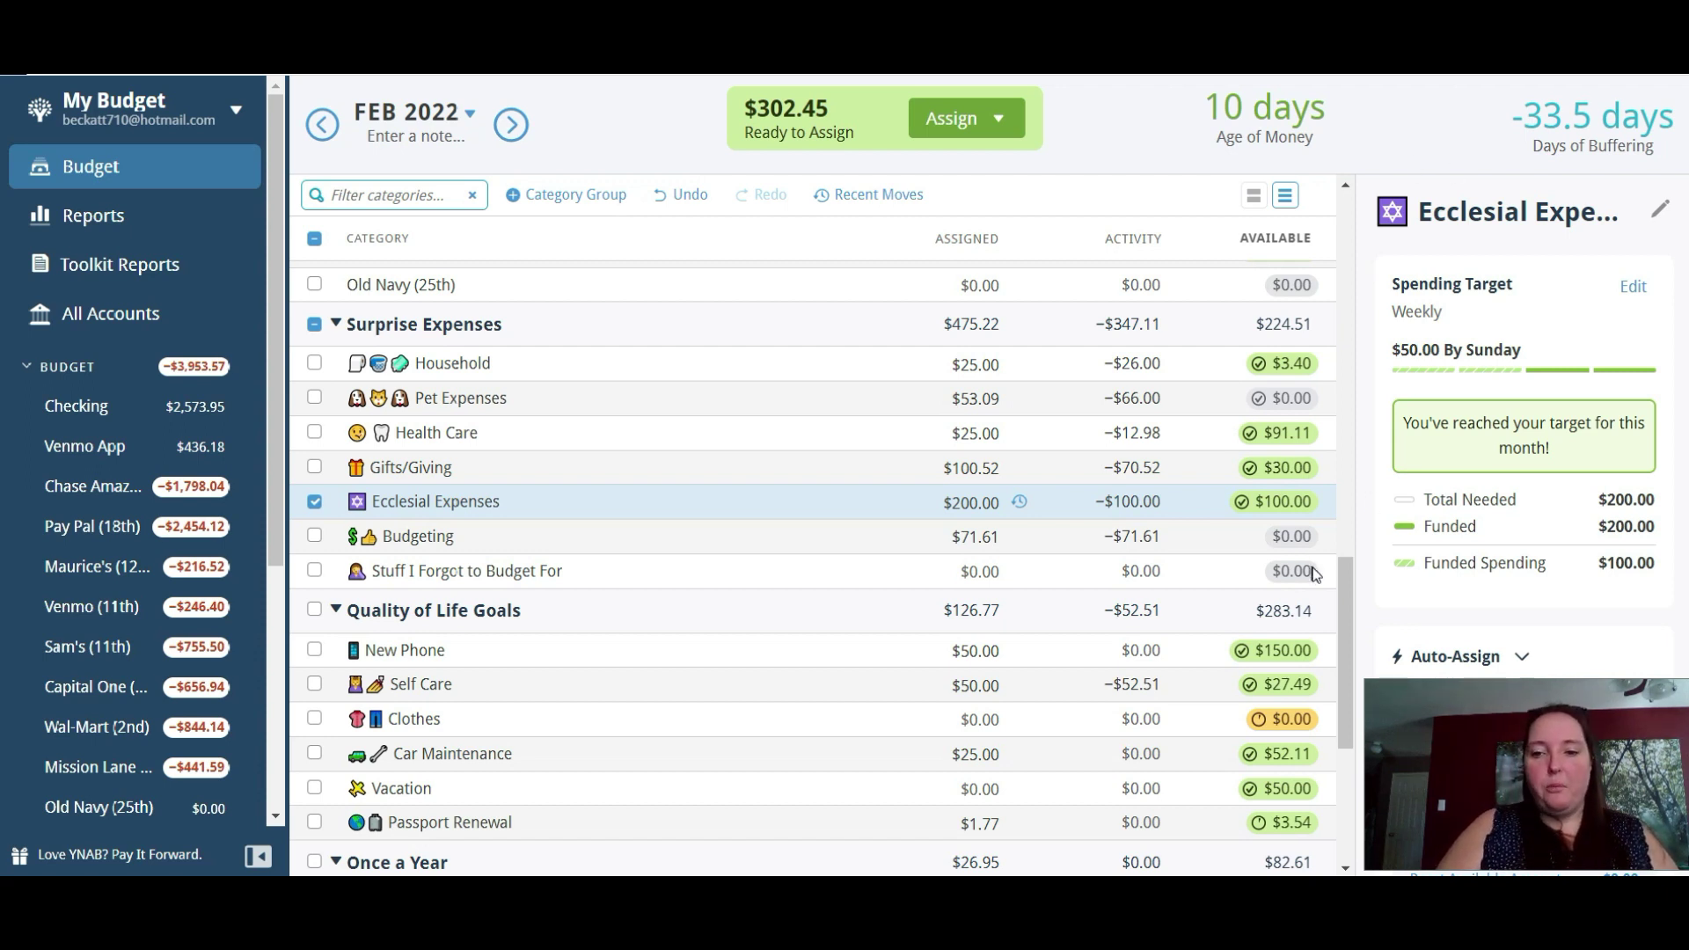
{"action": "mouse_move", "coordinate": [1348, 599]}
{"action": "left_mouse_down"}
{"action": "mouse_move", "coordinate": [1346, 641]}
{"action": "mouse_move", "coordinate": [1346, 609]}
{"action": "left_mouse_up"}
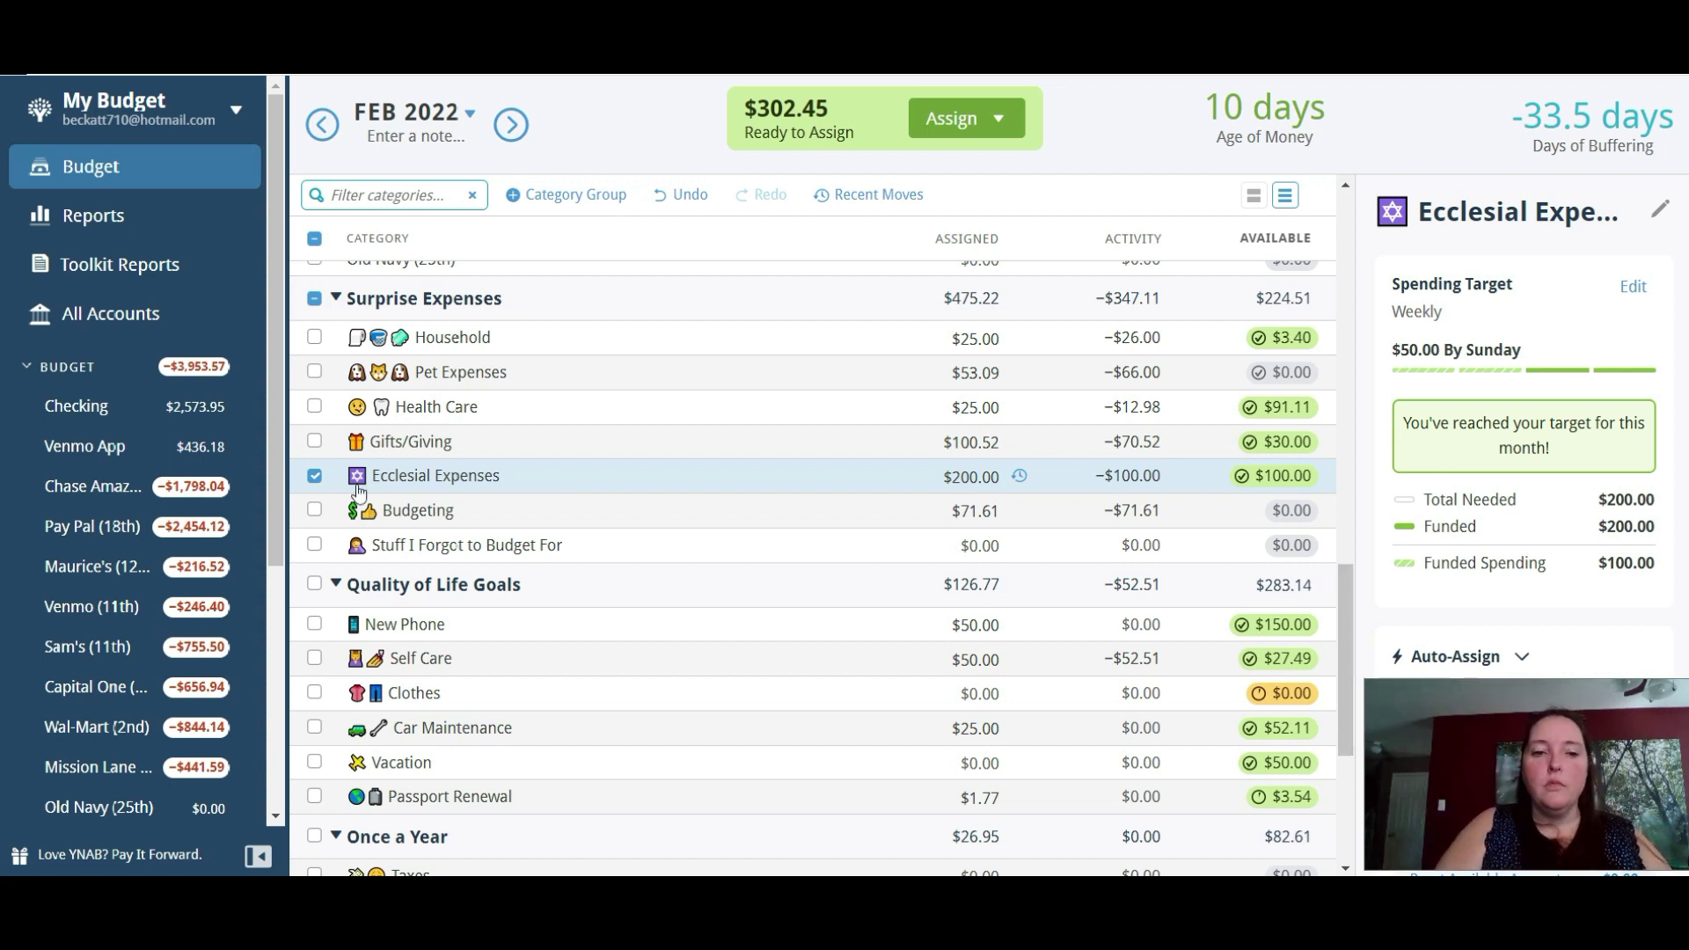
Switch the budget to March 2022 and fund Wal-Mart under Credit Card Payments by auto-assigning its underfunded amount of $76.79.
{"action": "left_click", "coordinate": [317, 480]}
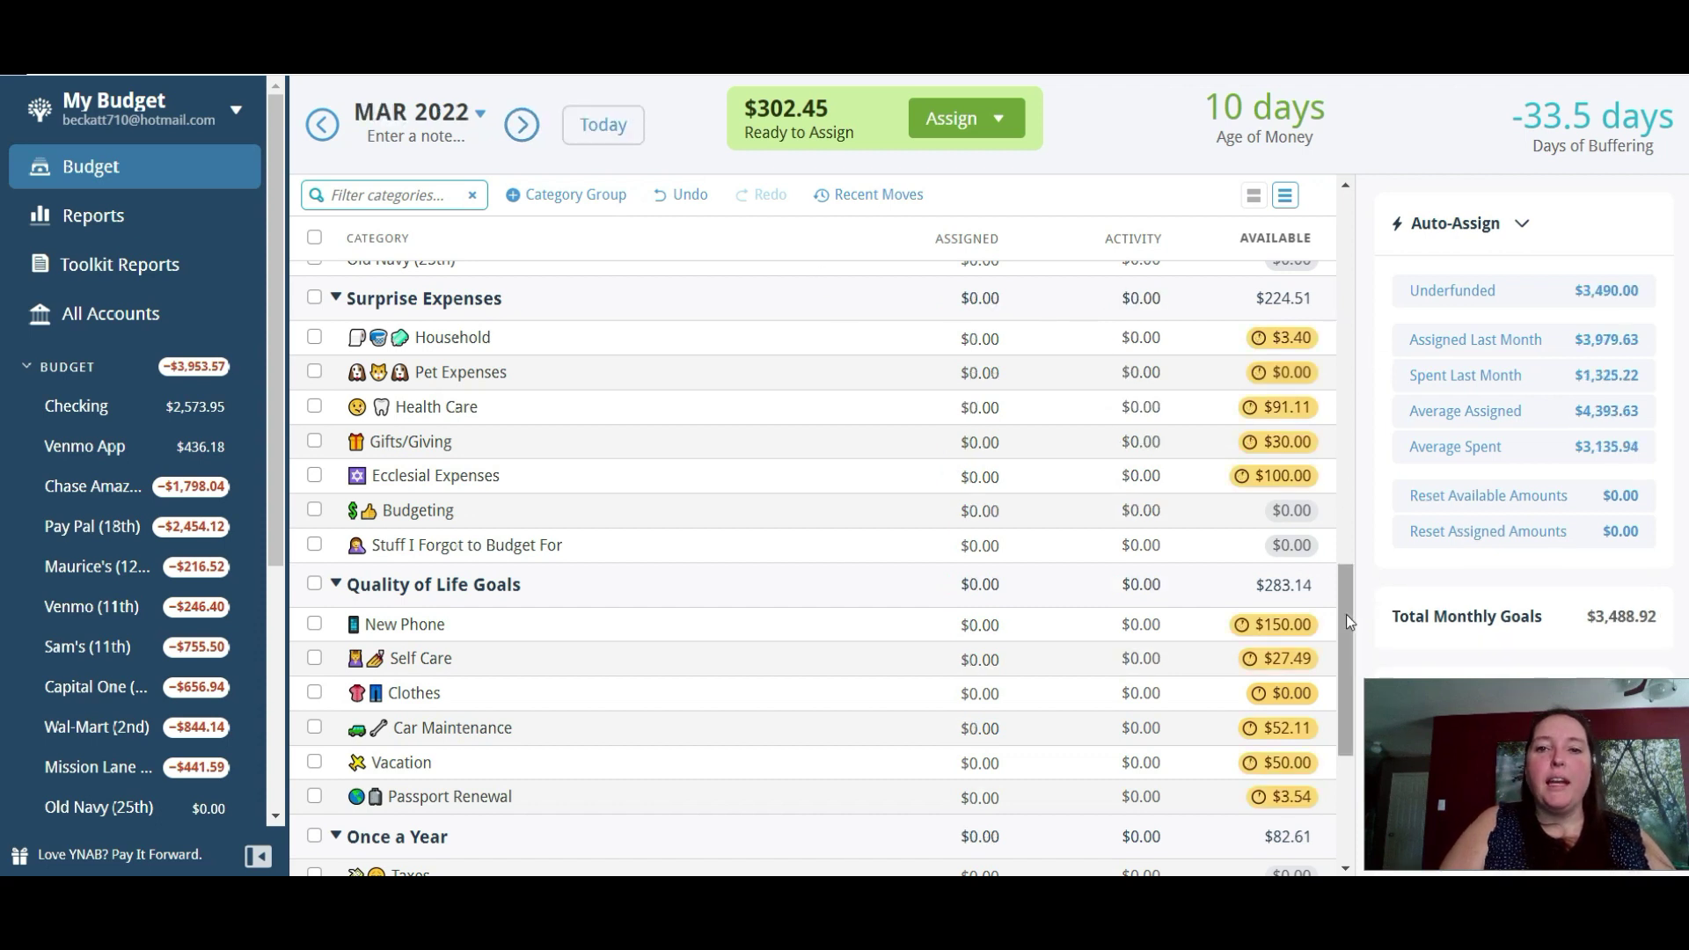
{"action": "left_click_drag", "start_coordinate": [1348, 616], "coordinate": [1366, 440]}
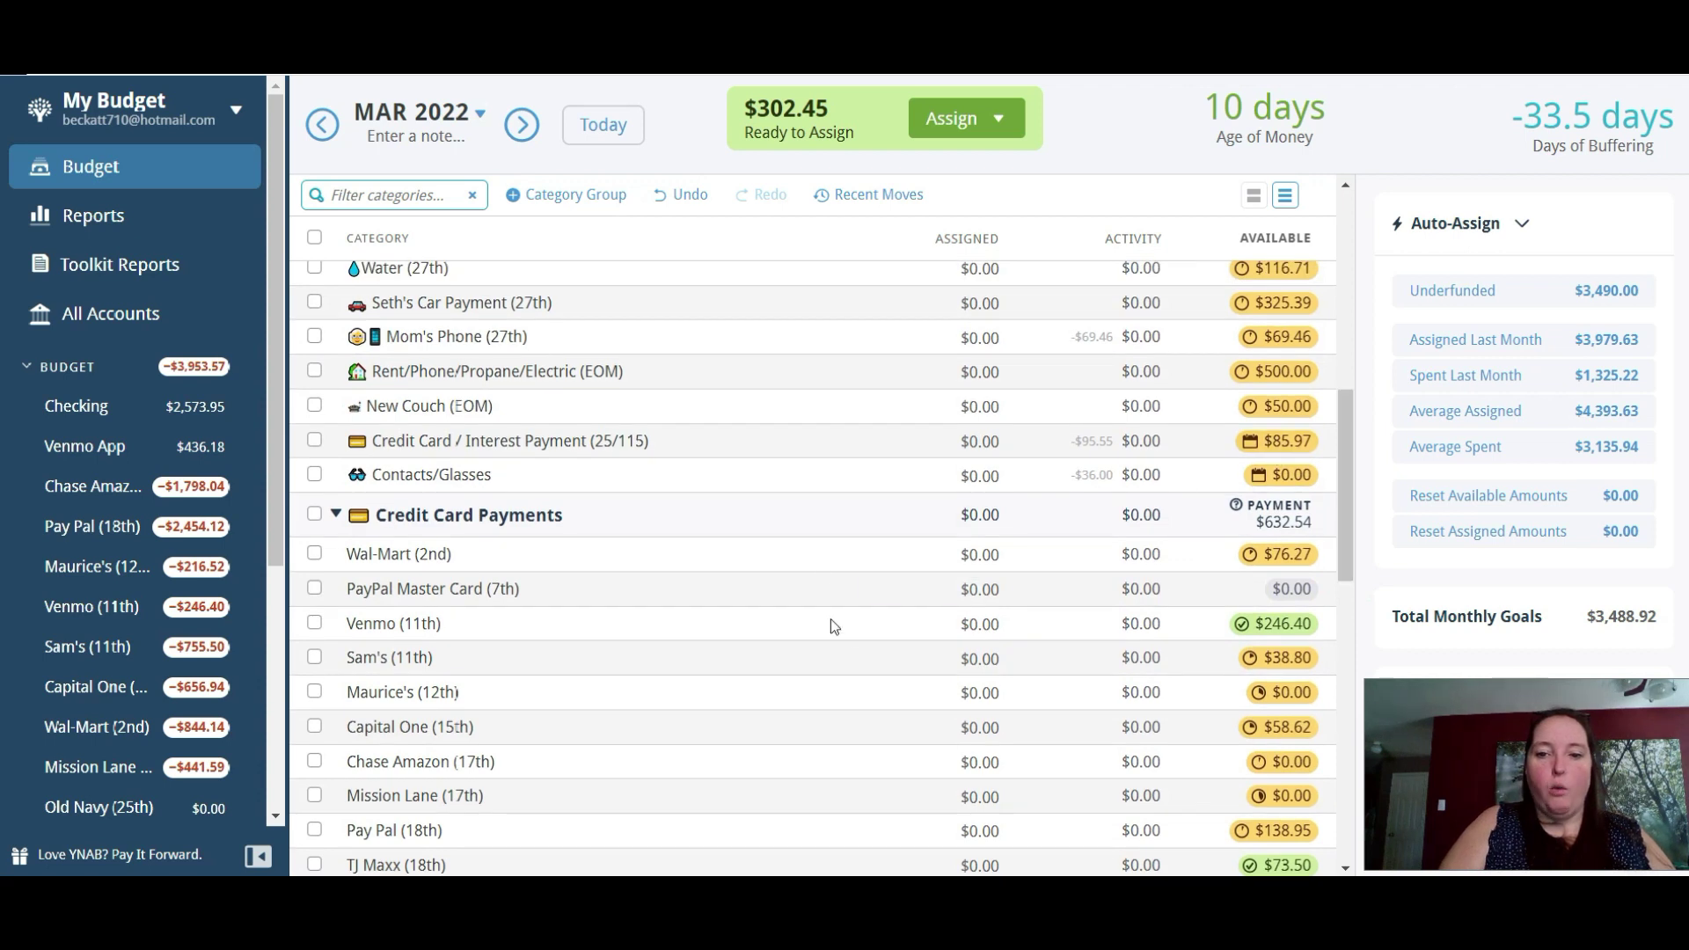
{"action": "left_click", "coordinate": [959, 554]}
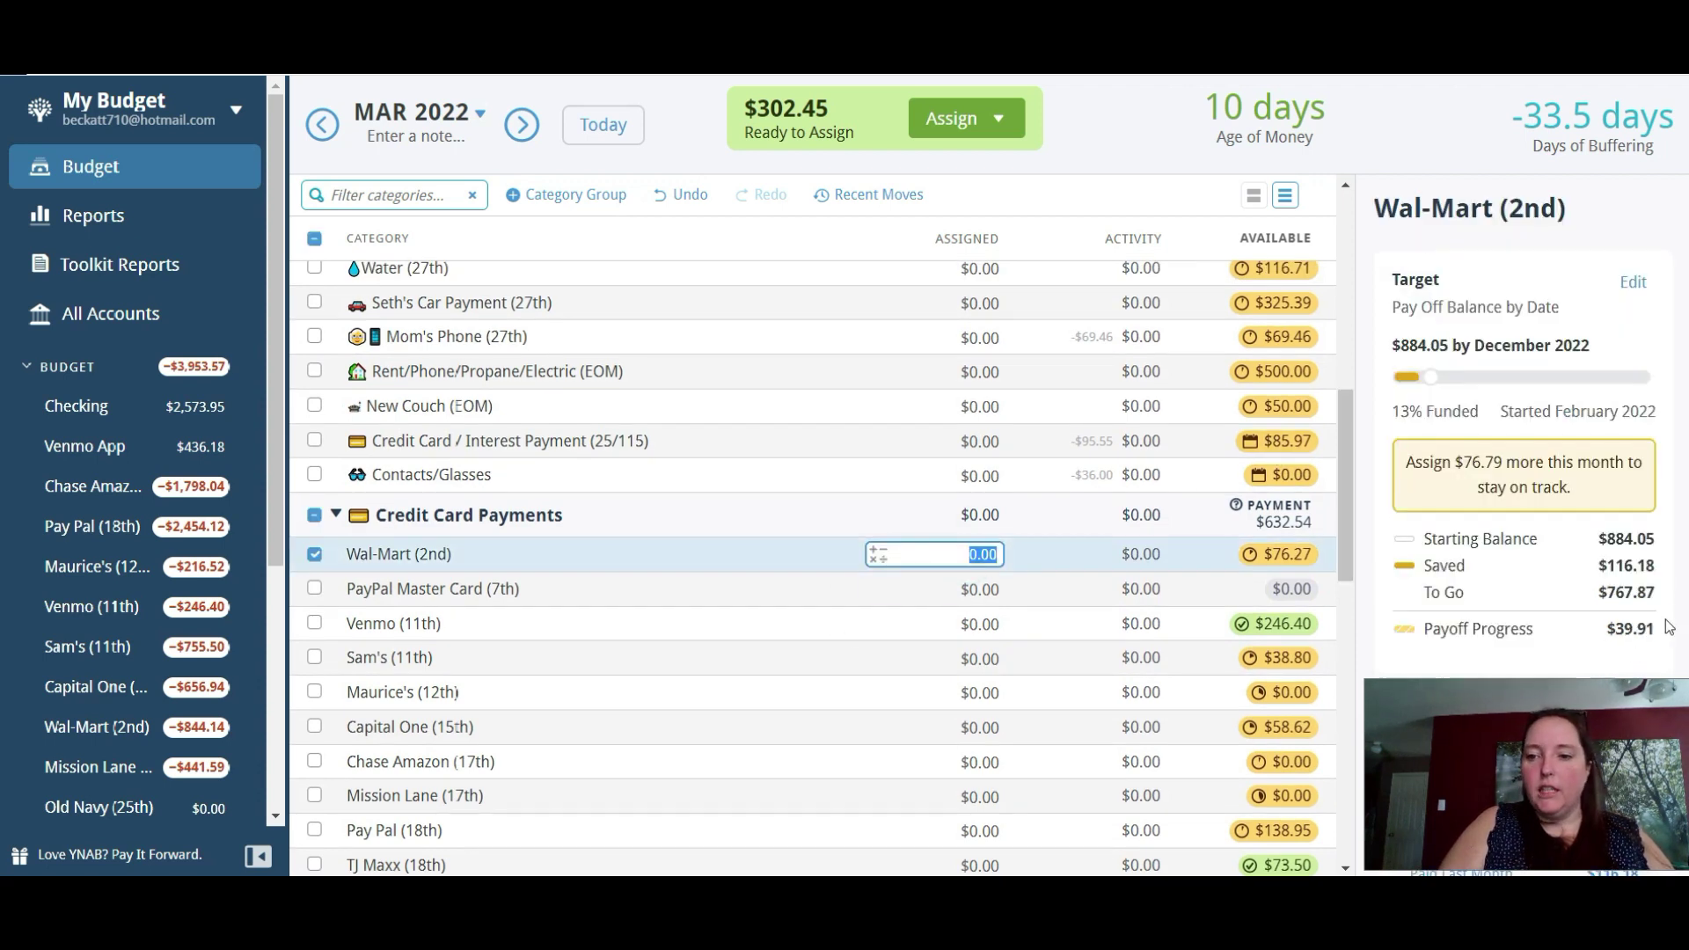
{"action": "scroll", "coordinate": [1584, 528], "scroll_direction": "down", "scroll_amount": 4}
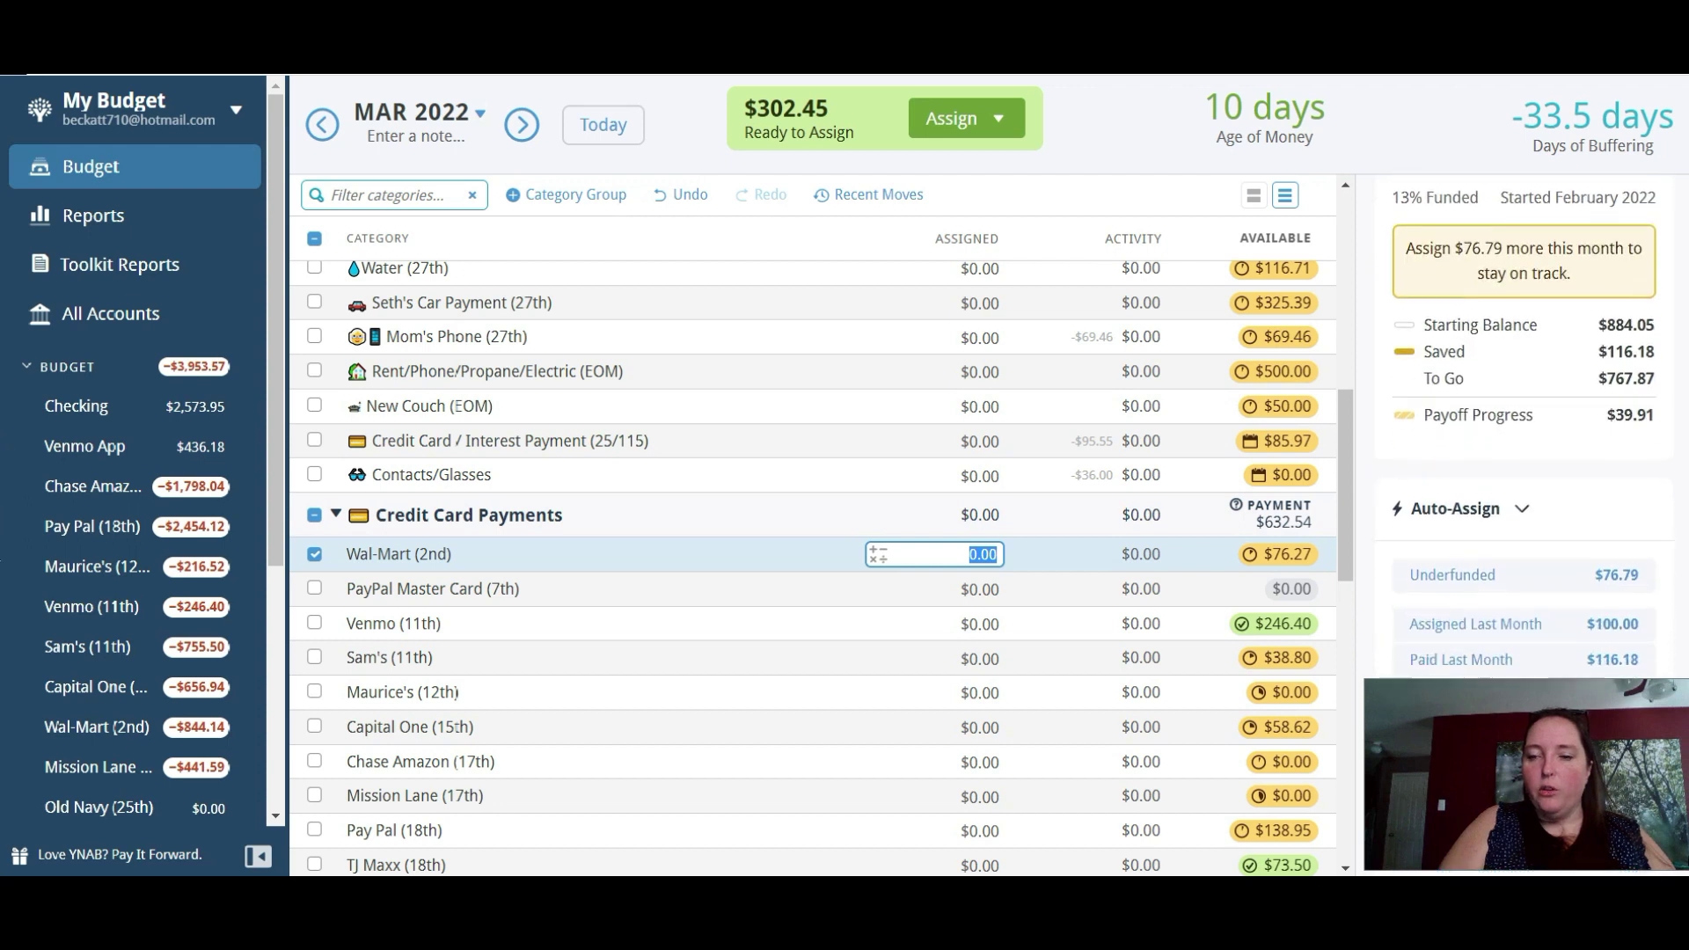
{"action": "left_click", "coordinate": [1527, 476]}
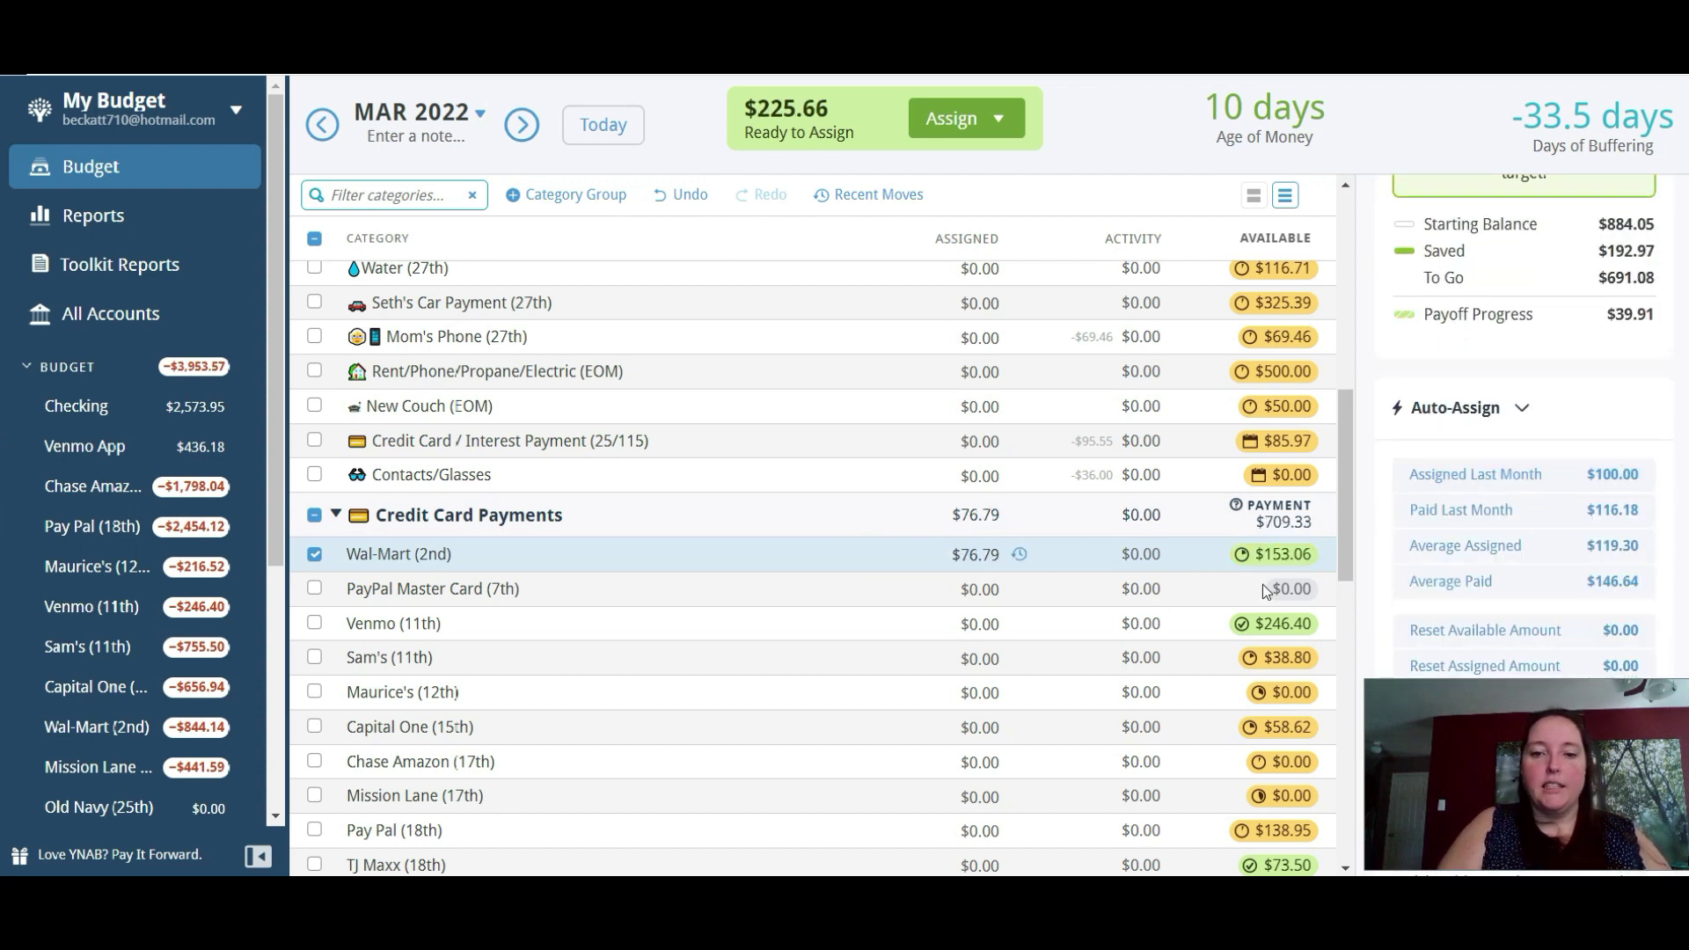
{"action": "left_click", "coordinate": [942, 563]}
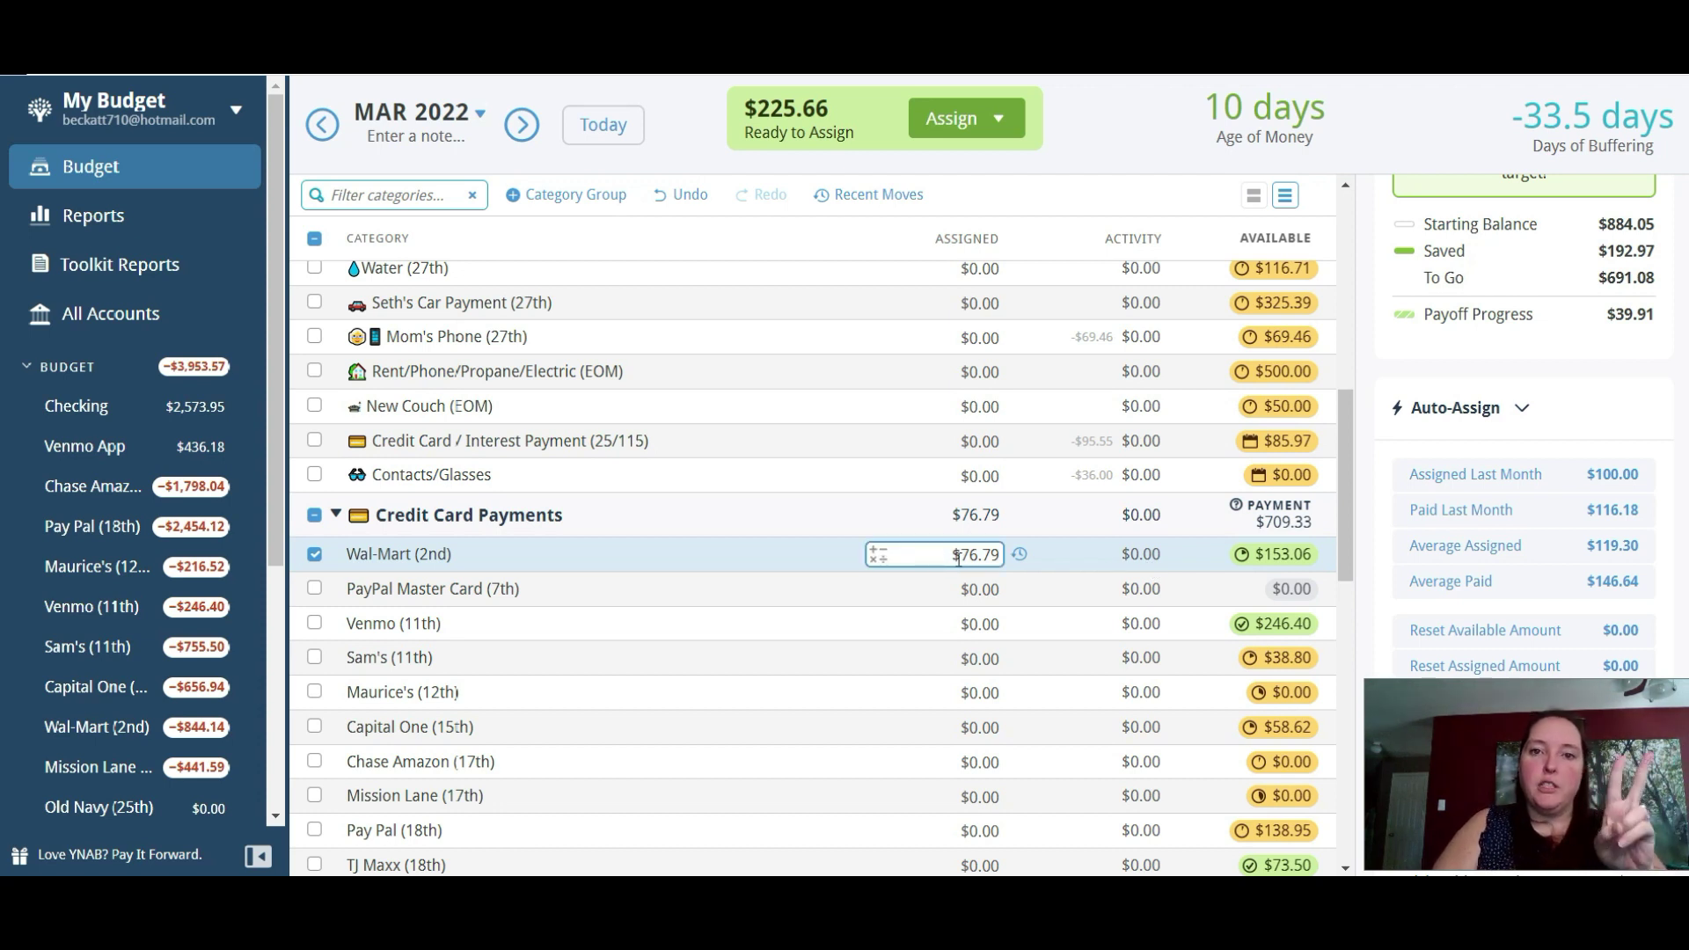
{"action": "key", "text": "Return"}
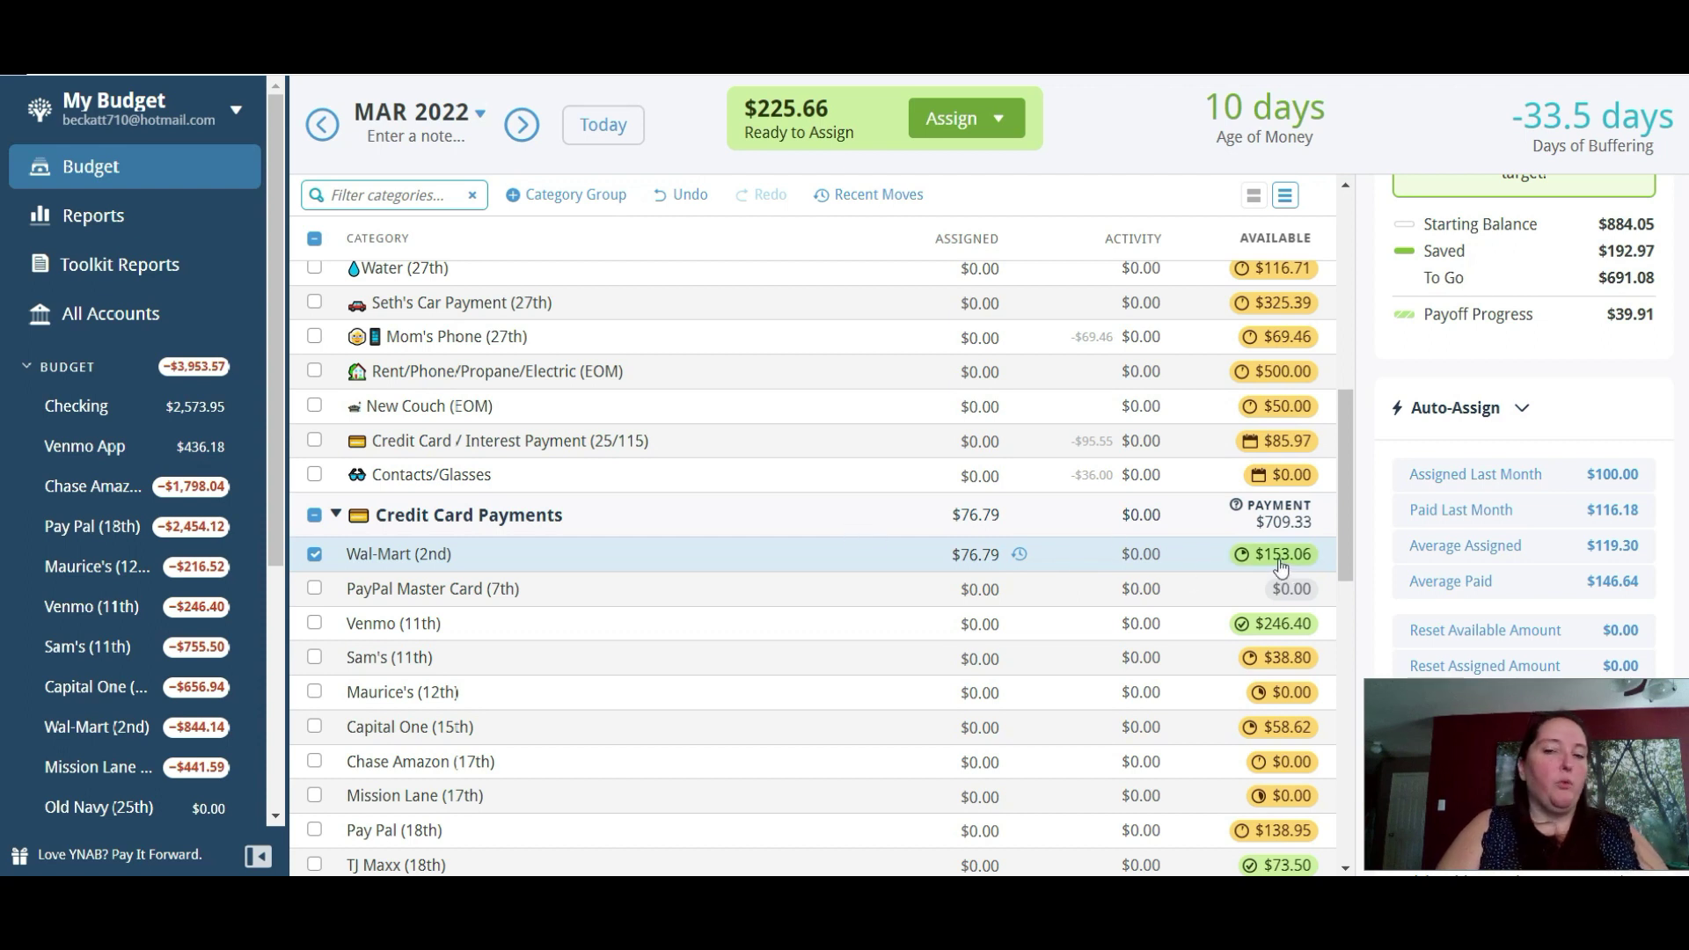
{"action": "left_click", "coordinate": [944, 560]}
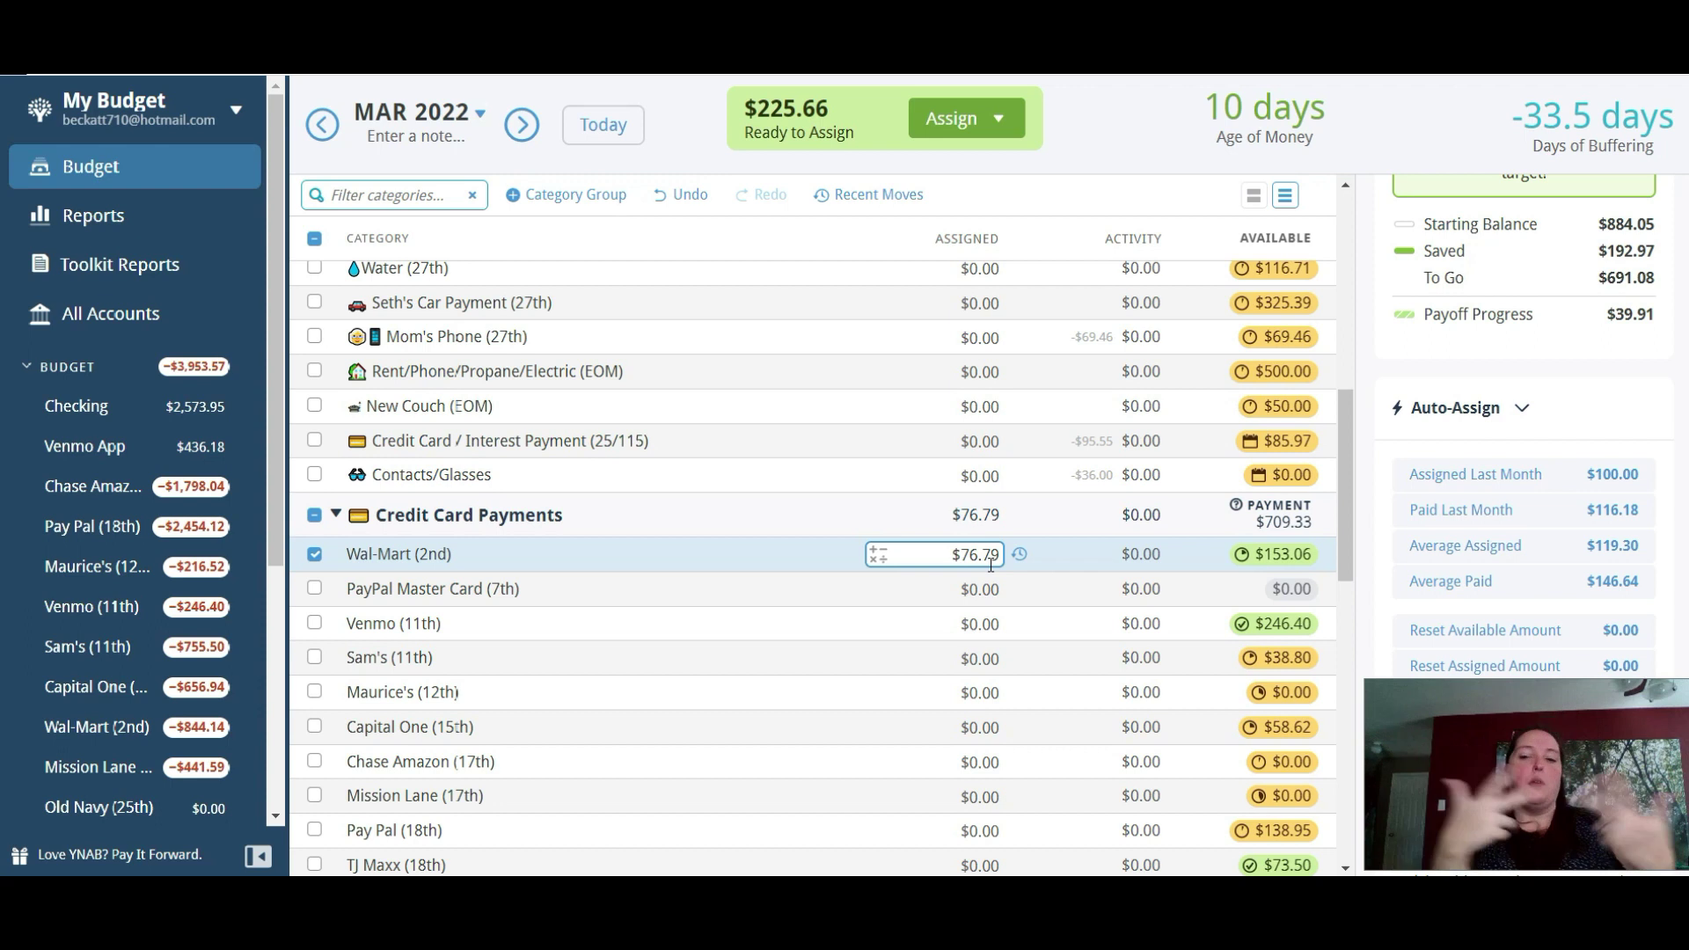
{"action": "key", "text": "Return"}
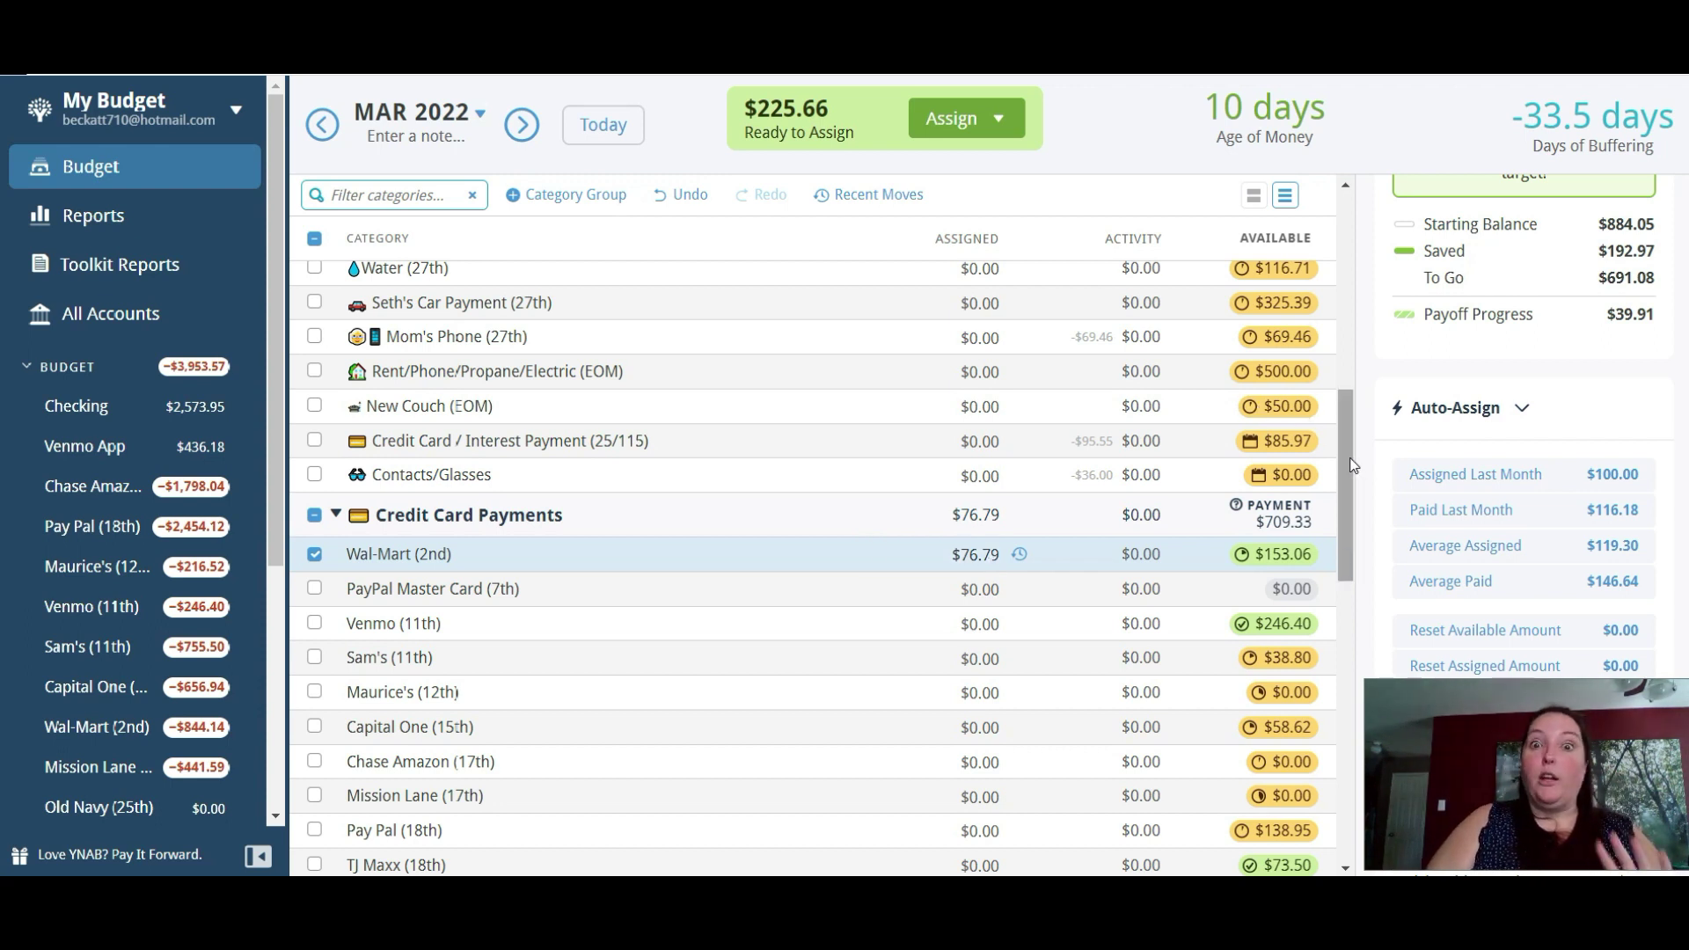
Fund Mom's Insurance (1st) and Insurance (1st) under Once a Month for March 2022 by auto-assigning $70.49 and the underfunded $155.81.
{"action": "left_click_drag", "start_coordinate": [1349, 458], "coordinate": [1356, 336]}
{"action": "key", "text": "Up"}
{"action": "key", "text": "Up"}
{"action": "key", "text": "Up"}
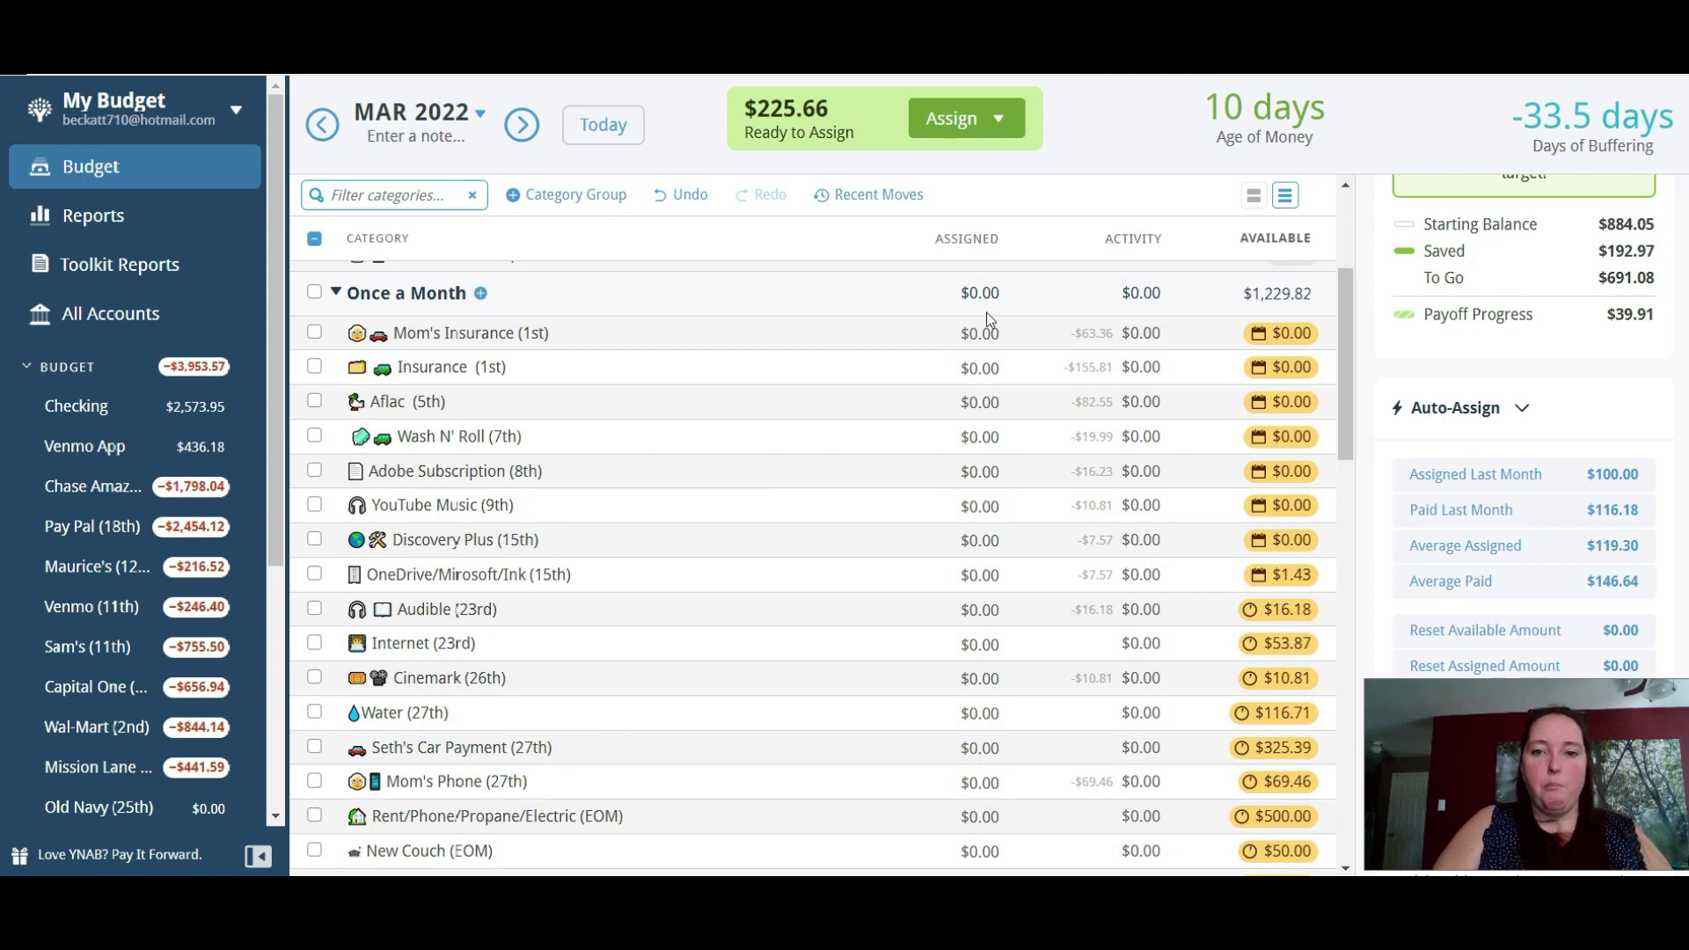
{"action": "left_click", "coordinate": [1388, 444]}
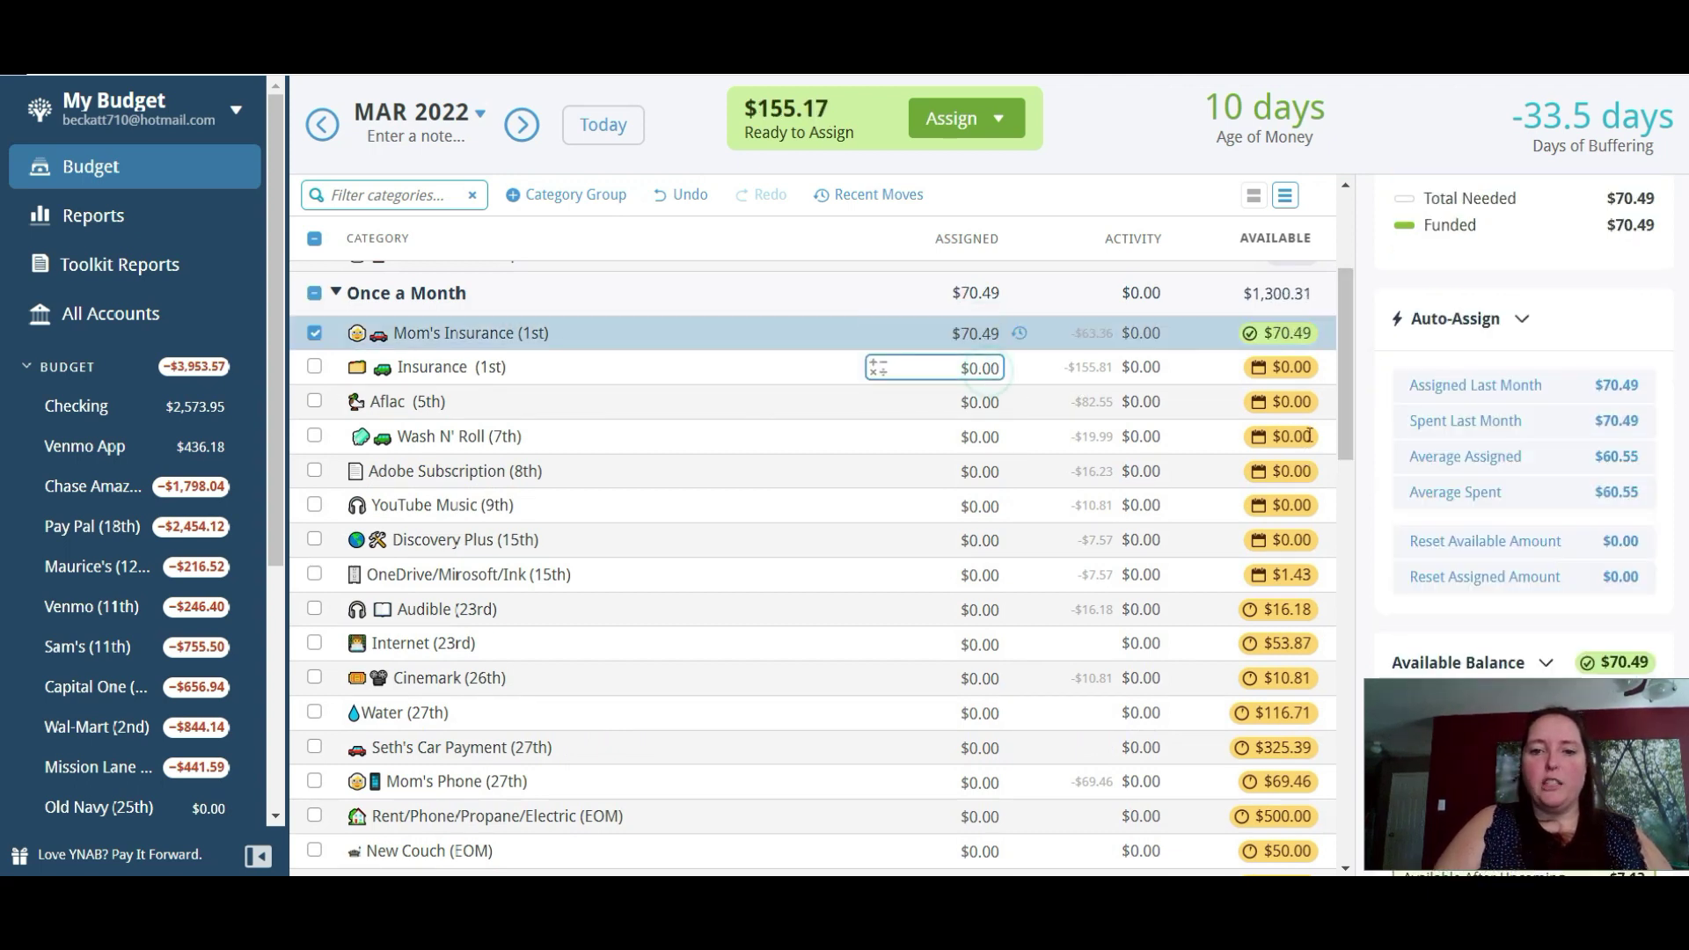
{"action": "left_click", "coordinate": [991, 368]}
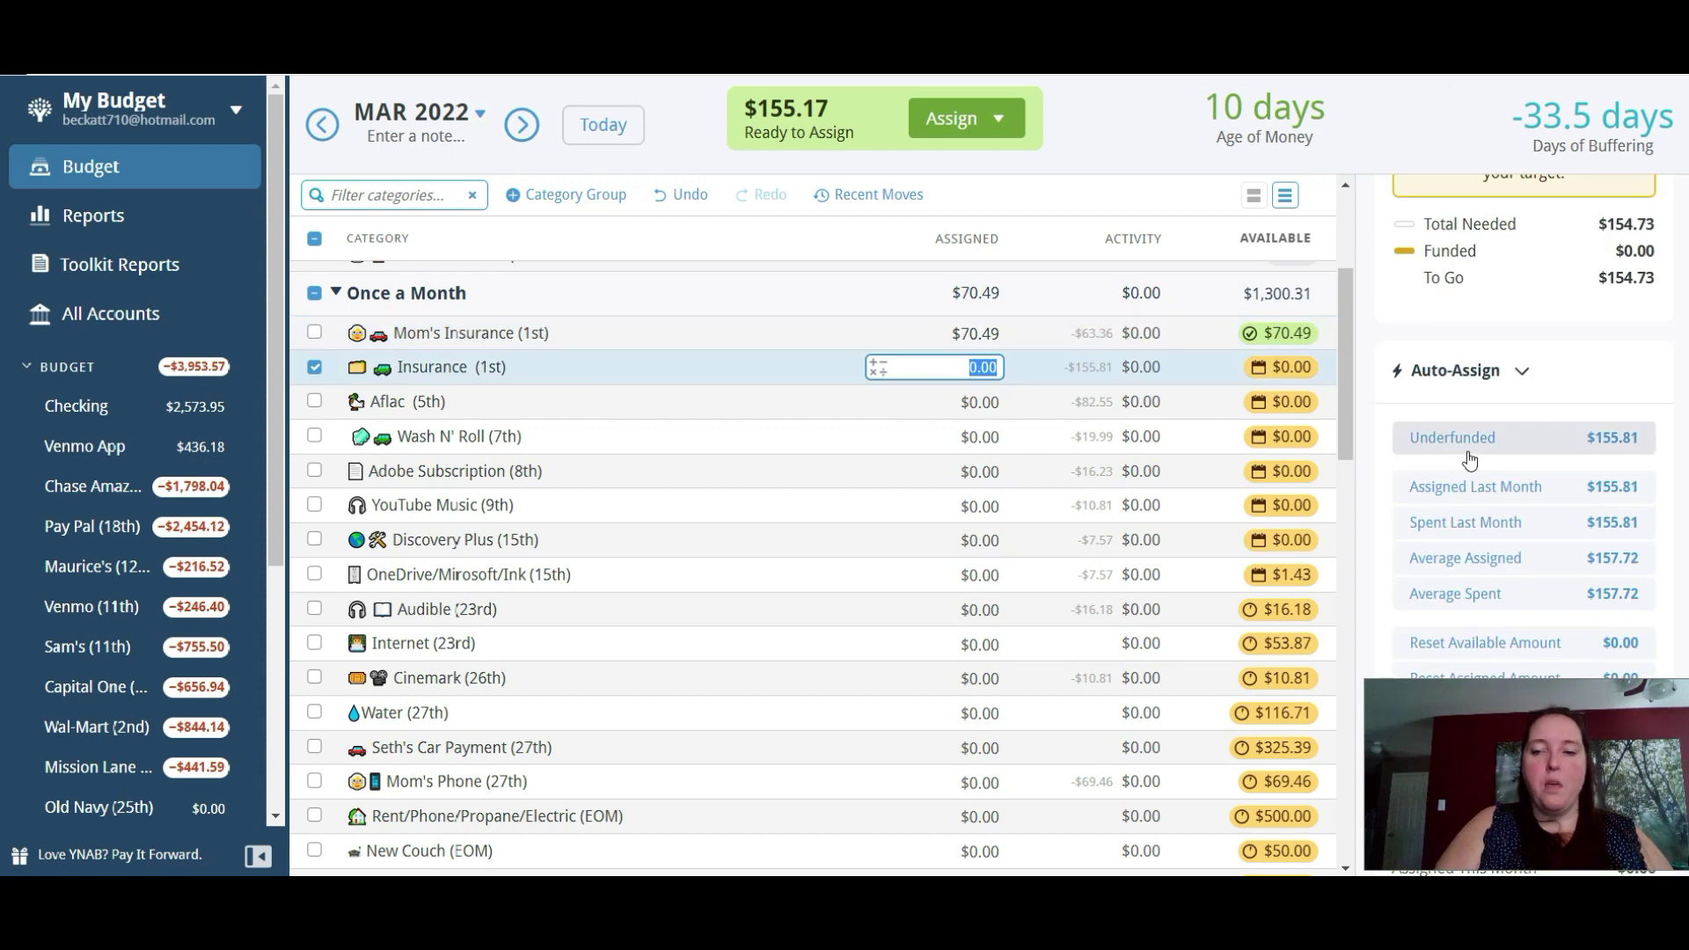
{"action": "left_click", "coordinate": [1470, 459]}
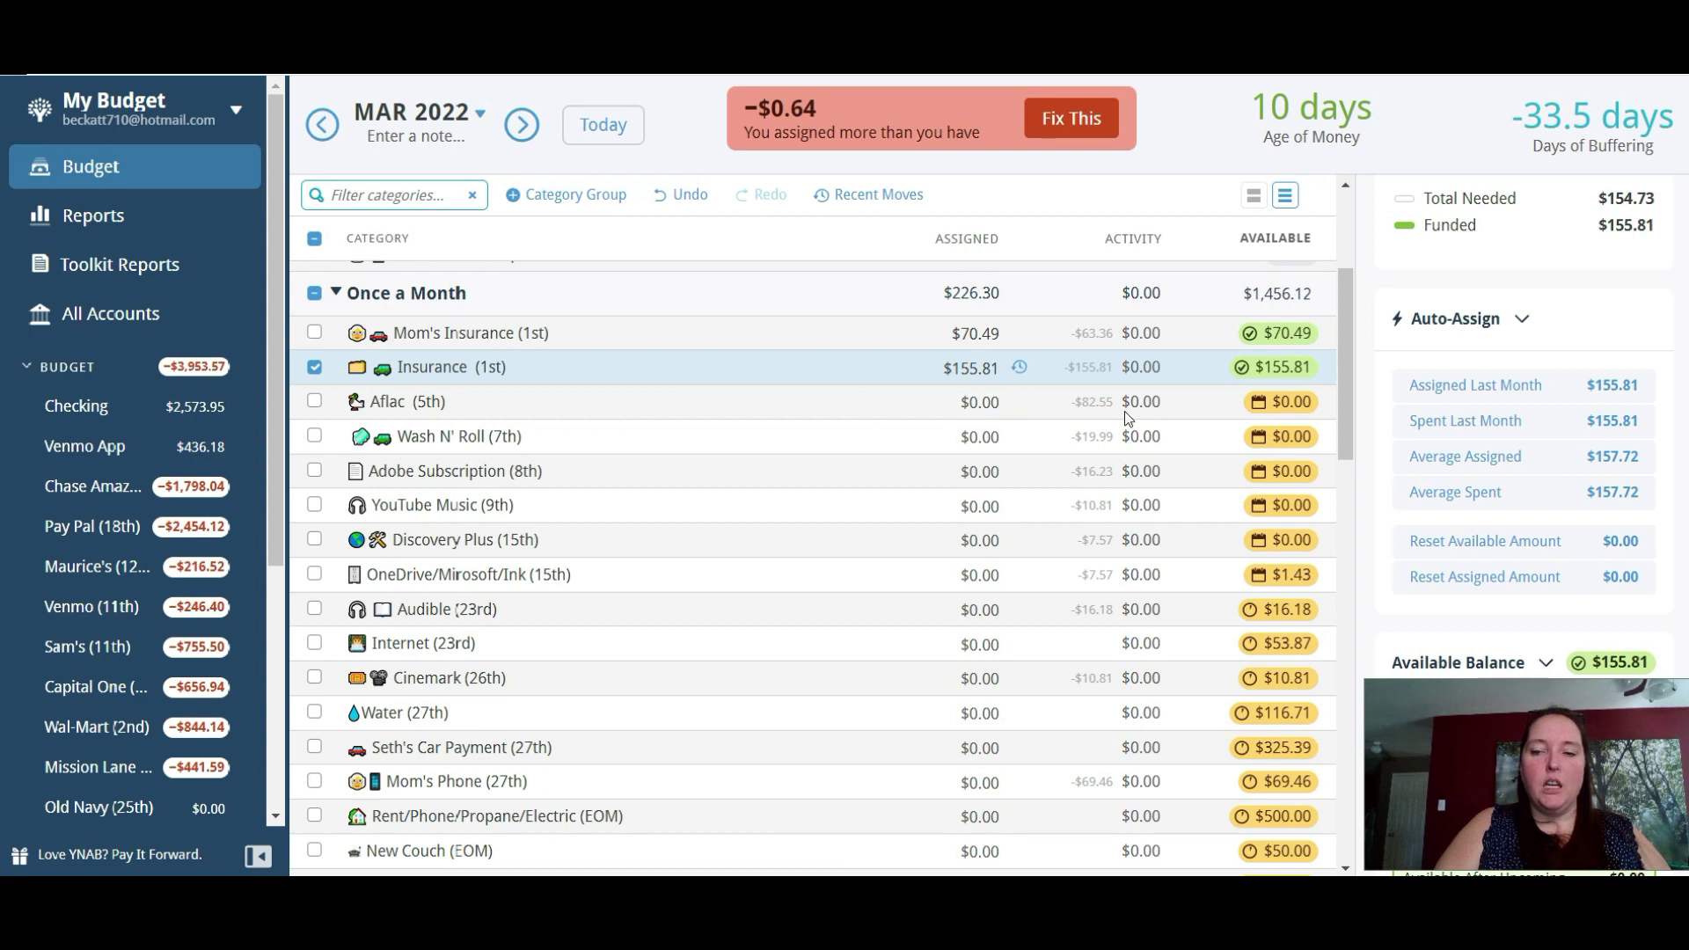
Return to February 2022 and subtract $0.64 from the amount assigned to Fun Money, bringing it to $29.36.
{"action": "left_click_drag", "start_coordinate": [1345, 329], "coordinate": [1343, 209]}
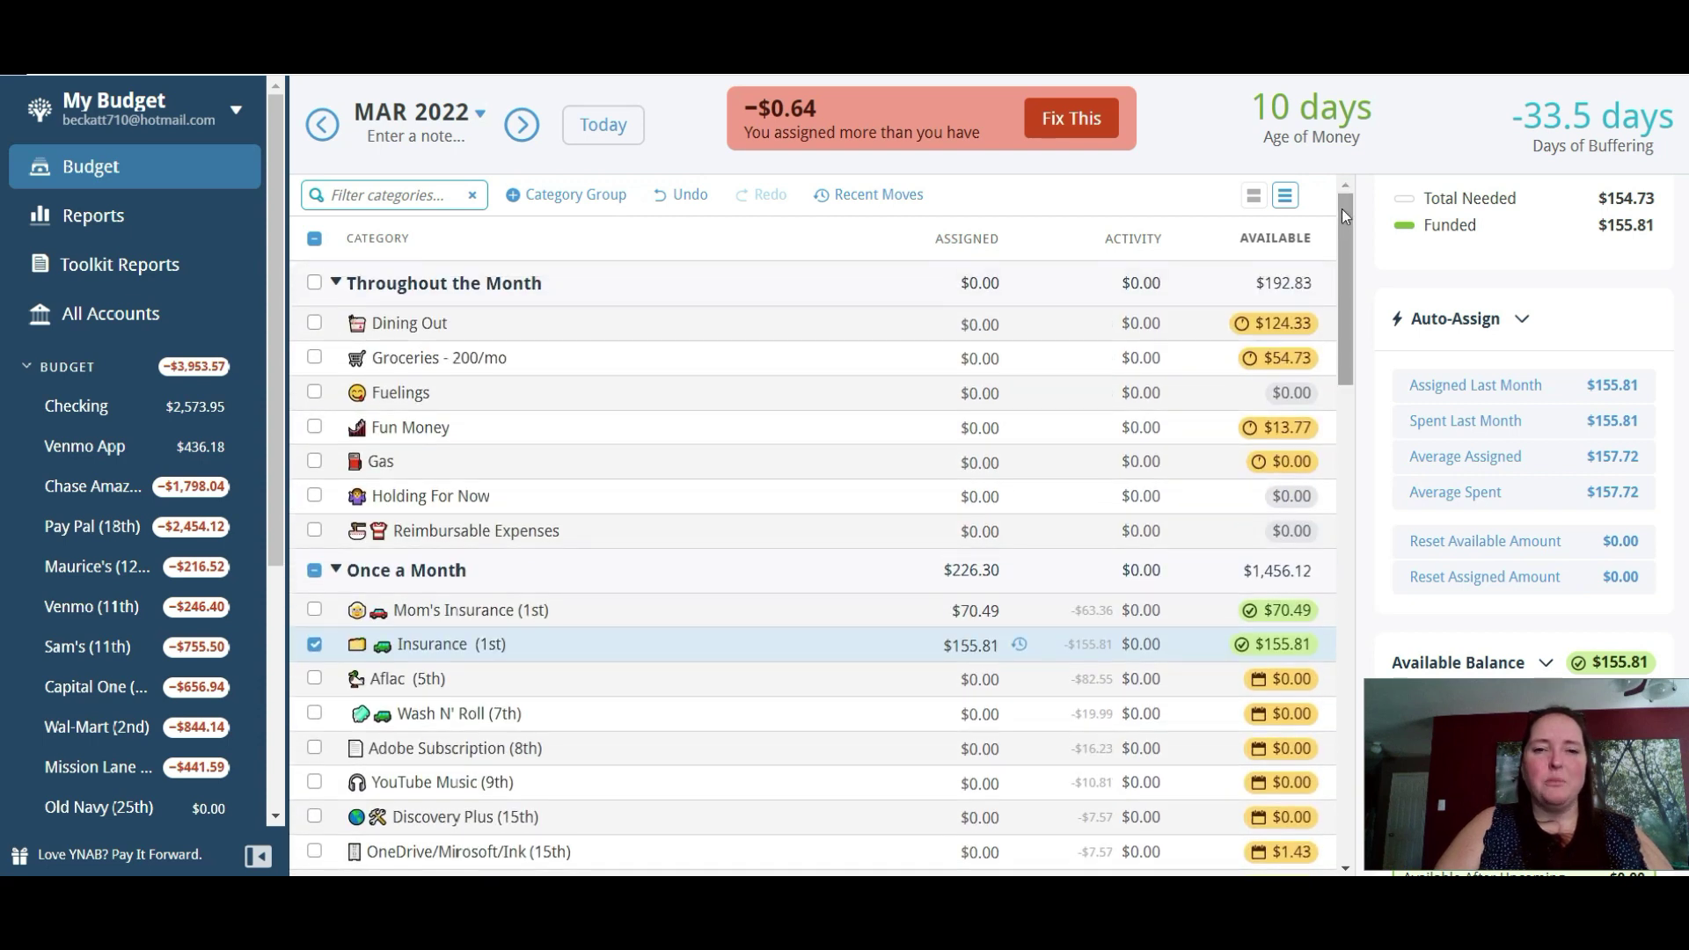
{"action": "left_click", "coordinate": [320, 126]}
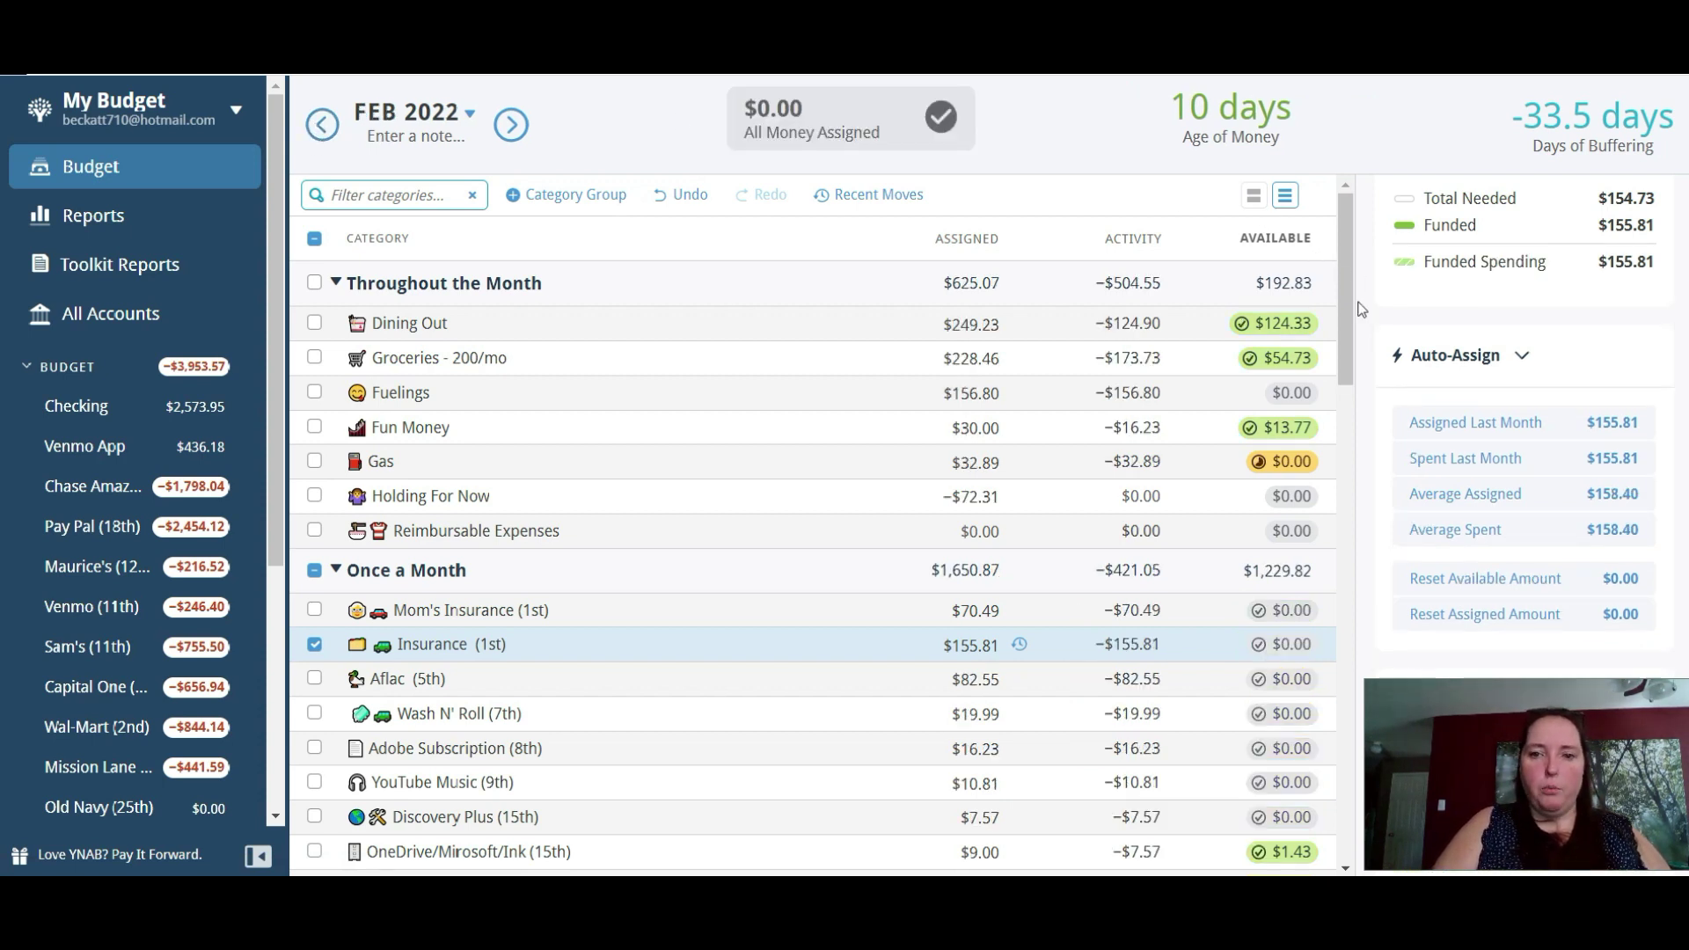
{"action": "left_click", "coordinate": [982, 429]}
{"action": "left_click", "coordinate": [982, 430]}
{"action": "key", "text": "Right"}
{"action": "type", "text": "-64"}
{"action": "key", "text": "Return"}
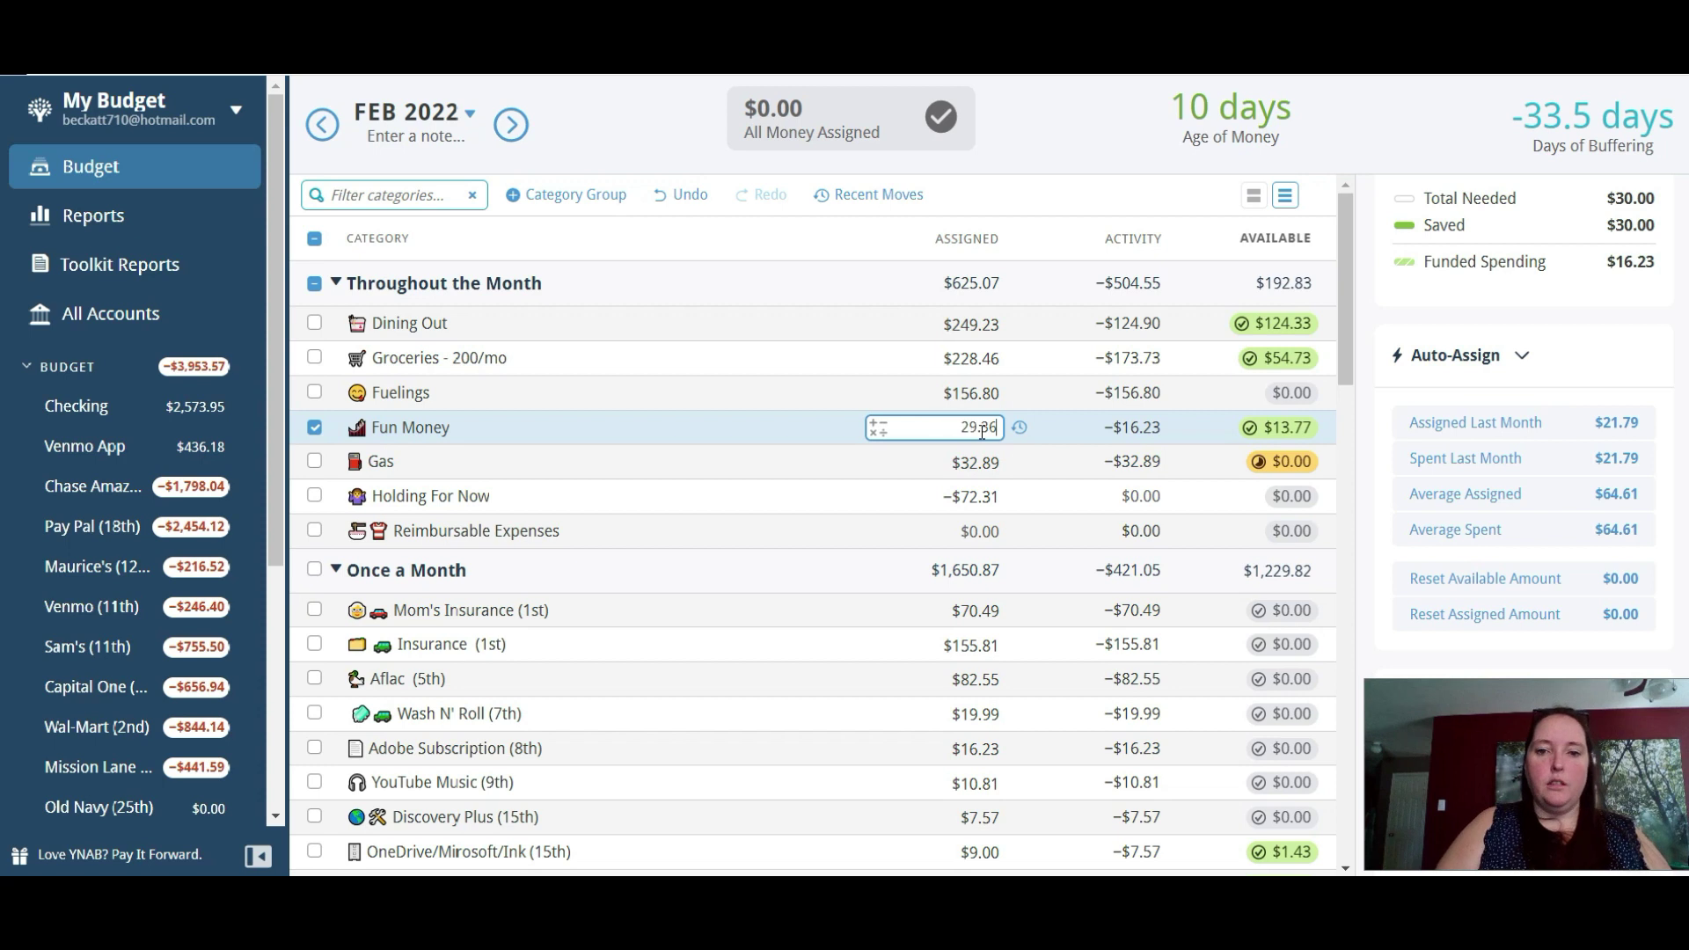
{"action": "left_click", "coordinate": [700, 98]}
Check the Ready to Assign balance in March 2022, and review the Once a Month categories back in February 2022.
{"action": "left_click", "coordinate": [507, 125]}
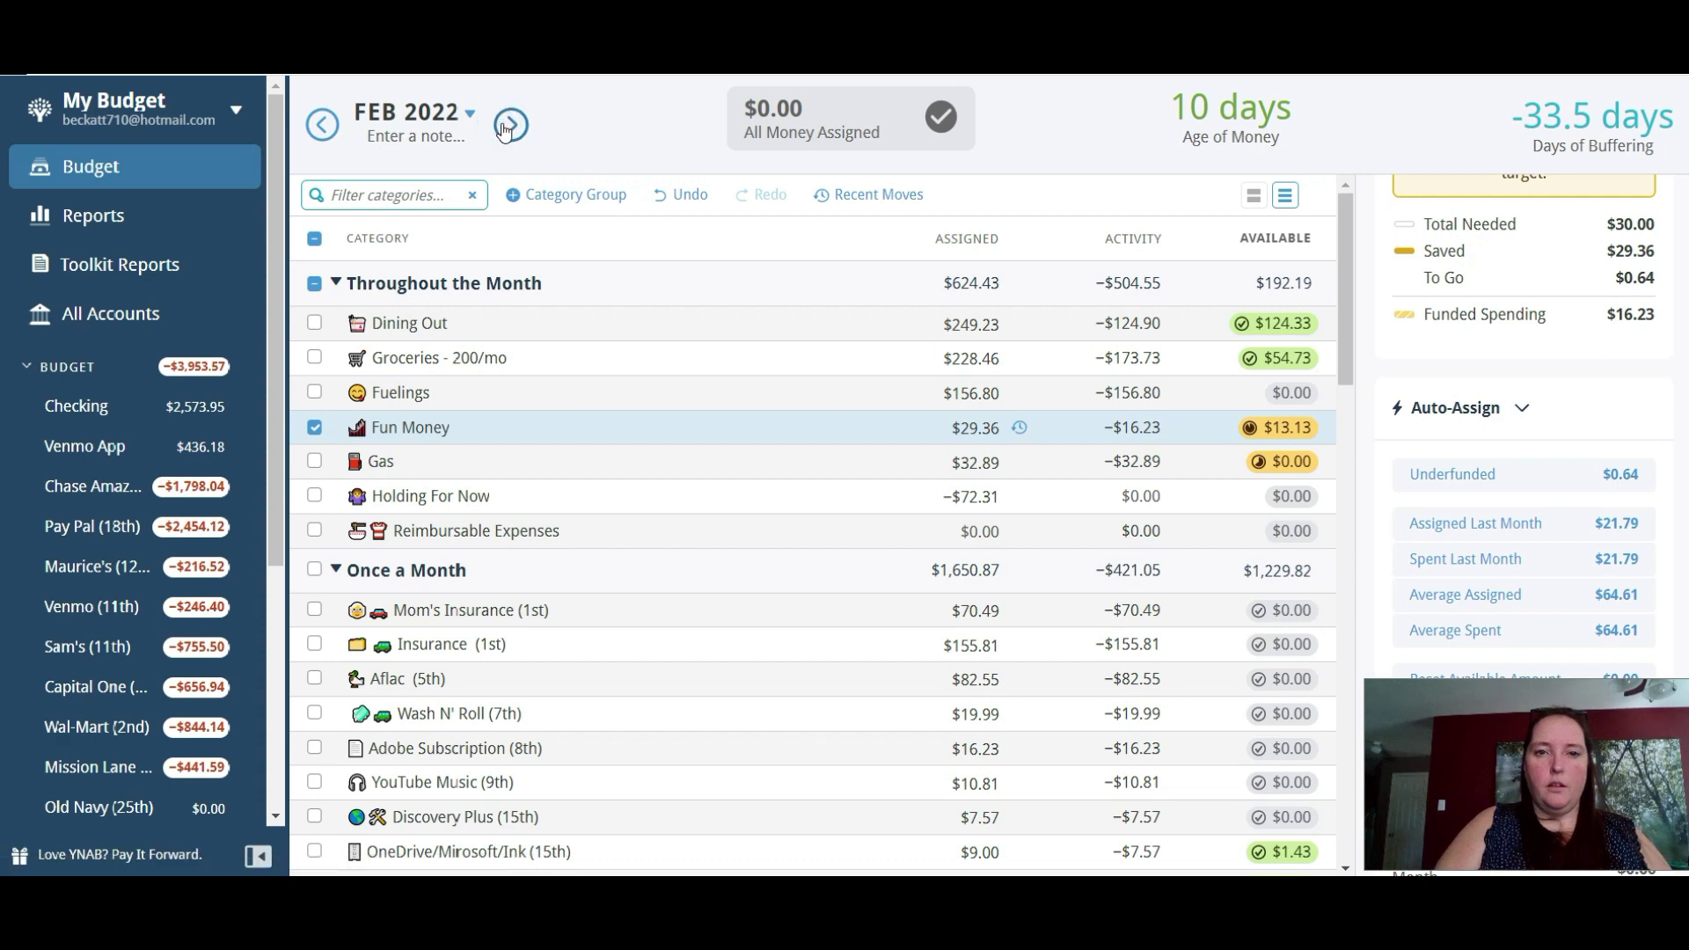
{"action": "left_click", "coordinate": [507, 127]}
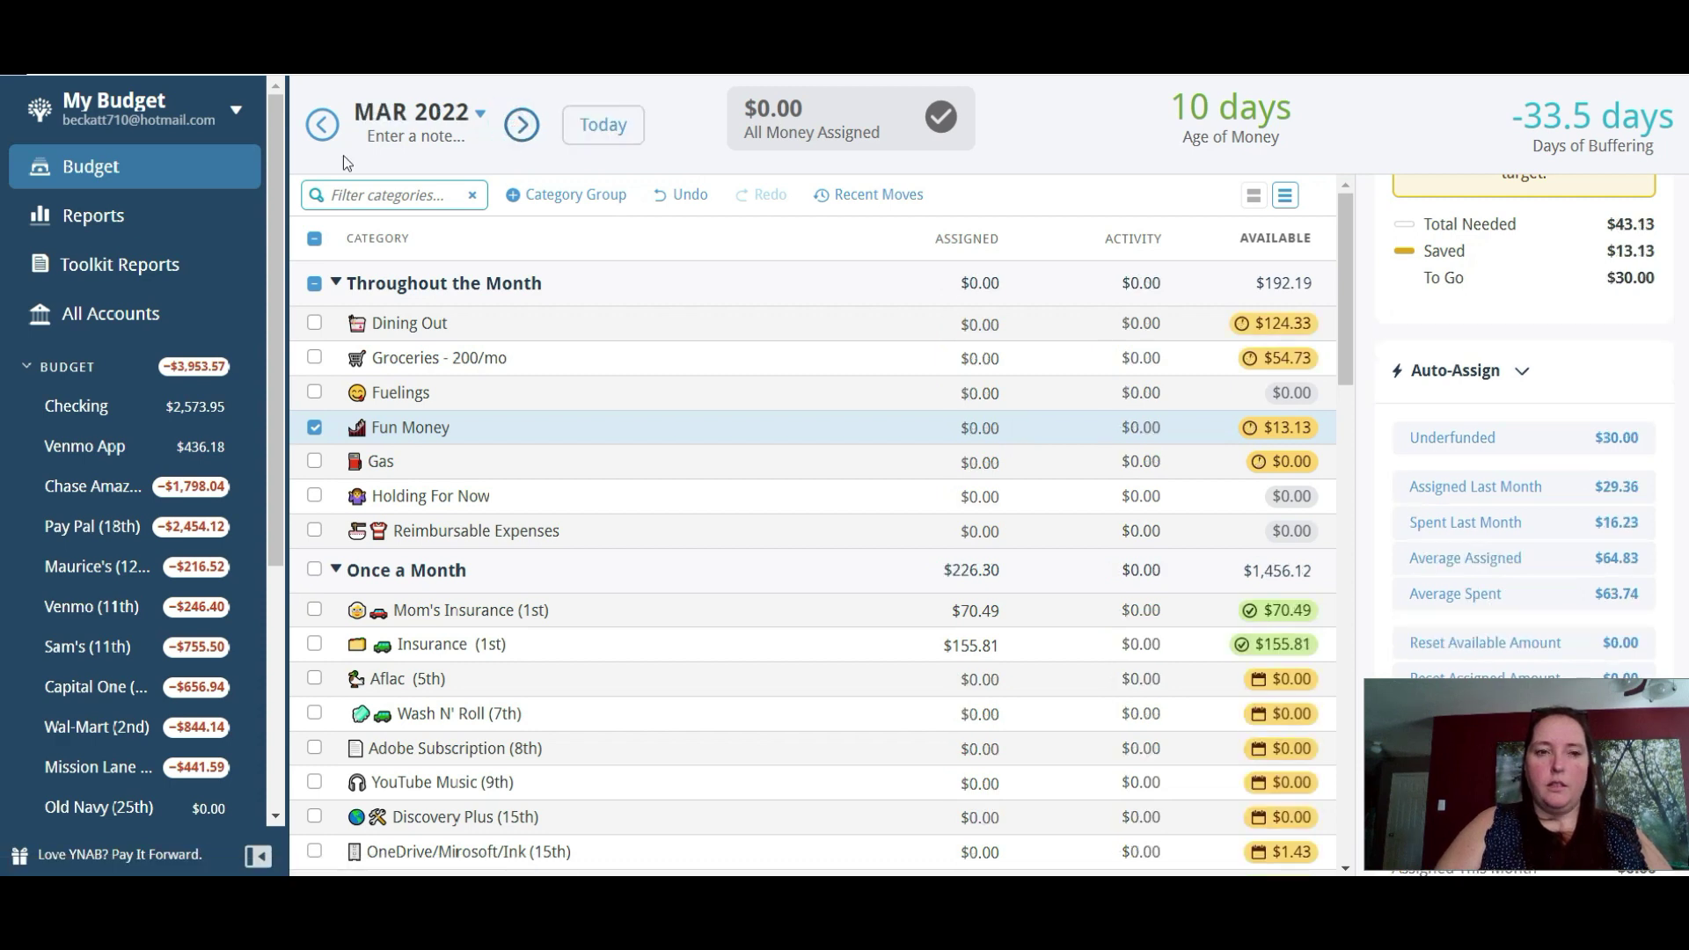
{"action": "left_click", "coordinate": [323, 140]}
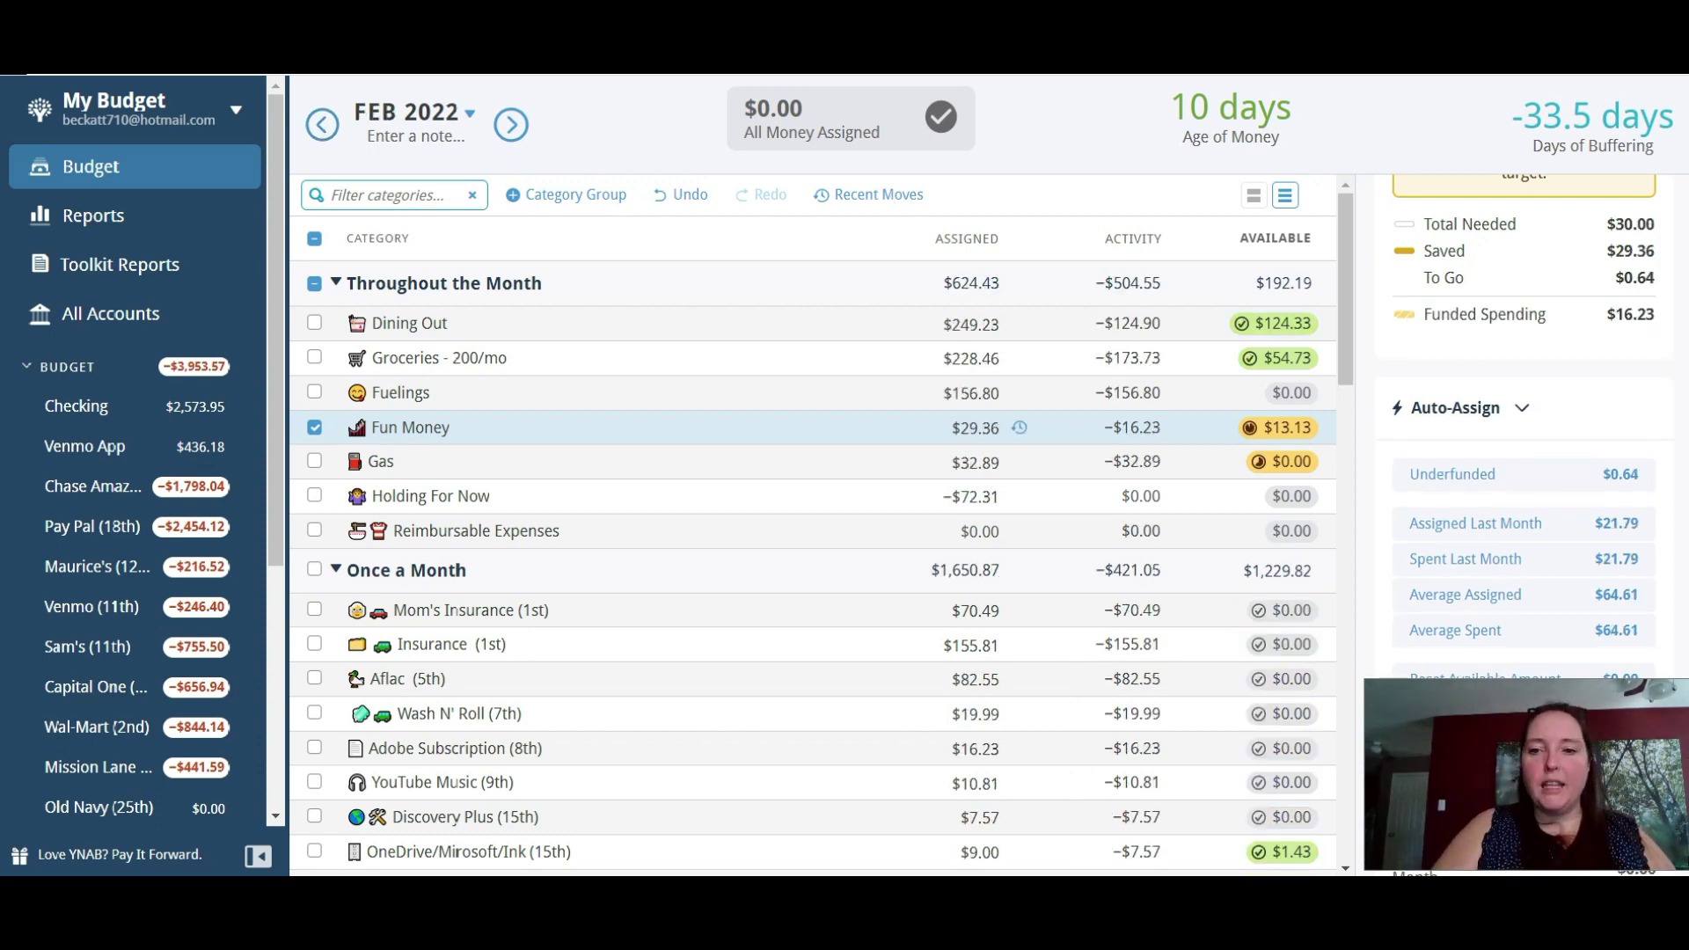
{"action": "left_click_drag", "start_coordinate": [1344, 273], "coordinate": [1346, 394]}
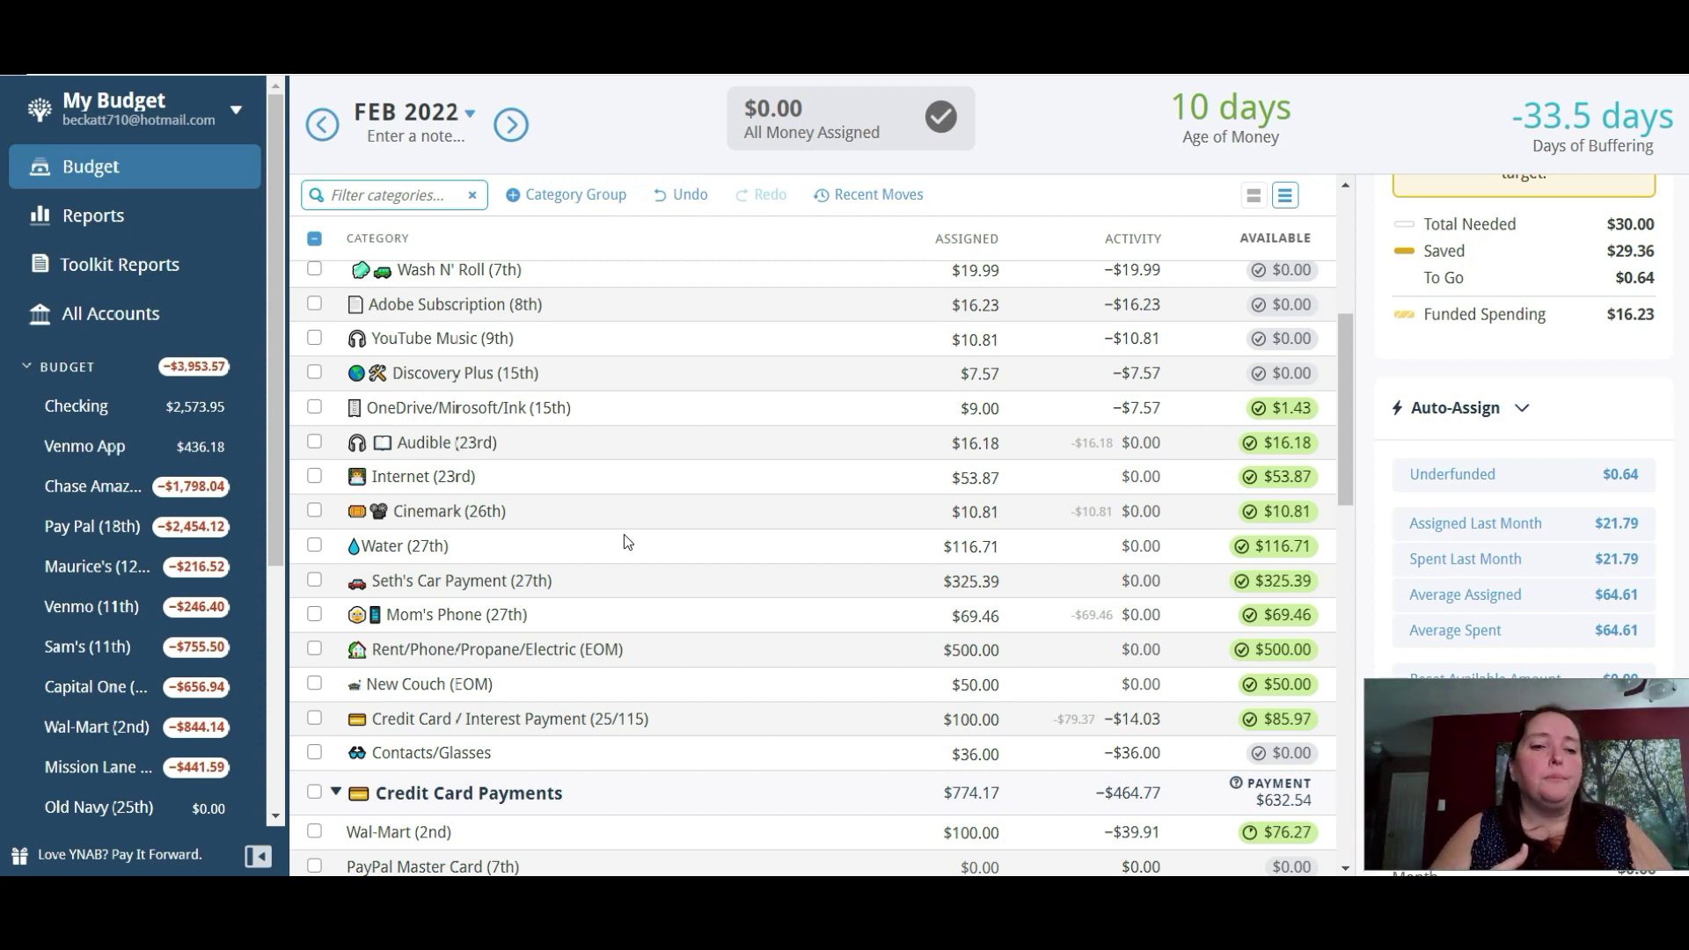
{"action": "left_click", "coordinate": [968, 618]}
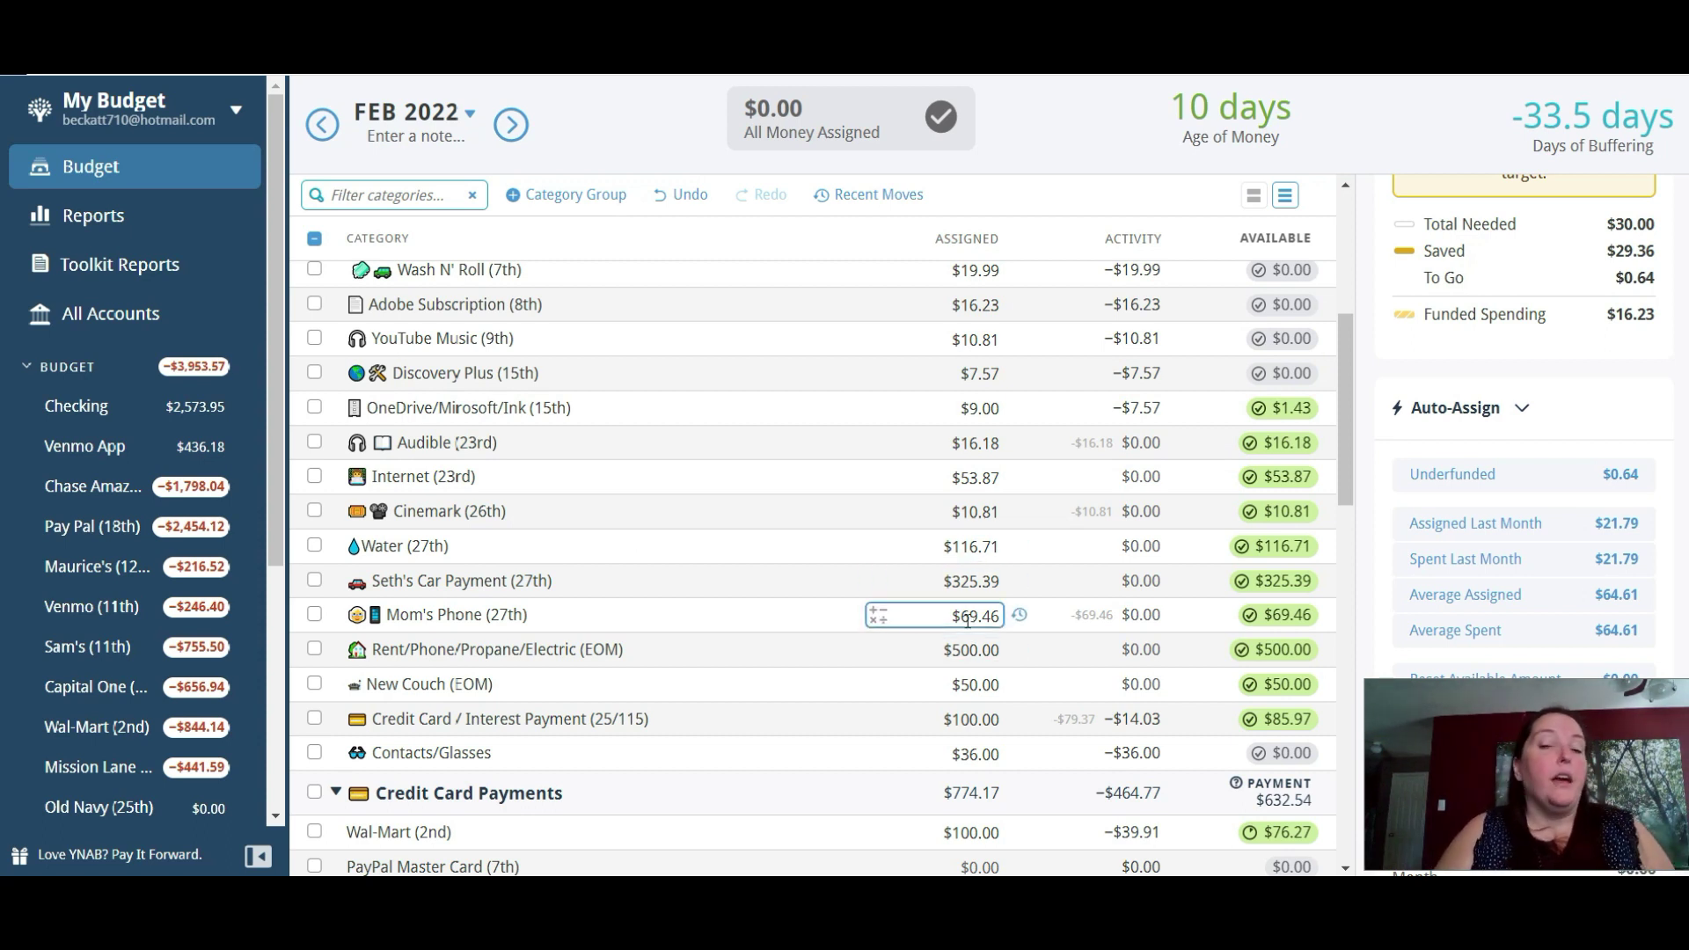